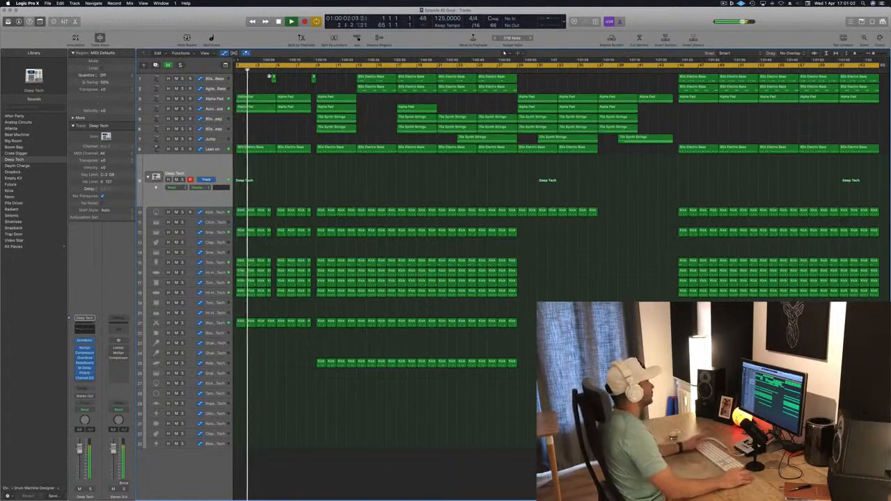
Solo the Alpha Pad track and the track directly below it one after the other to hear each part during playback
left_click(212, 99)
key("a")
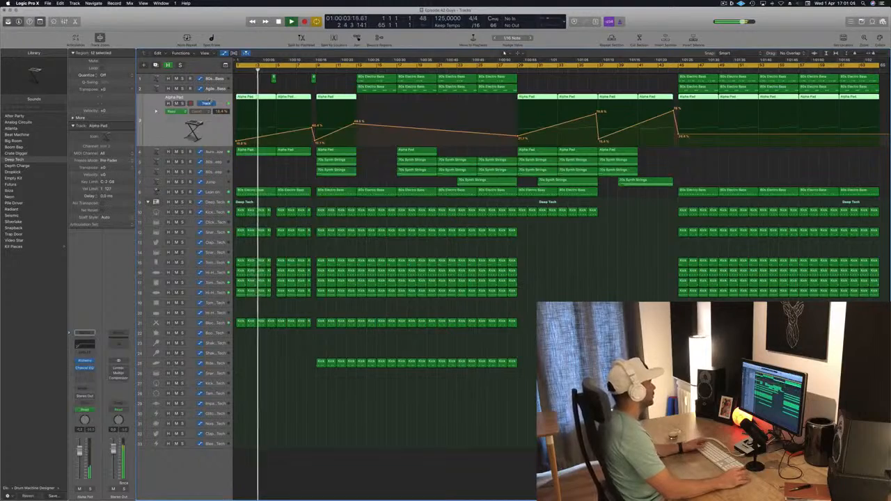
key("s")
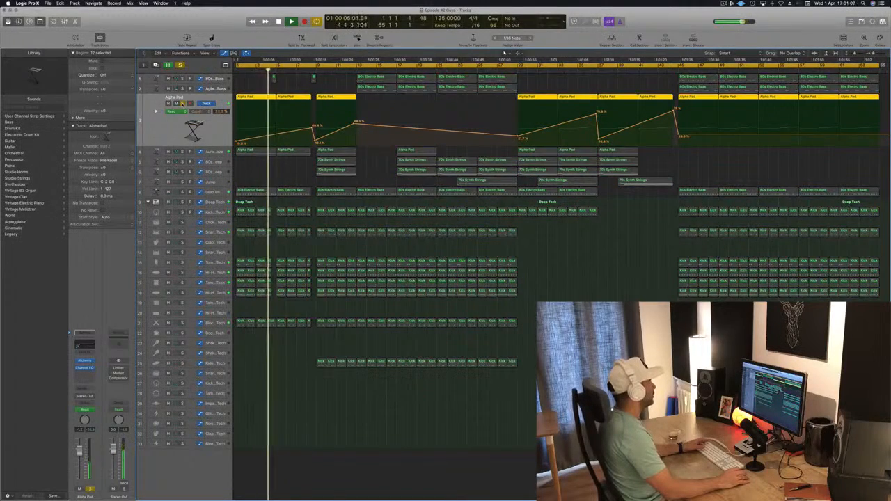
key("s")
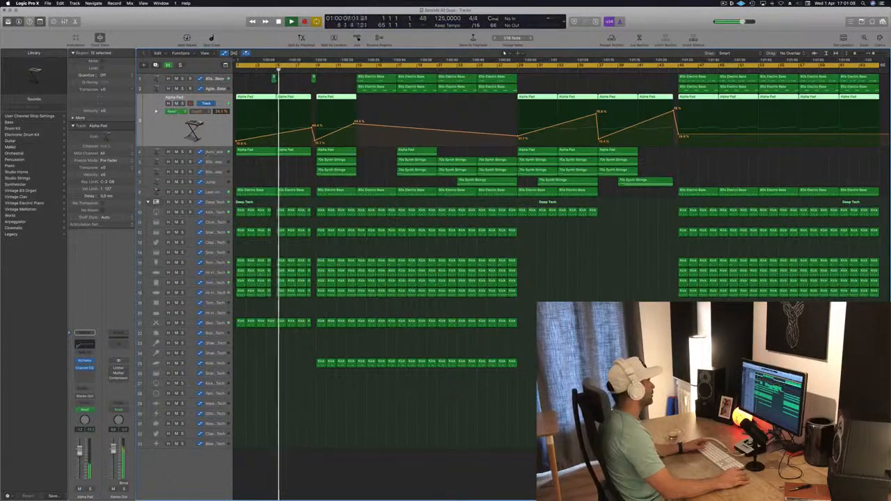
left_click(182, 152)
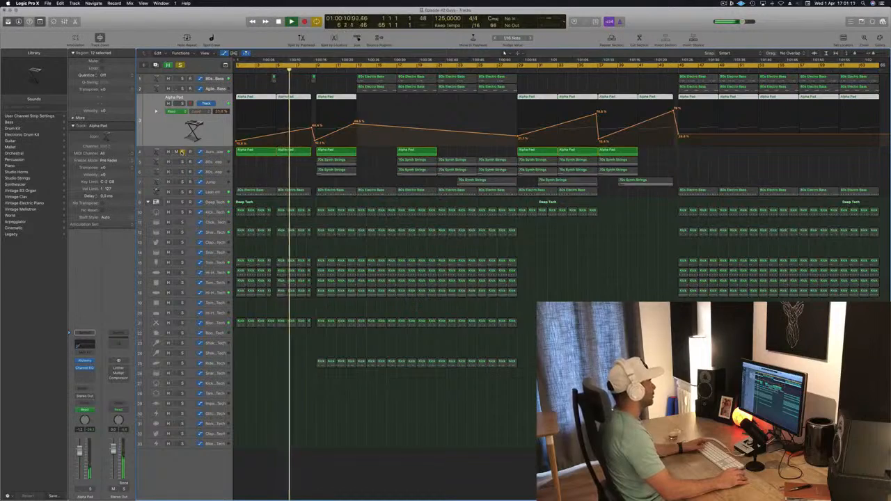
left_click(181, 152)
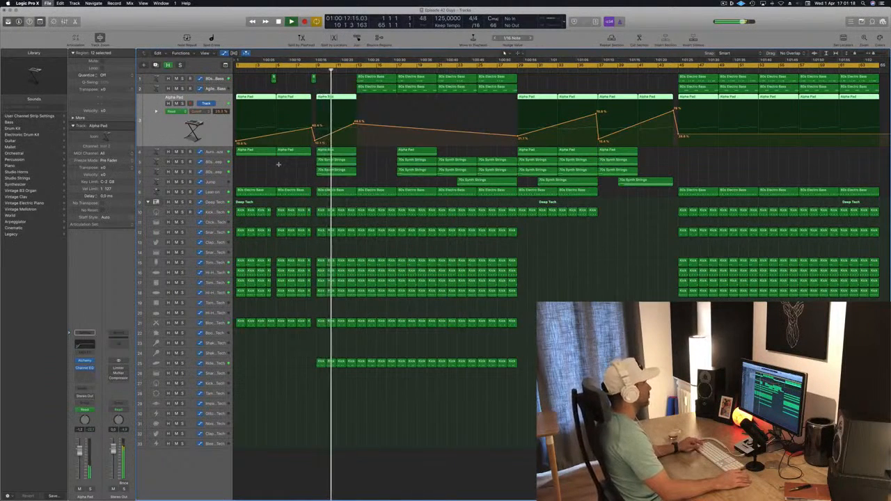
Inspect the two 80s Slow Pop Sweep tracks while the arrangement plays
left_click(225, 164)
key("Down")
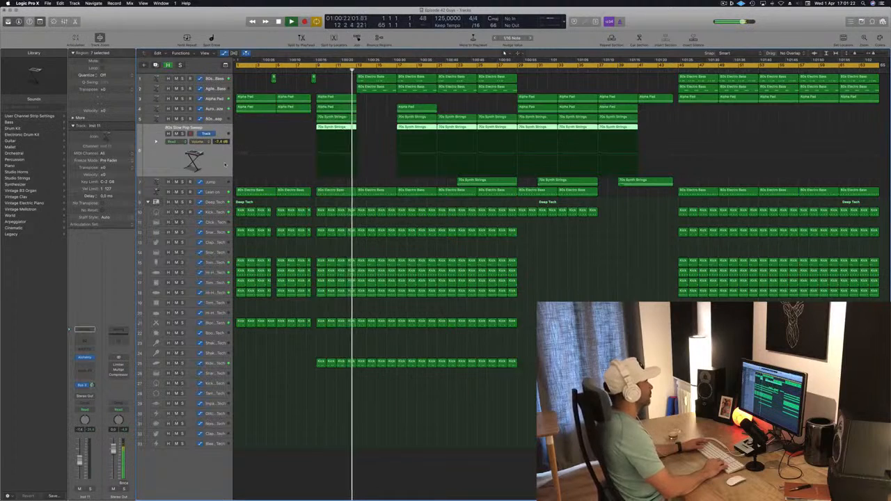
key("Up")
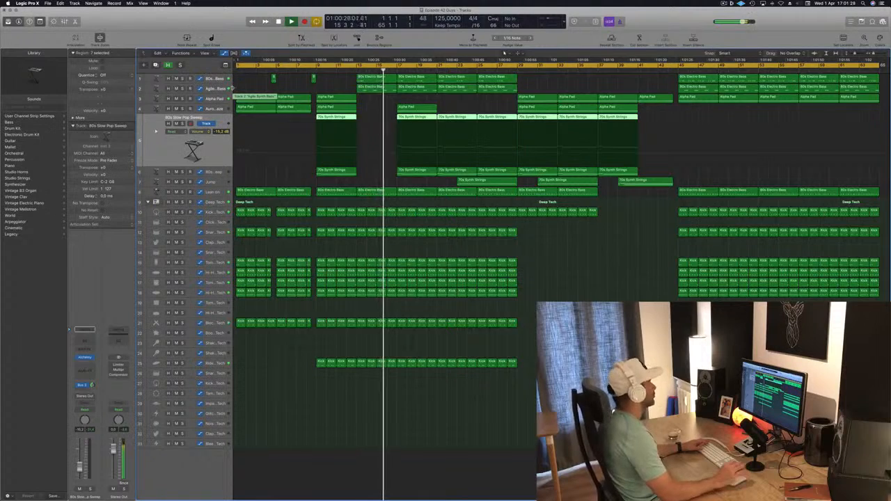
left_click(342, 83)
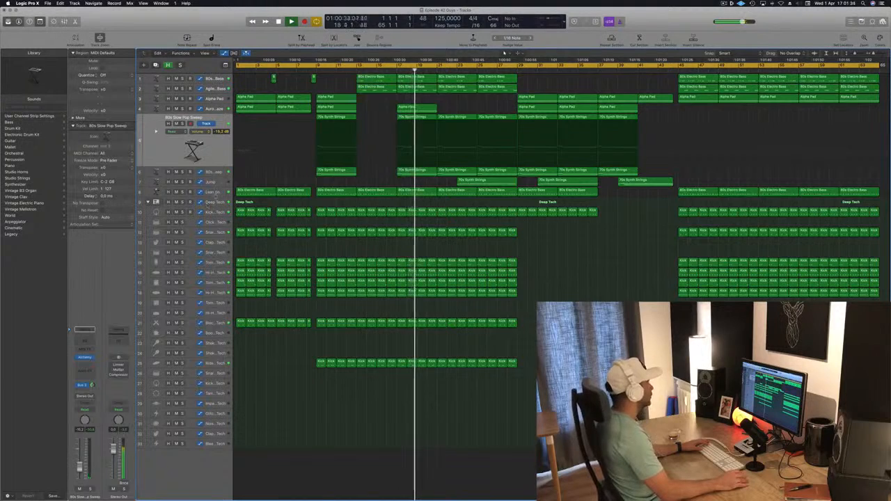
Audition the Lead on track and the Jump track in solo, releasing each solo again
left_click(212, 192)
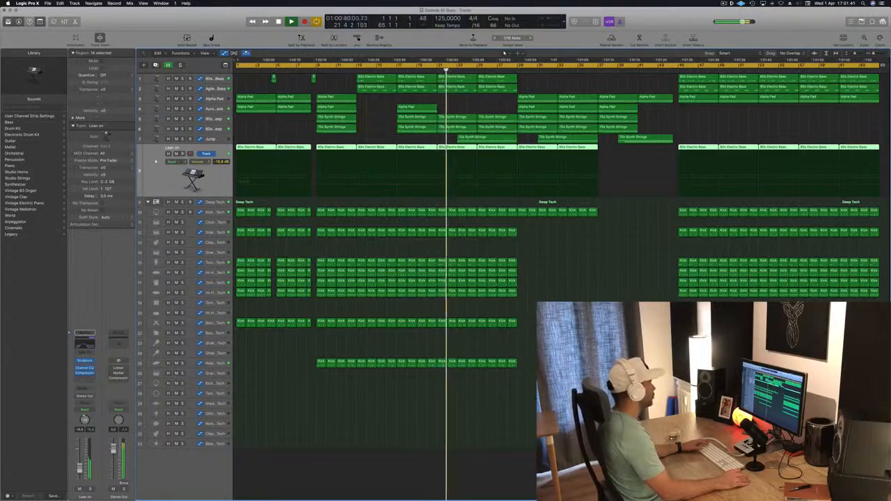
key("s")
key("s")
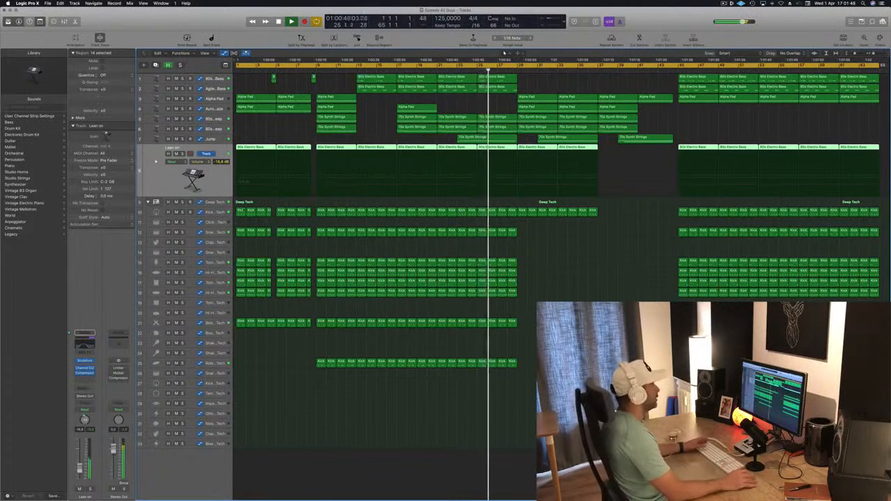
key("m")
left_click(609, 294)
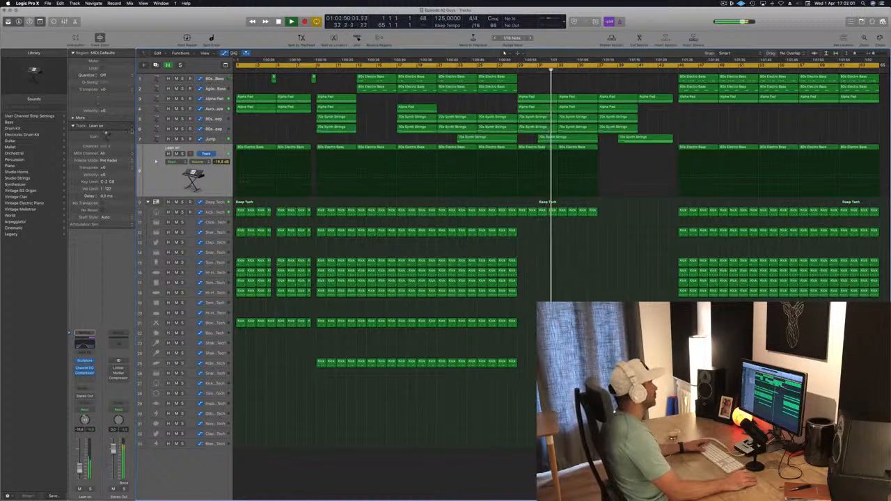
key("s")
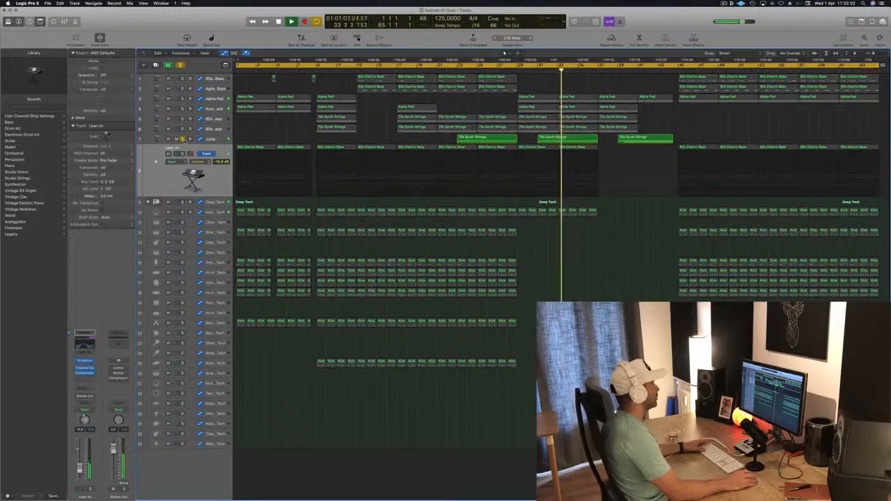
key("s")
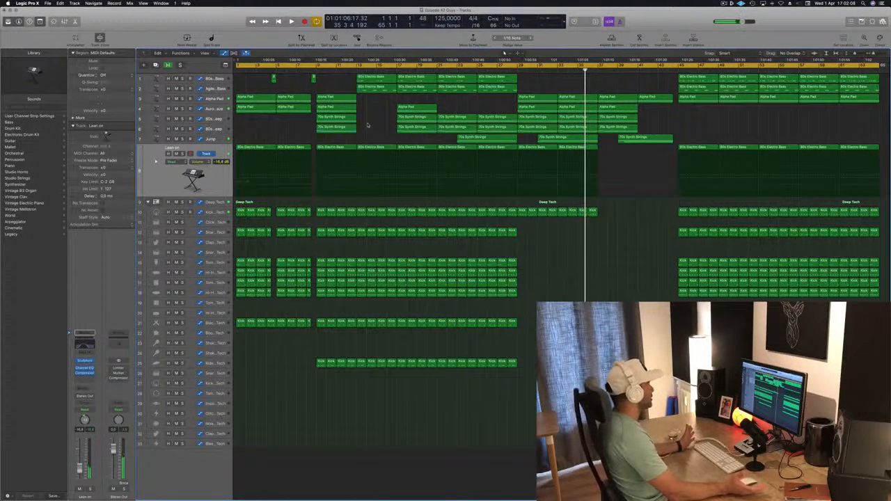
Return the playhead to the start and delete all instrument and drum regions in bars 1 to 8
key("Return")
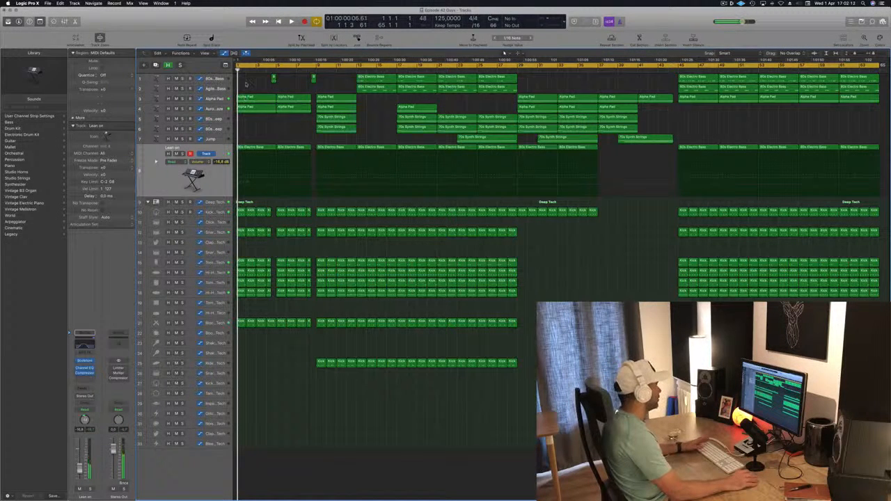
left_click_drag(244, 79, 312, 342)
key("Delete")
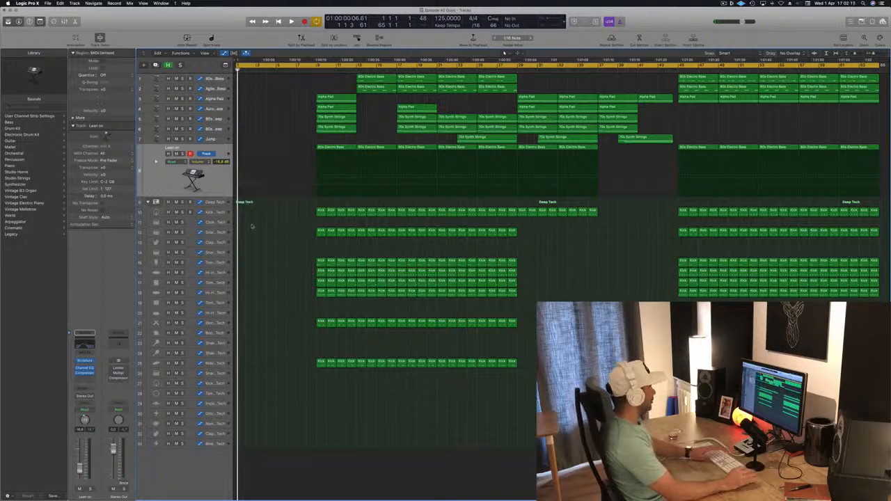
Copy the bar 13 bass regions on the first two tracks to bar 9
left_click_drag(385, 76, 340, 77)
key("space")
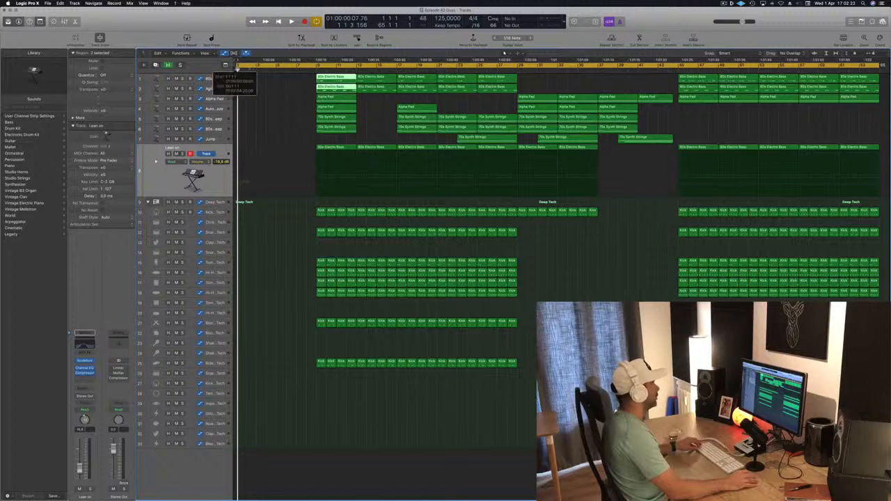
Select every region in the project and set the cycle range from bar 9 to bar 29
mouse_move(237, 69)
left_mouse_down()
mouse_move(312, 70)
mouse_move(248, 70)
left_mouse_up()
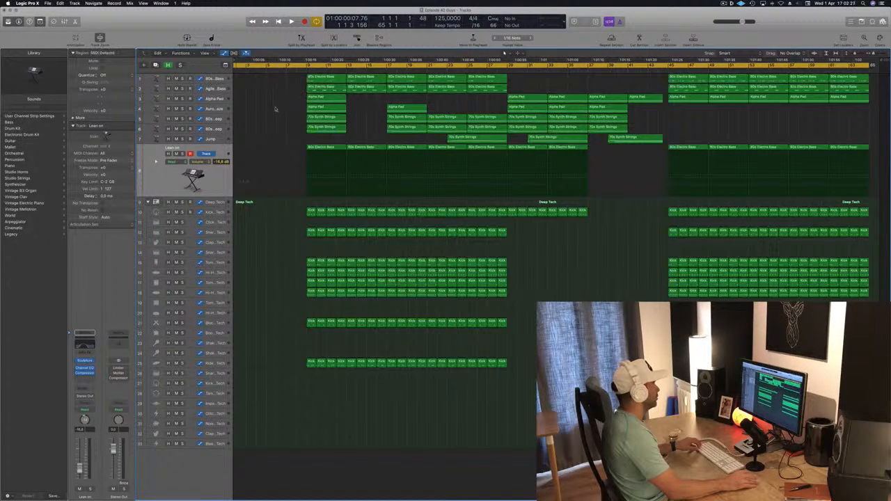
key("super+a")
scroll(262, 105, "left", 1)
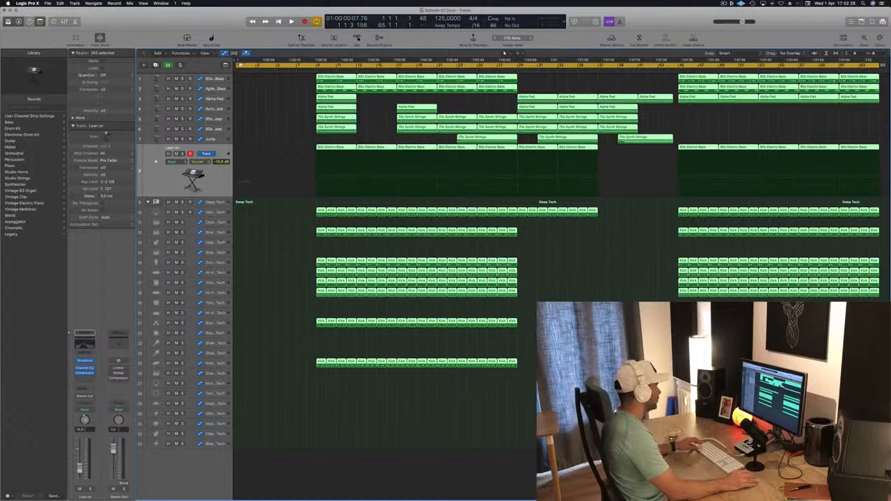
left_click_drag(237, 64, 517, 72)
left_click(515, 64)
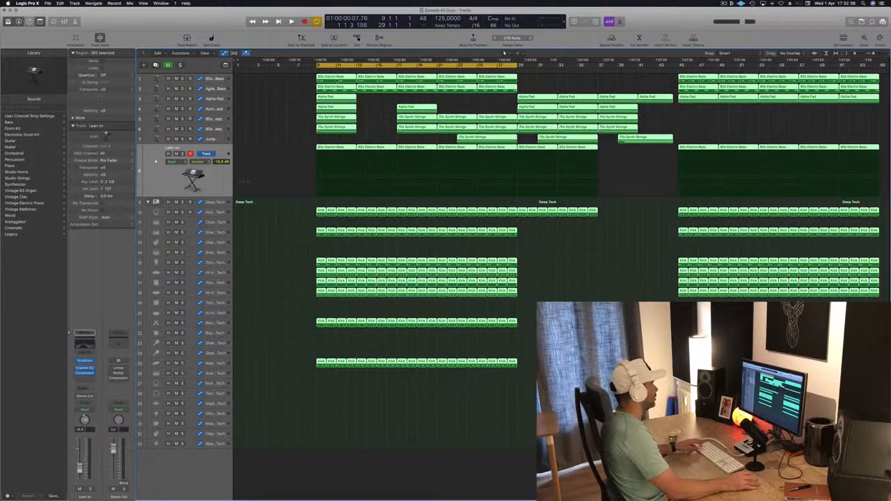
Move all selected regions eight bars earlier to bar 1 and set the cycle range from bar 1 to bar 21
left_click_drag(335, 78, 254, 84)
left_click_drag(317, 66, 236, 65)
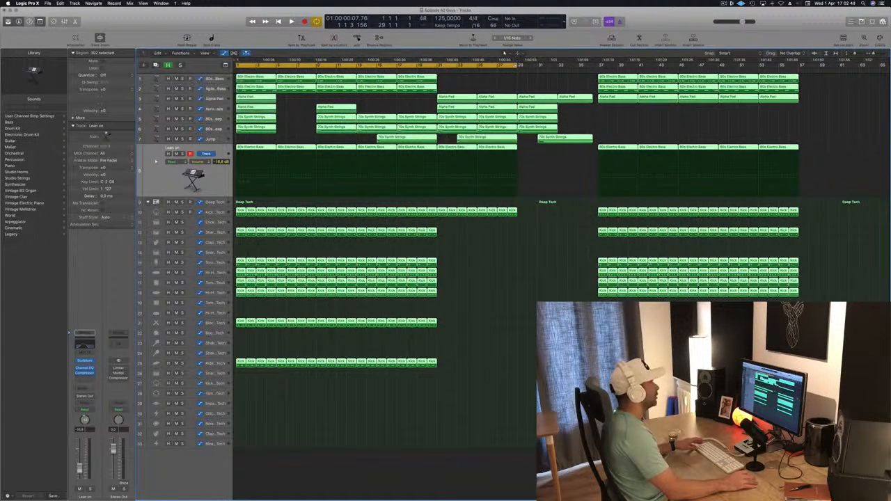
left_click_drag(519, 66, 439, 67)
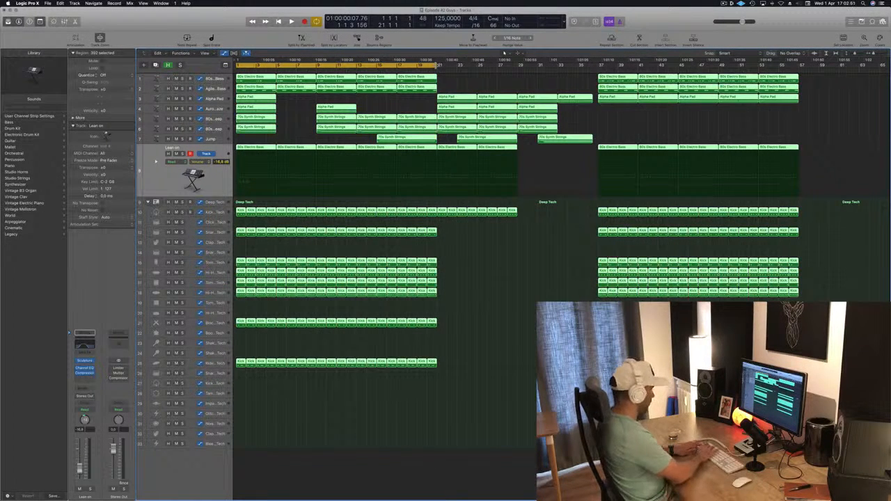
Repeat the cycled section from bar 1 to bar 21 three times, shifting the later material back, and deselect the regions
key("ctrl+super+r")
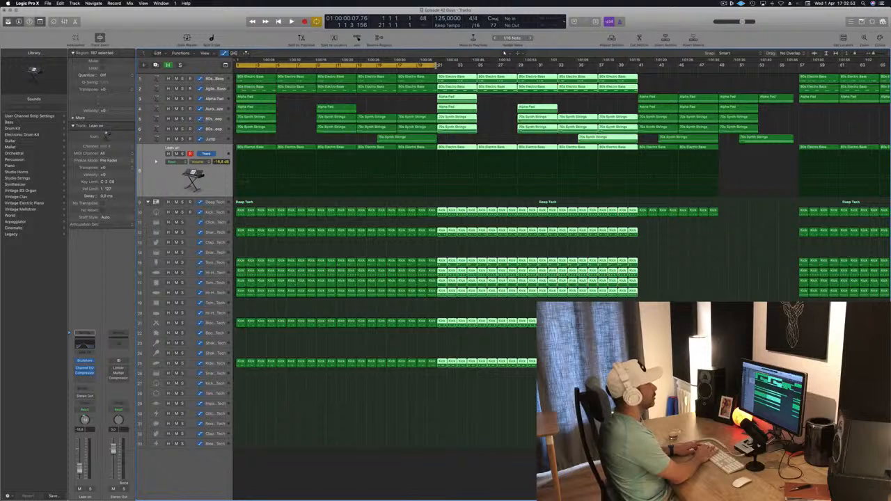
key("ctrl+super+r")
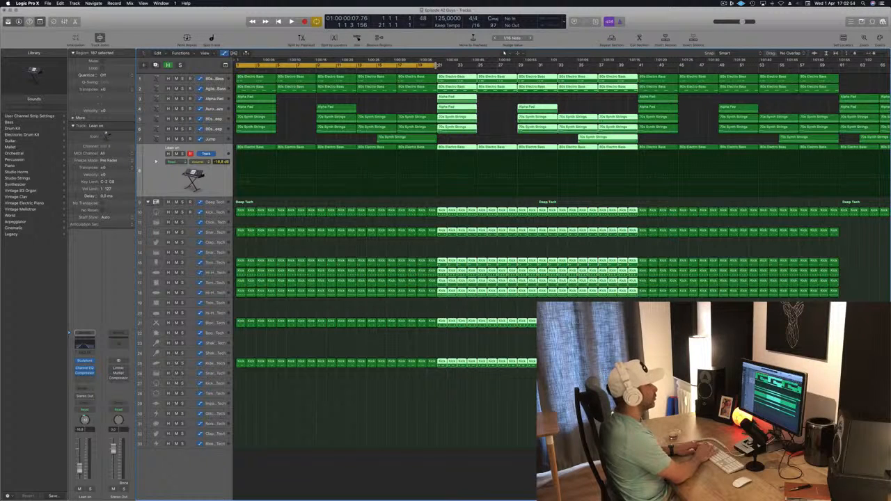
key("ctrl+super+r")
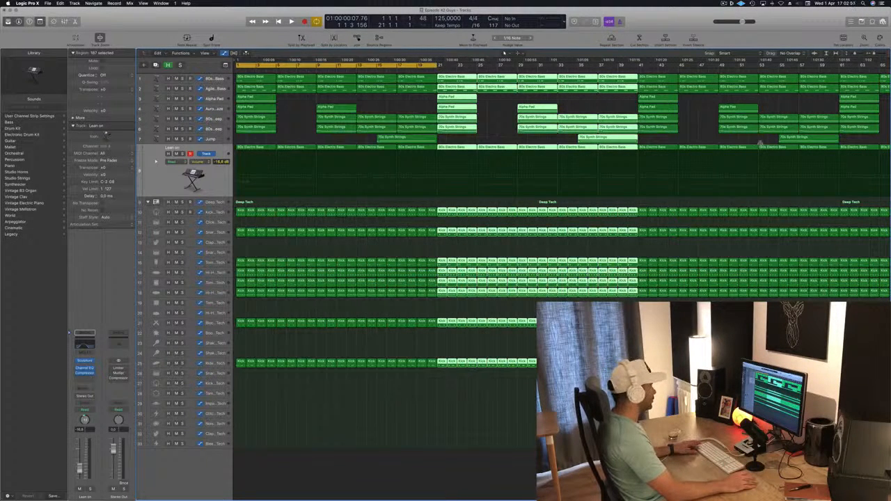
key("super+Left")
key("super+Left")
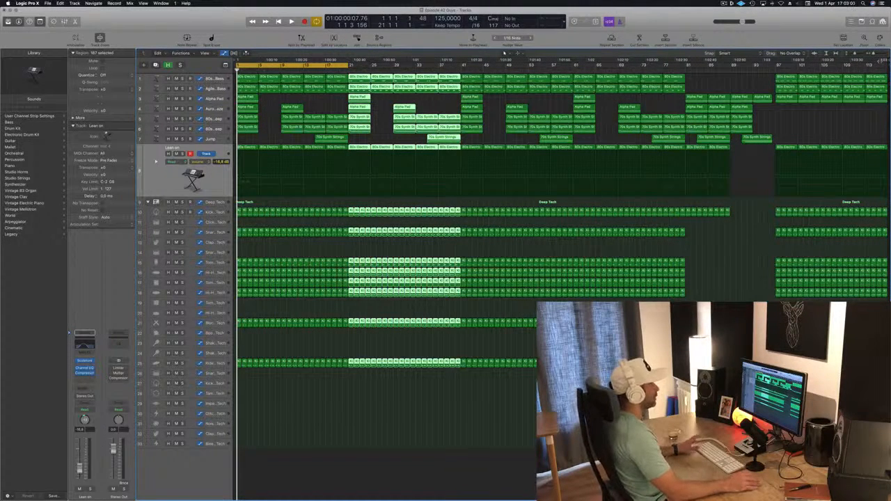
left_click(263, 111)
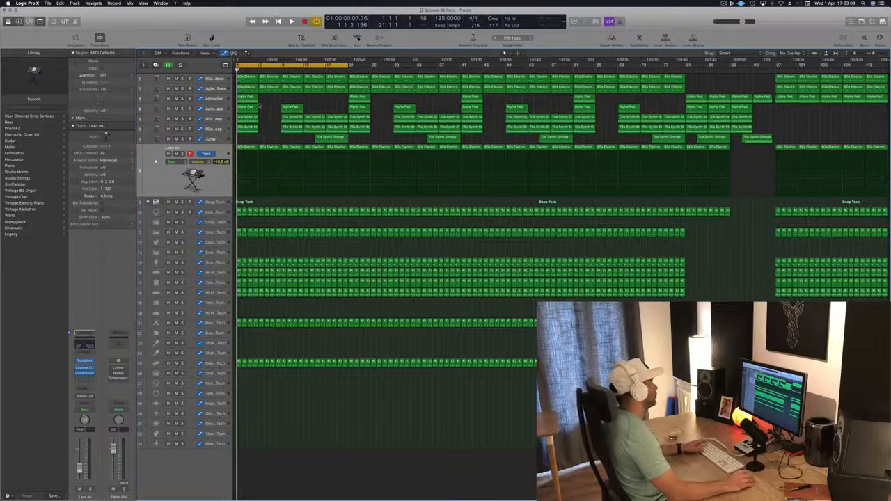
Delete the pad and string regions in bars 1 to 4 on tracks 3 to 6 and return to the start
key("space")
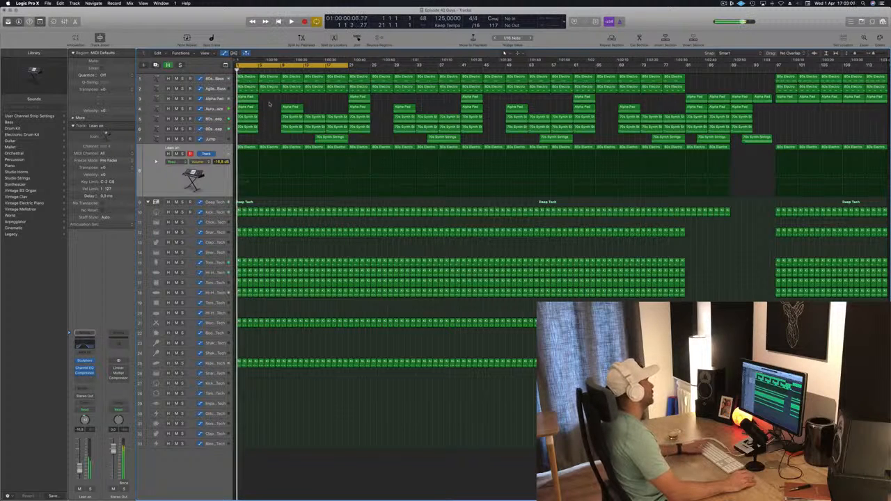
left_click_drag(266, 98, 244, 135)
key("BackSpace")
key("Return")
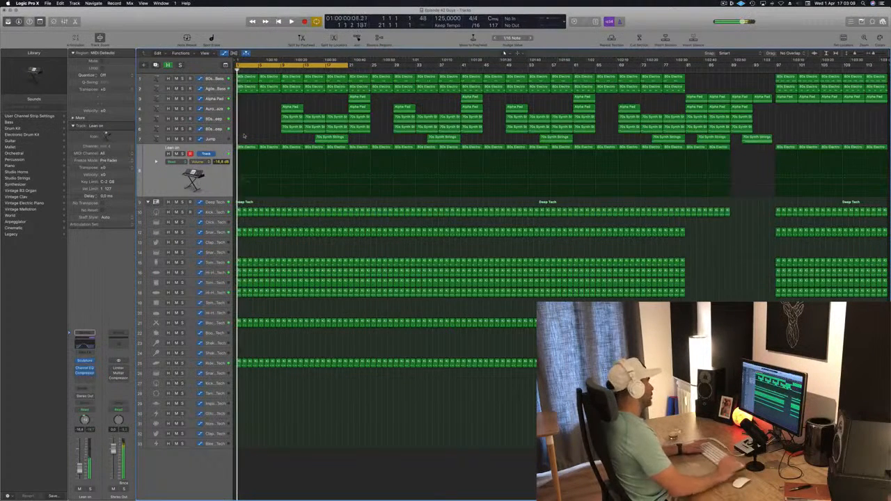
Delete the remaining bass, pad and string regions before bar 21 on tracks 1 to 7
scroll(244, 134, "right", 3)
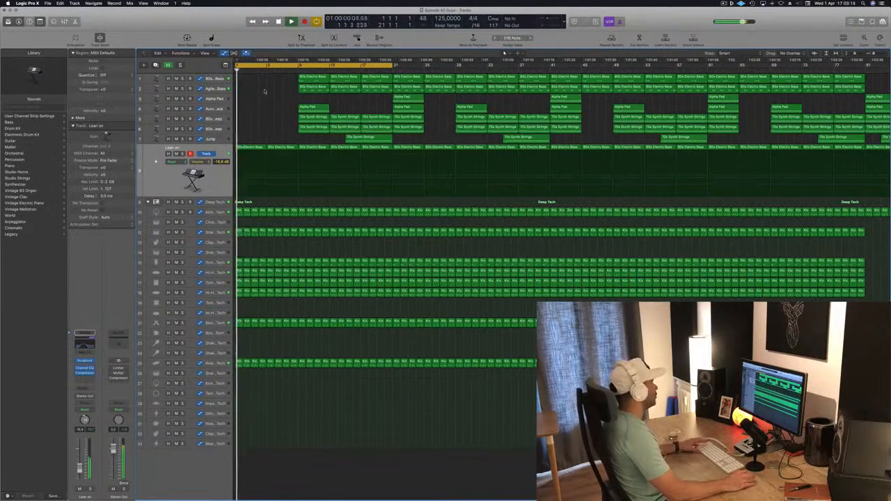
left_click_drag(272, 80, 382, 137)
key("Delete")
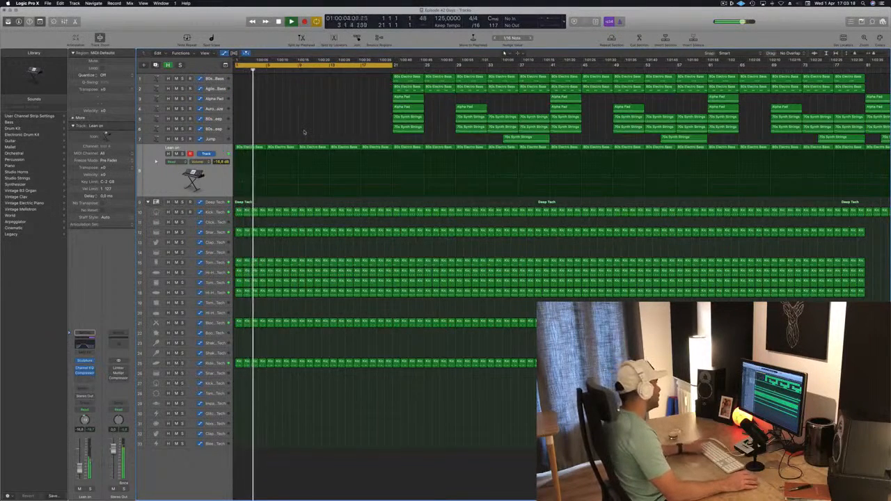
scroll(294, 187, "right", 1)
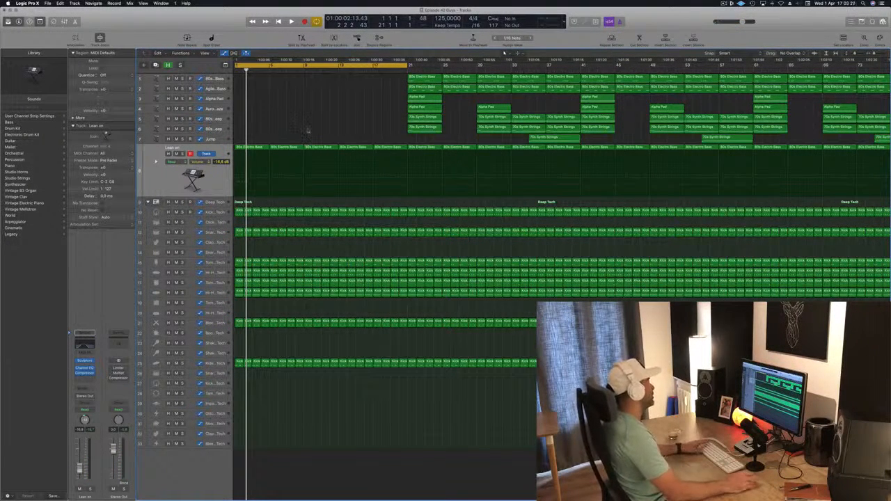
Play the Lead on track's opening regions from bar 1 with its Channel EQ open
left_click(182, 181)
key("space")
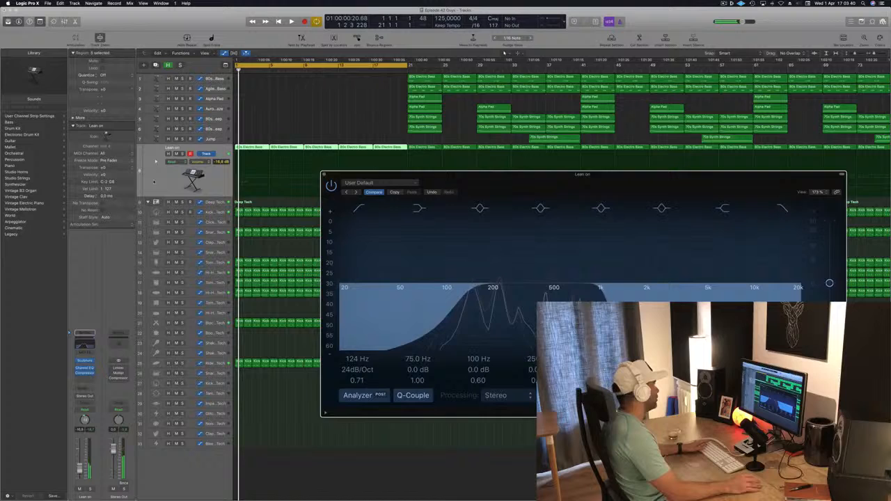
left_click(154, 182)
key("space")
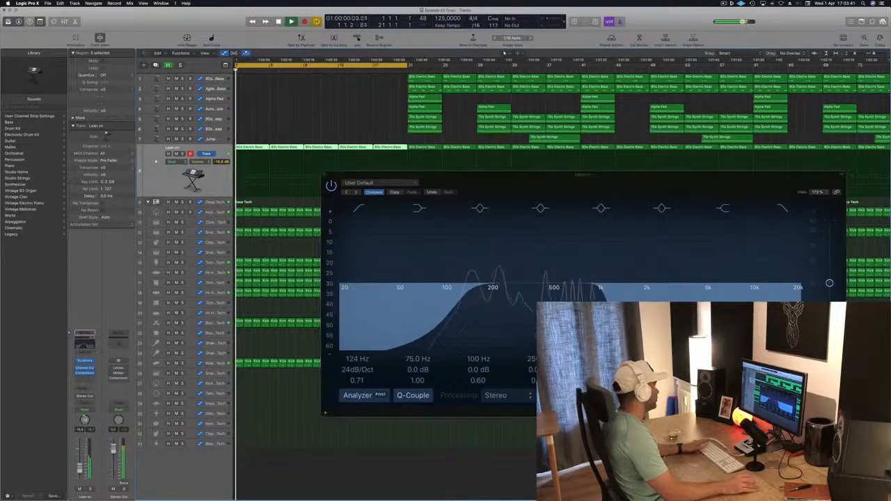
Insert a second stereo Compressor on the Lean on track and set its side chain to Bus 8, which carries the kicks
left_click(89, 378)
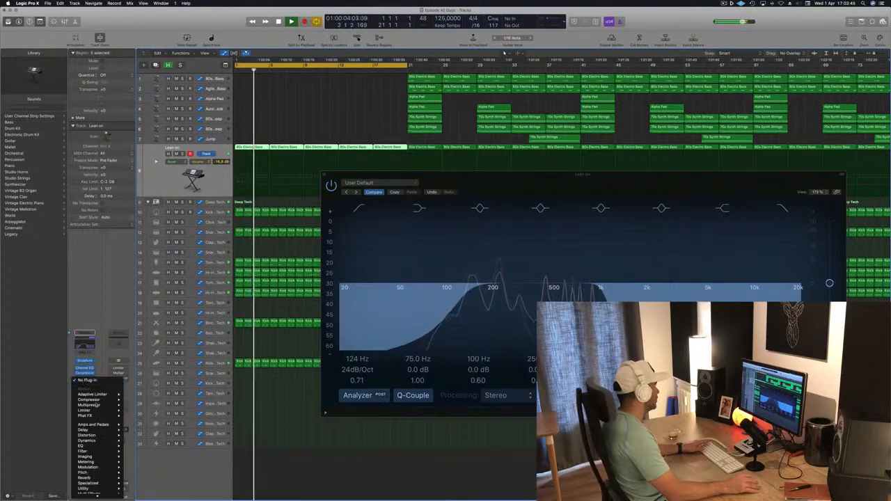
mouse_move(102, 401)
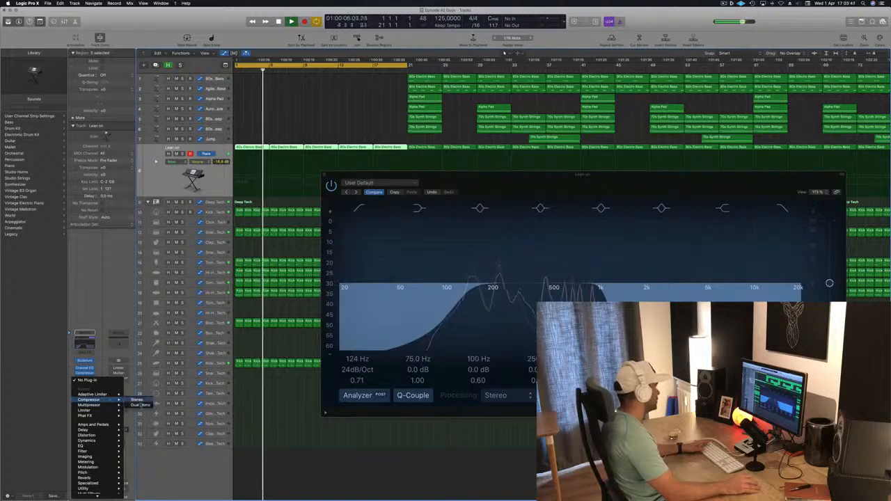
left_click(136, 399)
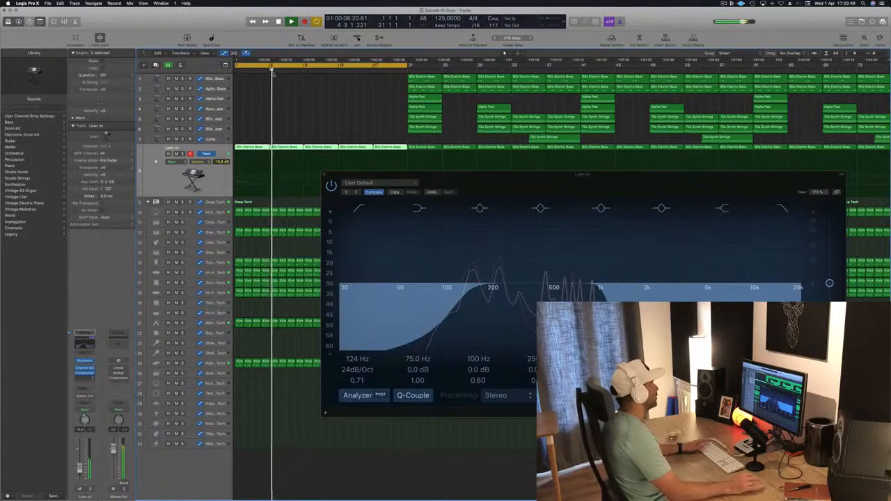
left_click_drag(157, 10, 378, 74)
left_click(501, 82)
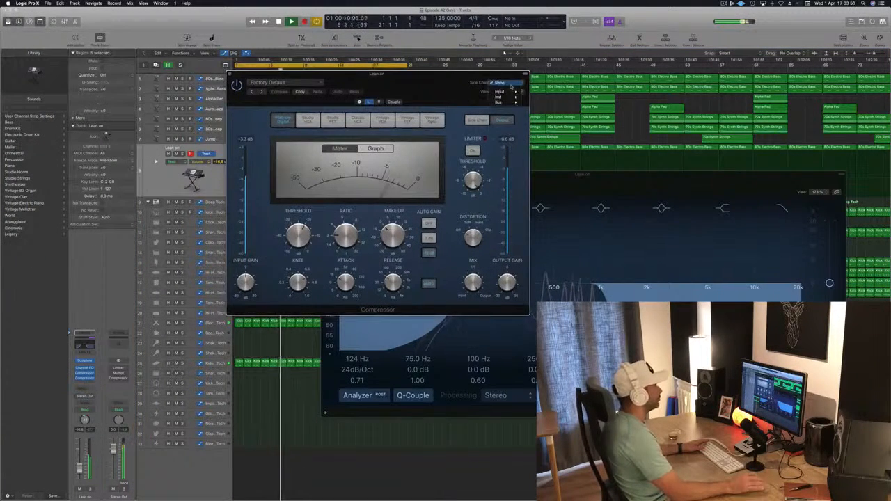
mouse_move(514, 103)
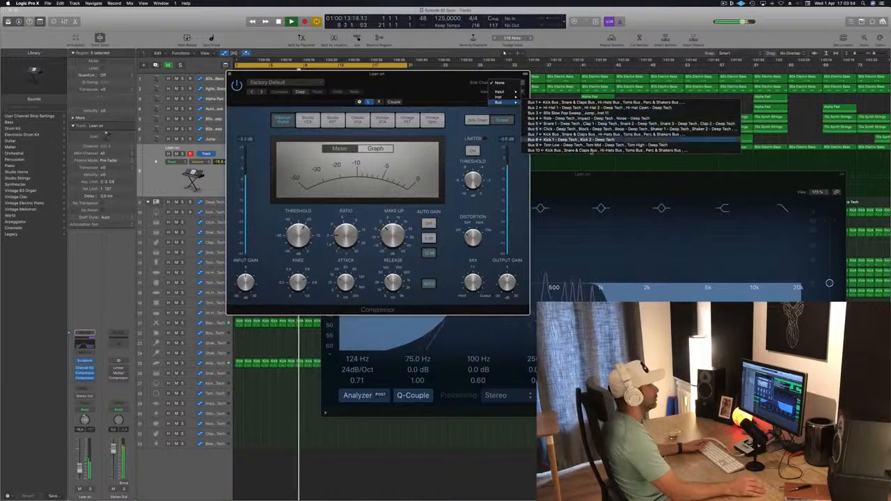
left_click(550, 140)
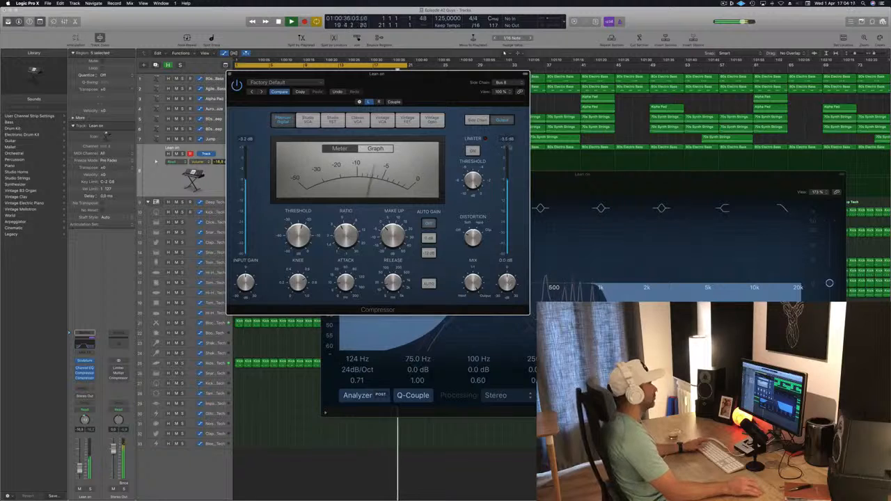
left_click_drag(432, 89, 566, 130)
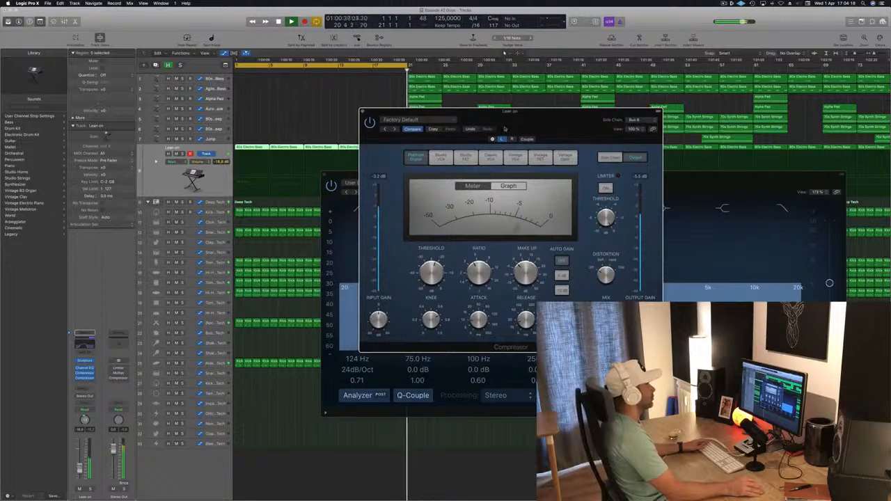
left_click_drag(505, 129, 536, 131)
left_click(393, 112)
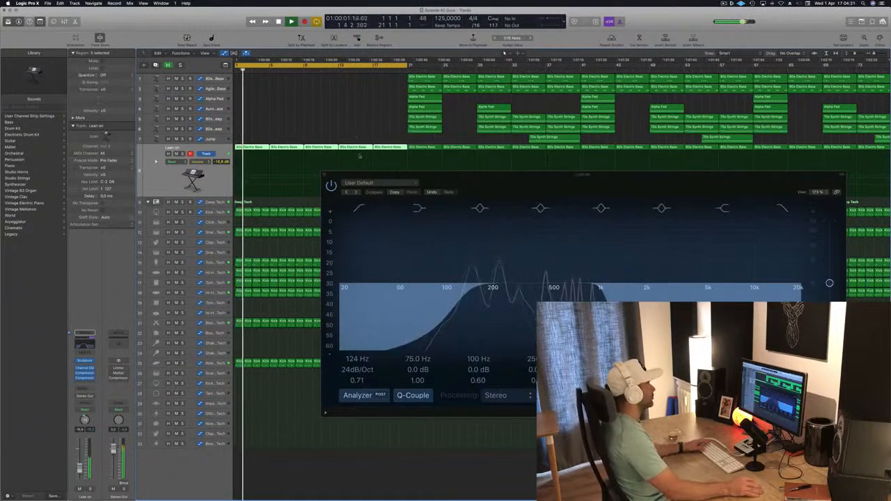
Restart playback from the beginning and add a send to Bus 11 on the Lean on channel
left_click_drag(485, 175, 546, 103)
key("Return")
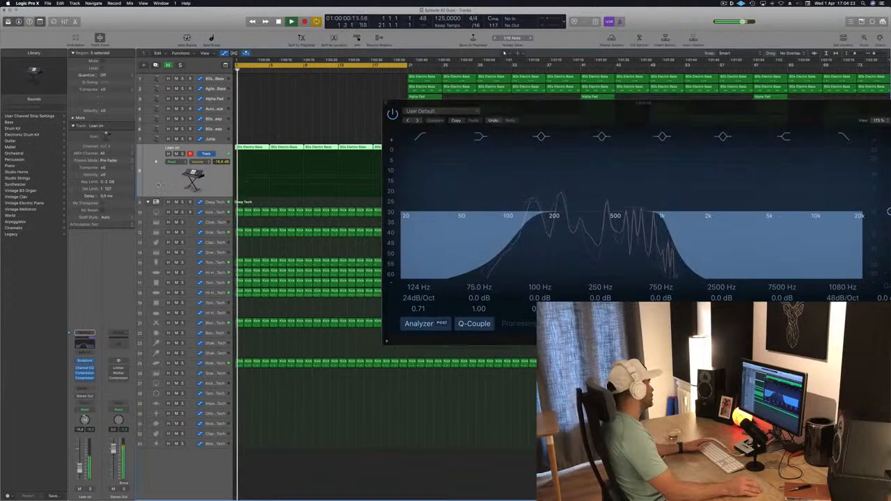
left_click(85, 389)
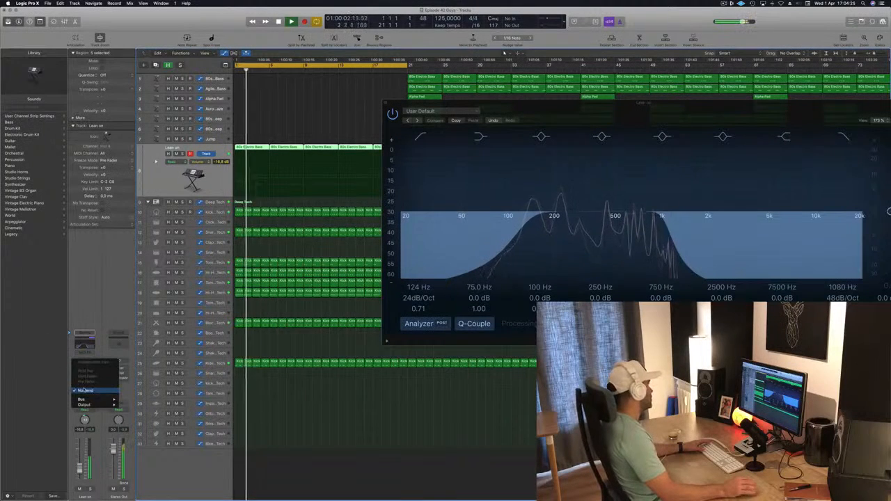
left_click(83, 387)
left_click(83, 387)
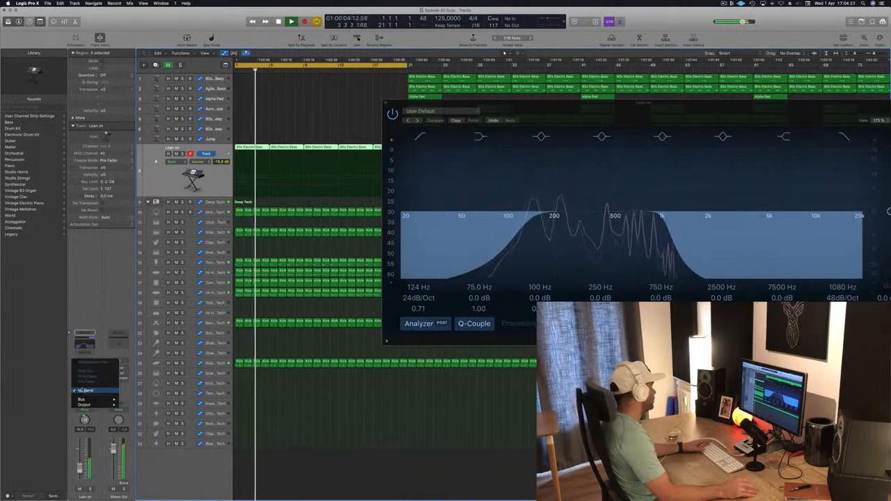
mouse_move(87, 399)
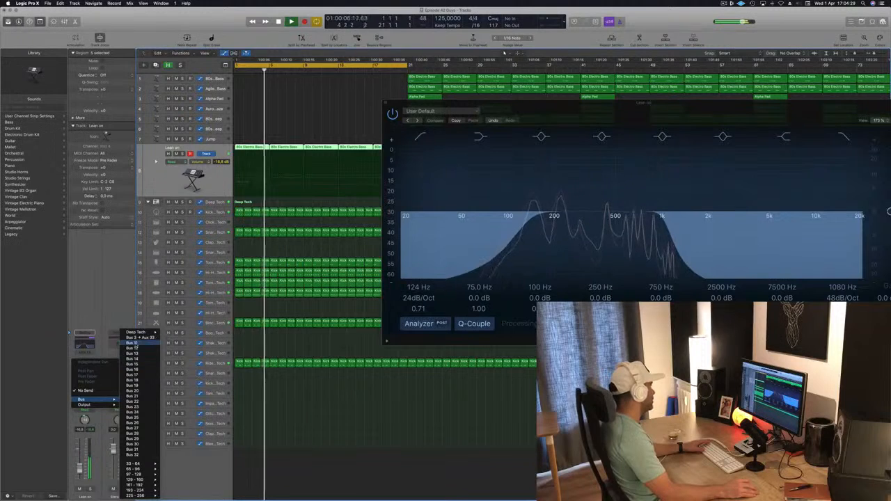
left_click(132, 342)
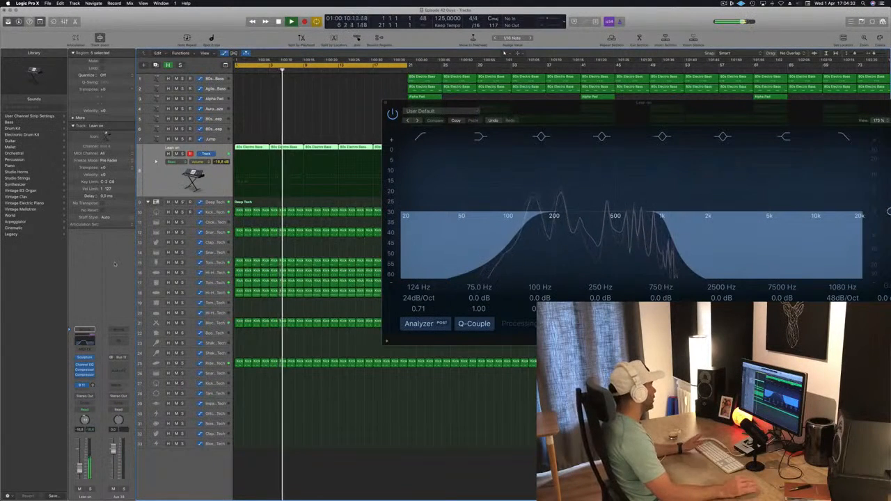
left_click(81, 385)
left_click(102, 301)
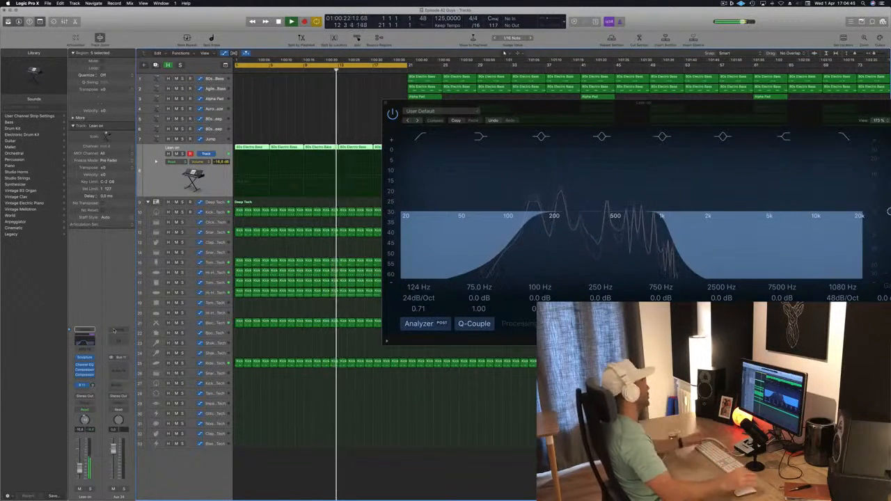
Insert a stereo Delay Designer on the Bus 11 aux channel and raise the Lean on track's send level to it
left_click_drag(577, 103, 594, 85)
key("space")
key("space")
left_click(61, 434)
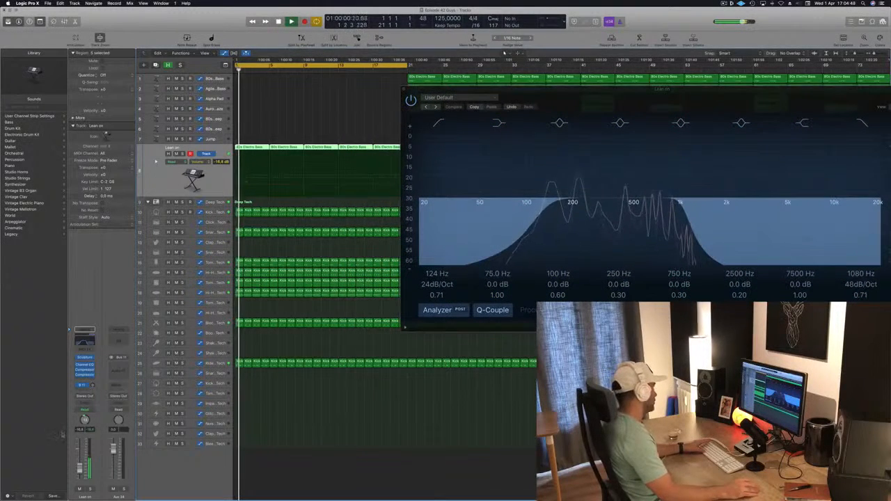
left_click(119, 367)
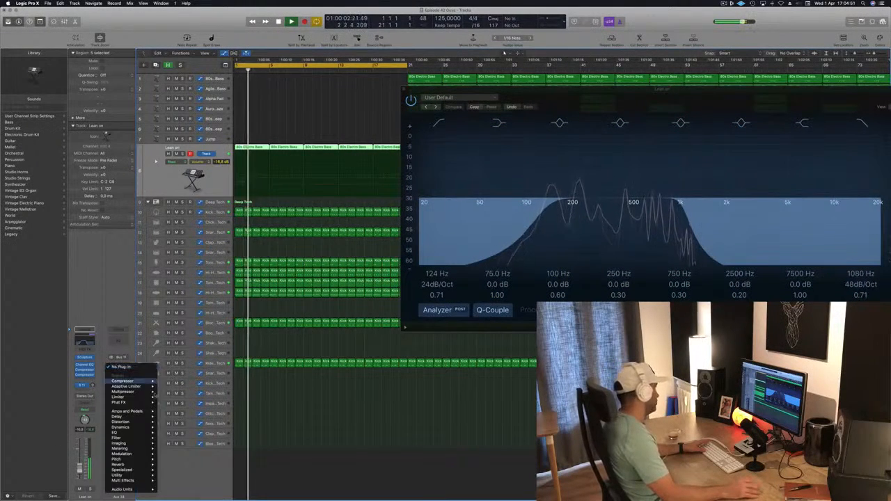
mouse_move(139, 431)
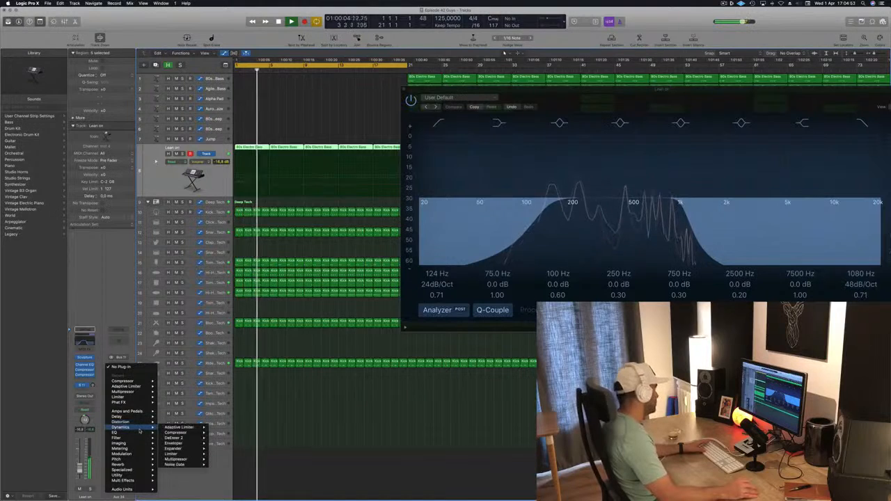
mouse_move(145, 417)
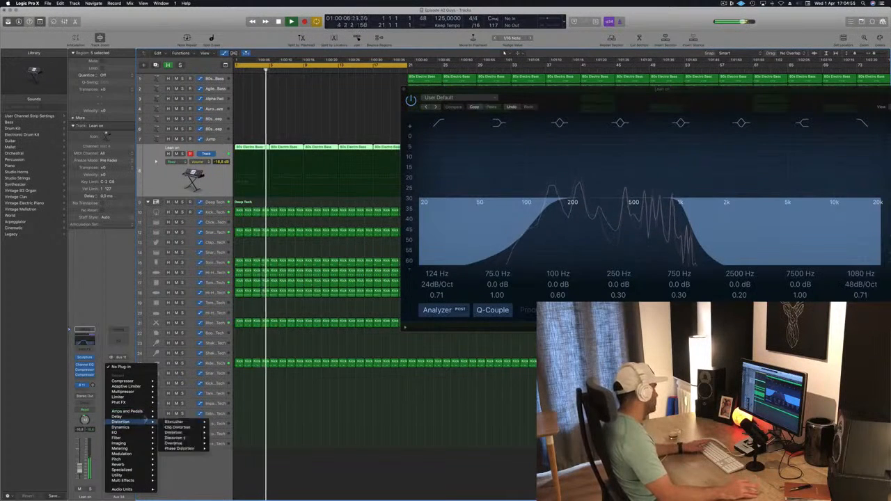
mouse_move(180, 416)
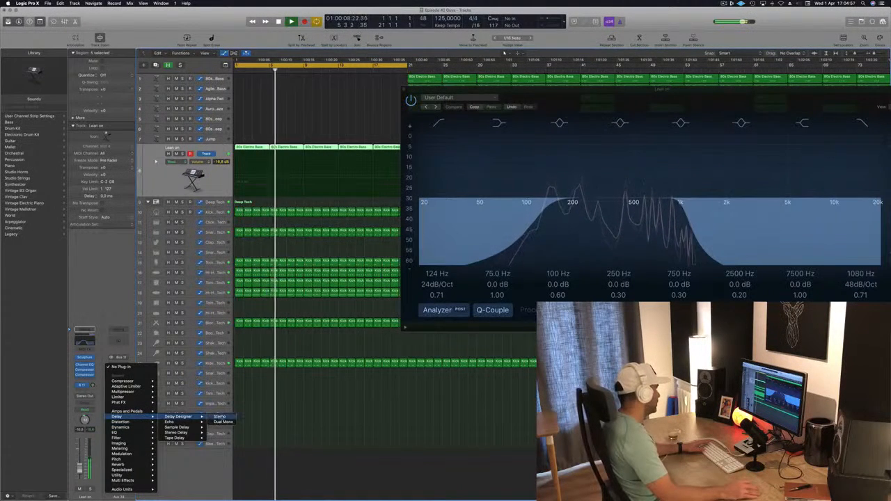
left_click(221, 416)
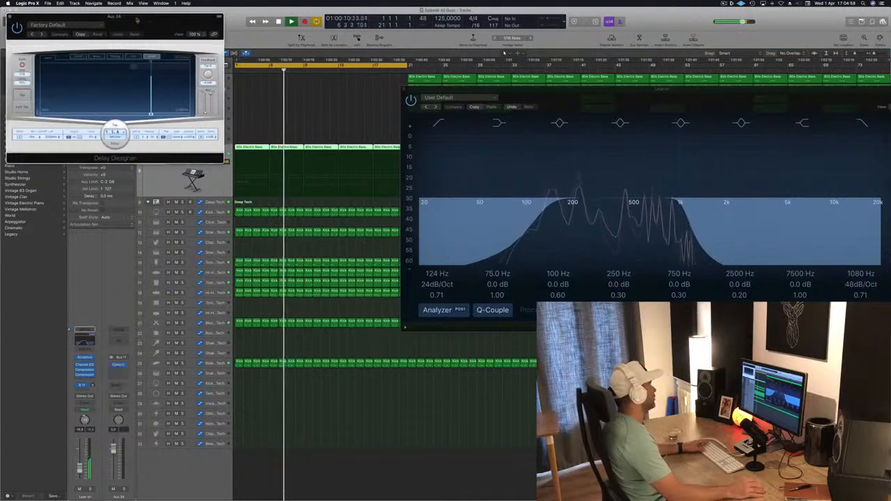
left_click_drag(137, 17, 552, 87)
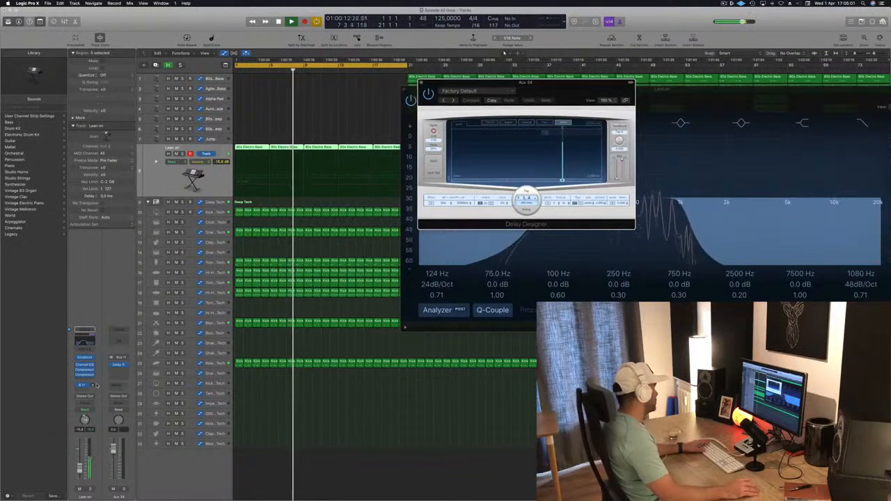
left_click_drag(93, 386, 95, 363)
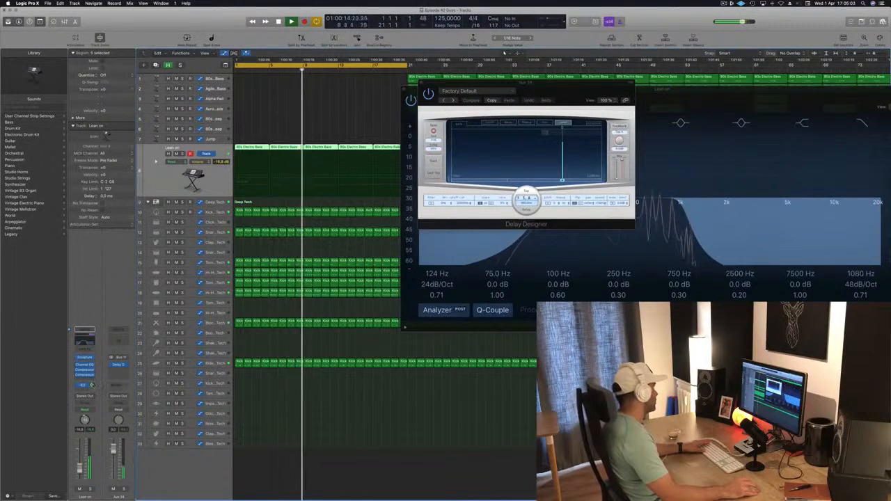
Audition the simple Delay Designer presets from 1/4 Dotted Basic Pan through 1/8 Dotted Basic Pan
left_click(466, 91)
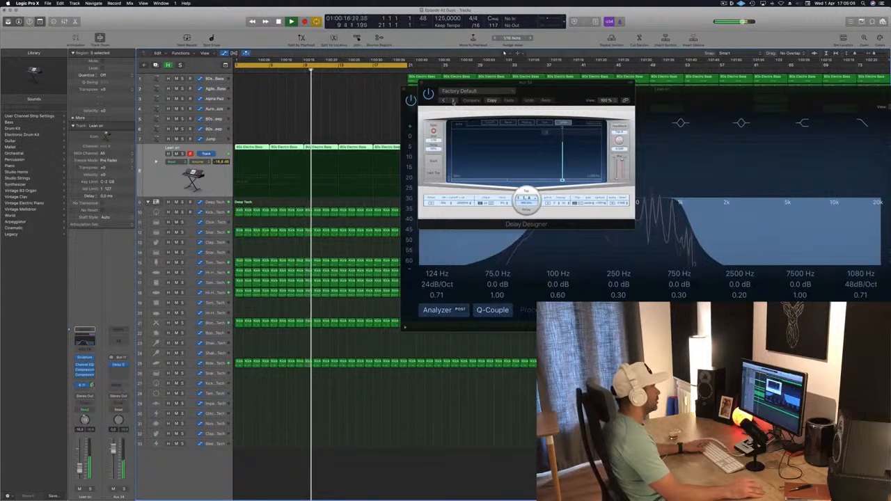
left_click(569, 88)
left_click_drag(570, 89, 400, 145)
left_click(330, 147)
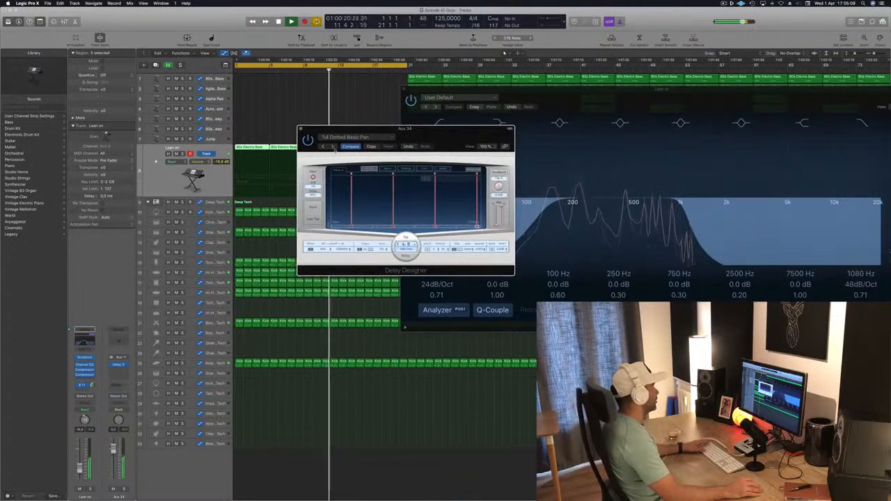
left_click(334, 147)
left_click(349, 146)
left_click_drag(463, 137, 457, 144)
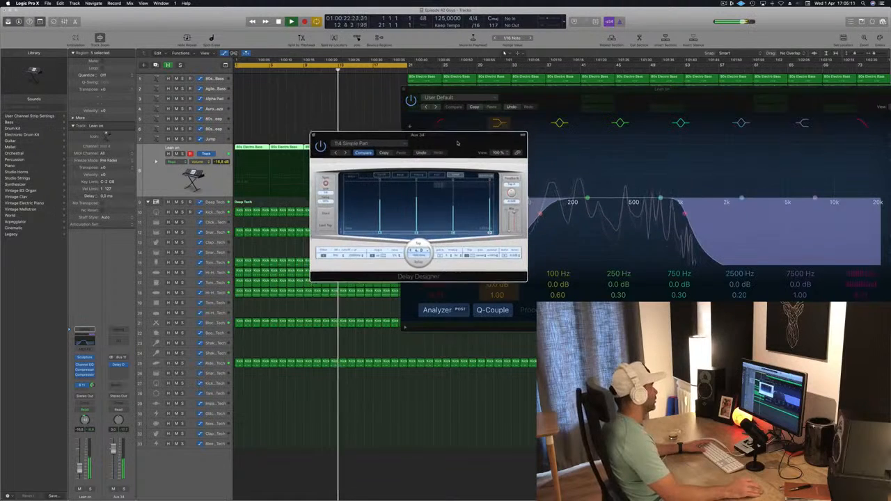
left_click(341, 155)
left_click(340, 155)
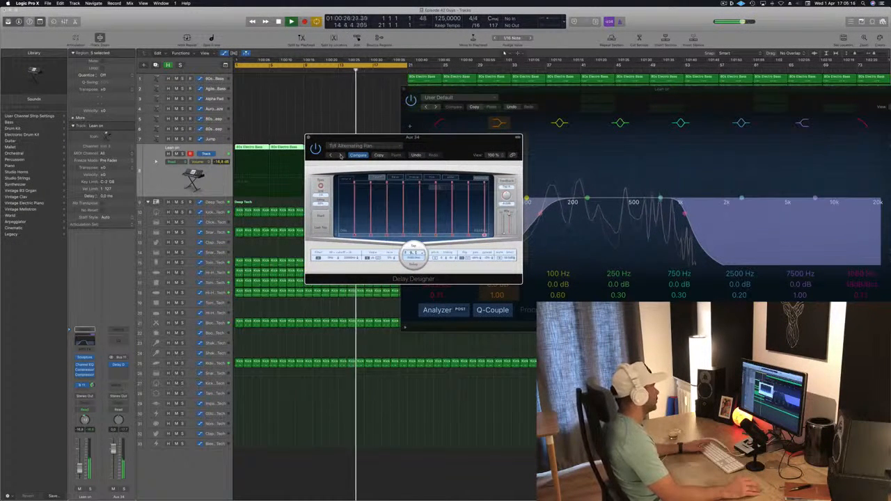
left_click(341, 155)
Try the complex Delay Designer presets Falling Pattern and Gallop
left_click(351, 146)
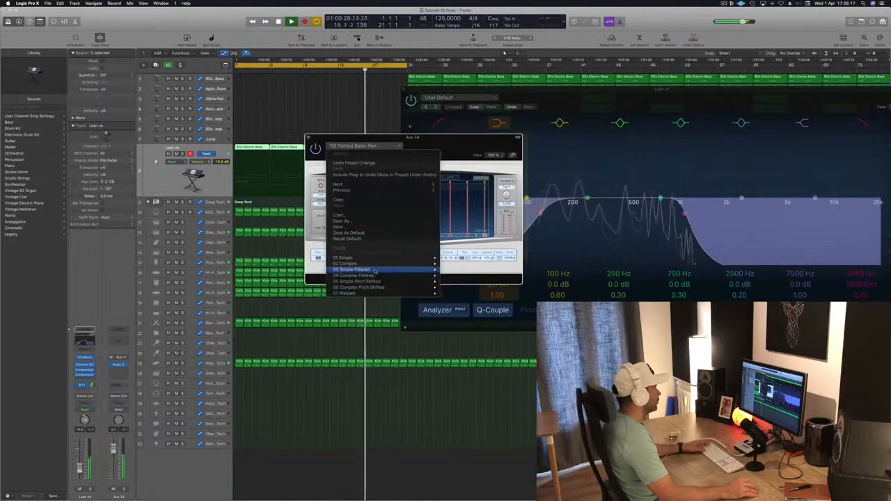
mouse_move(379, 267)
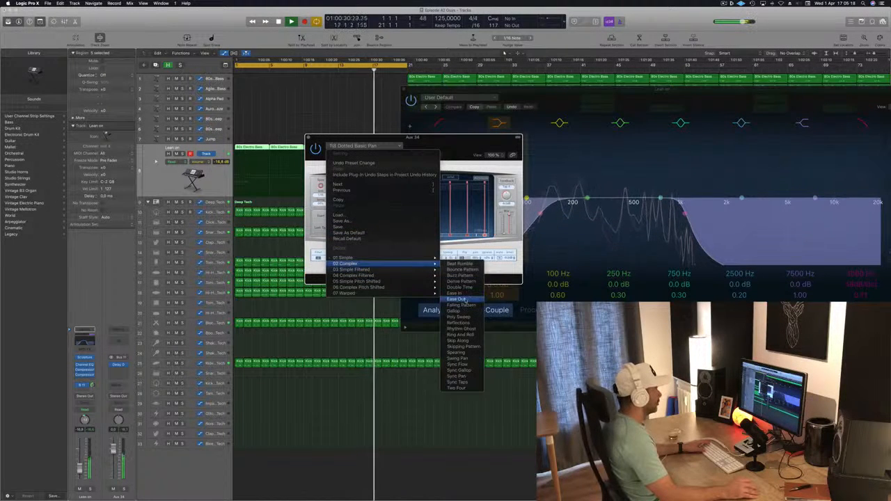
left_click(447, 145)
left_click_drag(447, 145, 399, 149)
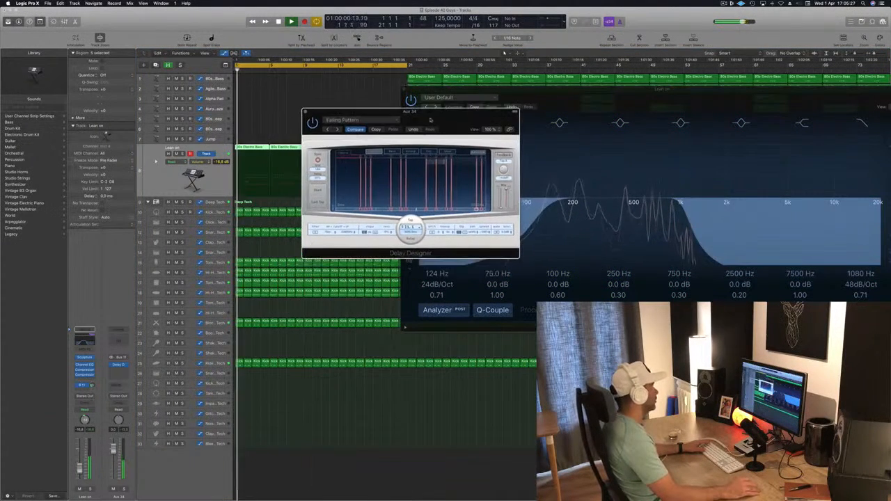
left_click_drag(480, 119, 462, 142)
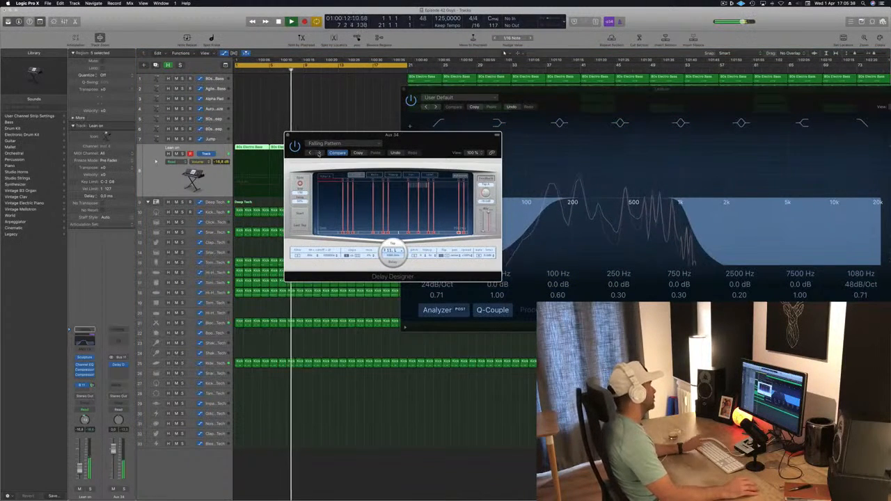
left_click(319, 153)
Load the simple 1/16 Slow Pan preset in the Delay Designer on the aux channel
left_click(316, 144)
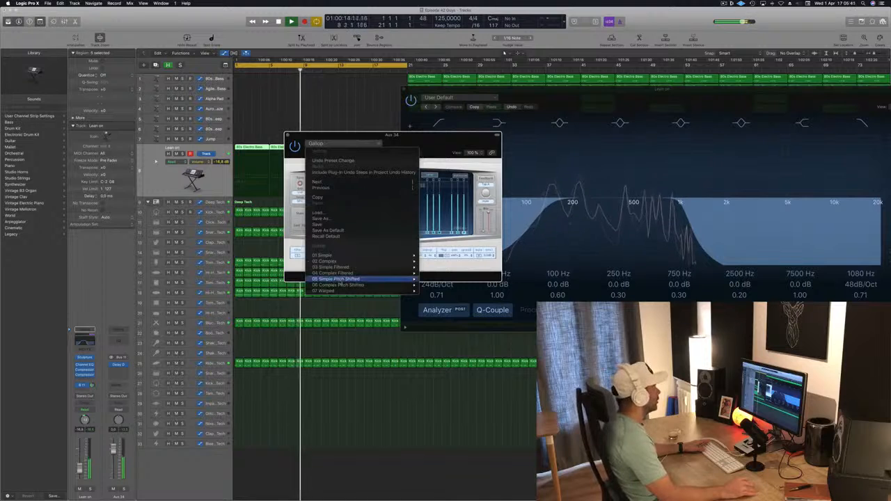
mouse_move(364, 256)
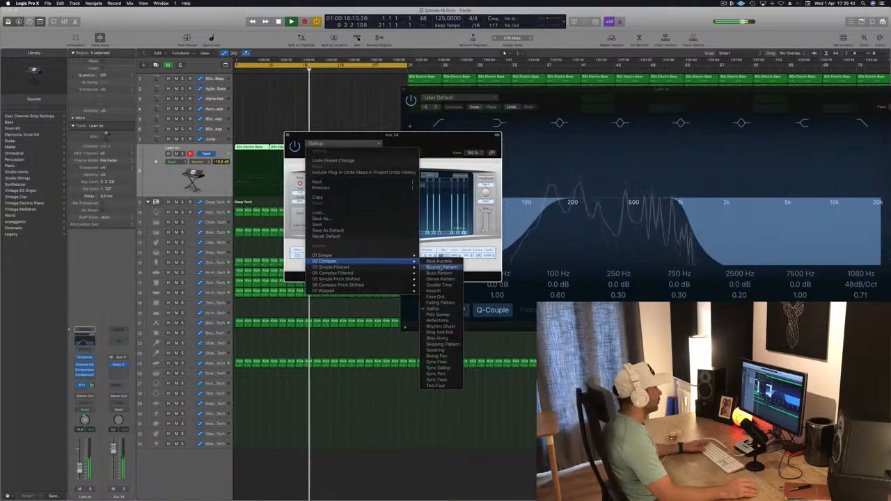
mouse_move(393, 255)
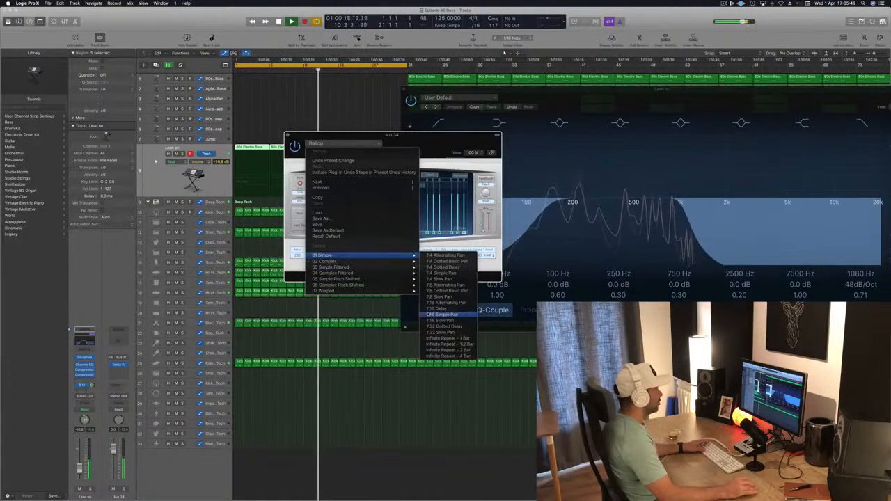
left_click(440, 319)
left_click_drag(407, 144, 463, 151)
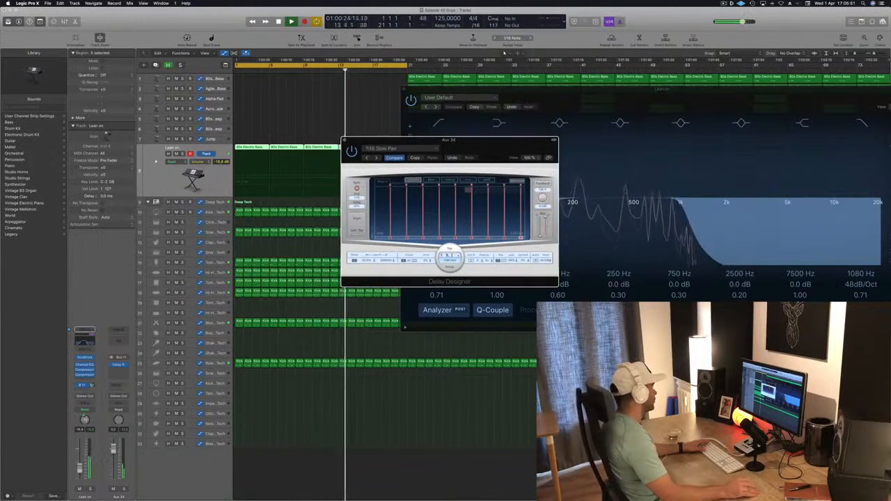
left_click(84, 412)
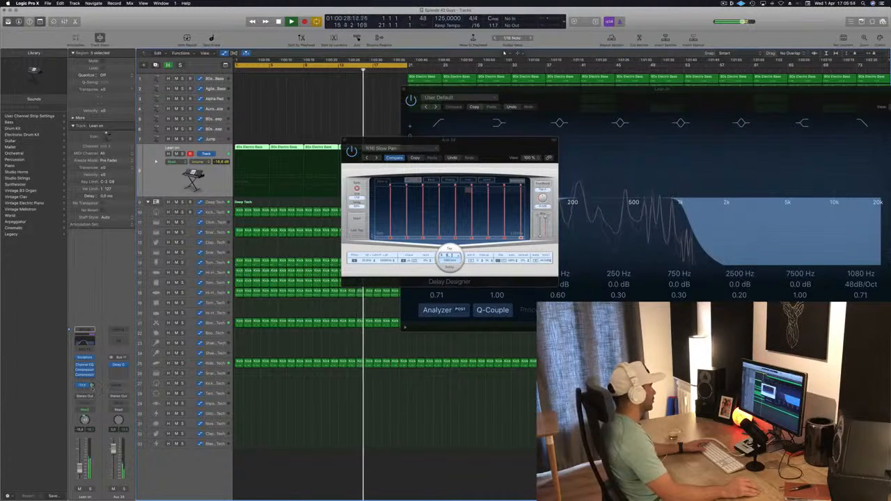
Compare the 1/16 Attenuating Pan and 1/16 Delay presets in the aux Delay Designer and keep 1/16 Delay loaded
left_click(368, 158)
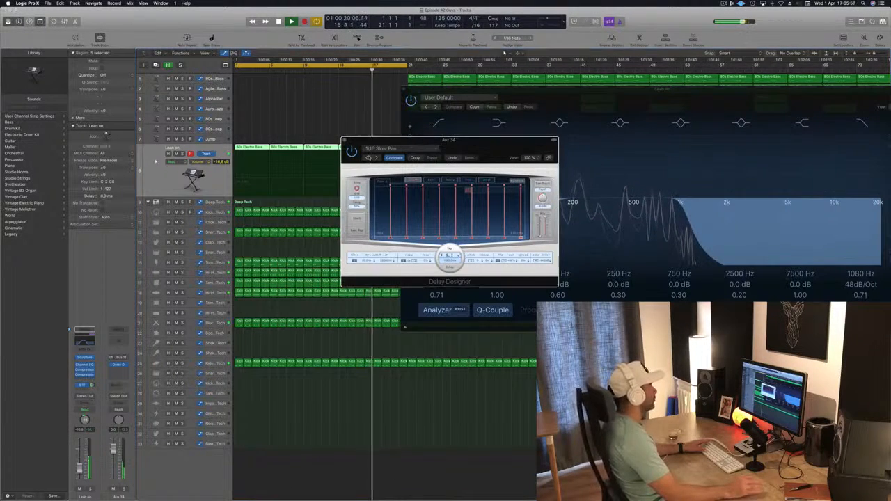
left_click(367, 157)
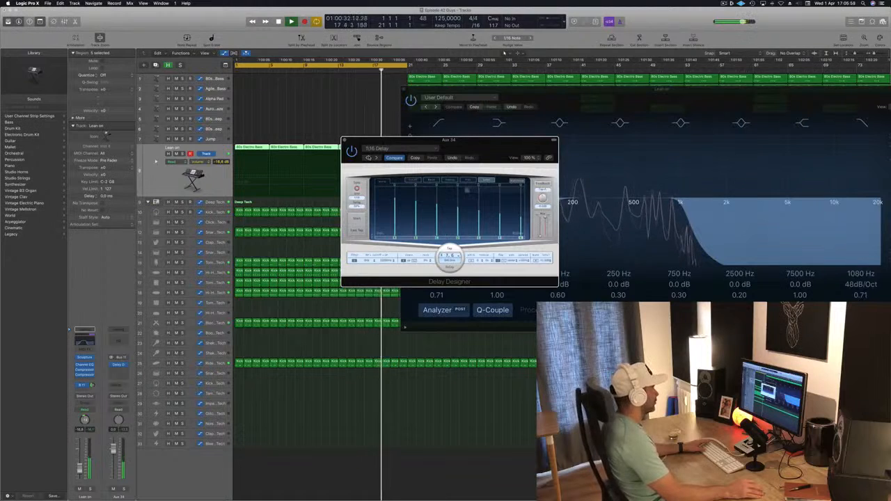
left_click_drag(479, 142, 416, 154)
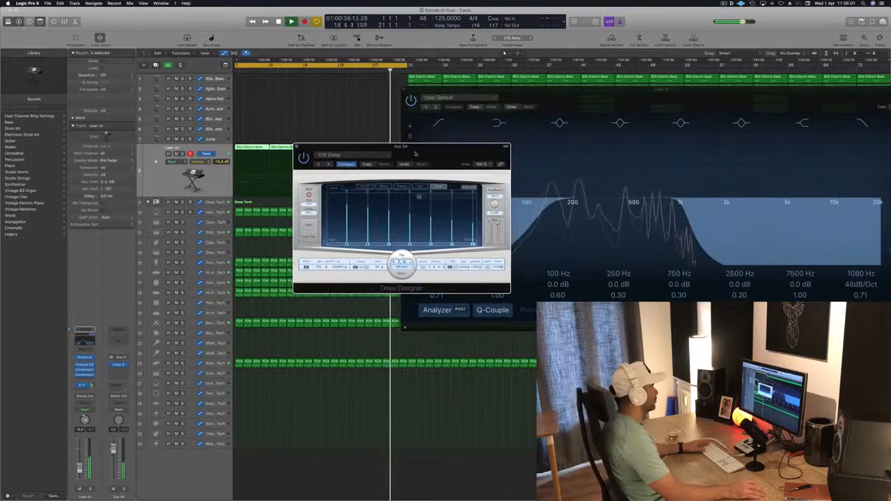
left_click(319, 165)
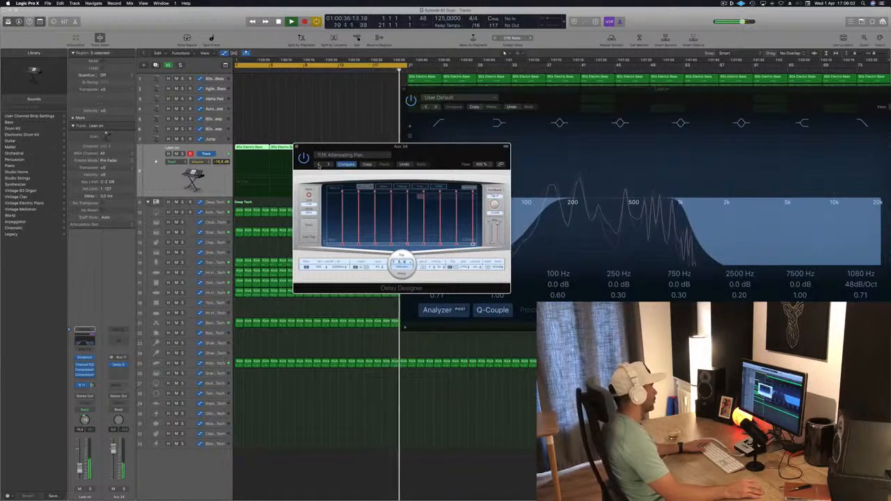
left_click(328, 164)
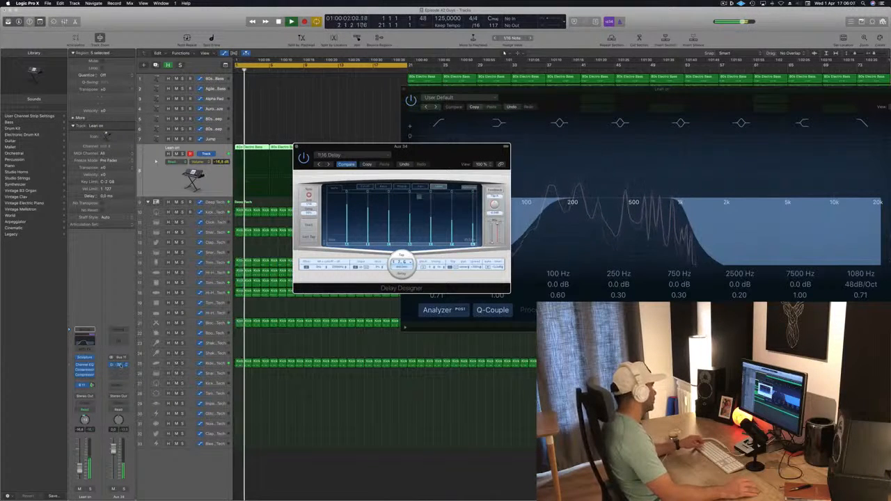
Move the Delay Designer from the aux to the Lean on channel, setting its dry level to 0 dB and lowering the wet level
left_click_drag(118, 365, 84, 376)
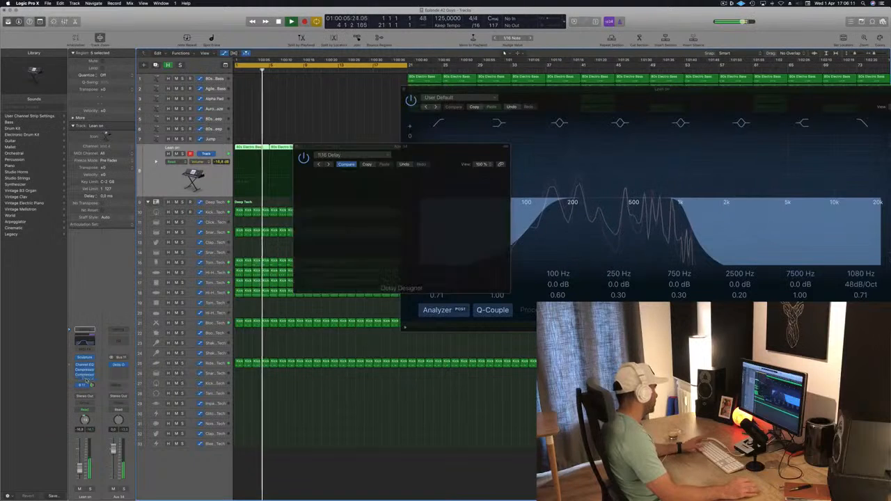
left_click(85, 376)
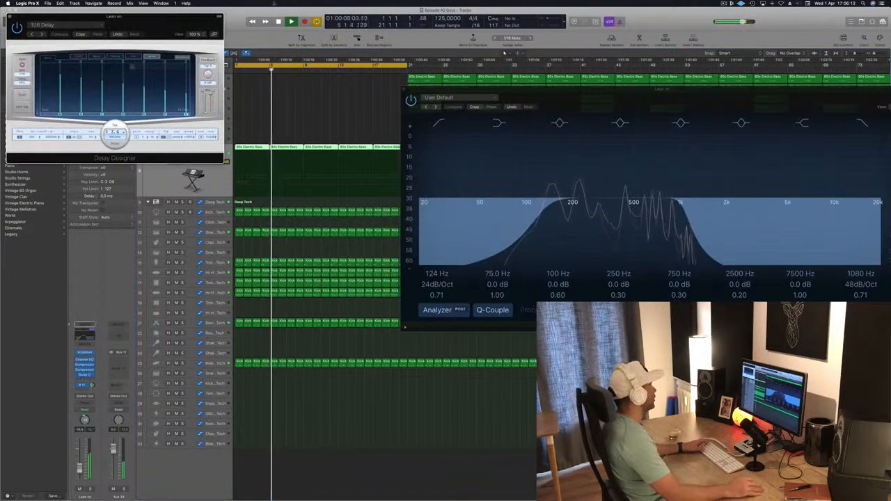
left_click_drag(205, 91, 206, 90)
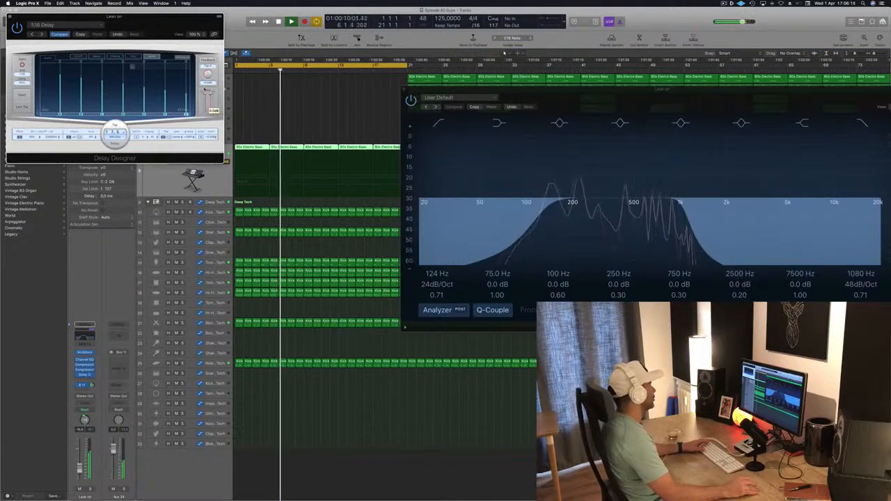
left_click_drag(152, 34, 561, 169)
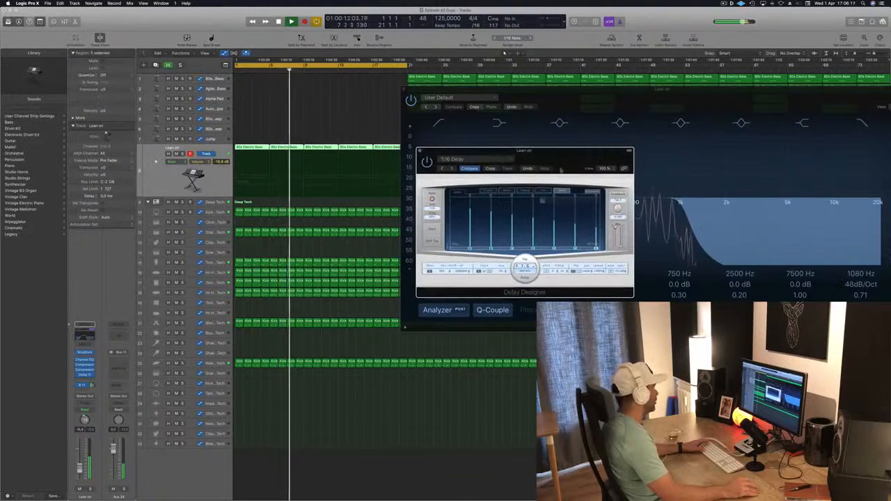
key("Return")
left_click_drag(620, 246, 621, 245)
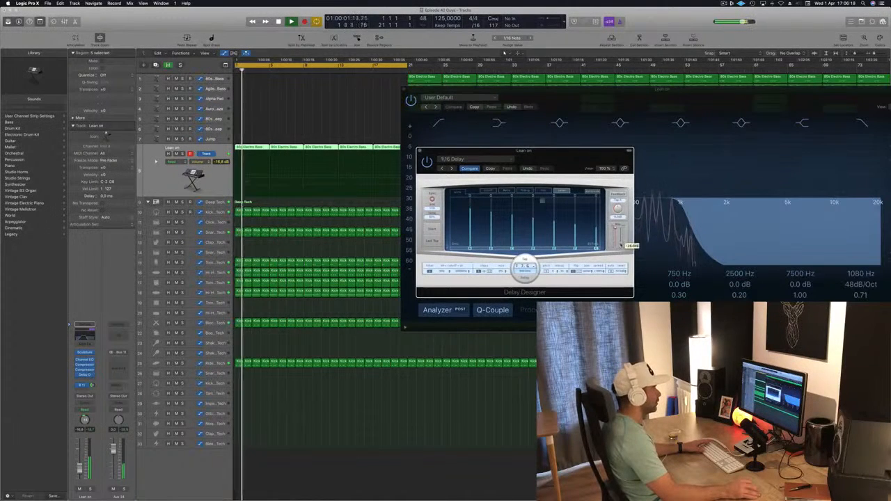
Place the Delay Designer ahead of the second Compressor on the Lean on channel and check that compressor's settings
left_click_drag(541, 162, 571, 156)
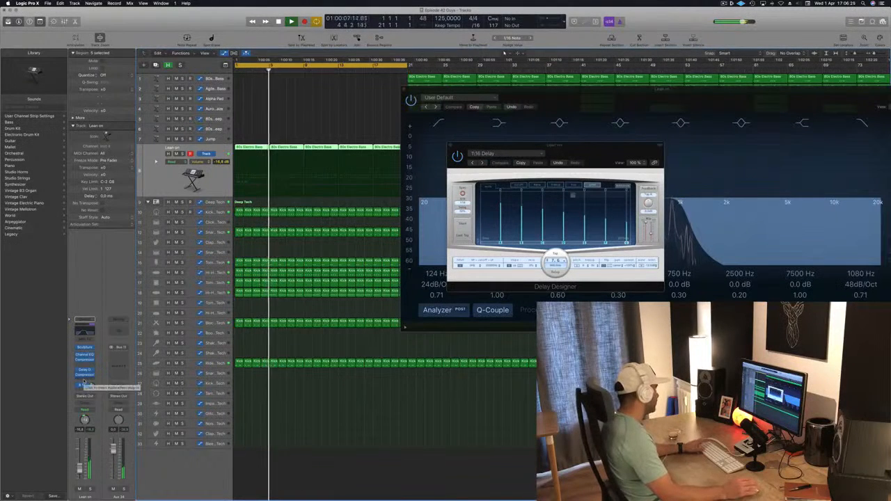
left_click(500, 162)
left_click_drag(602, 152, 595, 156)
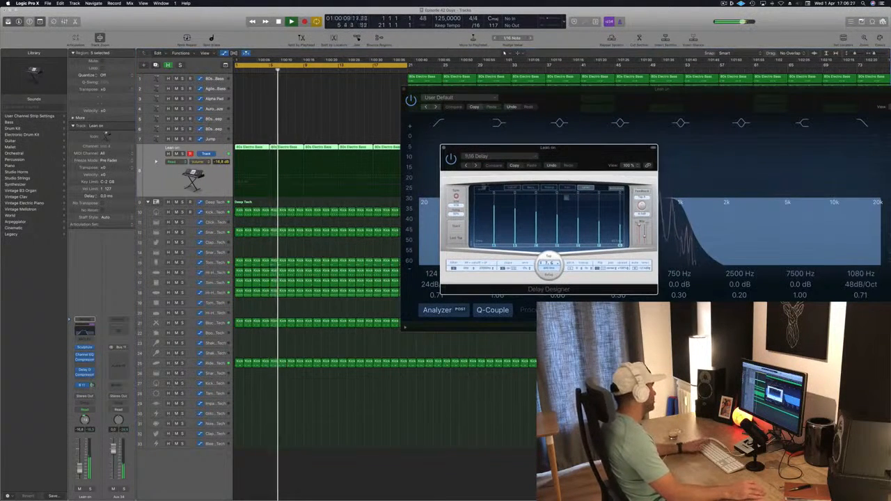
left_click(84, 376)
left_click(84, 374)
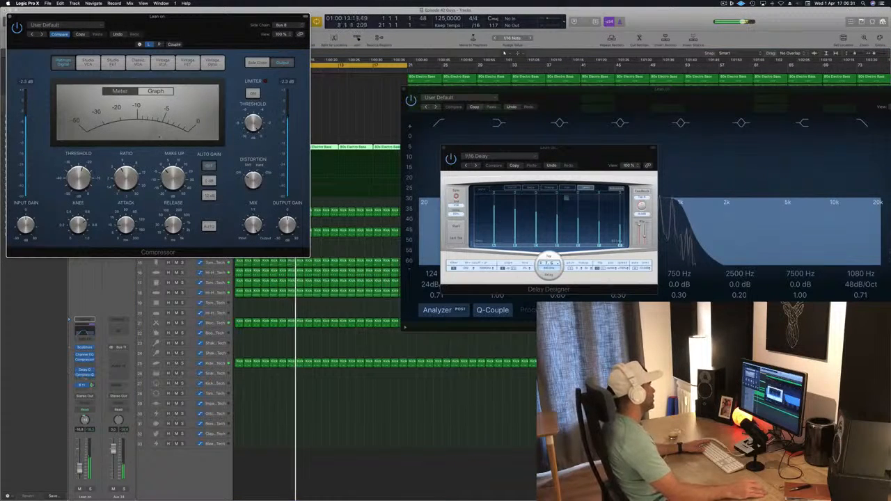
left_click_drag(32, 32, 327, 213)
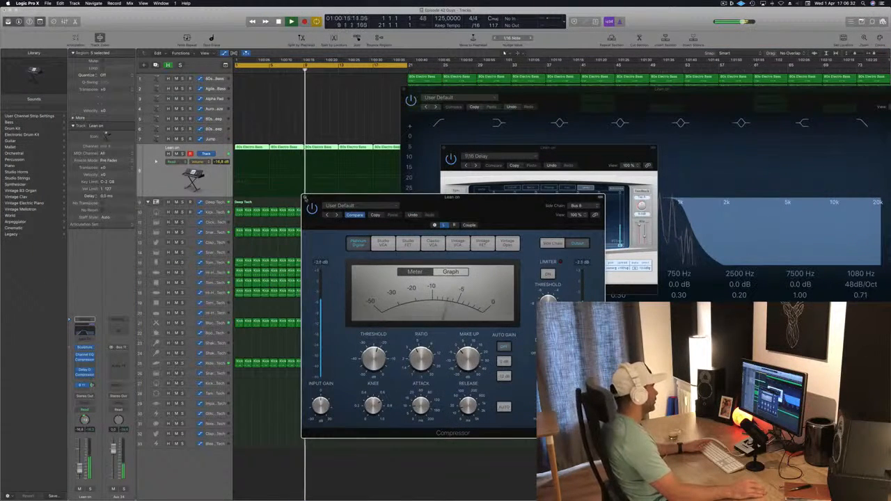
left_click(305, 198)
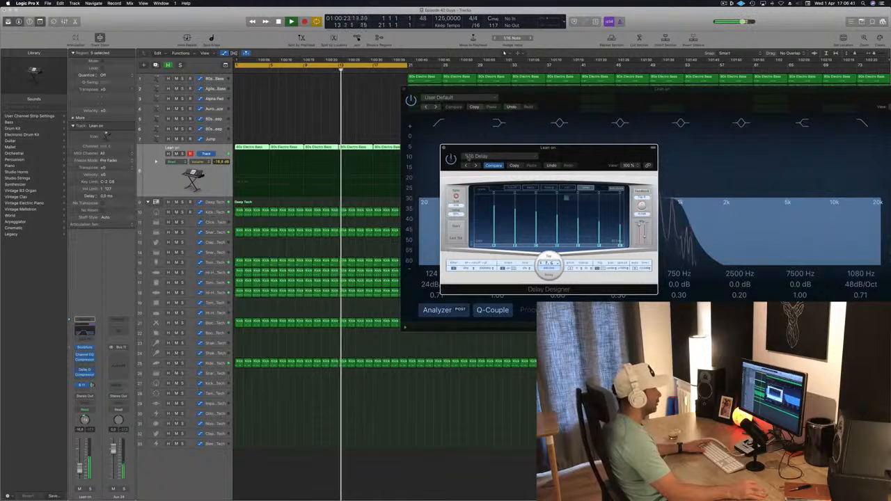
Fine-tune the wet level of the Lean on delay and save the project with the plug-in windows closed
left_click_drag(468, 155, 465, 155)
left_click_drag(642, 238, 643, 239)
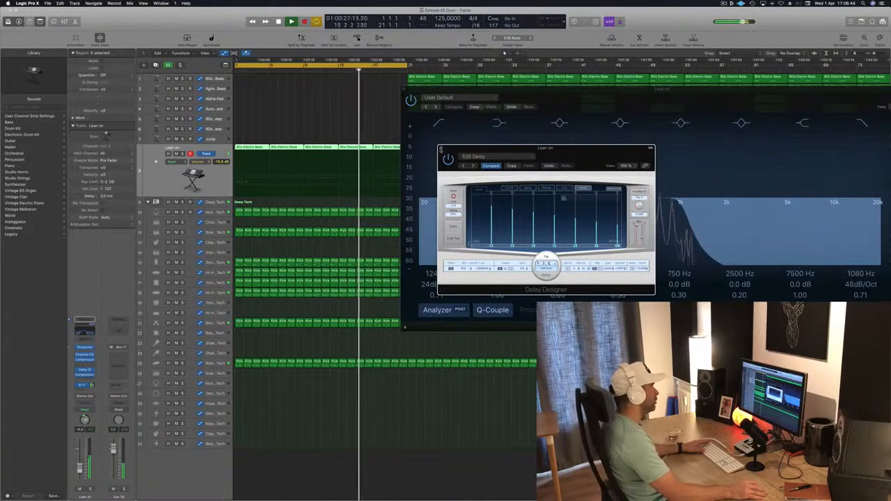
left_click(441, 148)
left_click(404, 89)
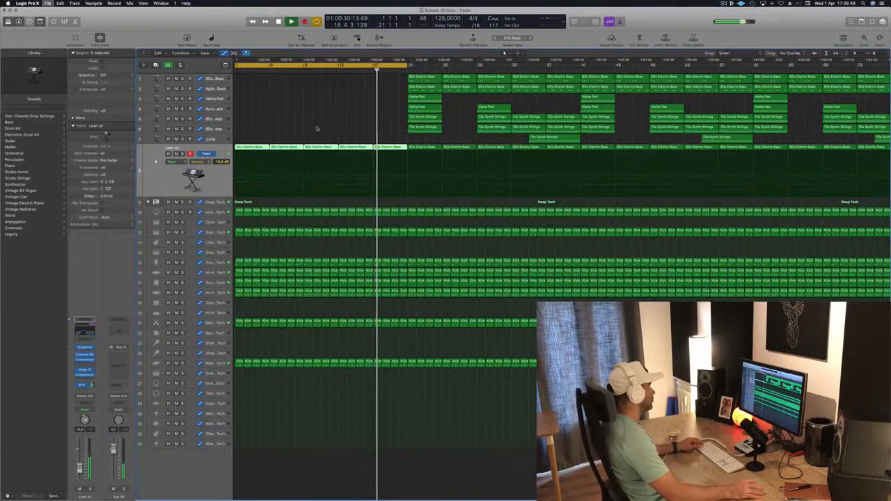
key("super+s")
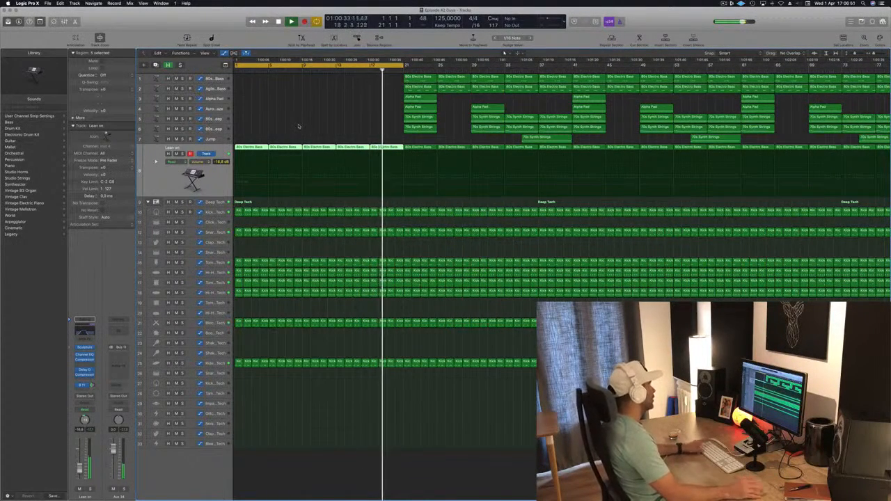
Delete the regions before bar 21 on drum track 25 and on the Block - Deep Tech track
key("Return")
key("super+Left")
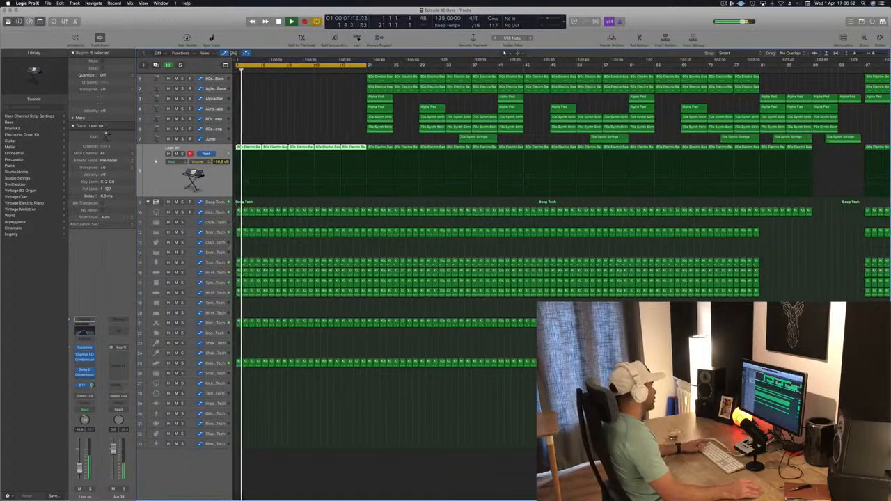
key("Return")
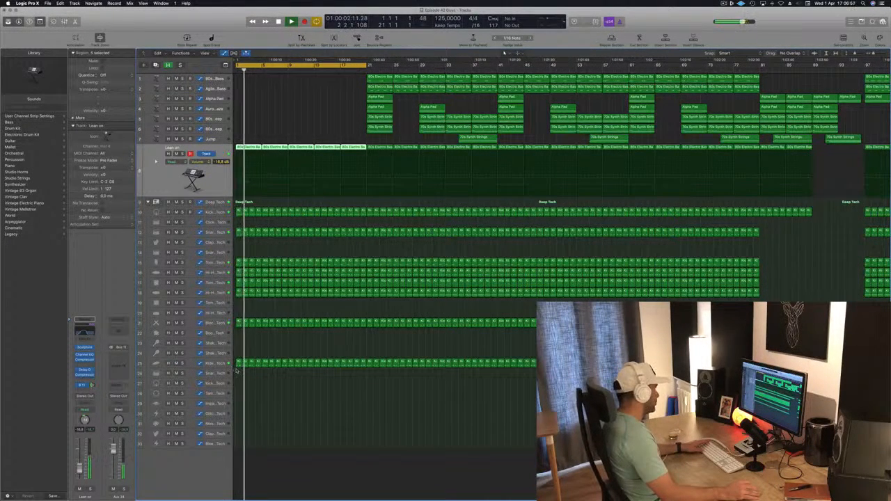
left_click_drag(236, 371, 362, 356)
key("Delete")
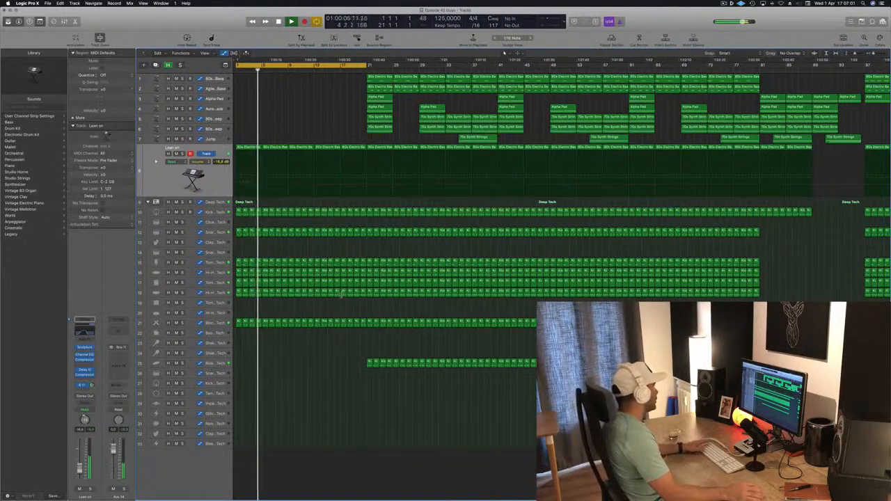
left_click(208, 323)
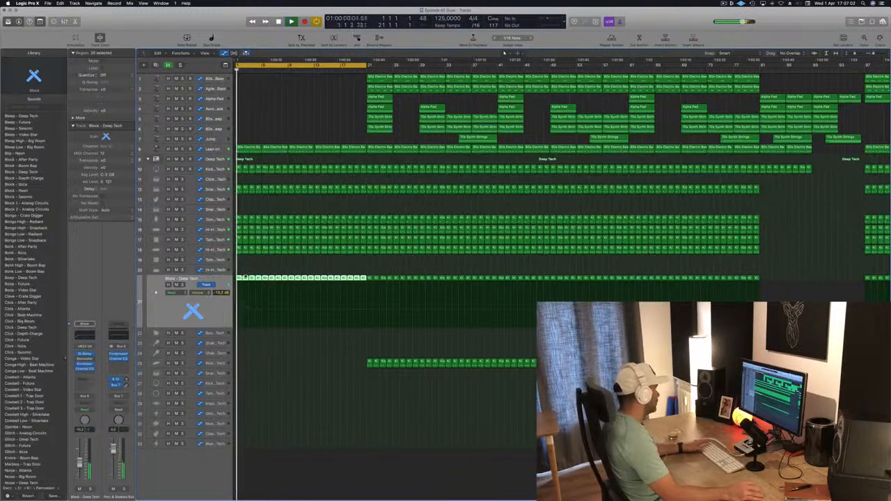
key("Delete")
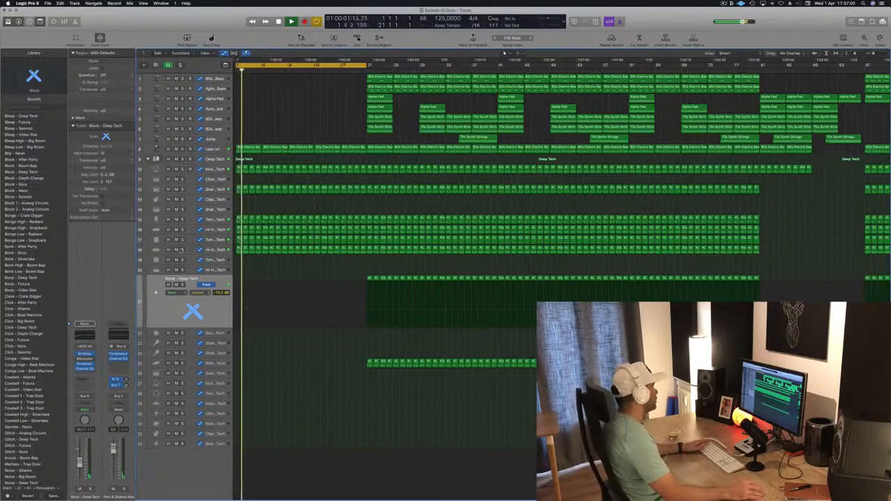
Solo-check the Tom Mid track, and delete the regions before bar 21 on the Tom Mid and Tom Low tracks
left_click(181, 239)
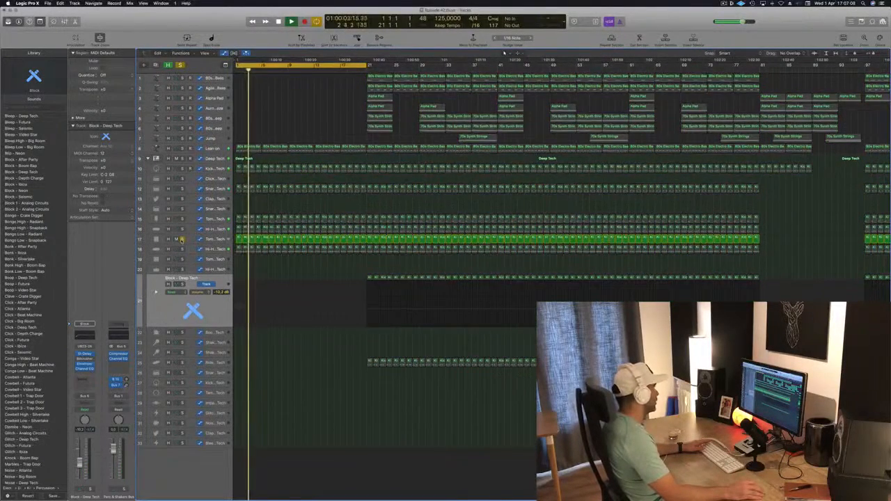
left_click(181, 239)
left_click(218, 240)
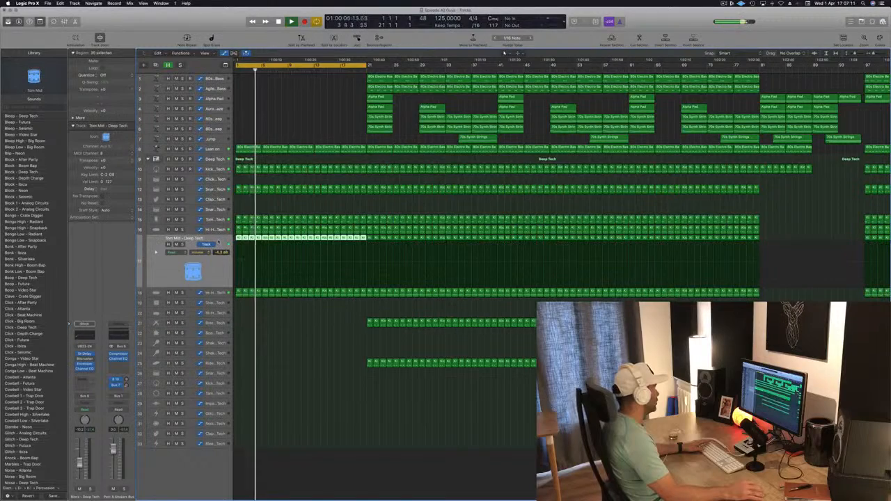
key("Delete")
key("space")
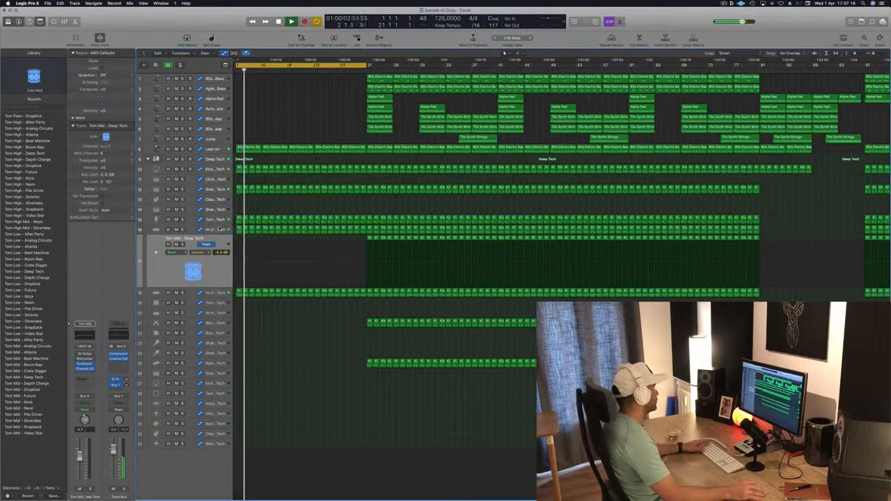
left_click(217, 220)
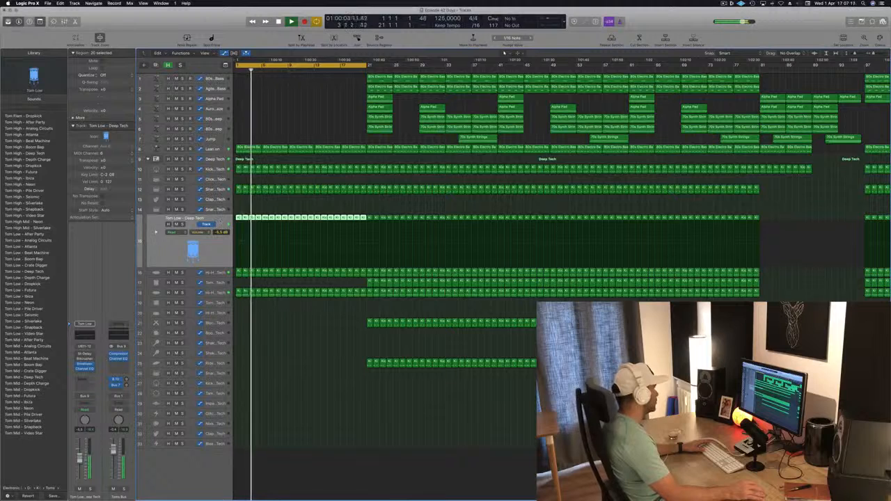
key("Delete")
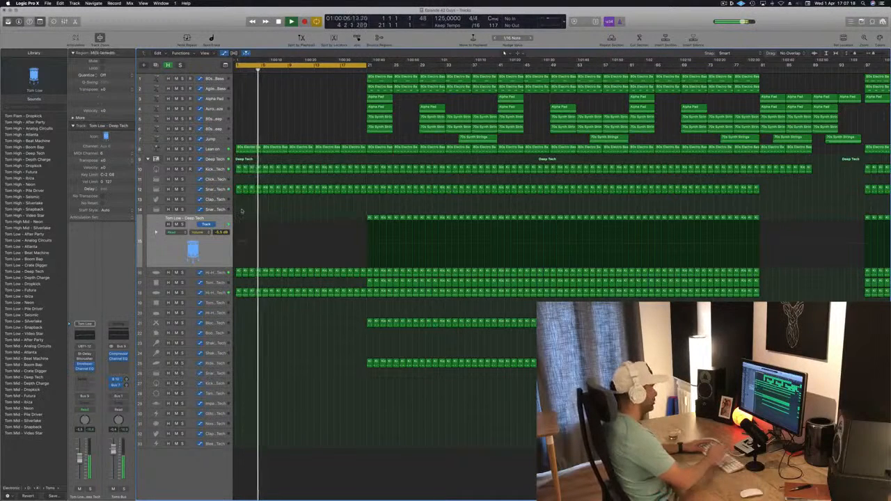
Delete the first eight bars of regions on drum track 12 and shorten the cycle range to end at bar 17
key("space")
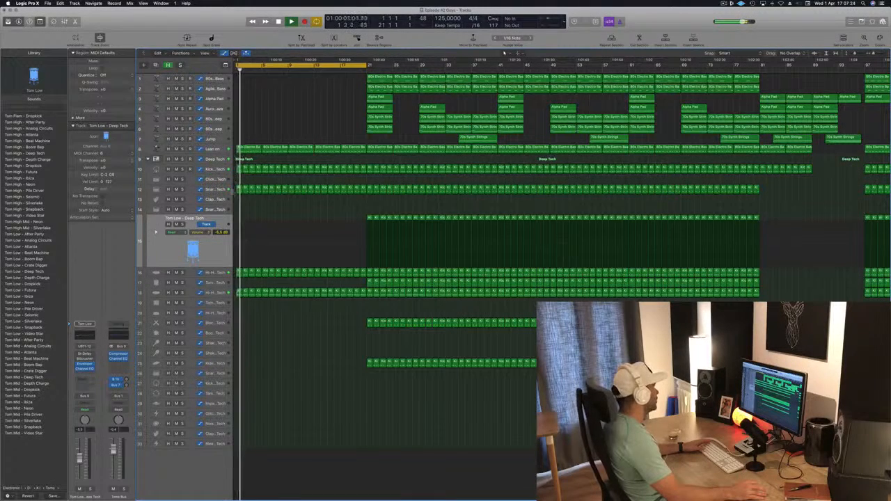
left_click_drag(236, 197, 280, 203)
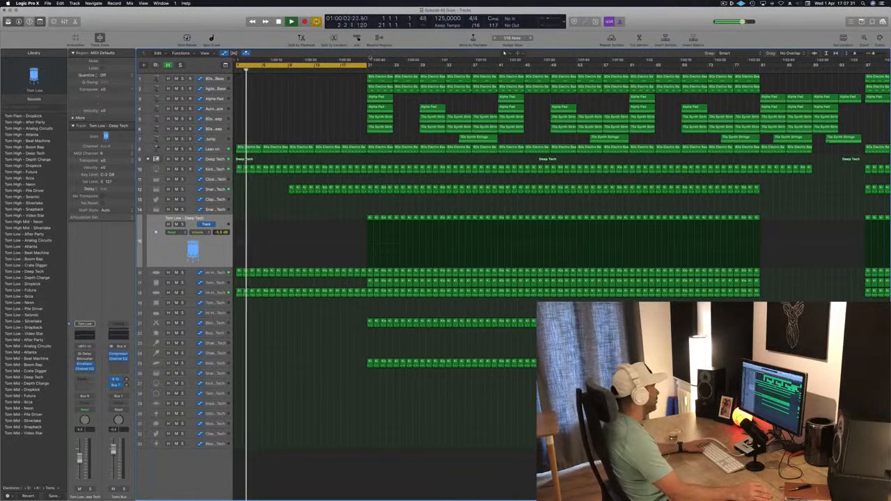
left_click_drag(366, 68, 340, 68)
key("Return")
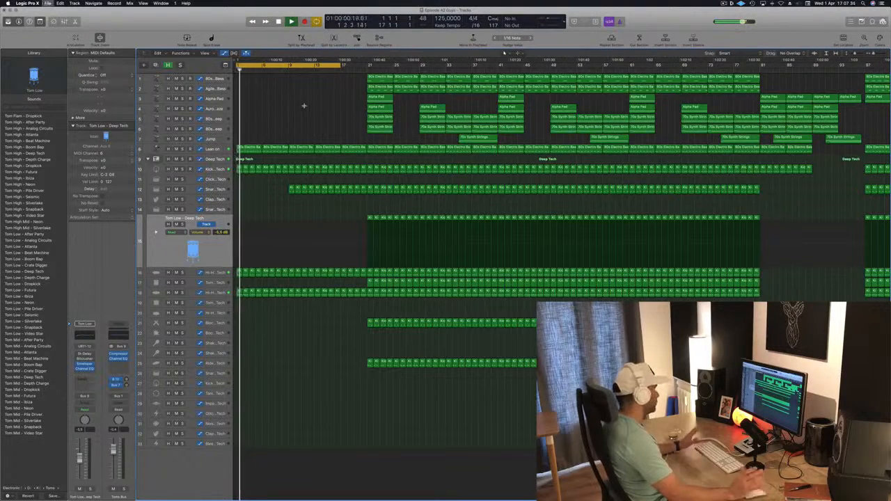
Copy the Alpha Pad region from bar 21 to bar 1, split it at bar 3 and remove the second half
left_click(216, 99)
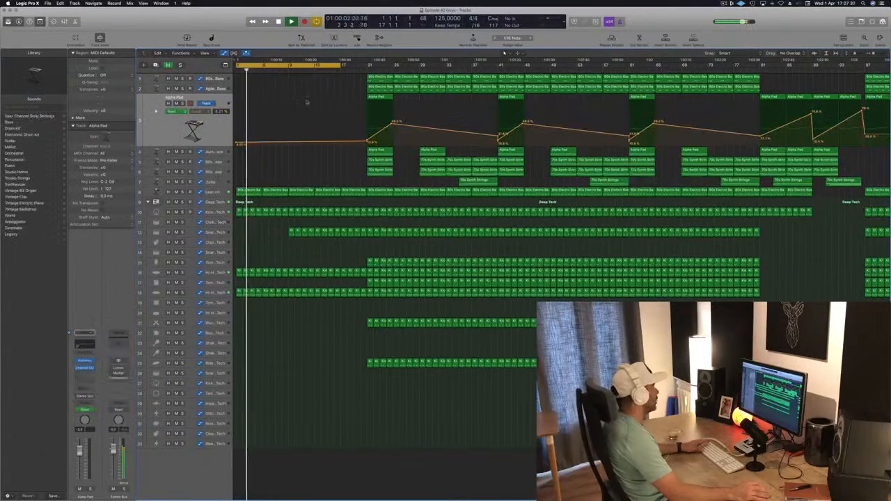
left_click_drag(381, 97, 273, 103)
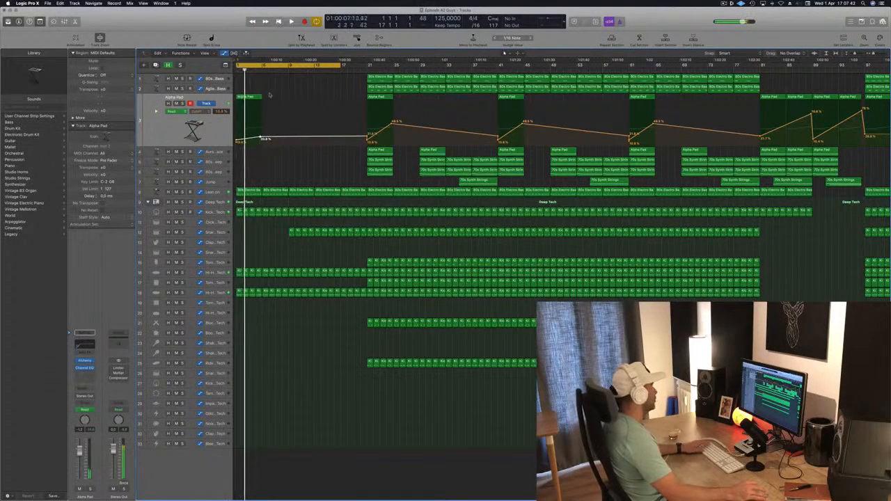
double_click(248, 96)
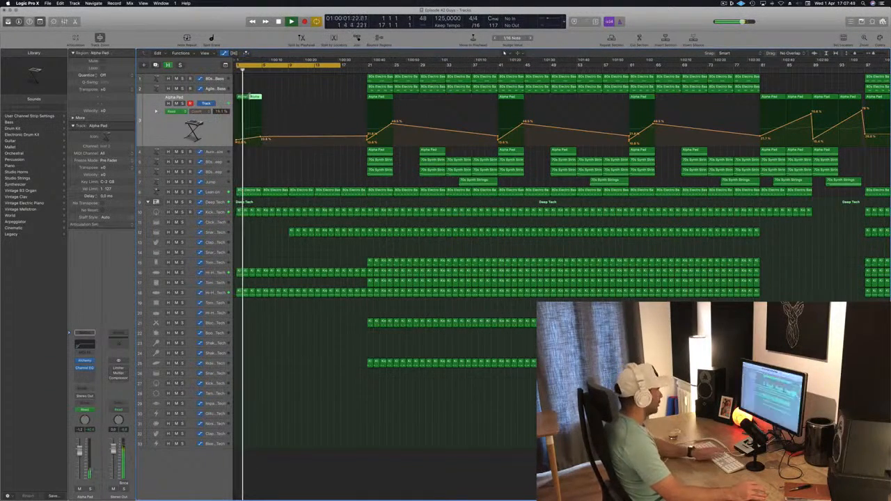
key("BackSpace")
Move the two-bar Alpha Pad region to bar 9 and repeat it up to bar 17
key("space")
left_click_drag(241, 97, 321, 102)
left_click_drag(340, 138, 289, 140)
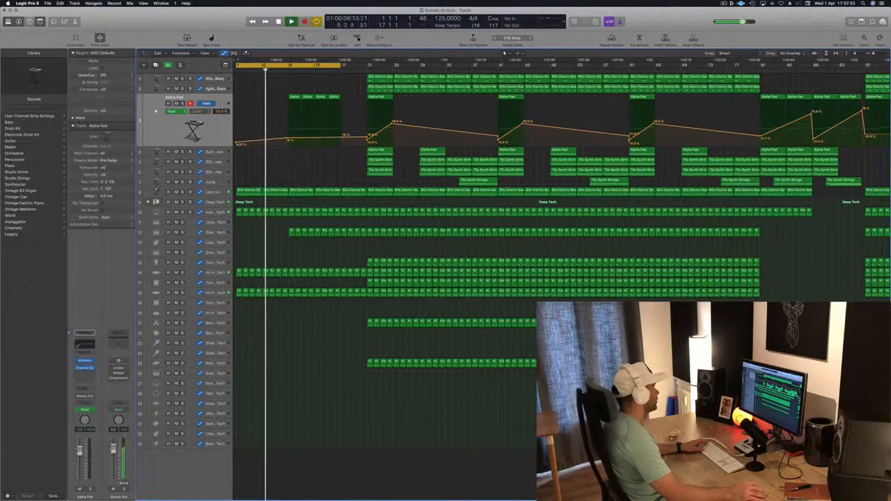
Hold the Alpha Pad's cutoff automation at 18 % up to bar 9 and make it rise to about 37.7 % at bar 17
double_click(236, 142)
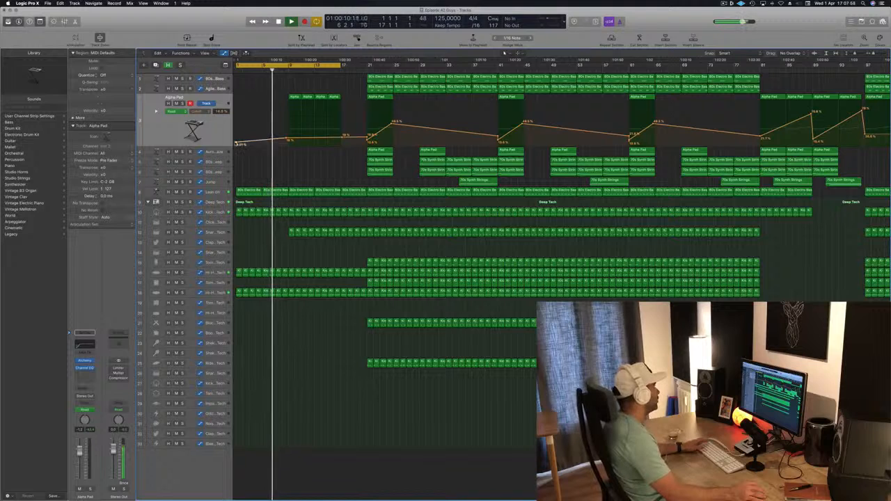
left_click_drag(285, 139, 288, 140)
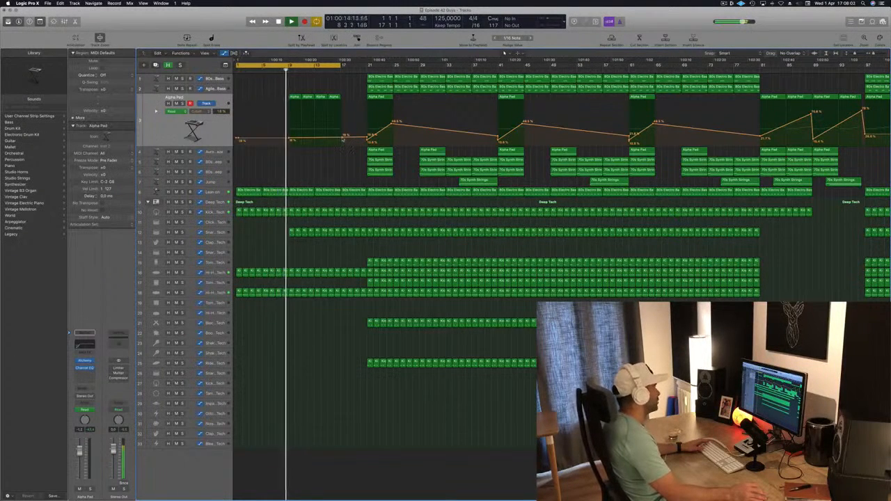
left_click_drag(342, 137, 341, 127)
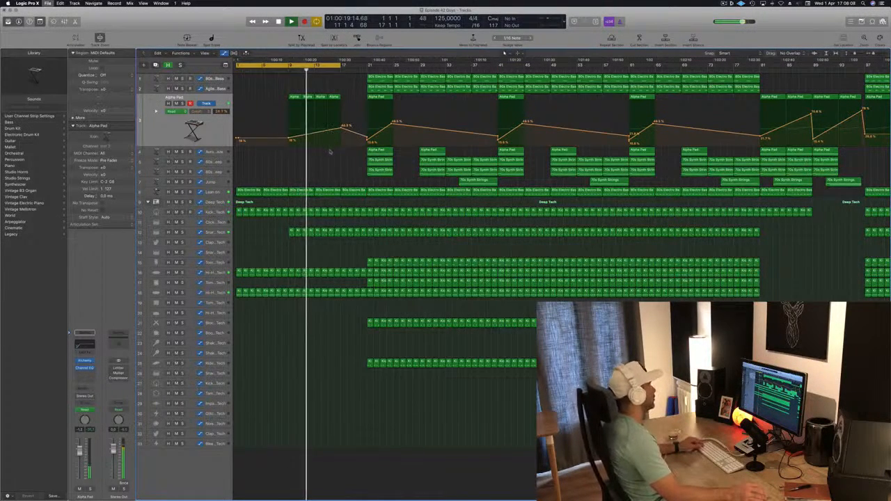
key("super+Left")
left_click_drag(329, 127, 327, 131)
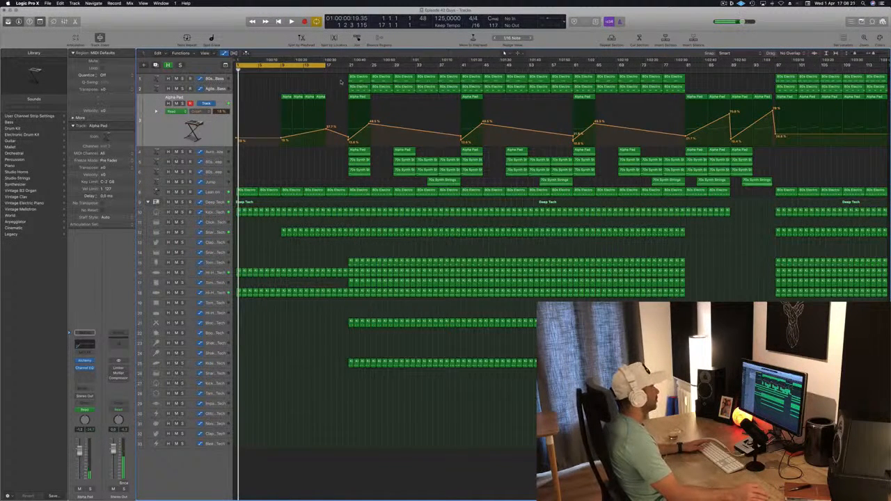
Delete the regions between bars 21 and 33 on tracks 1 to 6 and start playback
left_click_drag(341, 82, 402, 173)
key("Delete")
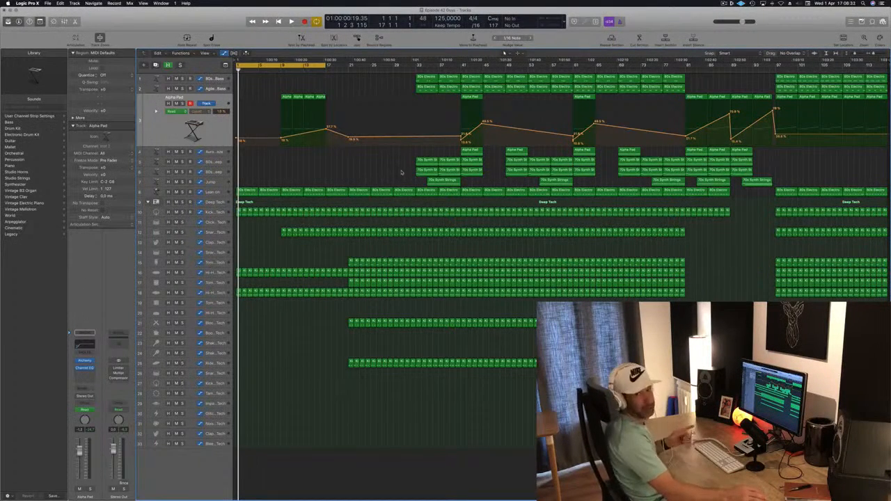
key("space")
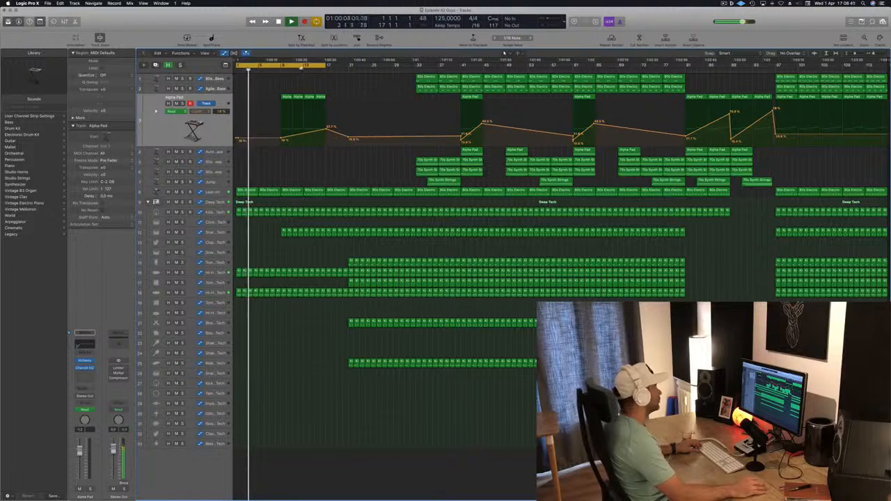
Move the cycle range to bars 17–33 and delete the regions before bar 33 on the Tom Low, Tom Mid and Block tracks
left_click_drag(301, 64, 392, 71)
left_click(220, 261)
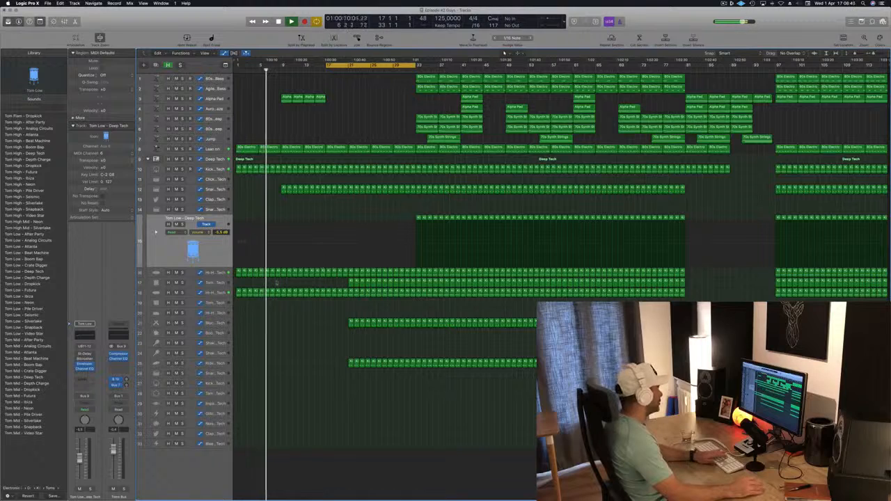
left_click(221, 284)
key("Delete")
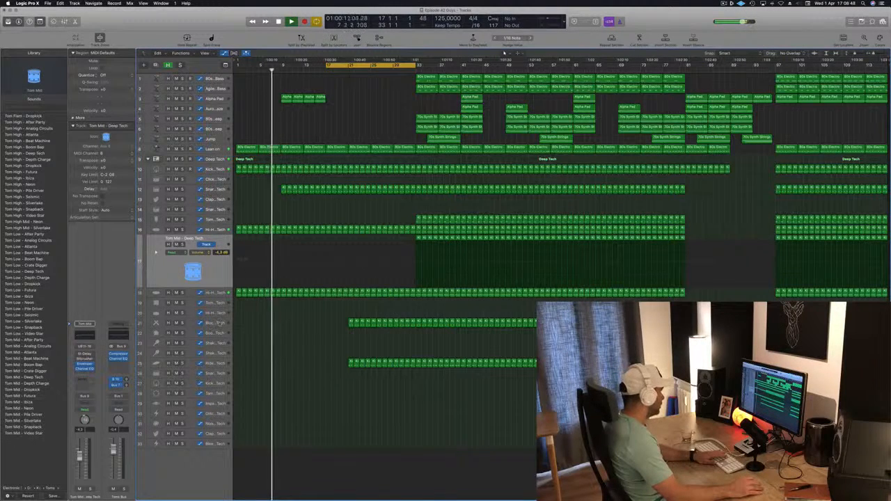
left_click(351, 323)
key("Delete")
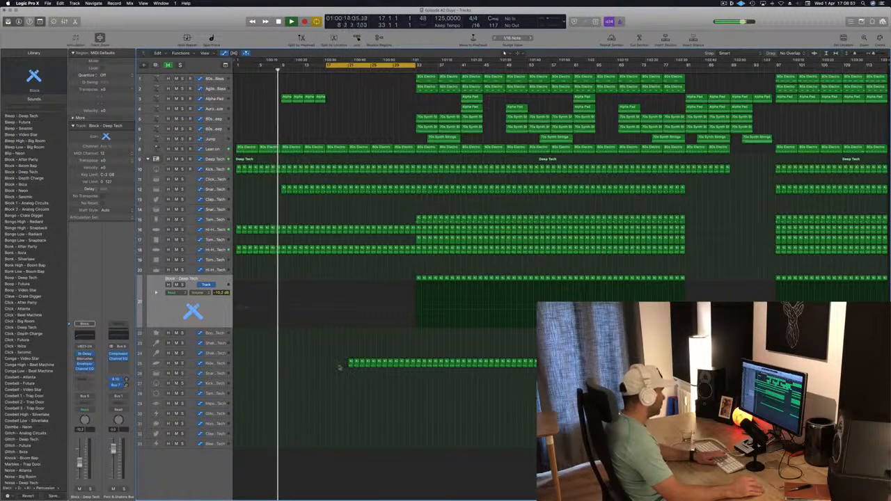
Copy the four Alpha Pad regions at bars 9–17 so that the copies start at bar 17
left_click_drag(273, 101, 350, 102)
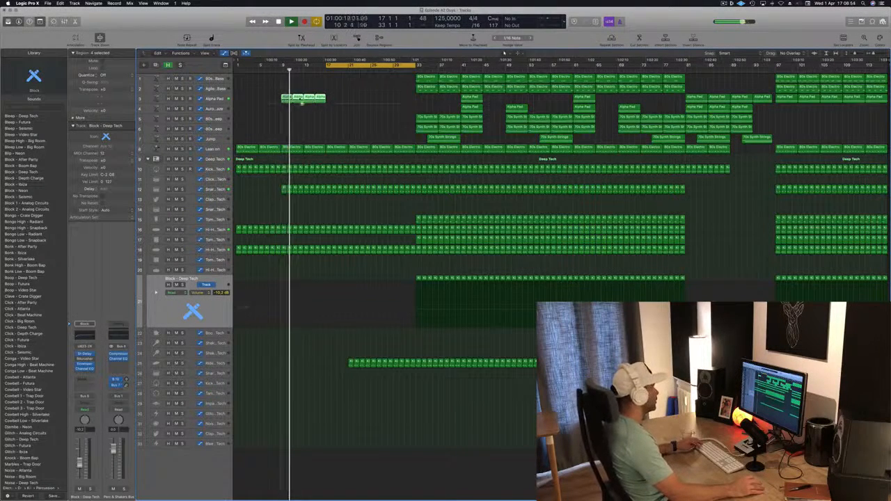
left_click_drag(287, 97, 331, 98)
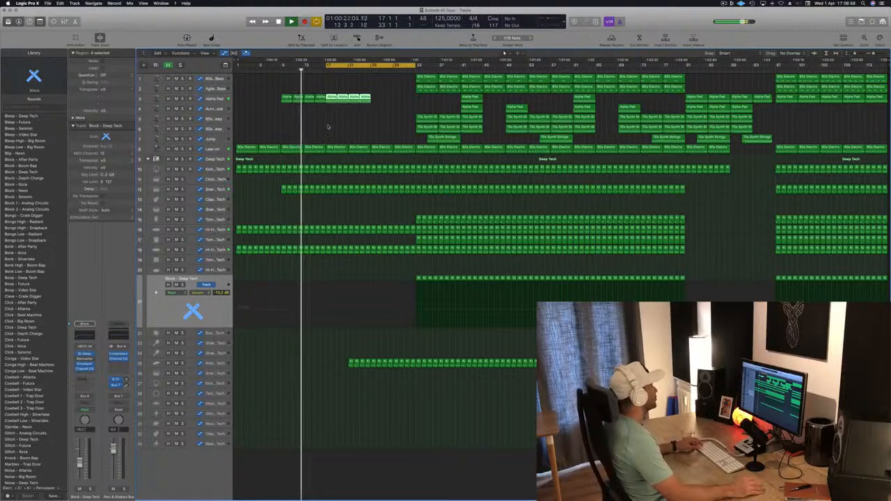
scroll(338, 128, "up", 3)
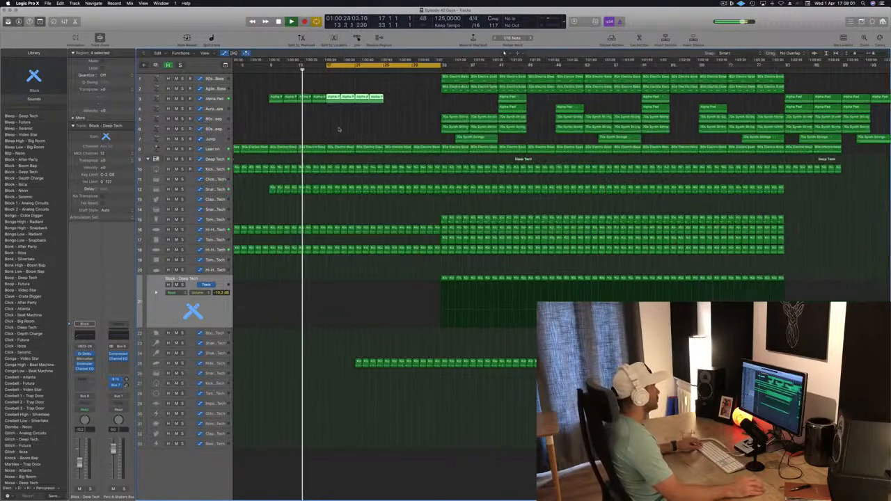
scroll(322, 167, "left", 1)
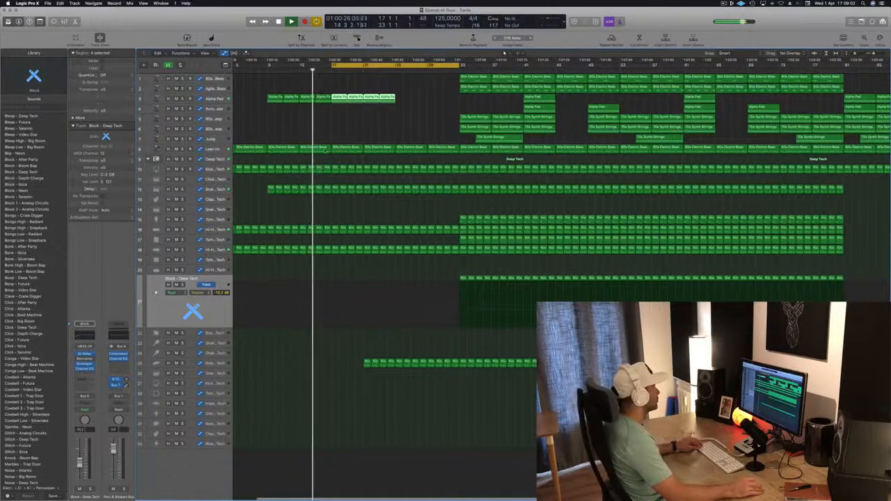
left_click(325, 148)
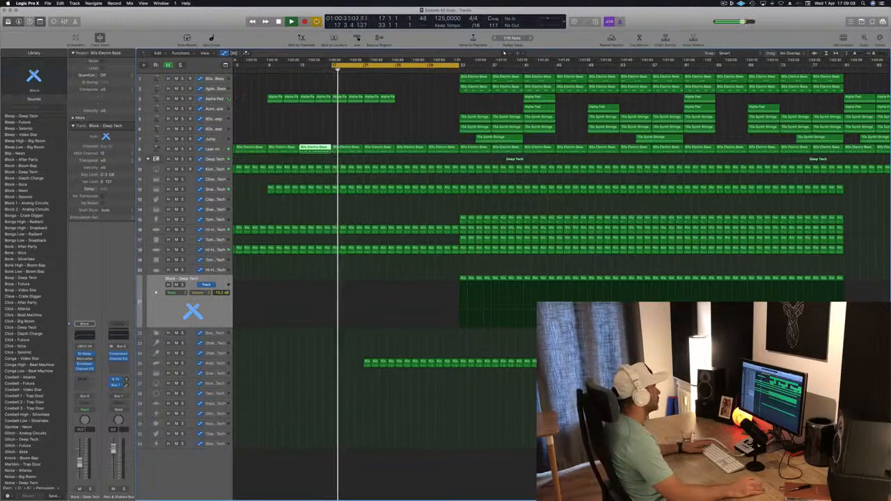
Show the Alpha Pad automation and slightly raise the starting point of the second cutoff ramp at bar 17
left_click(200, 102)
left_click(322, 70)
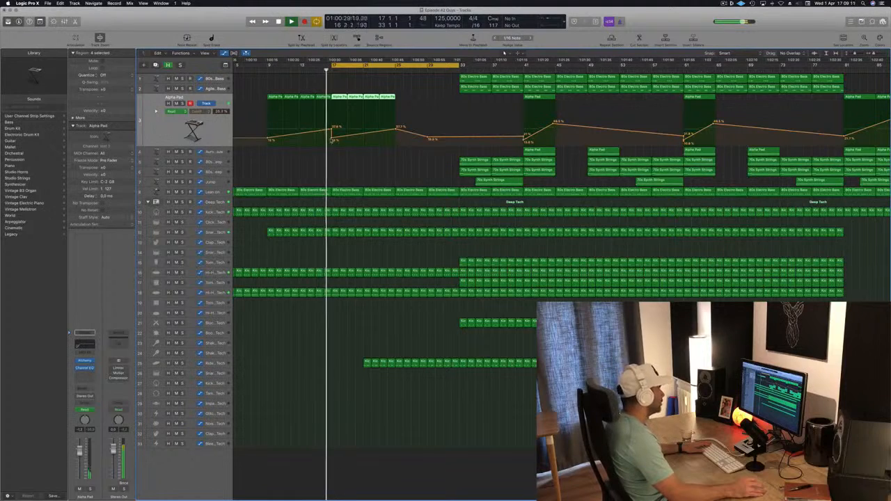
scroll(332, 136, "down", 2)
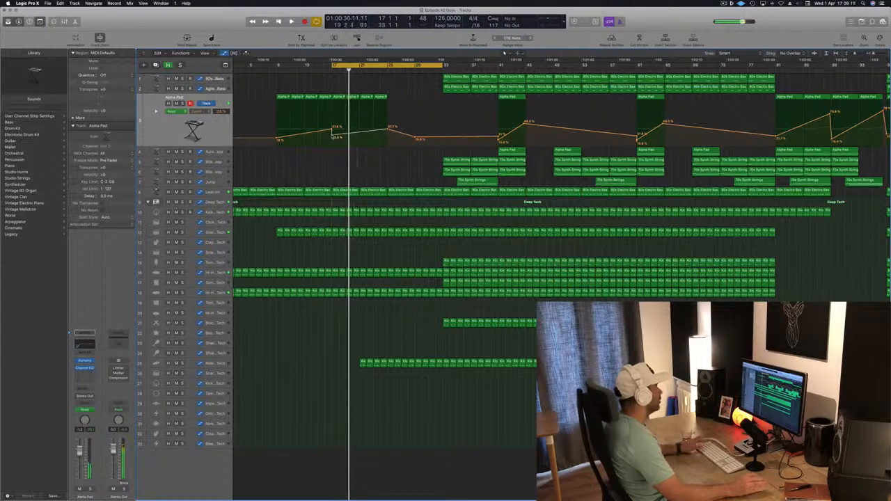
scroll(290, 154, "left", 1)
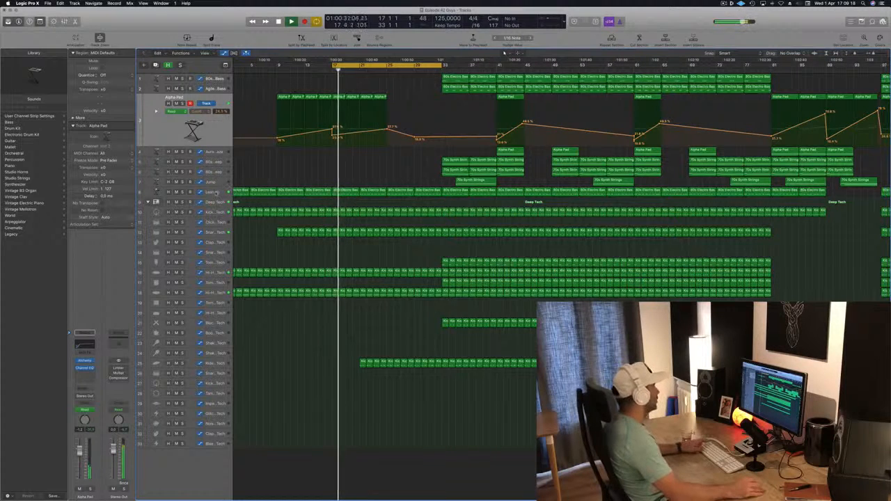
Inspect the Channel EQ curve on the Lean on track
left_click(216, 192)
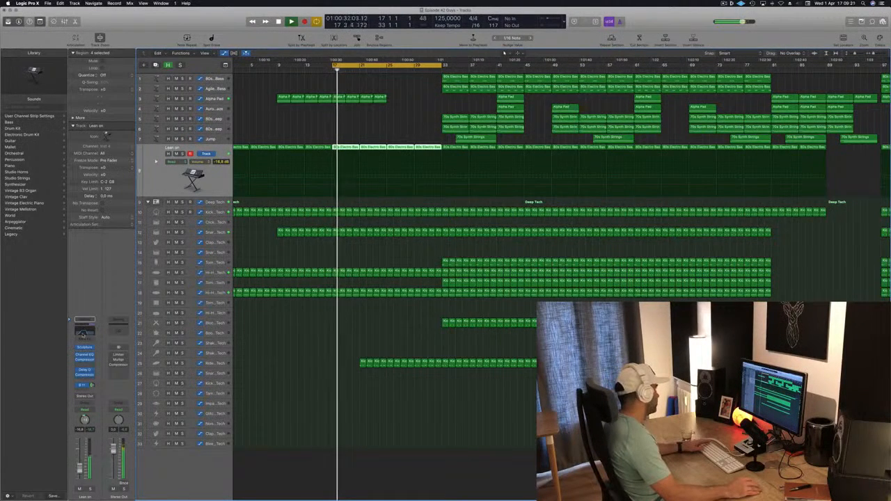
left_click(84, 328)
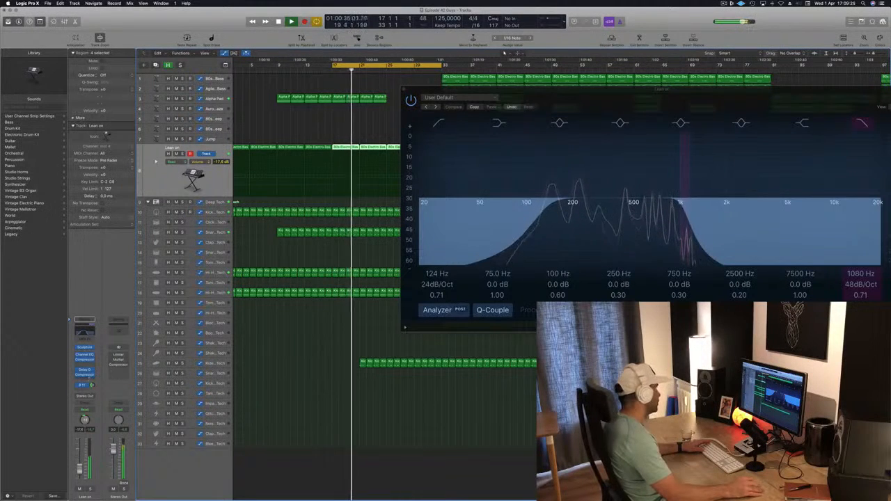
left_click(403, 90)
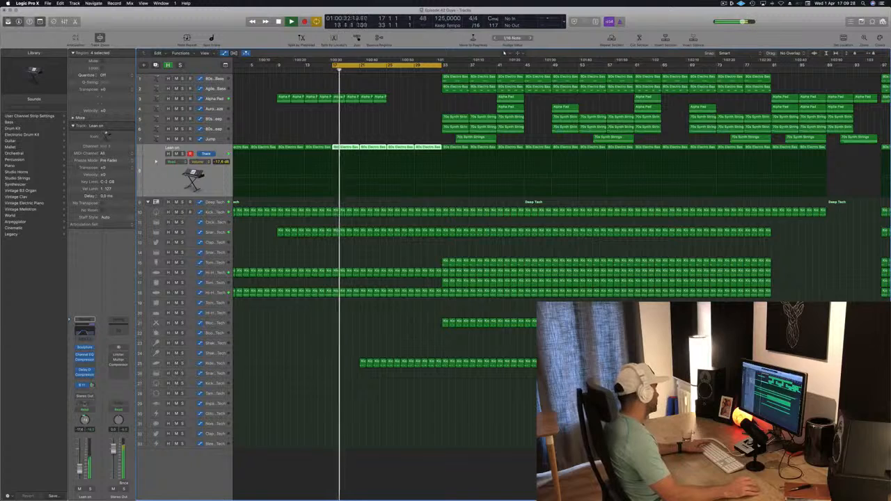
Switch Lean on to Touch automation and nudge the Channel EQ's 1080 Hz high-cut band to bring up its automation lane
left_click(91, 411)
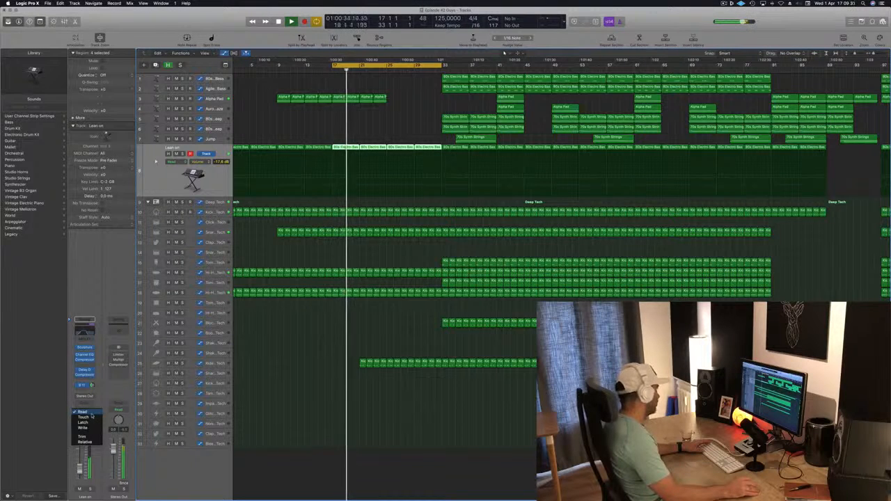
left_click(82, 417)
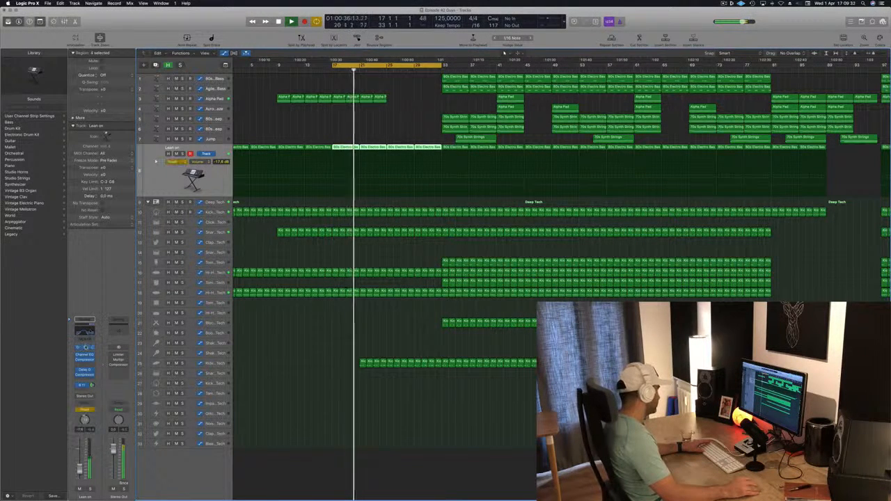
left_click(84, 355)
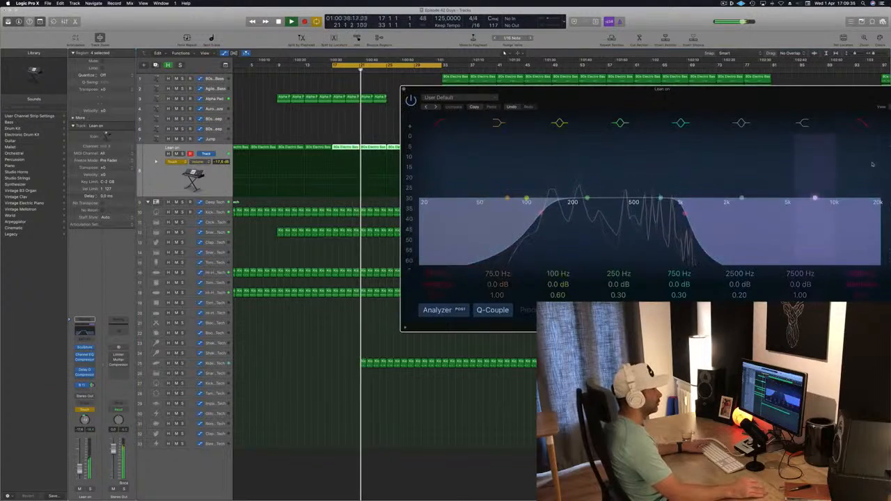
left_click_drag(741, 285, 742, 295)
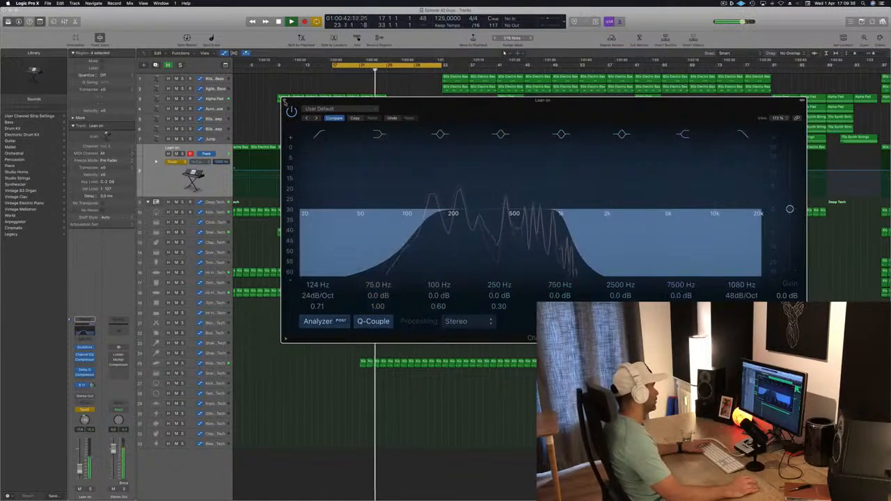
key("super+w")
Extend the start of the cycle range back to bar 1 and restart playback from there
scroll(336, 127, "left", 1)
key("space")
key("space")
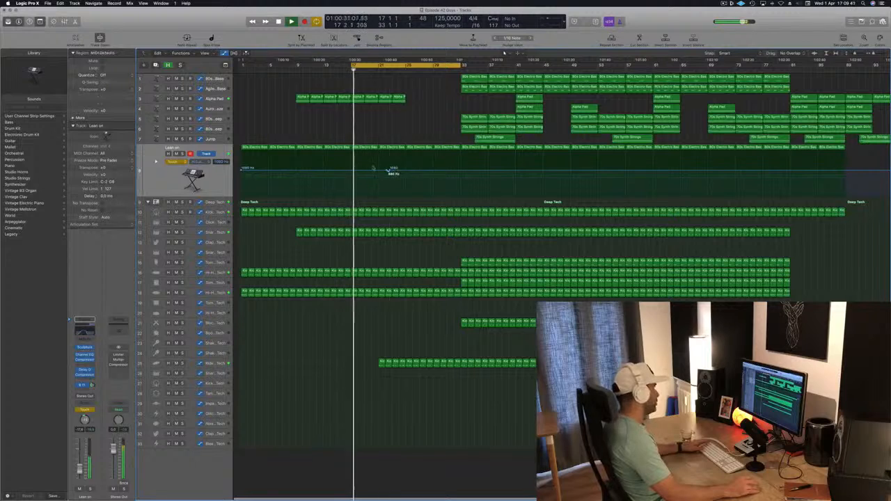
left_click_drag(391, 170, 241, 169)
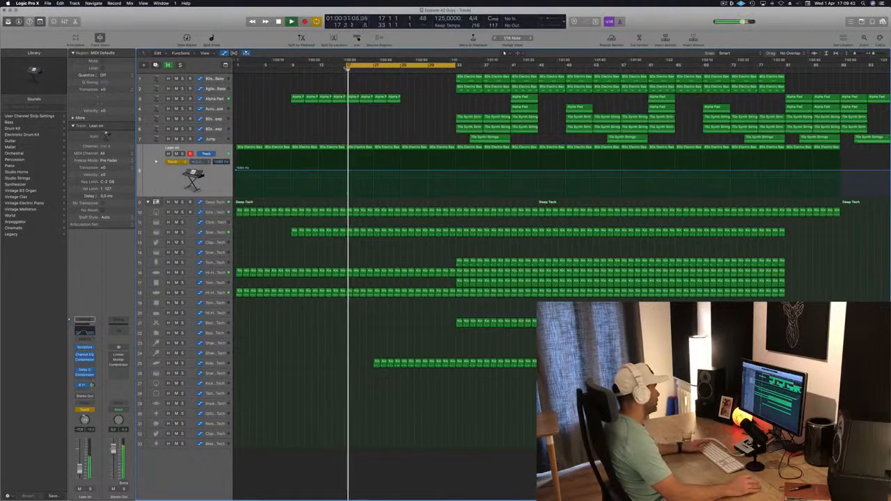
key("space")
key("Return")
key("space")
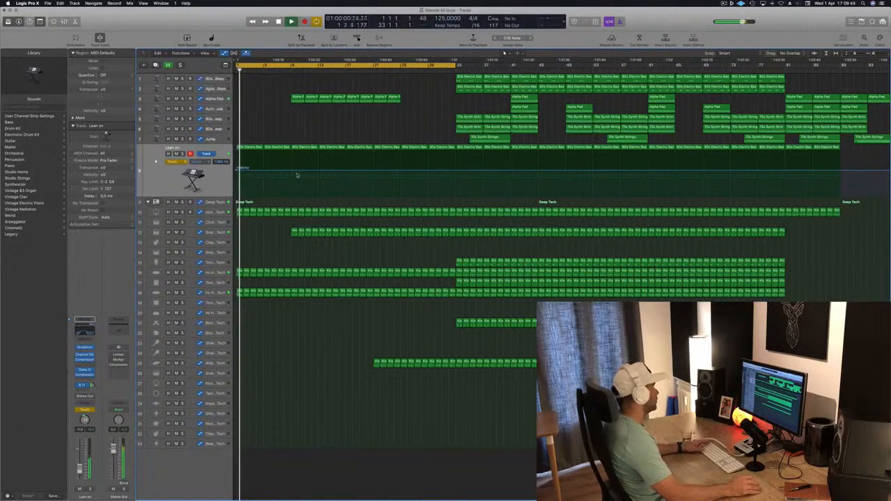
Add a high-cut automation point at bar 9 on Lean on and lower the frequency at bar 1 to form a rise
left_click(291, 170)
key("Return")
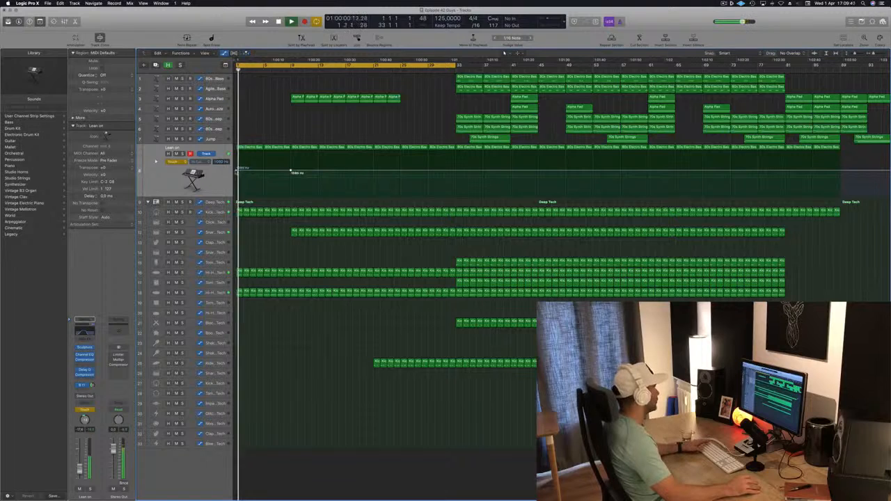
left_click_drag(236, 170, 236, 176)
Return Lean on to Read automation and reshape its high-cut rise with a lower bar 9 point and a higher bar 17 point
left_click(170, 161)
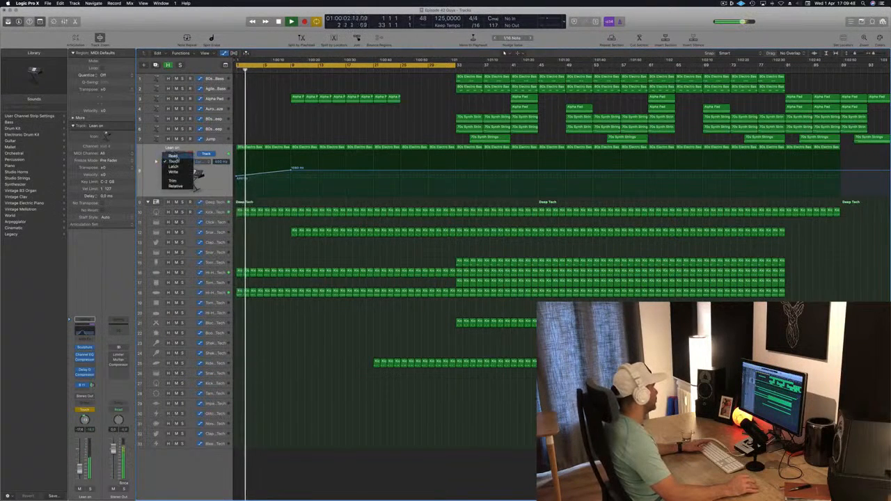
left_click(172, 155)
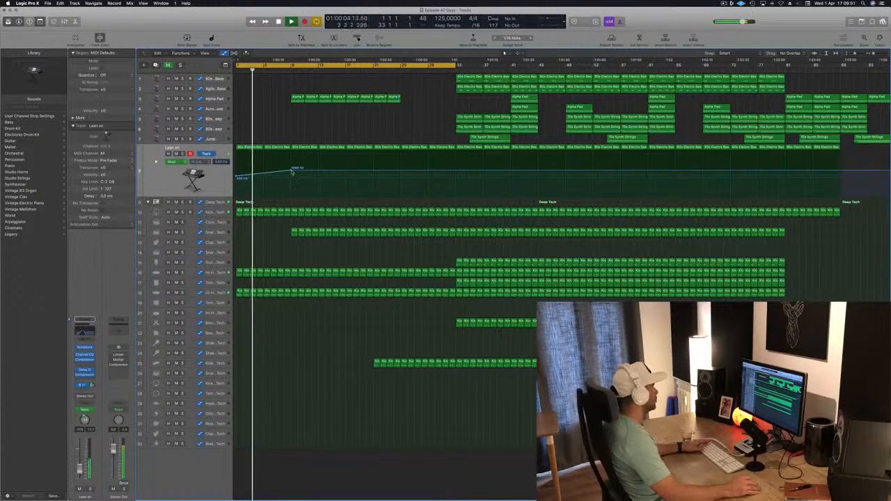
left_click_drag(291, 170, 291, 175)
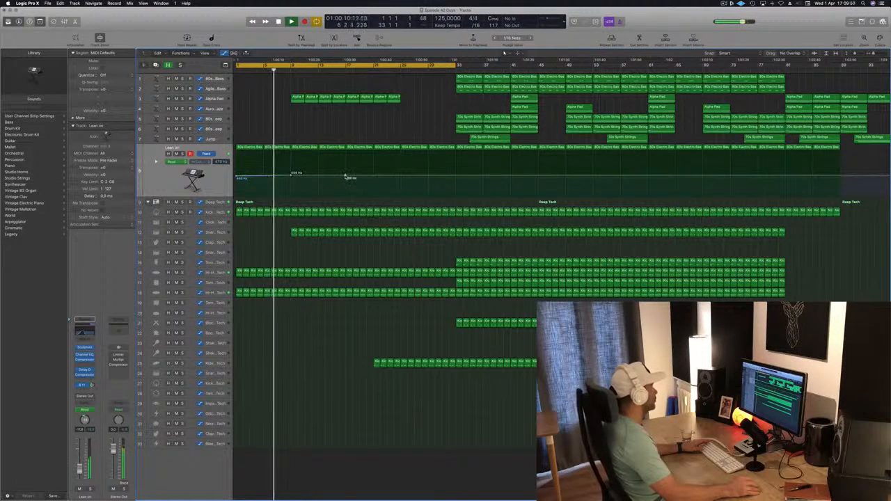
left_click_drag(346, 179, 346, 172)
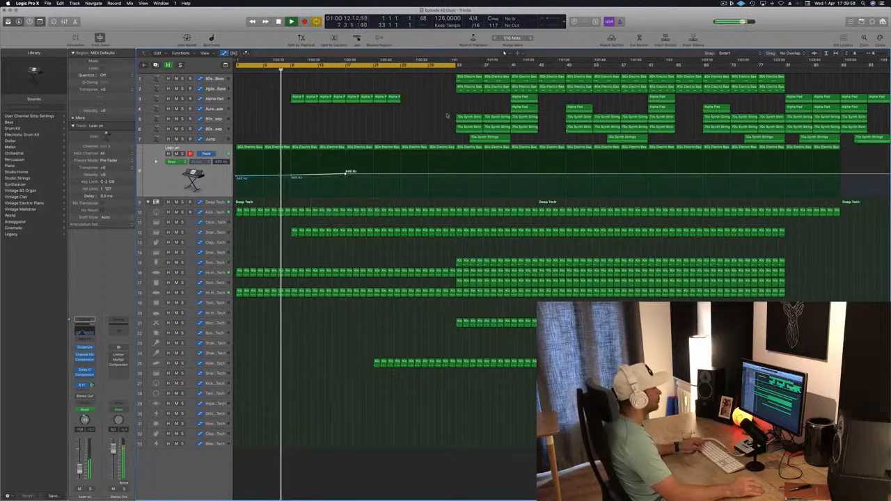
Move the 70s Synth Strings region on track 5 from bar 33 to bar 1, audition it, and delete it
left_click(468, 117)
left_click_drag(469, 117, 249, 119)
key("Return")
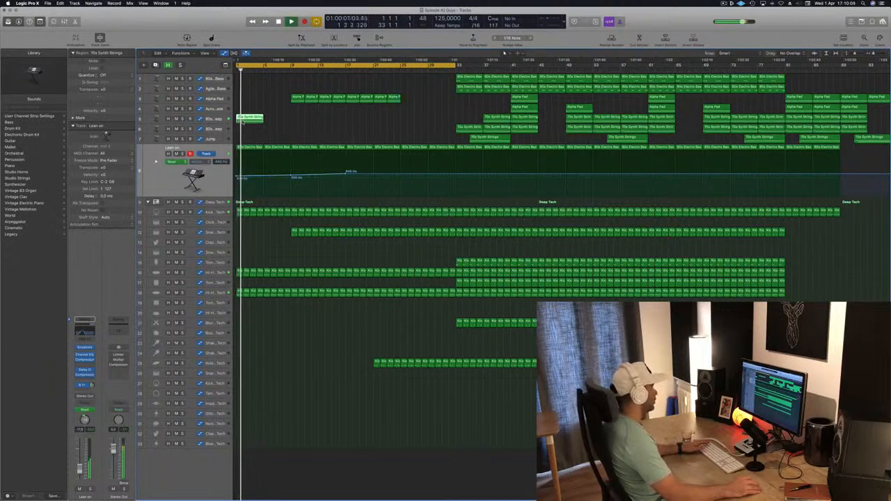
key("Delete")
key("Return")
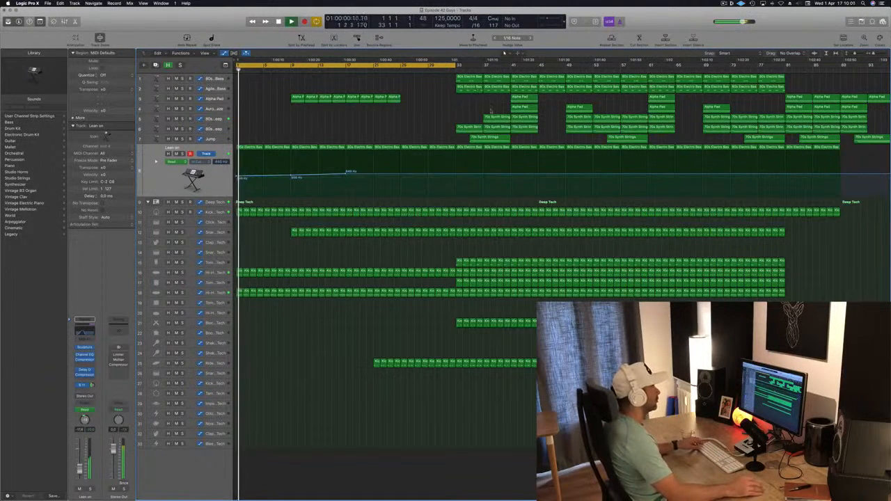
Copy the bar 41 Alpha Pad region on track 4 to bar 1 and cut it down to its first two bars
left_click_drag(524, 107, 249, 109)
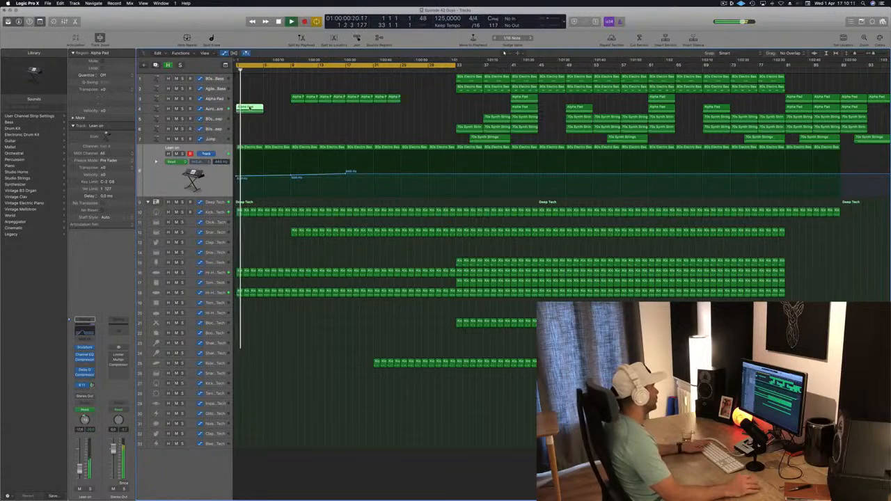
double_click(249, 108)
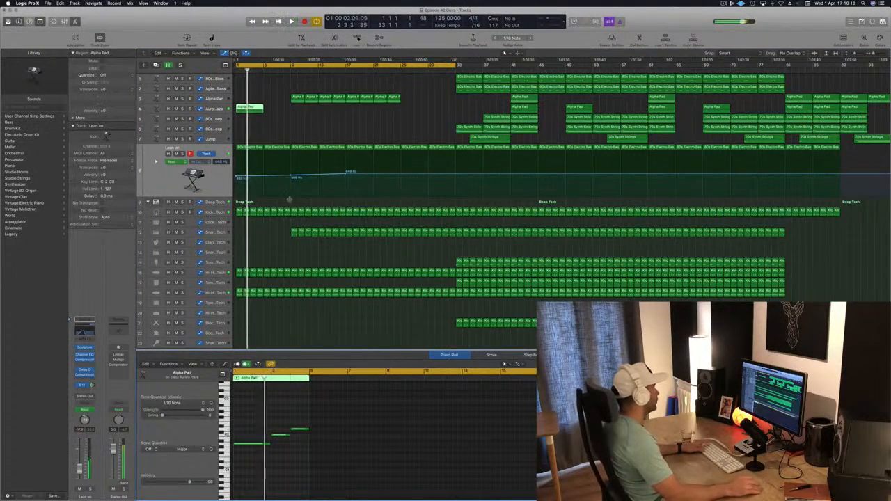
key("space")
left_click(249, 108)
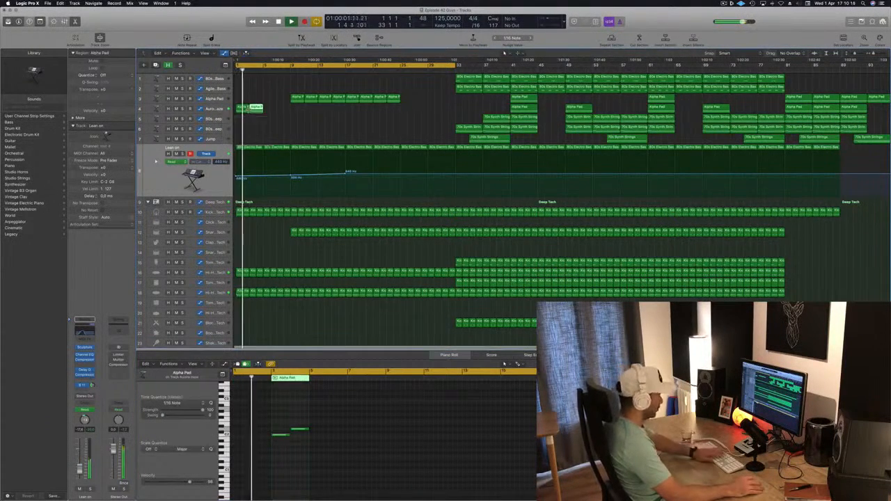
key("Delete")
Duplicate the Aurora Haze track with its instrument and move the two-bar Alpha Pad region at bar 1 onto the new track
left_click(221, 109)
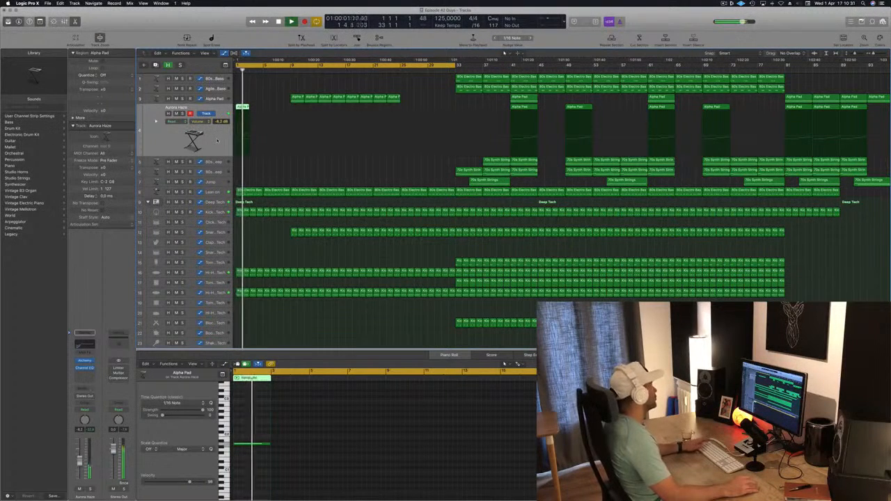
key("super+d")
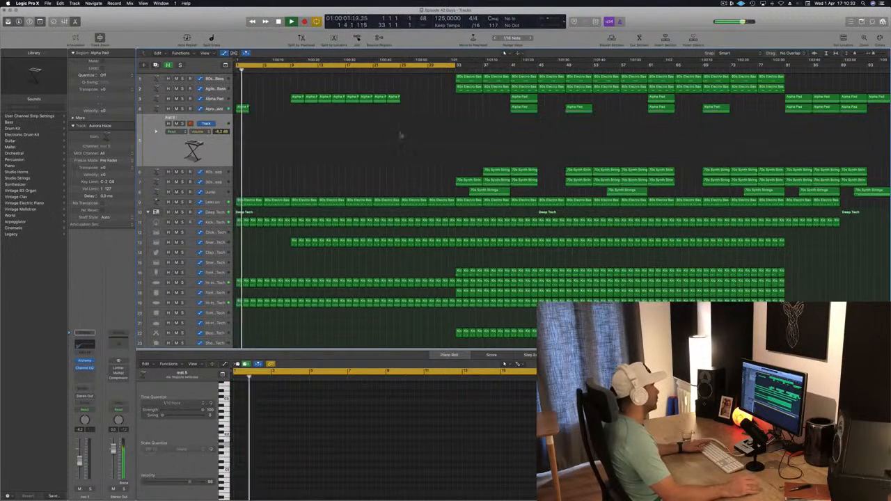
left_click_drag(245, 120, 204, 149)
key("space")
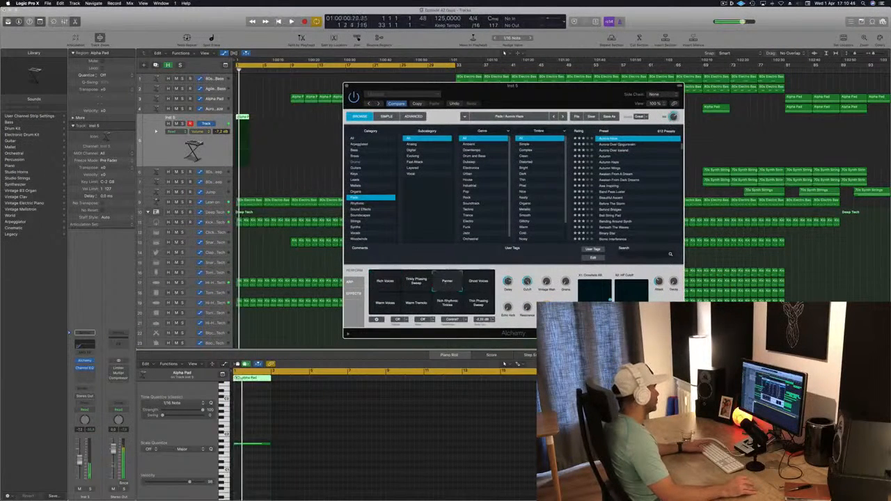
Lower the Inst 5 track's volume to about -9.2 dB and shorten the single note in its Alpha Pad region
left_click_drag(79, 462, 79, 465)
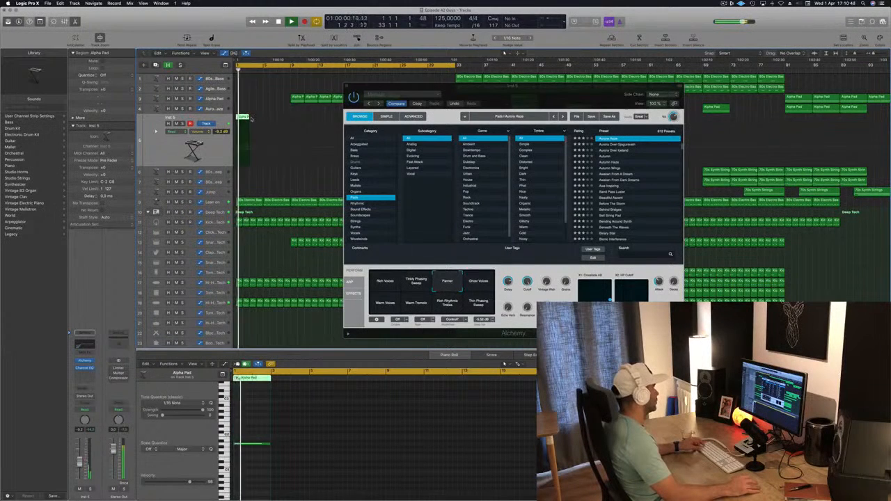
left_click(260, 444)
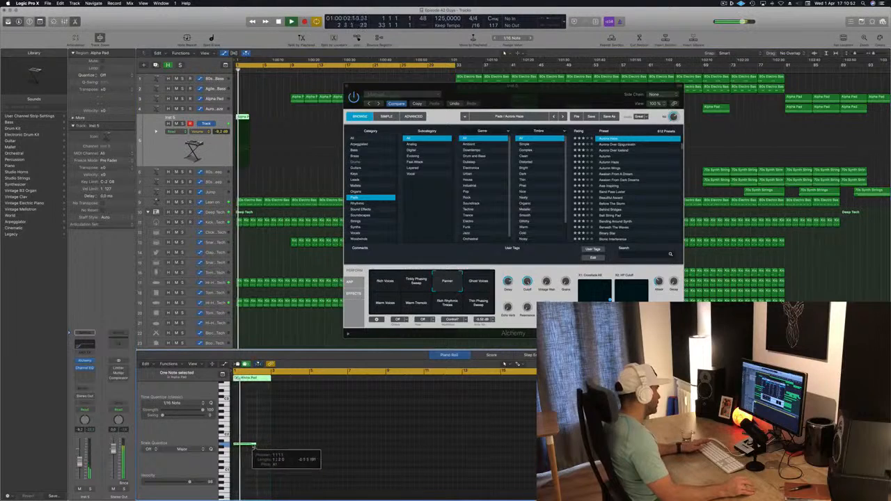
left_click(22, 393)
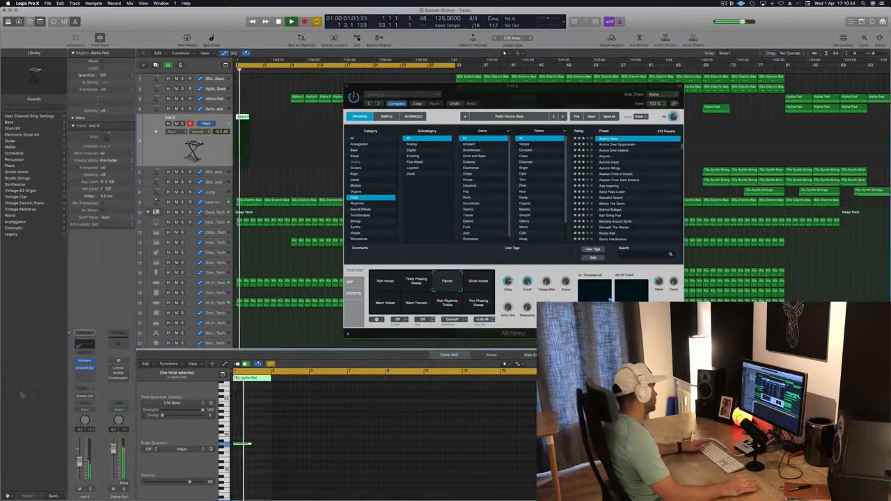
Add a send to Bus 3 on the Inst 5 channel strip
left_click(82, 387)
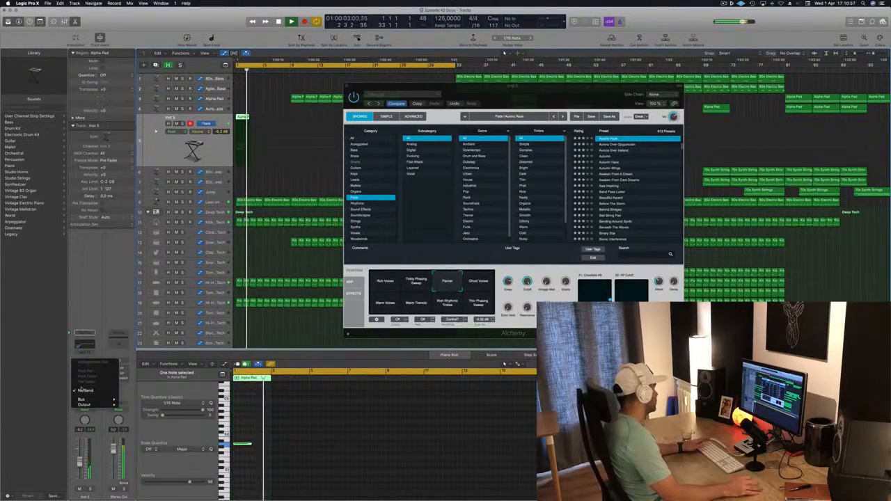
mouse_move(81, 400)
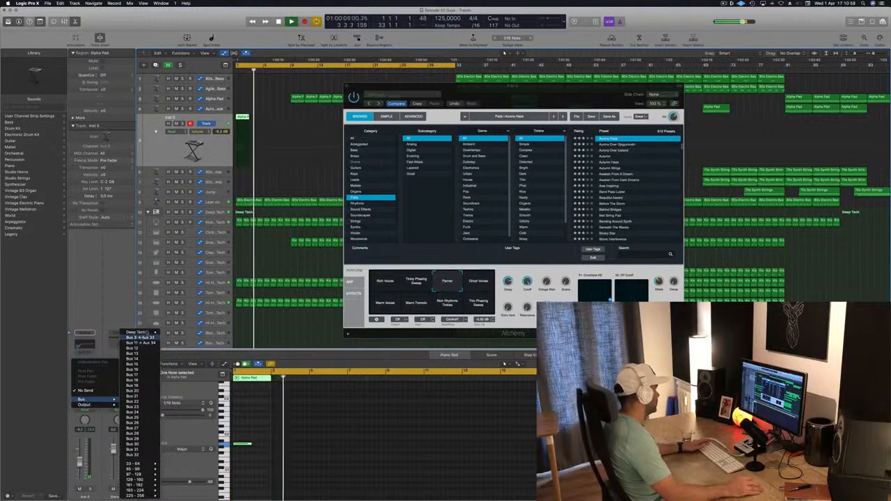
left_click(140, 338)
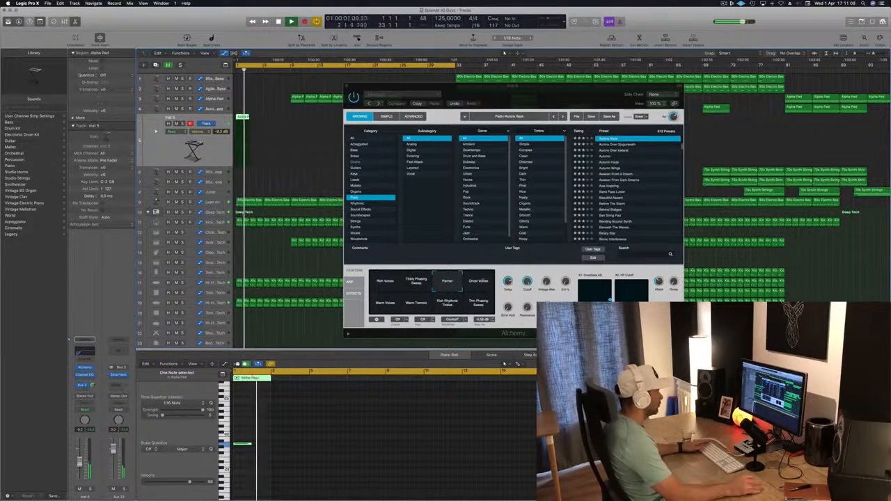
Audition Alchemy's other performance snapshots on Inst 5, return to Panner, and close the instrument window
left_click(486, 285)
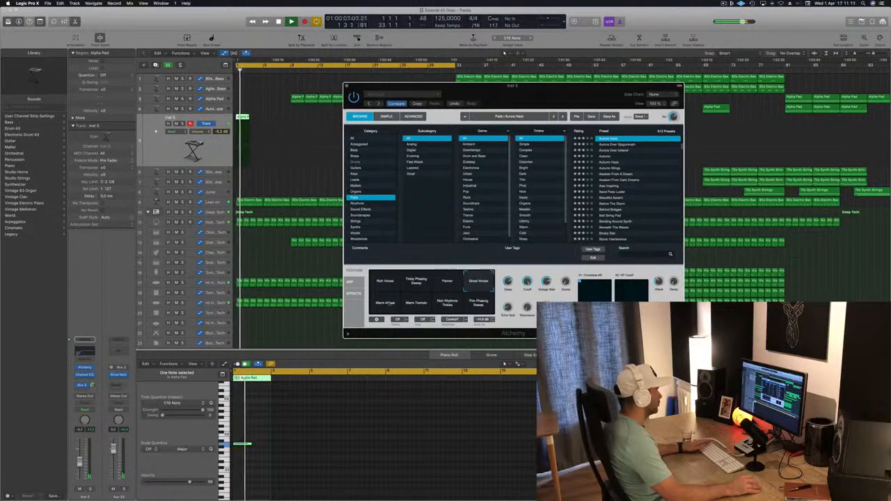
left_click(379, 305)
left_click(420, 309)
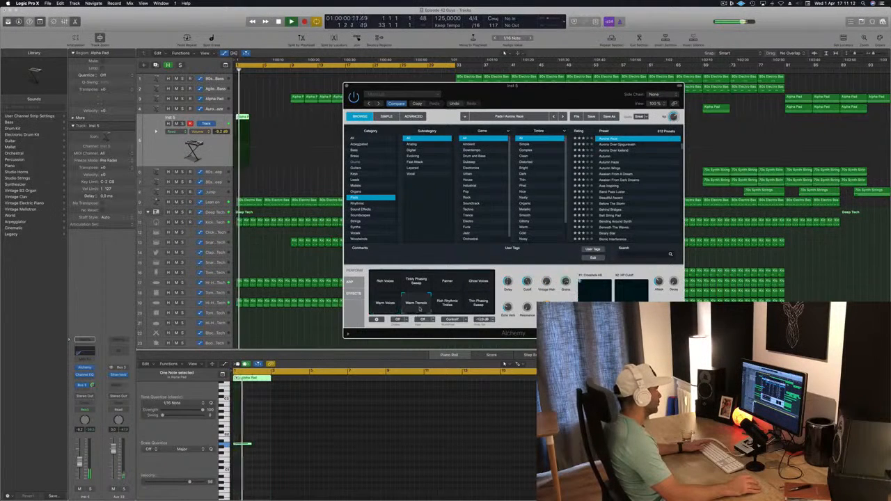
left_click(451, 304)
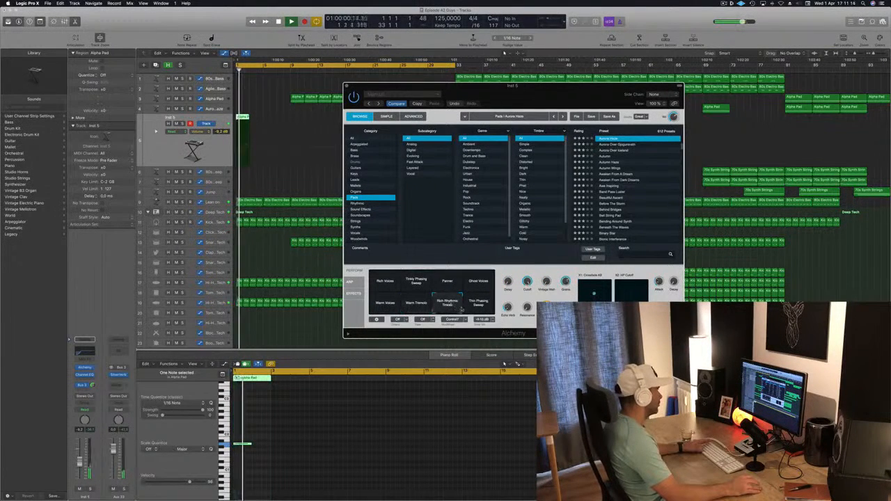
left_click(478, 299)
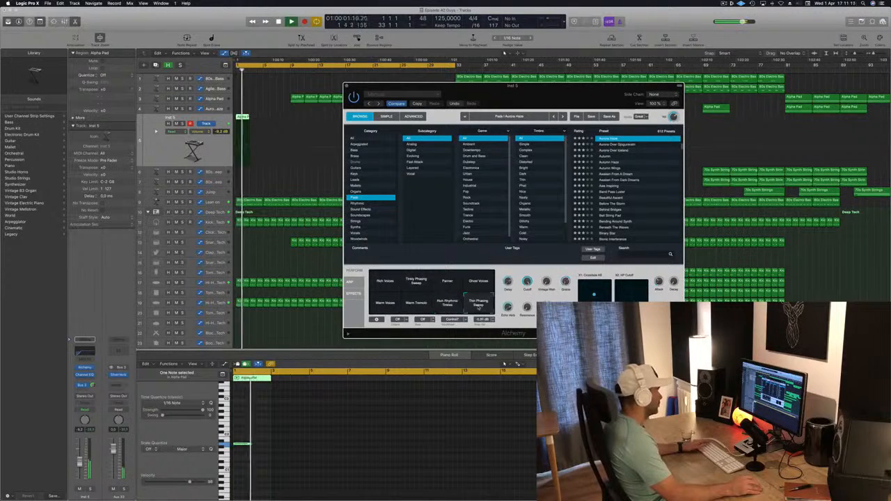
left_click(415, 283)
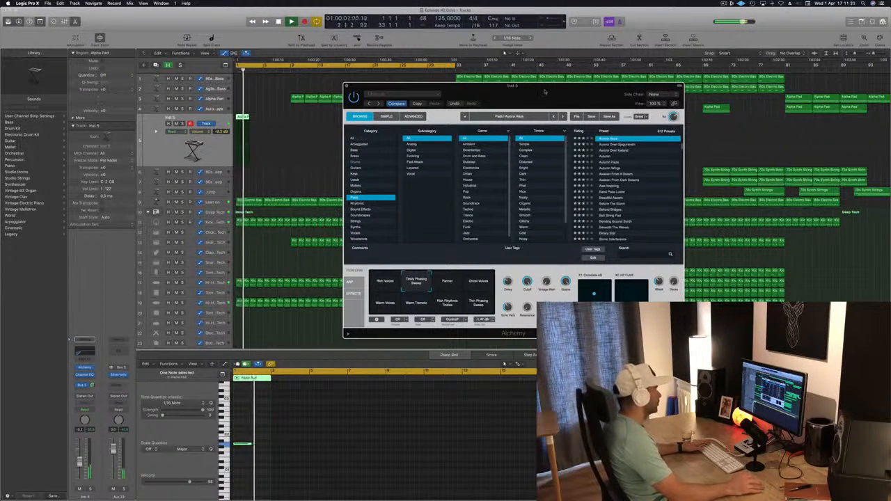
left_click(448, 282)
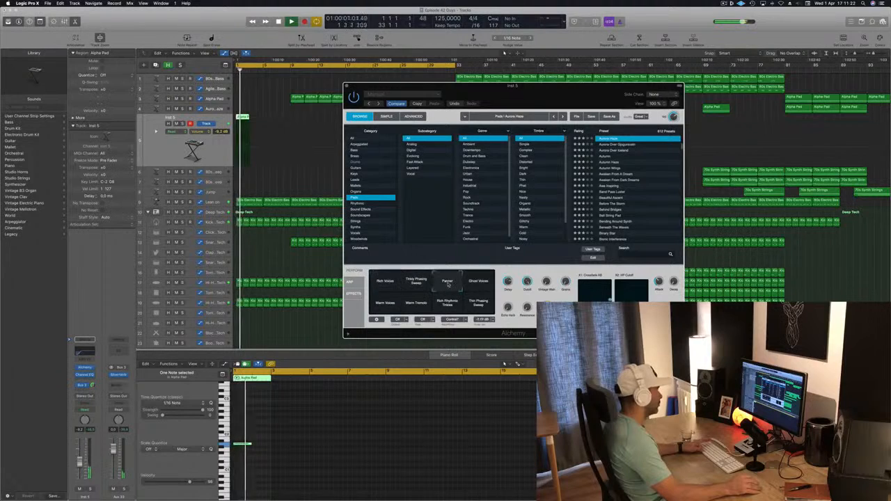
left_click_drag(550, 99, 468, 142)
key("super+w")
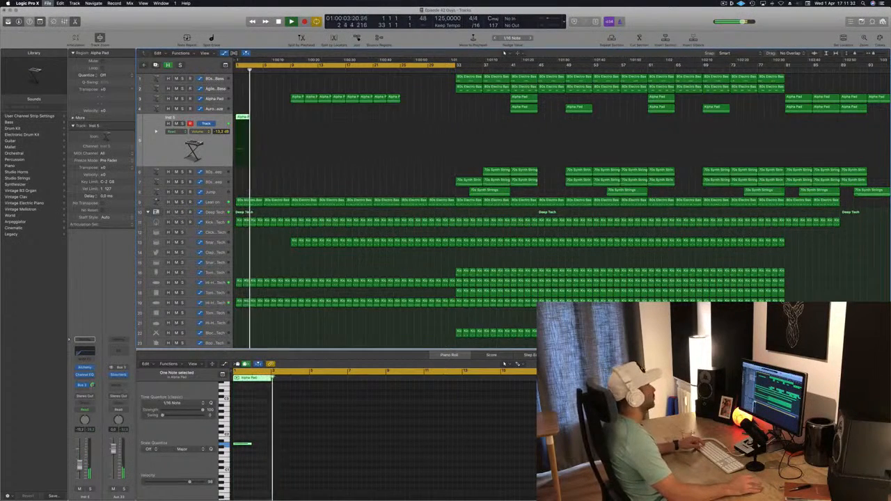
Replay the intro from bar 1 to hear the short pad note against the other tracks
scroll(298, 173, "right", 2)
scroll(297, 177, "left", 5)
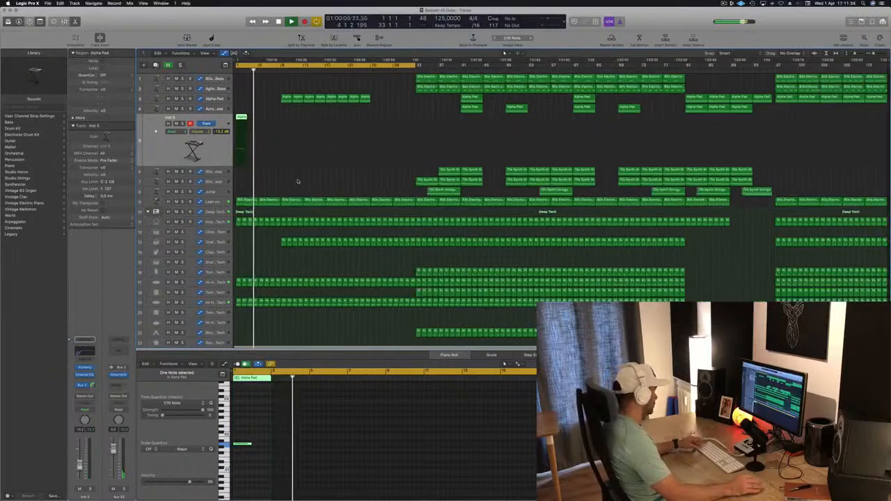
key("Return")
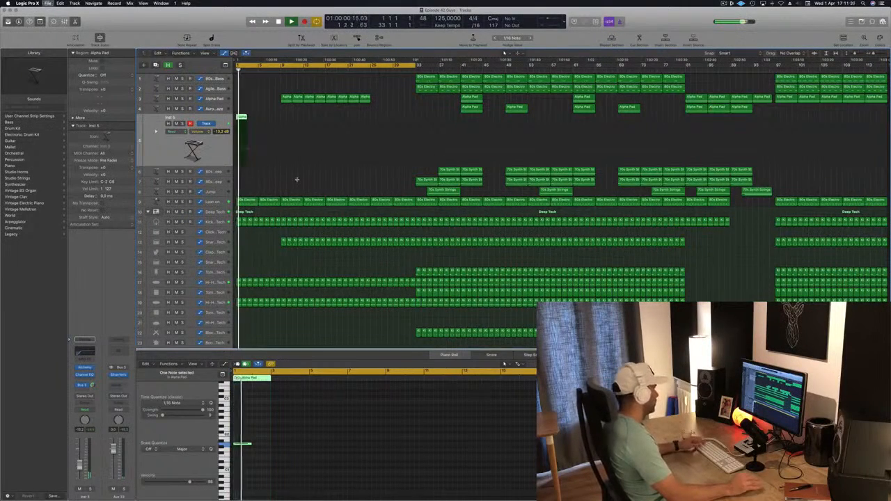
scroll(297, 189, "right", 2)
scroll(297, 188, "left", 2)
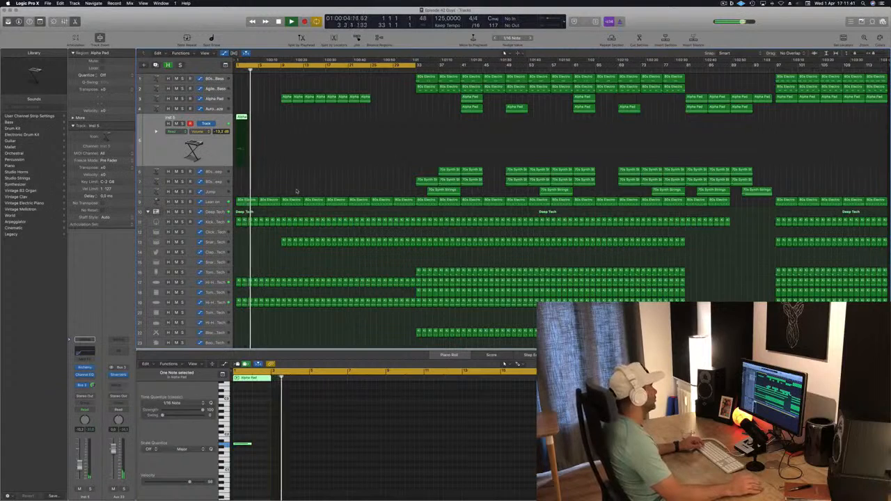
Add a higher high-cut automation point just before bar 9 on Lean on so the filter rises and drops at bar 9
left_click(218, 204)
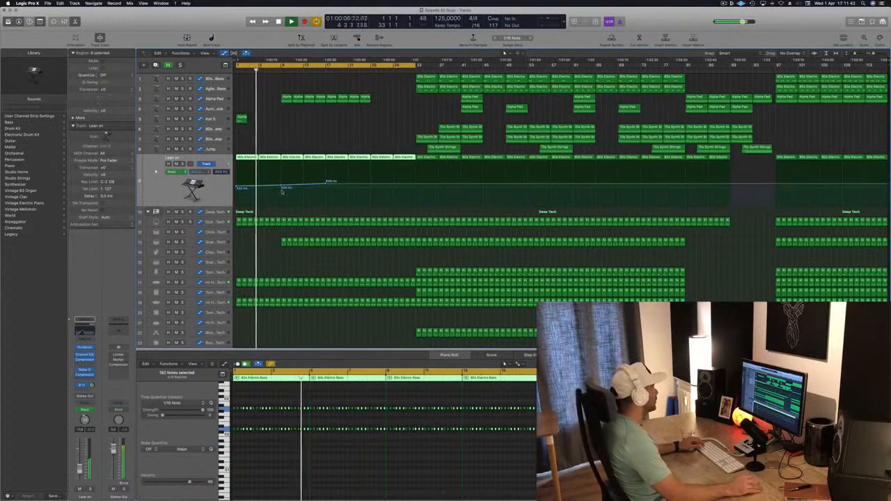
left_click_drag(280, 187, 282, 187)
scroll(293, 224, "right", 5)
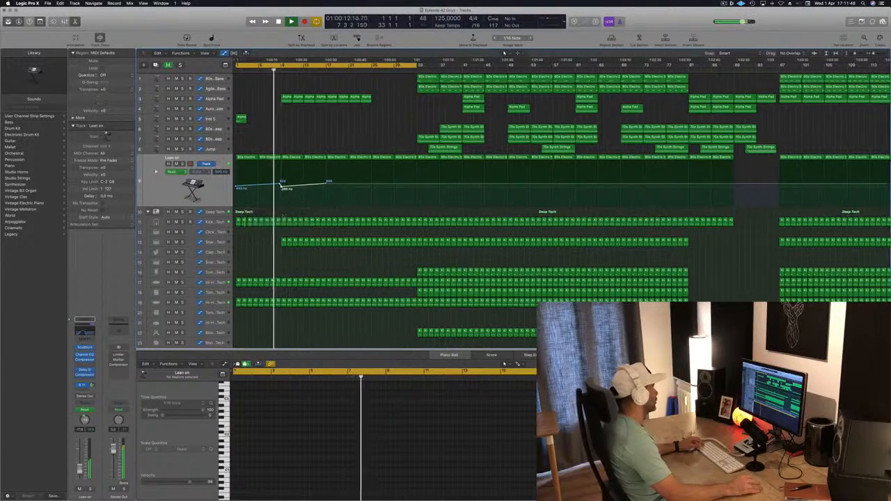
key("super+Left")
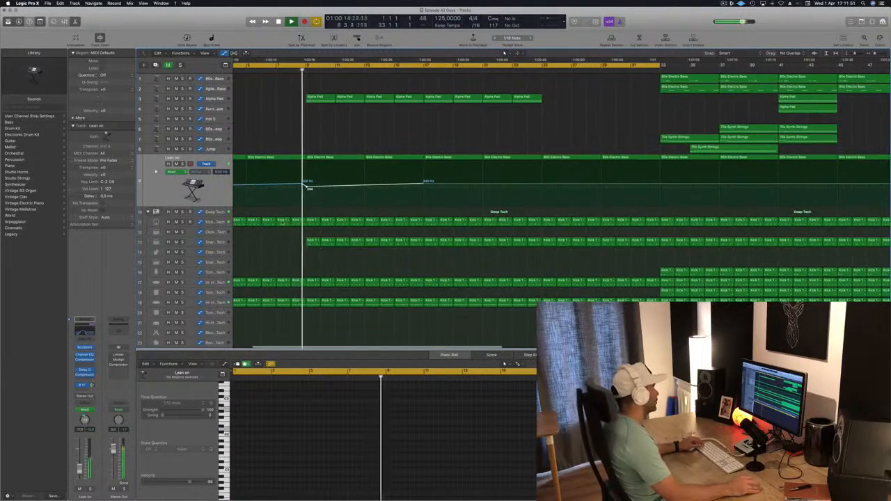
key("super+Left")
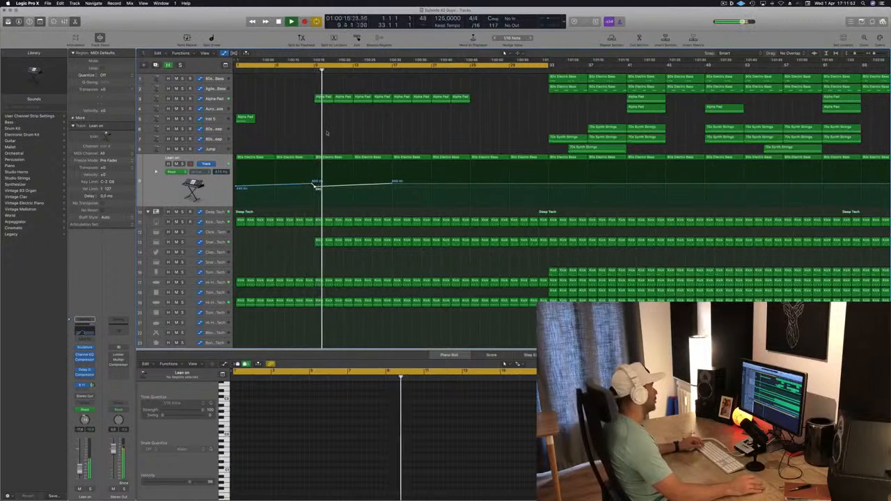
Replay from bar 1 and pull down the high-cut automation peak just before bar 9 on Lean on
key("Return")
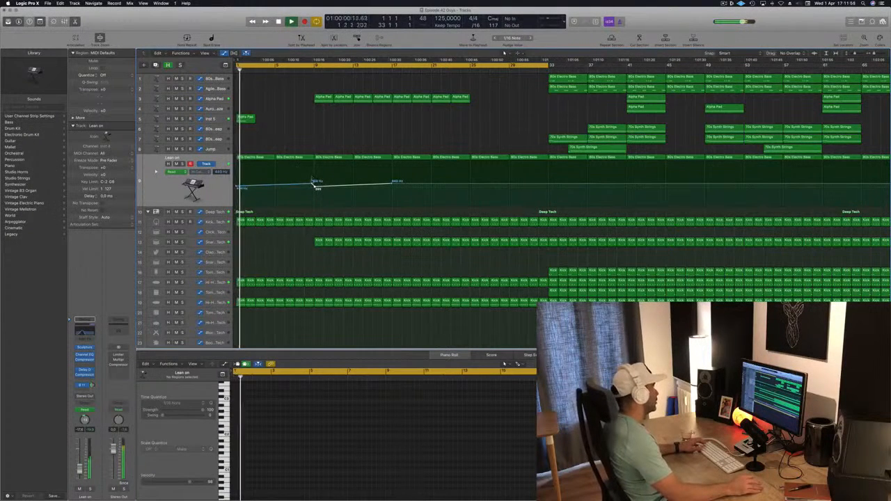
left_click(312, 183)
left_click_drag(312, 184, 315, 188)
Duplicate the Inst 5 track with its instrument and copy its Alpha Pad region to bar 9 on the new track
left_click(206, 118)
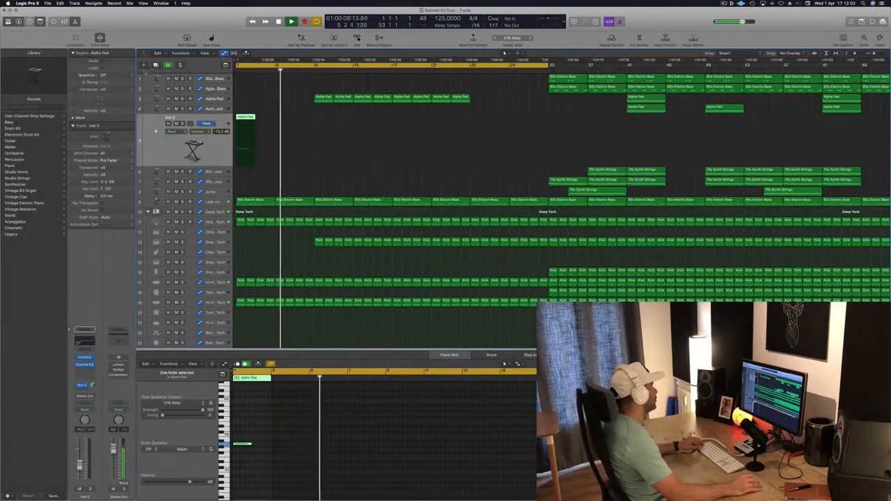
key("super+d")
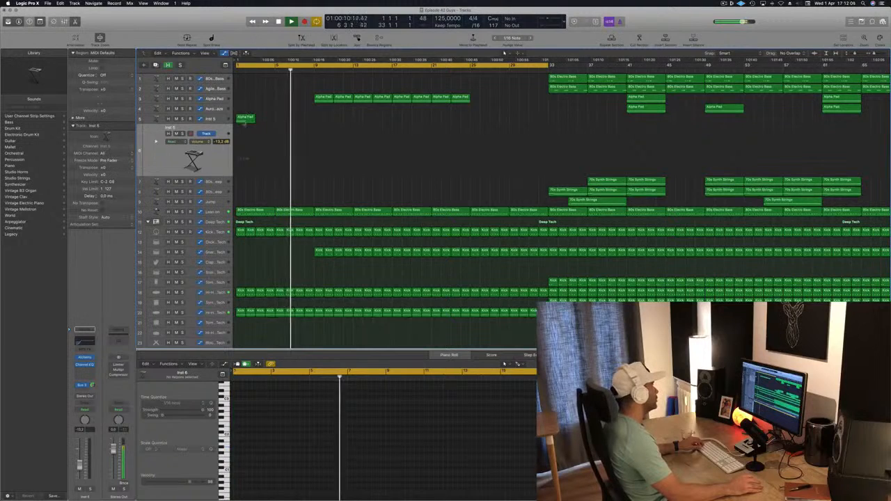
left_click_drag(245, 118, 323, 128)
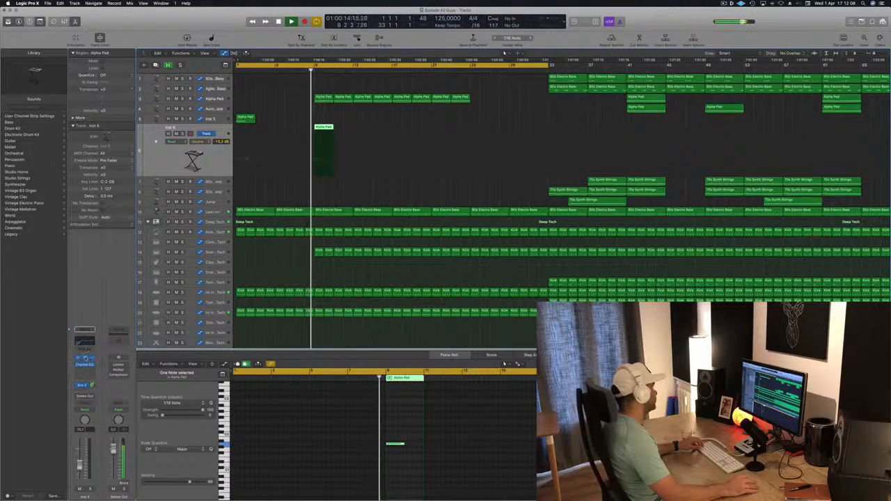
Open Alchemy on Inst 6, audition Thin Phasing Sweep and Rich Rhythmic Tinkles from bar 9, and switch to Warm Tremolo
key("v")
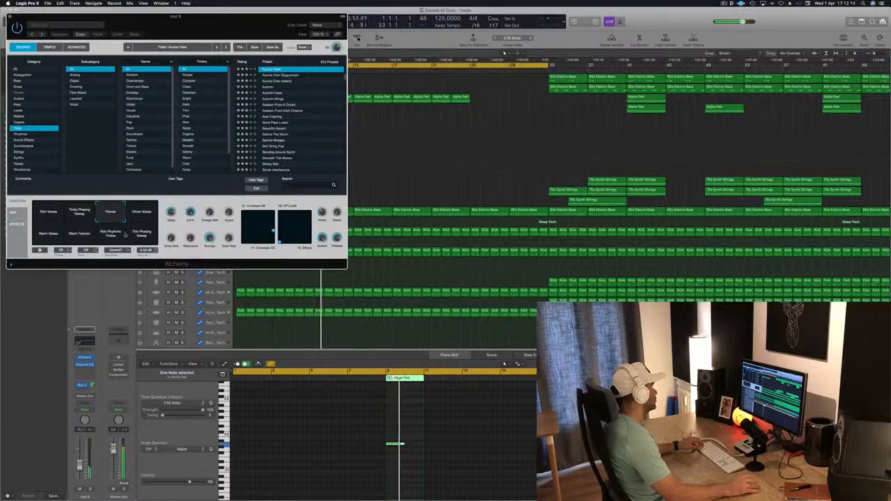
left_click_drag(259, 36, 645, 96)
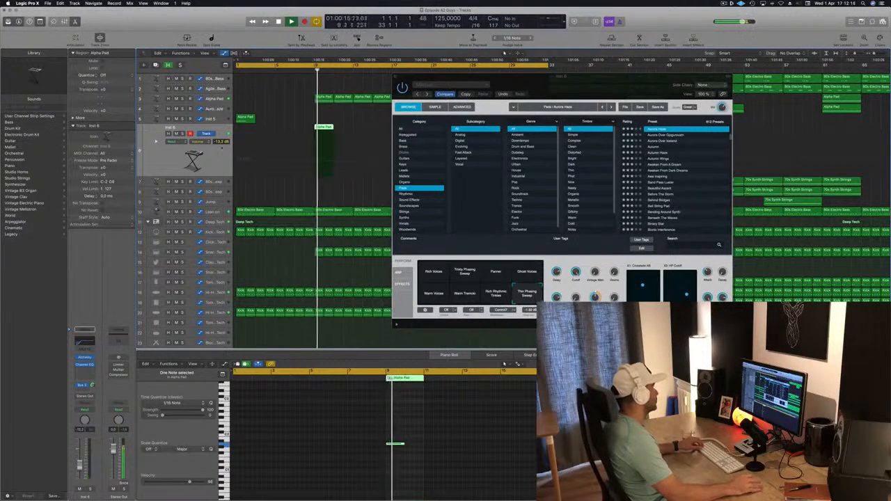
left_click_drag(411, 82, 285, 185)
left_click(369, 396)
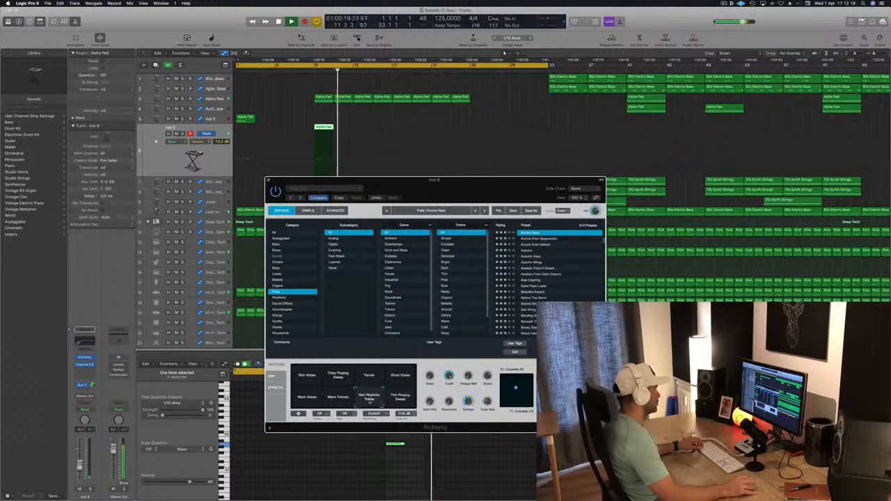
left_click(314, 70)
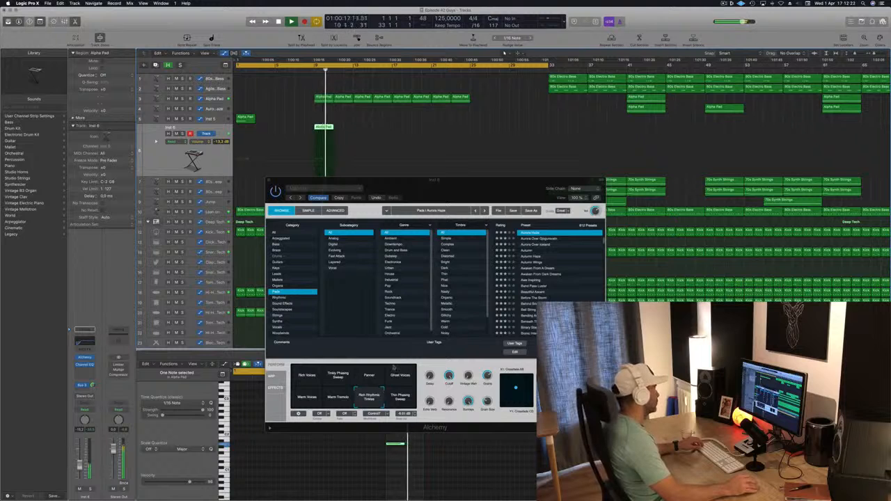
left_click(334, 396)
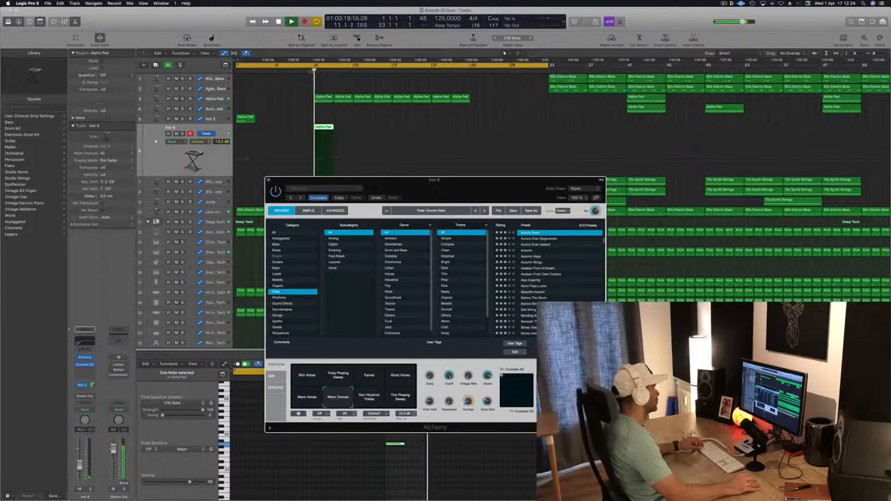
Switch Inst 6's Alchemy to Thin Phasing Sweep, close the instrument, raise the track volume, and replay from just before bar 9
left_click(410, 406)
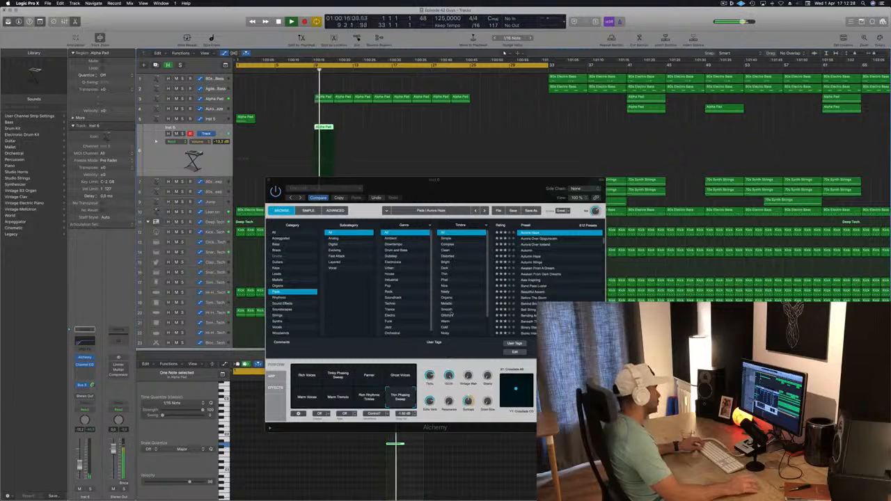
left_click(268, 181)
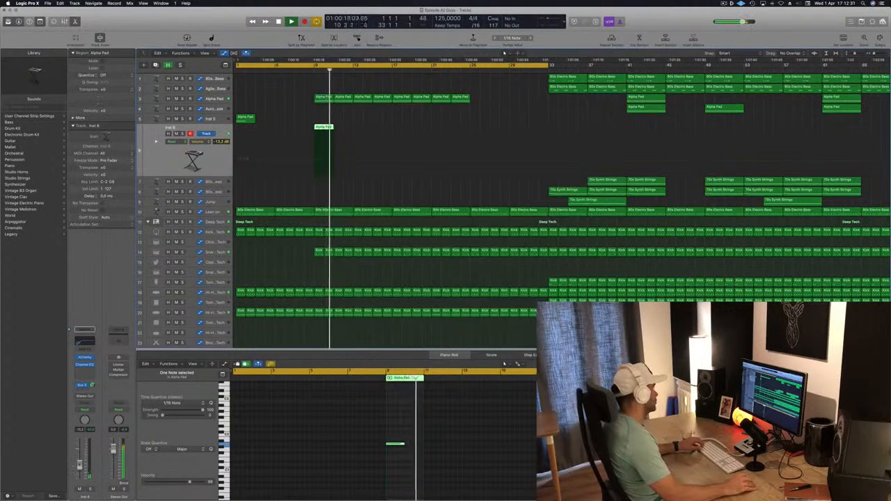
left_click_drag(80, 465, 80, 461)
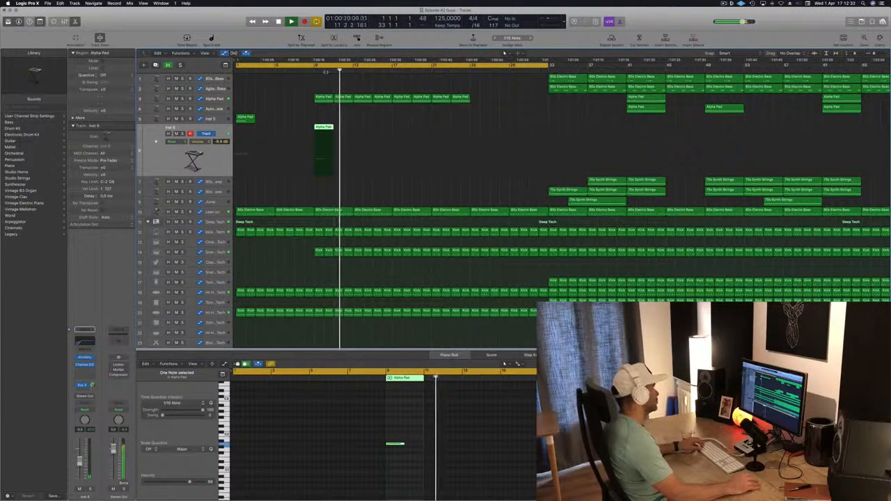
left_click(311, 72)
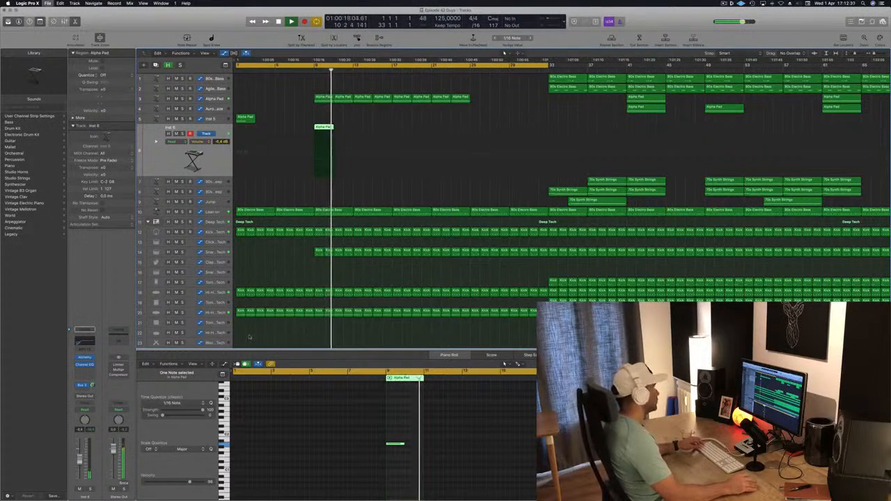
scroll(264, 196, "left", 2)
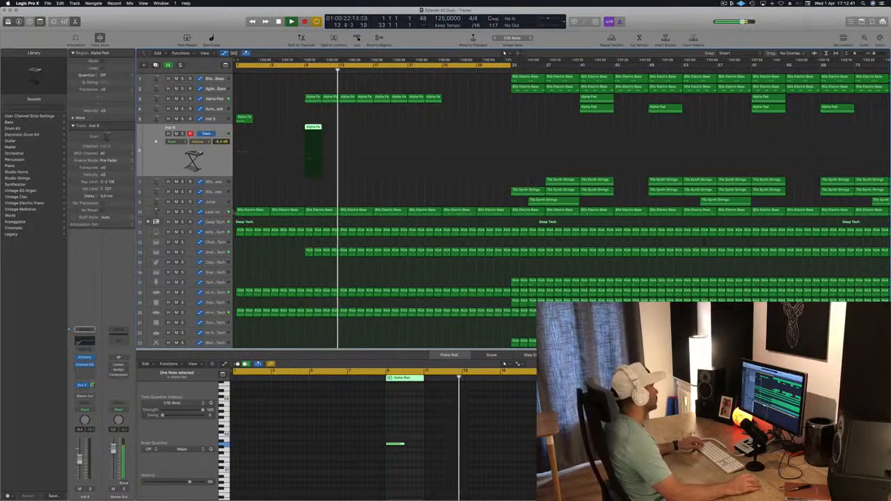
Examine the Lean on filter automation and step through the kick notes in the bar 16 Kick 1 region, playing from bar 1
left_click(212, 212)
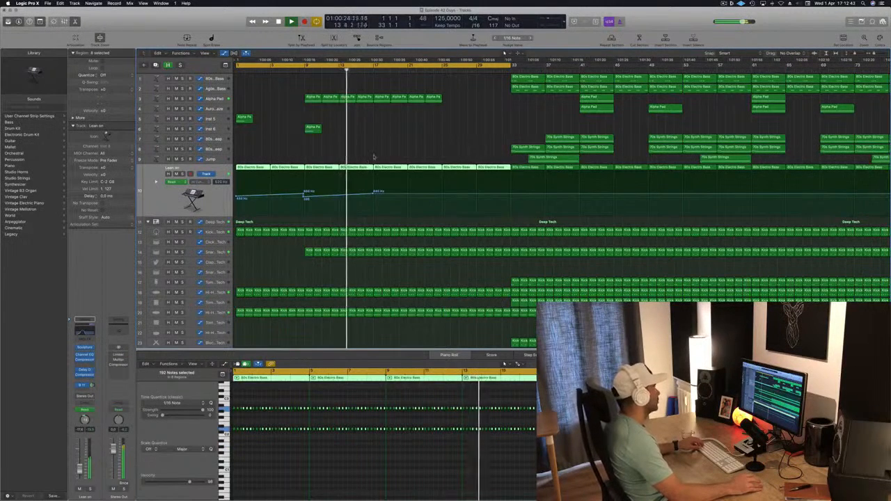
left_click(370, 232)
key("super+Right")
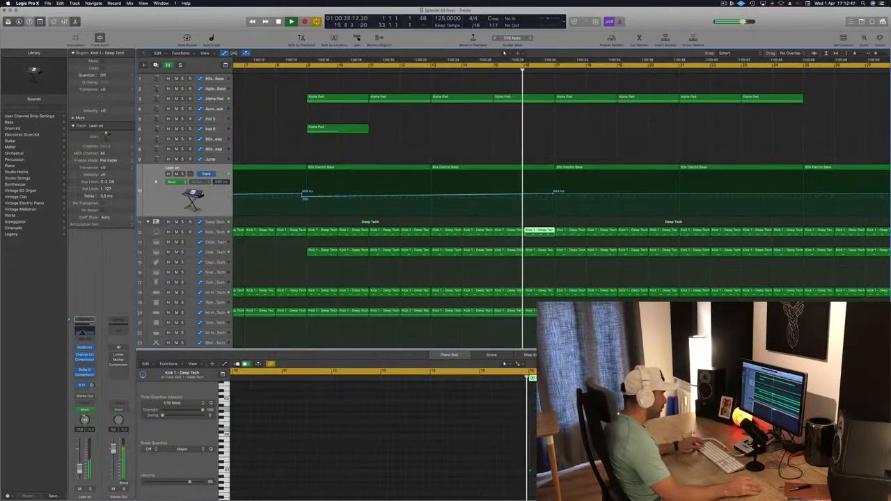
key("space")
left_click(532, 471)
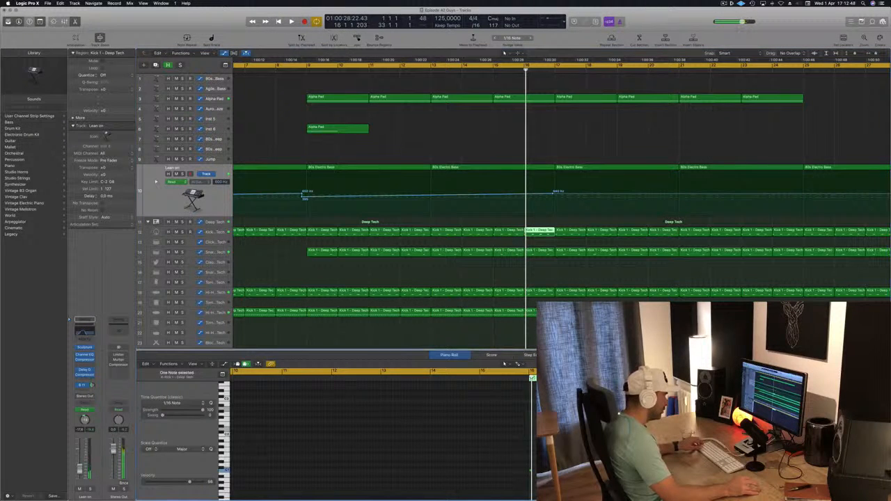
key("Right")
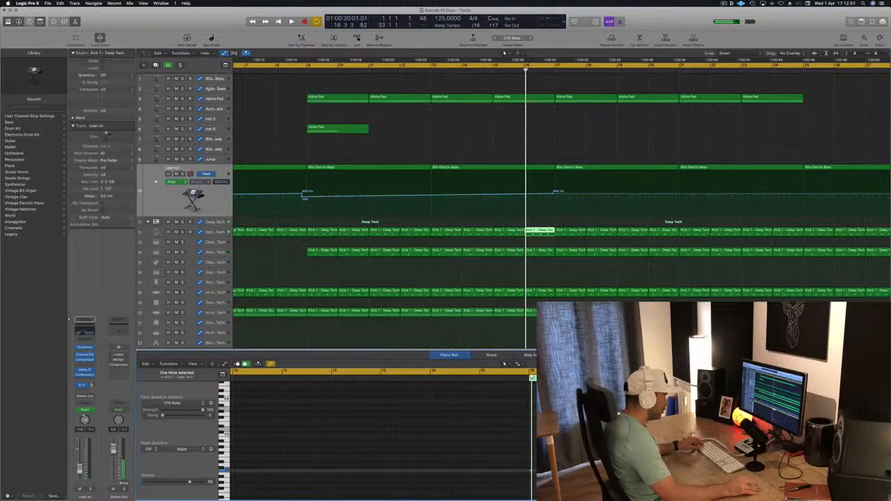
key("super+Right")
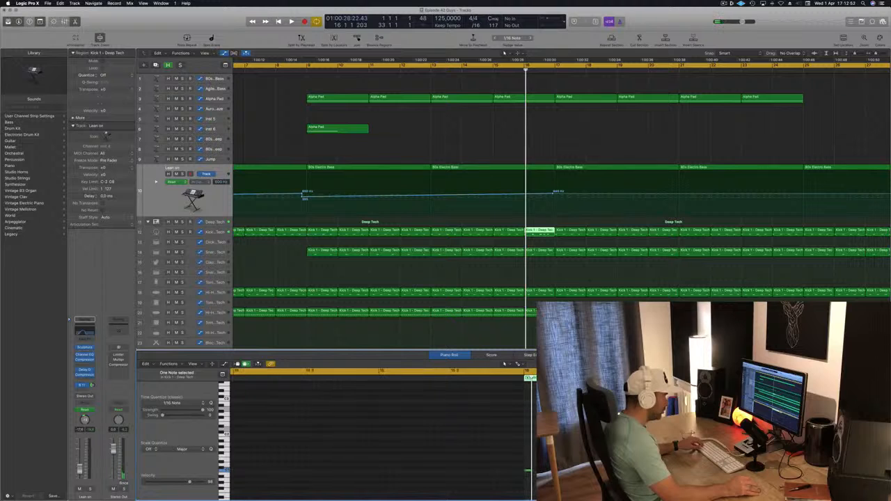
key("Right")
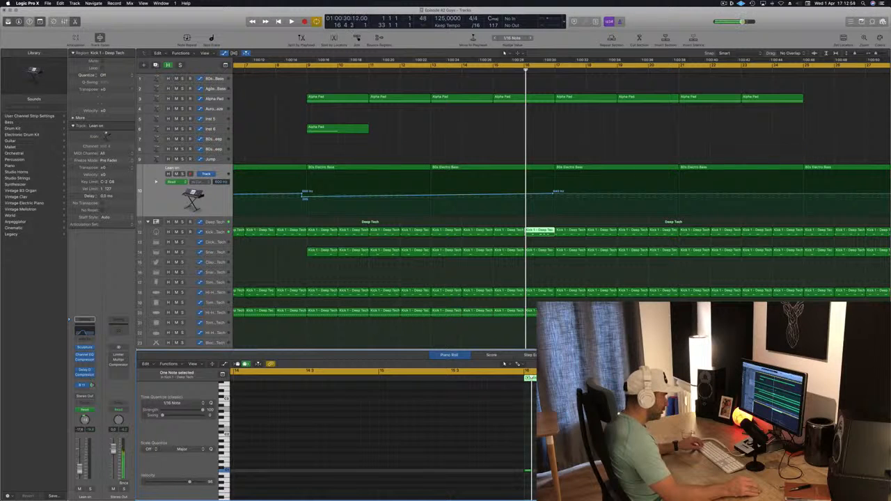
key("Left")
key("space")
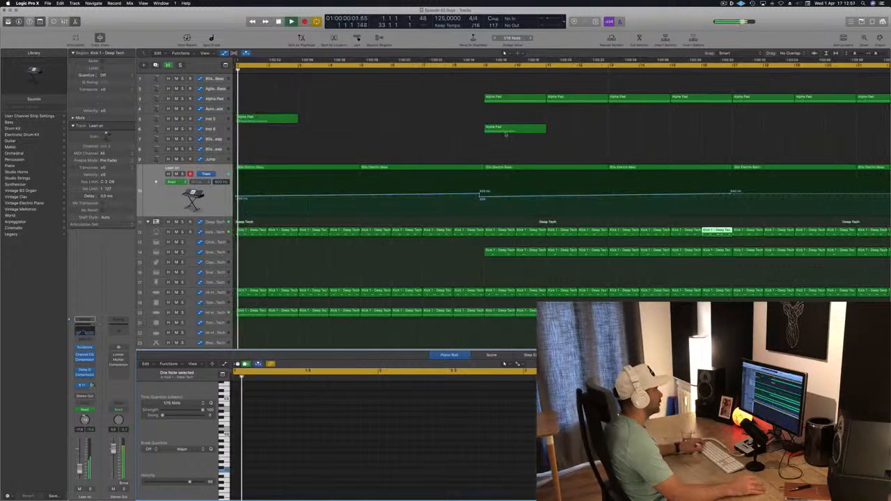
Extend the Alpha Pad track from bar 25 up to bar 33 with four more copied regions
scroll(678, 82, "down", 10)
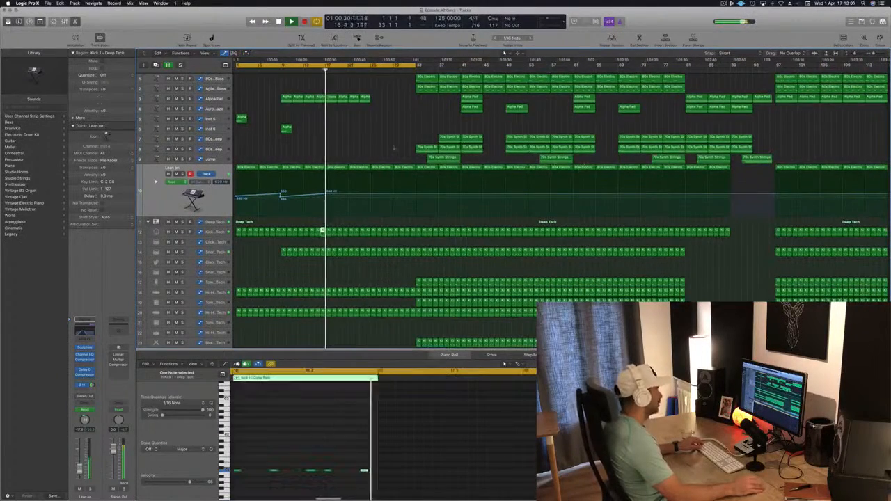
scroll(342, 136, "up", 4)
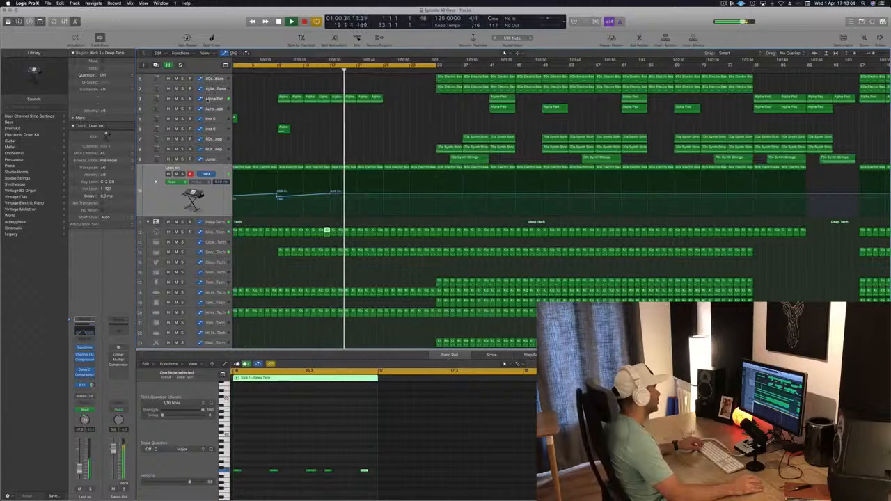
left_click(365, 98)
mouse_move(385, 93)
left_mouse_down()
mouse_move(336, 98)
mouse_move(388, 105)
left_mouse_up()
scroll(346, 154, "down", 2)
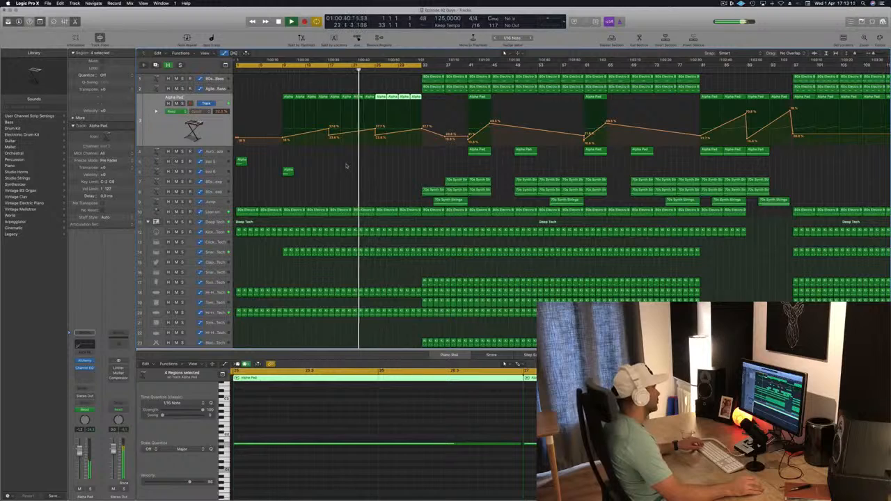
Copy the Inst 5 Alpha Pad region from bar 1 to bar 17 and listen to that entry from about bar 14
scroll(345, 164, "down", 1)
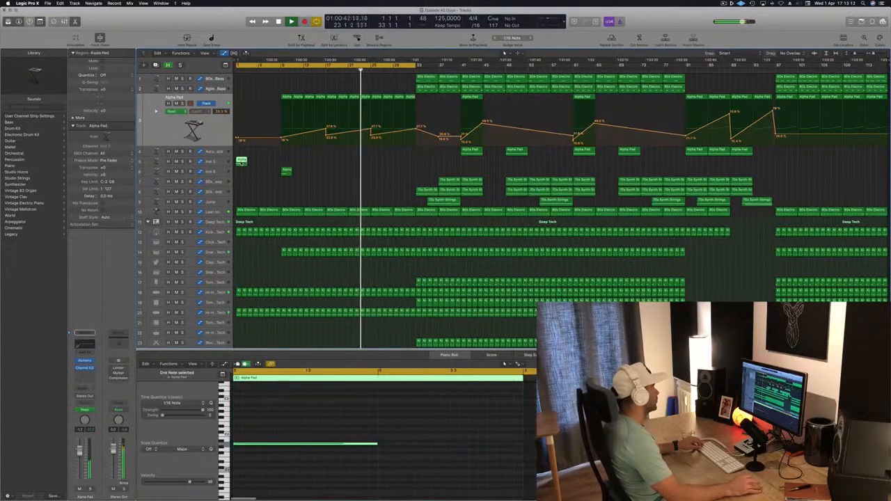
left_click_drag(241, 161, 331, 170)
left_click(309, 71)
key("super+Right")
key("super+Right")
key("super+Right")
key("super+Right")
key("super+Right")
key("super+Right")
key("super+Right")
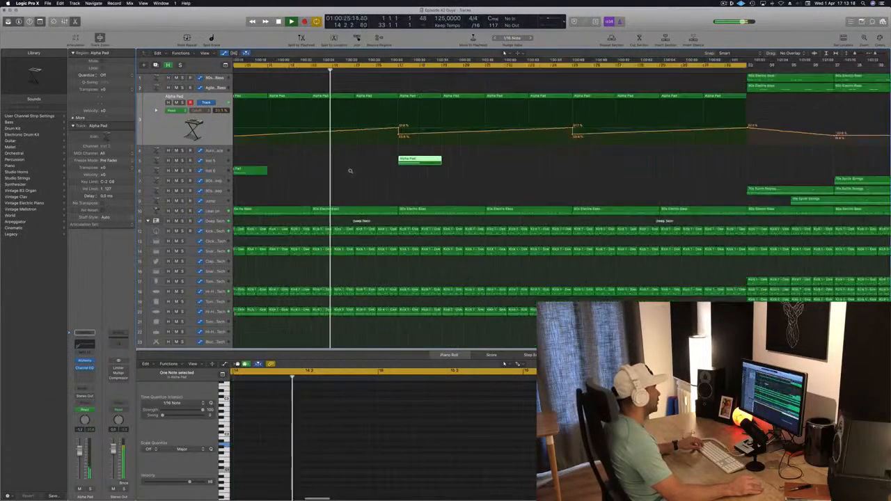
key("super+Left")
scroll(355, 181, "down", 5)
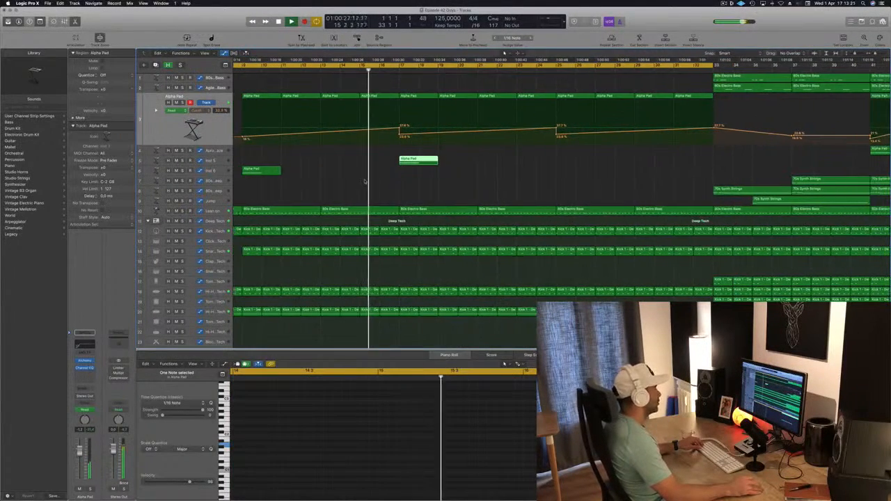
scroll(361, 189, "down", 4)
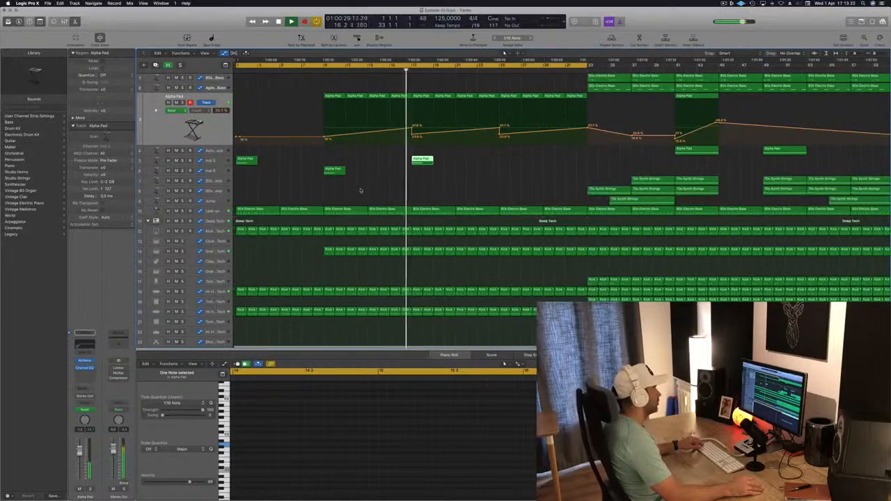
scroll(360, 190, "up", 2)
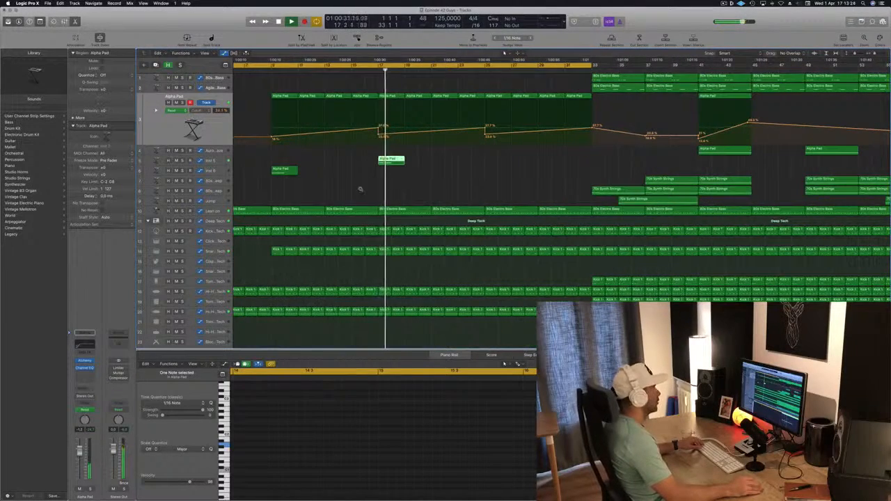
scroll(360, 189, "down", 4)
left_click(364, 196)
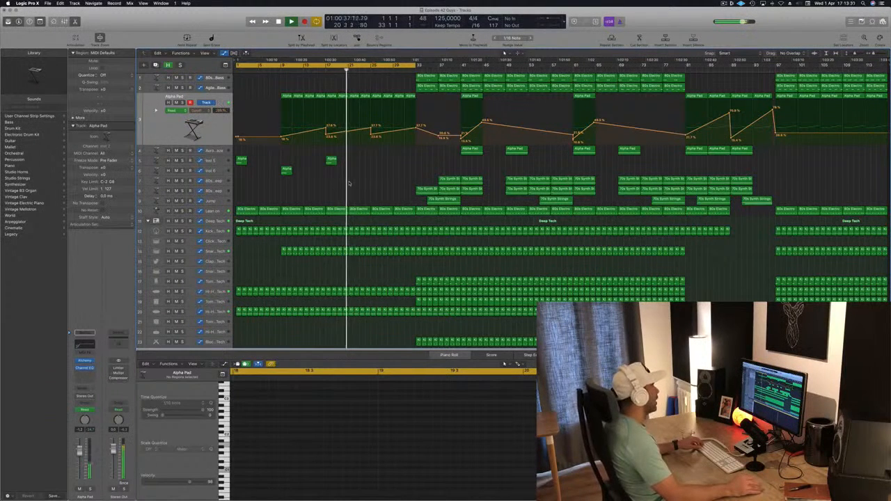
Copy the Inst 6 Alpha Pad region from bar 9 to bar 25, stop playback, and select the Inst 6 track
left_click_drag(286, 170, 377, 174)
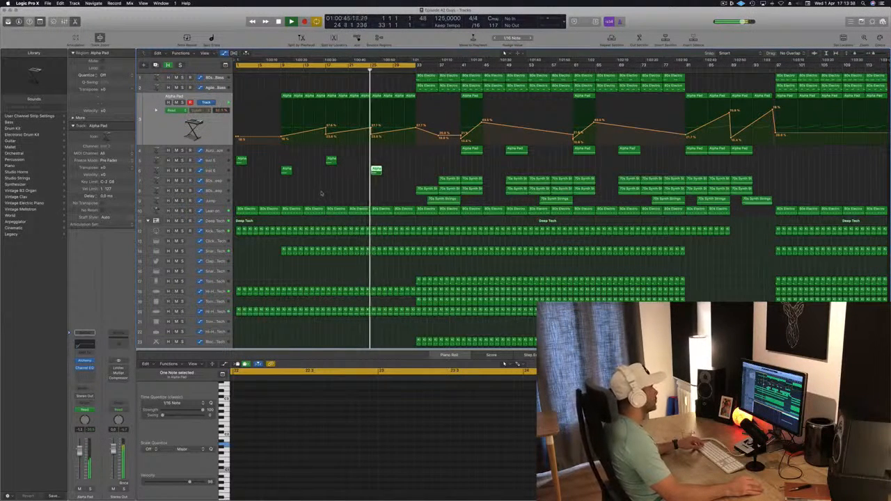
scroll(322, 194, "up", 1)
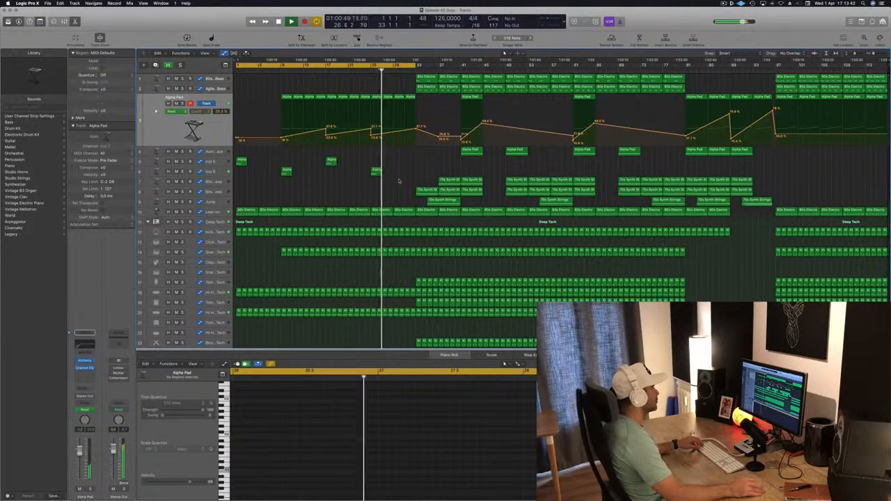
left_click(399, 180)
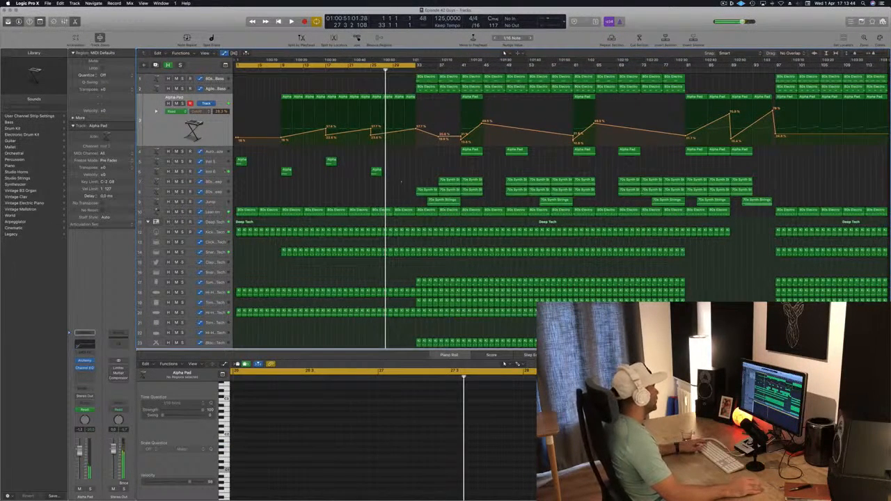
key("Down")
key("Down")
key("Down")
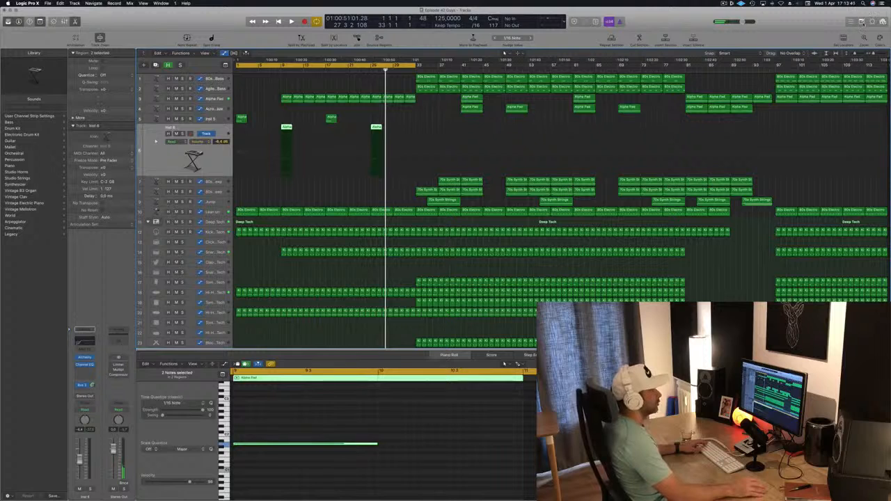
left_click(861, 21)
left_click(873, 22)
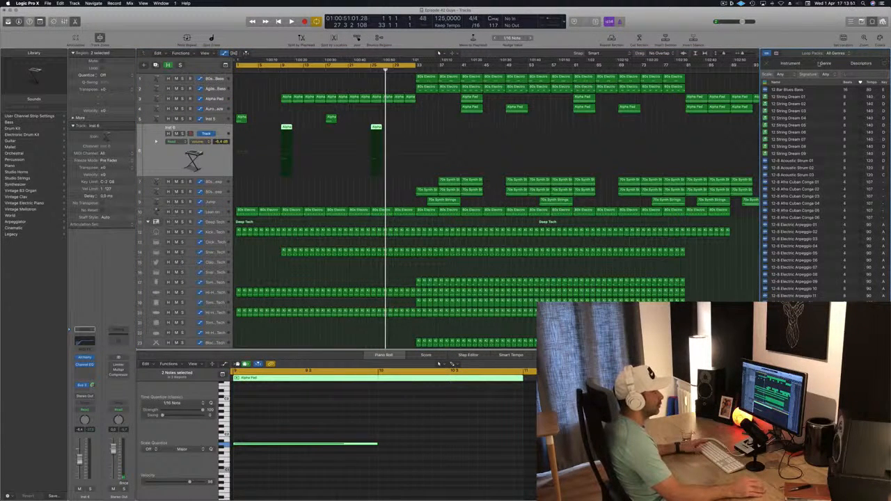
left_click(777, 53)
left_click(862, 21)
left_click(873, 21)
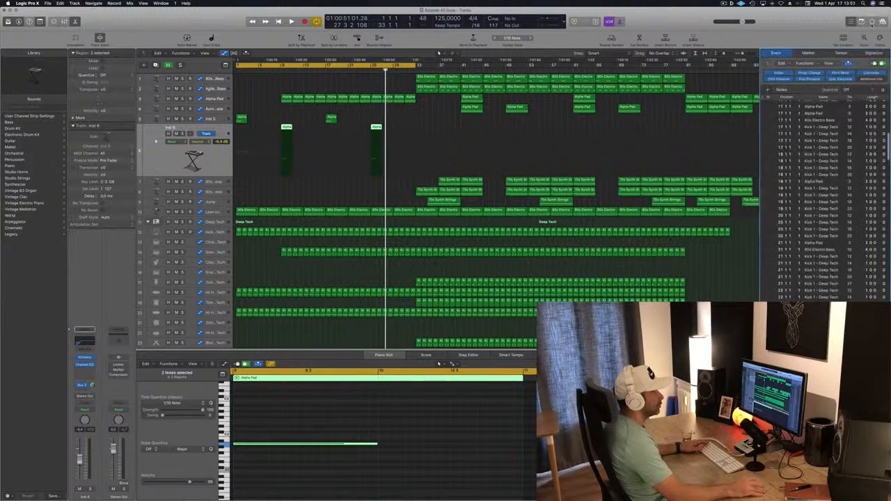
left_click(850, 22)
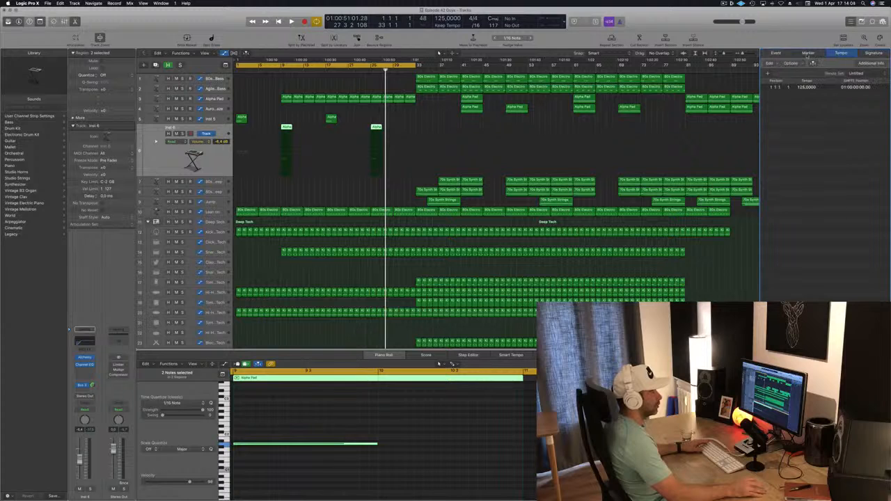
left_click(882, 21)
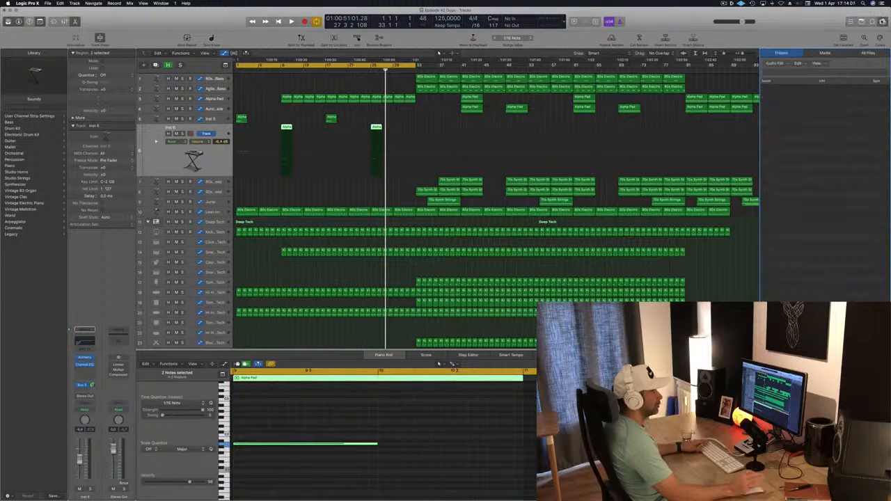
Open the loop browser and filter the loops by the Vocals and Sound Effects instrument categories
left_click(872, 22)
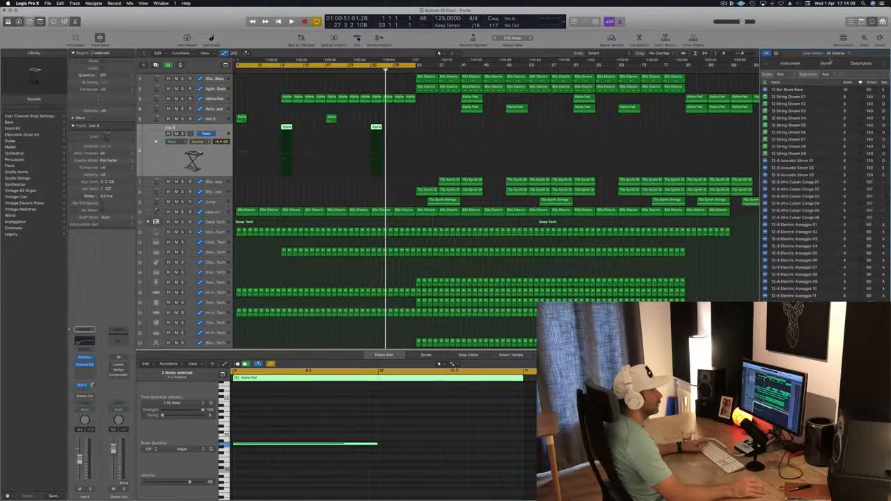
left_click(788, 63)
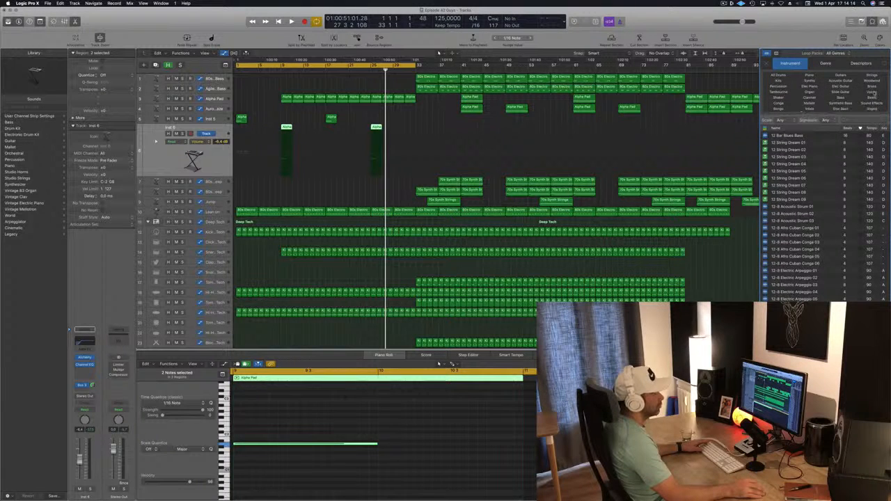
left_click(873, 93)
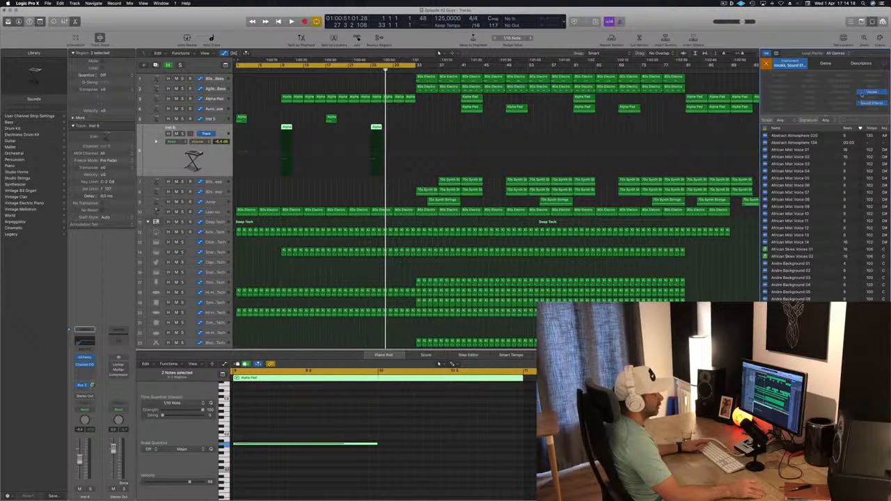
left_click(872, 92)
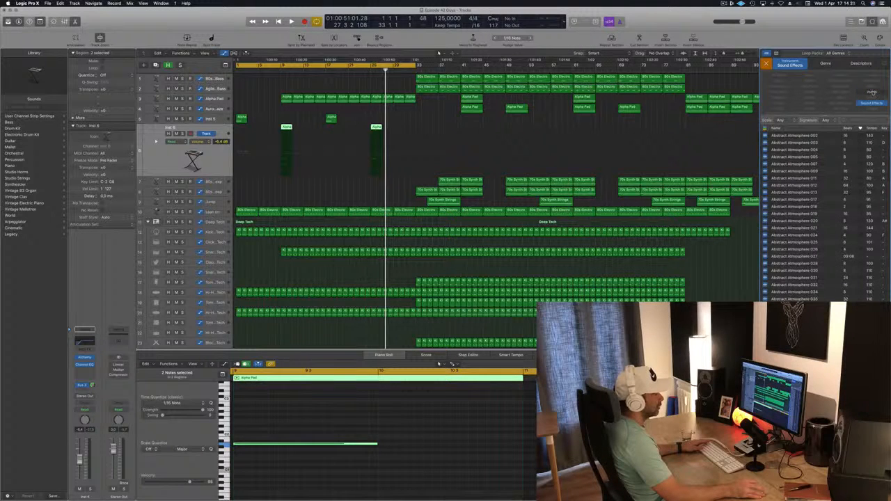
left_click(872, 92)
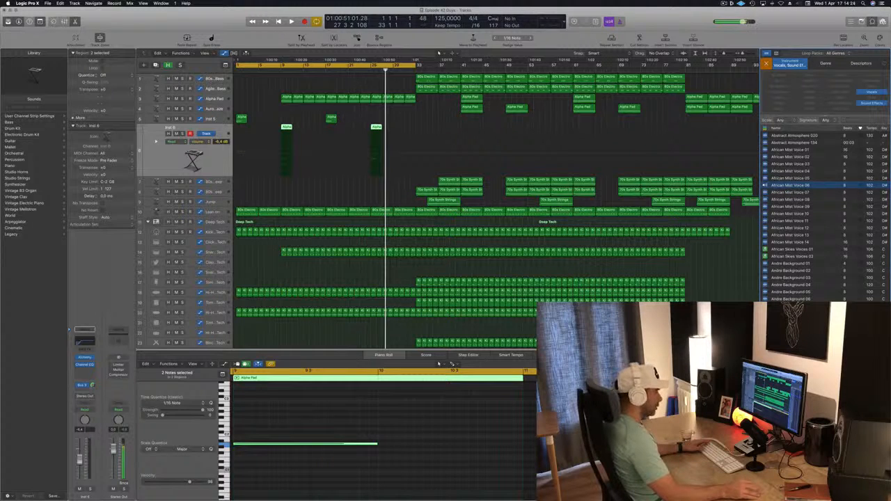
Audition the African Mist Voice 07, Abstract Atmosphere 134 and Abstract Atmosphere 020 loops
left_click(783, 193)
left_click(785, 143)
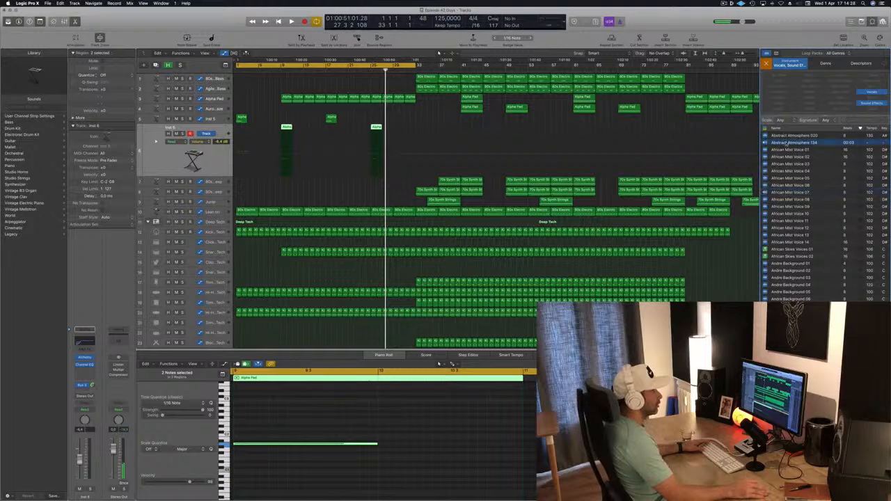
left_click(798, 136)
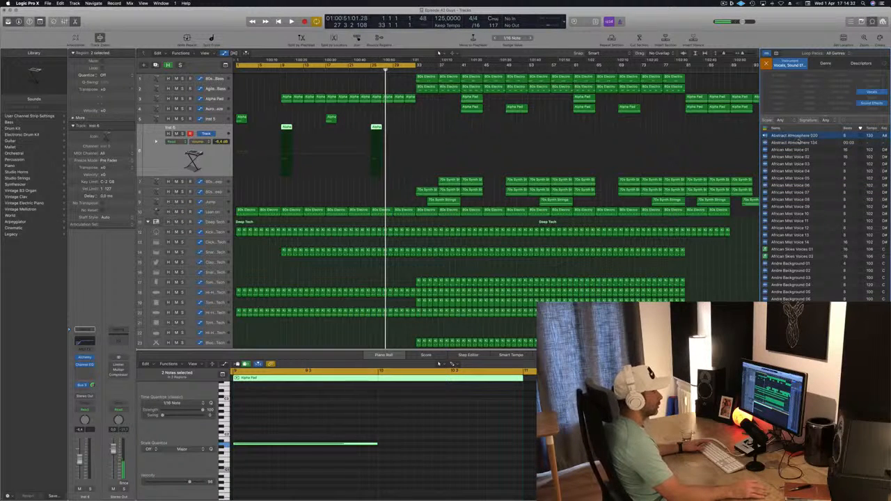
left_click(799, 143)
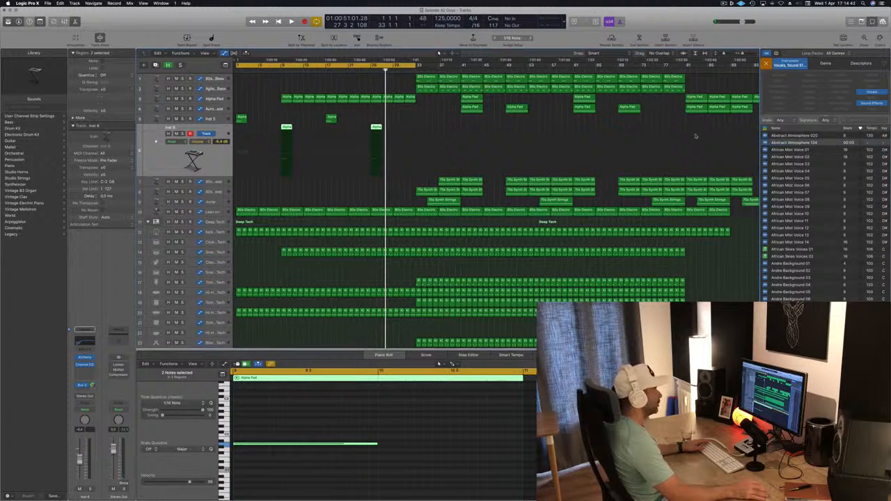
Place the Abstract Atmosphere 134 loop on a new track below the drums at about bar 8, converting the file's sample rate
scroll(695, 136, "down", 10)
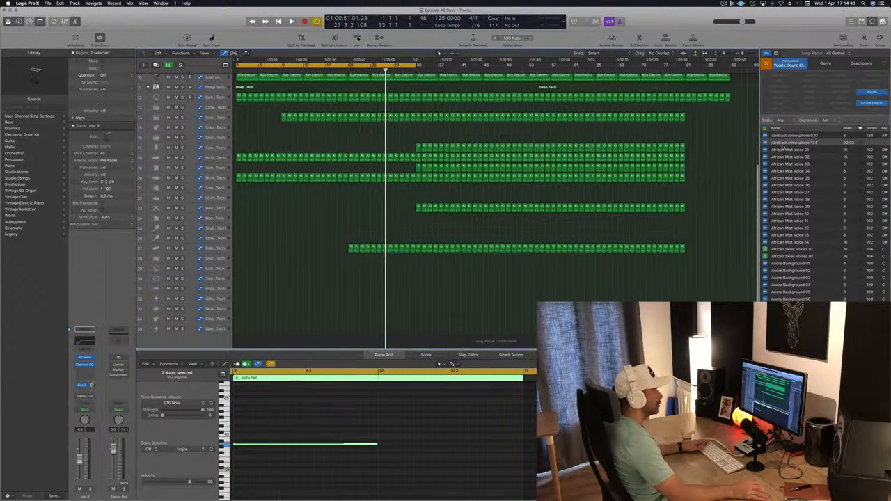
left_click_drag(789, 142, 278, 344)
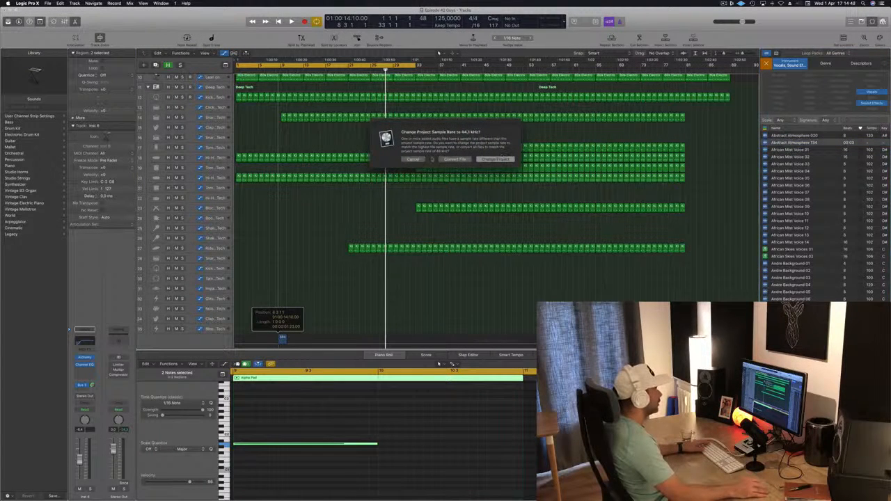
left_click(466, 159)
Browse further through the vocal and effect loops, auditioning Break Free Choir Pad and Brahms Lyric 01
scroll(835, 235, "down", 5)
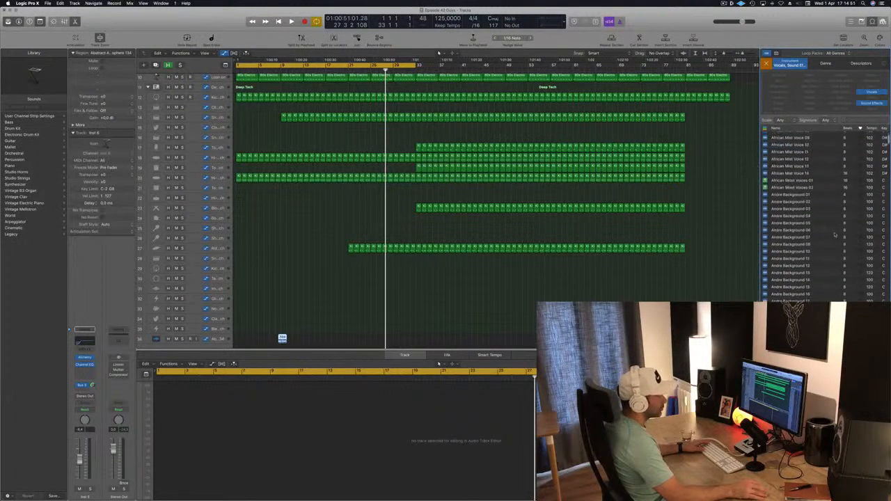
scroll(835, 234, "down", 10)
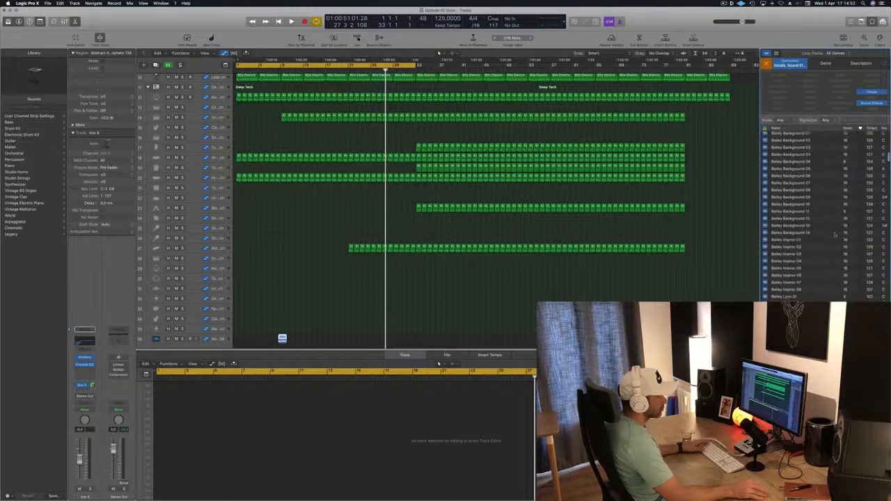
scroll(834, 235, "down", 10)
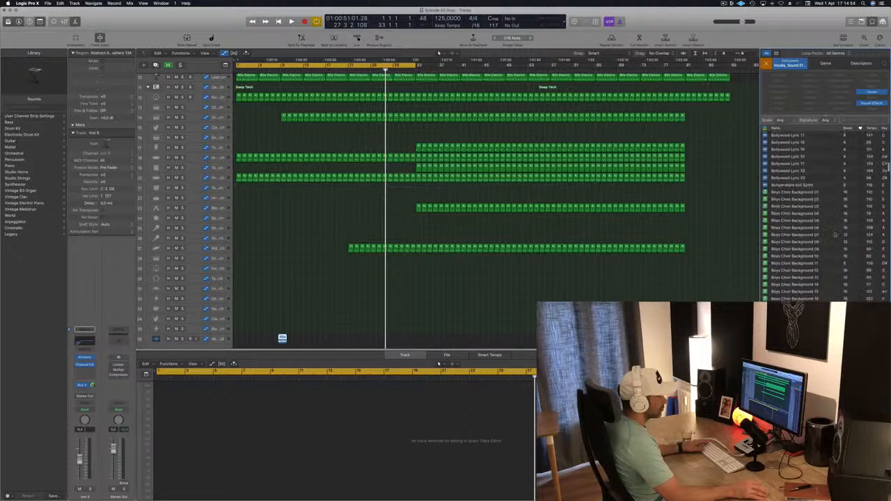
scroll(835, 234, "down", 3)
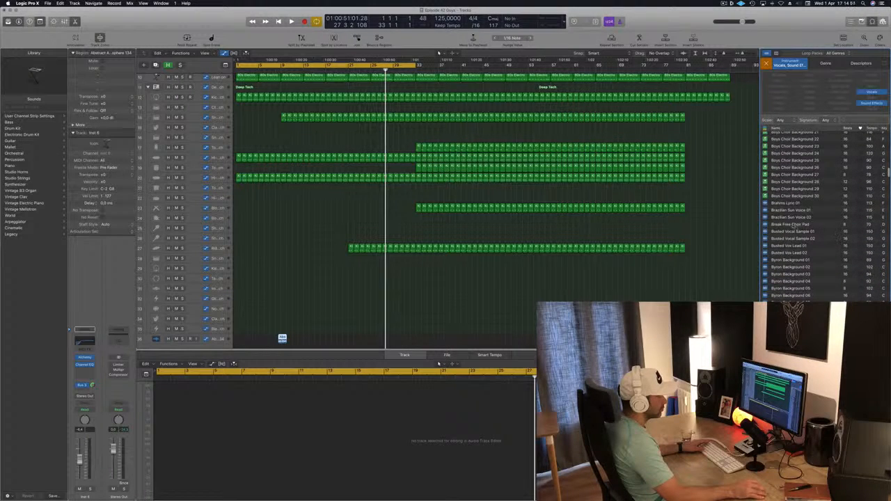
scroll(834, 229, "down", 2)
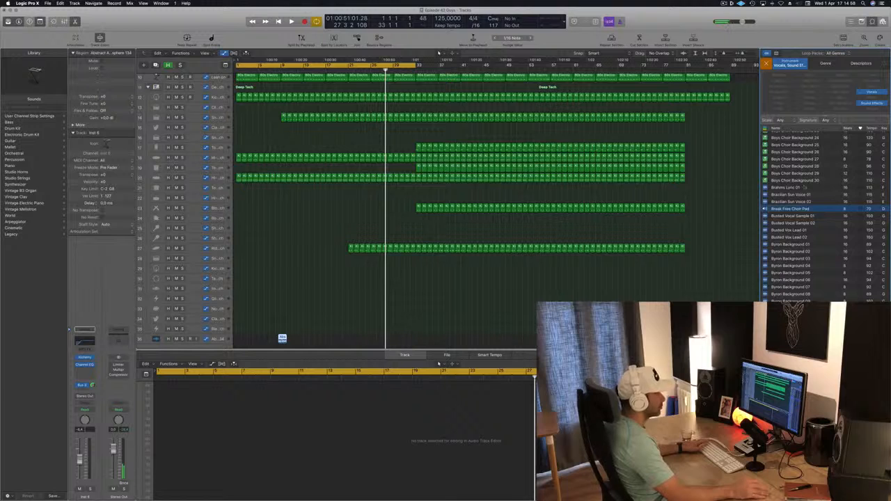
scroll(782, 190, "down", 1)
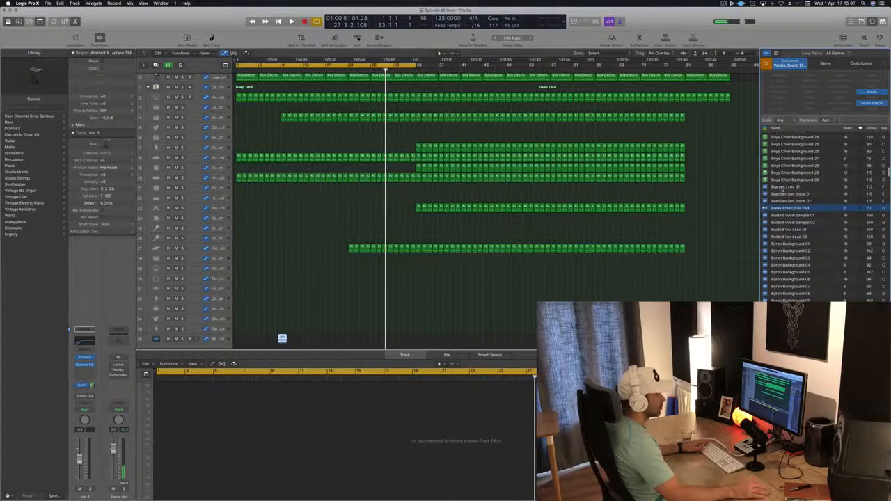
scroll(789, 186, "down", 1)
left_click(790, 187)
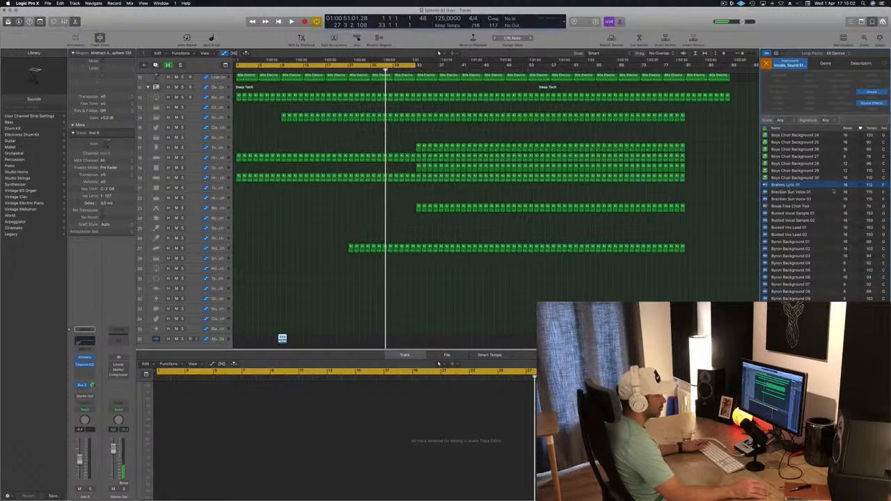
Look through the end of the loop list for suitable vocals, sampling Vera Melody, Tyson Background and Tia Lyric loops
scroll(792, 193, "down", 10)
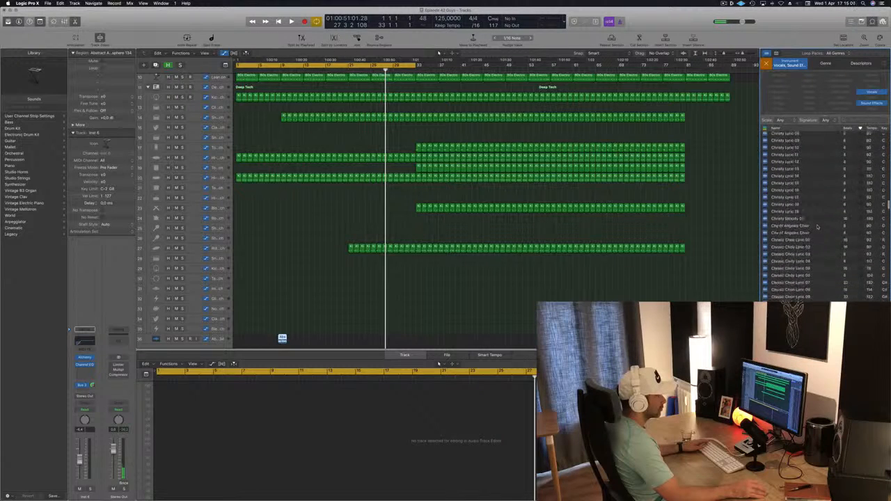
scroll(807, 216, "down", 10)
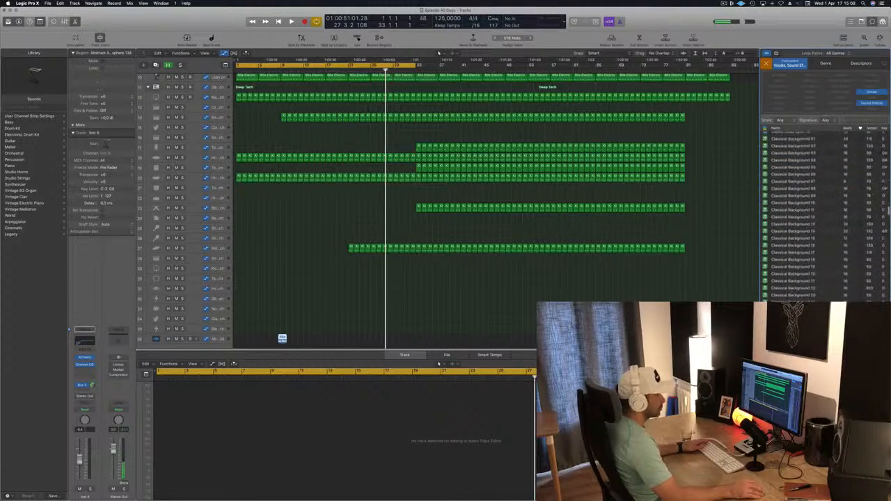
scroll(808, 216, "down", 10)
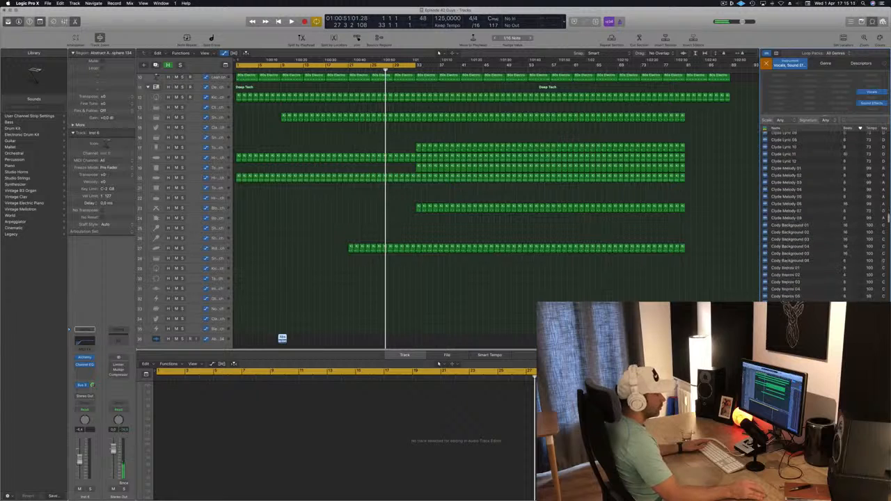
scroll(808, 215, "down", 20)
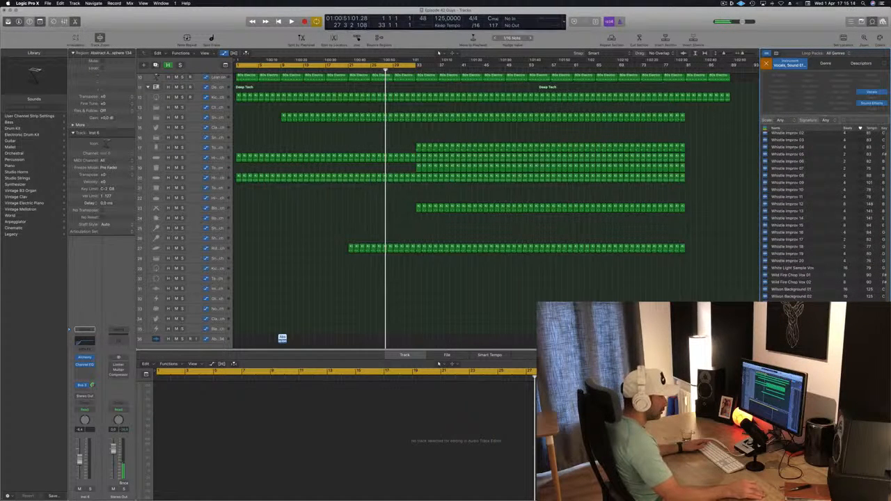
scroll(808, 216, "up", 4)
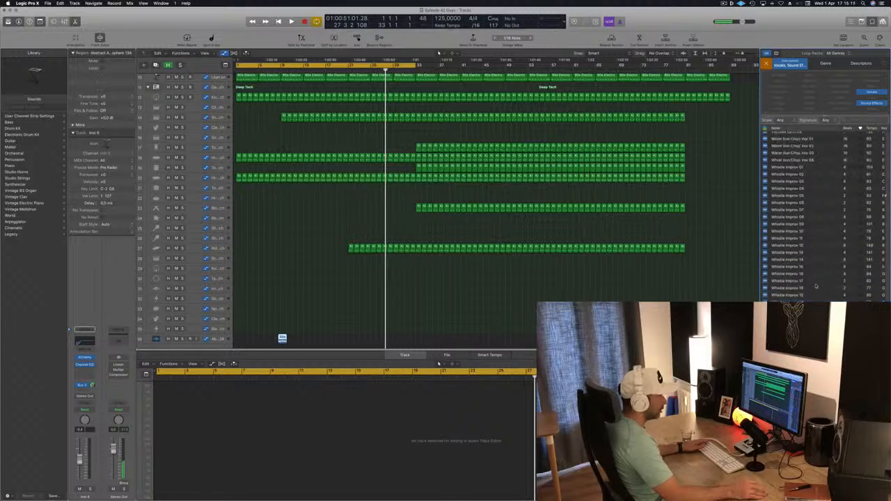
scroll(820, 284, "up", 8)
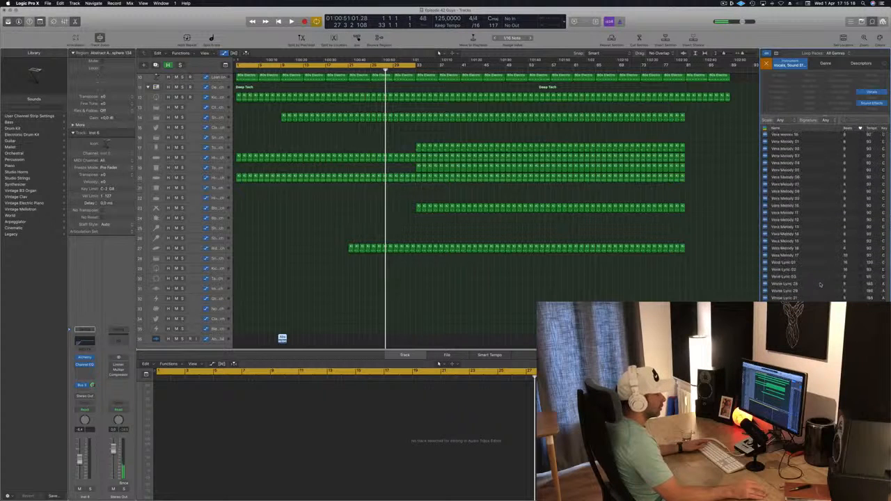
scroll(820, 284, "up", 2)
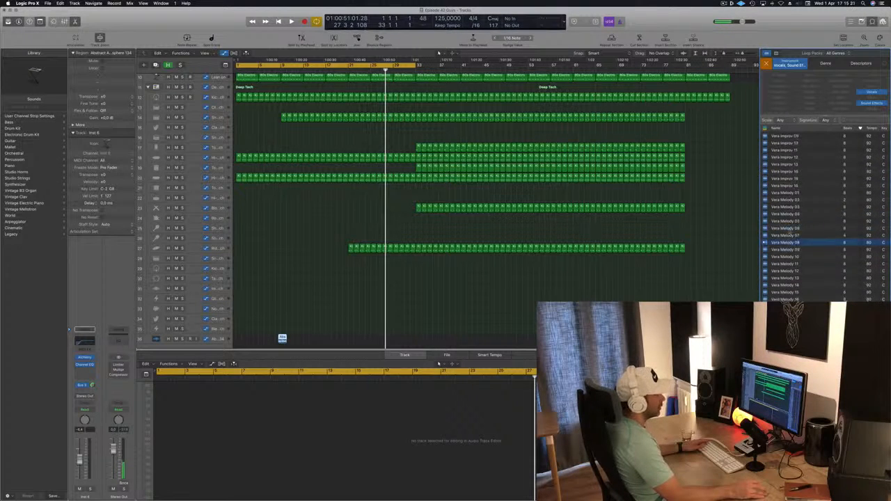
scroll(774, 231, "up", 6)
scroll(788, 197, "up", 8)
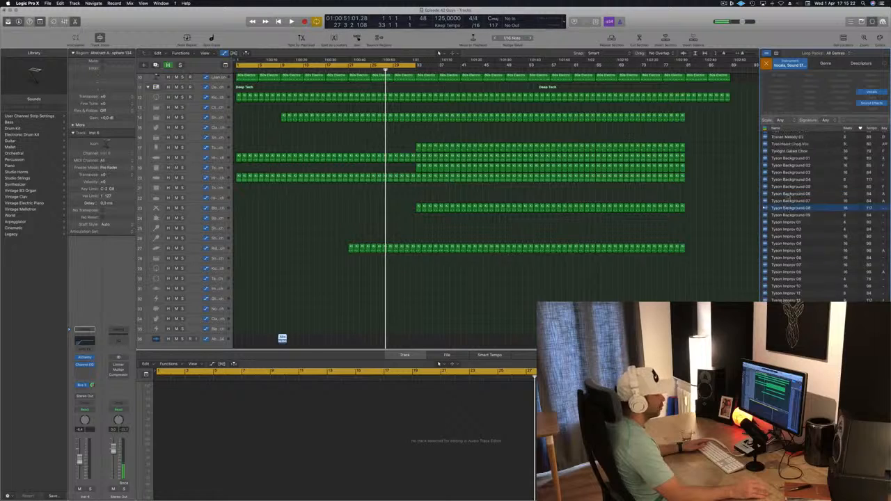
scroll(805, 205, "up", 10)
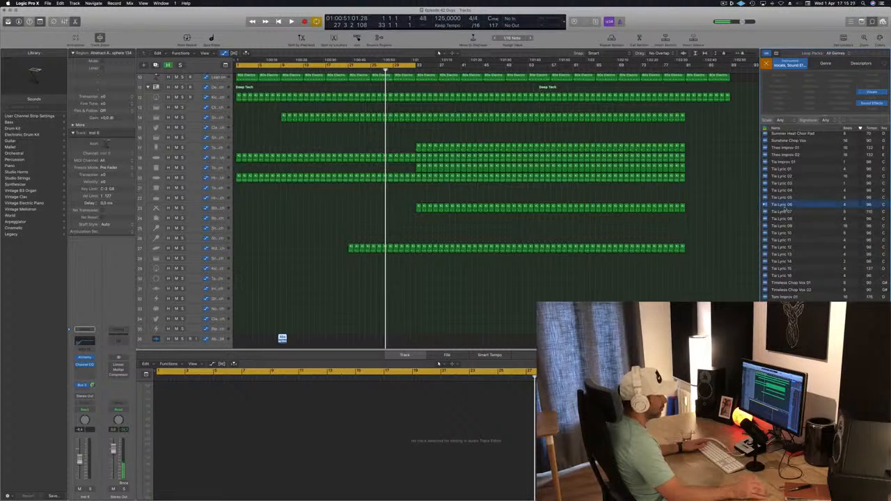
Audition Timeless Chop Vox 01 and 02, look through the Sophie and Seth loops, and clear the instrument filters
left_click(801, 284)
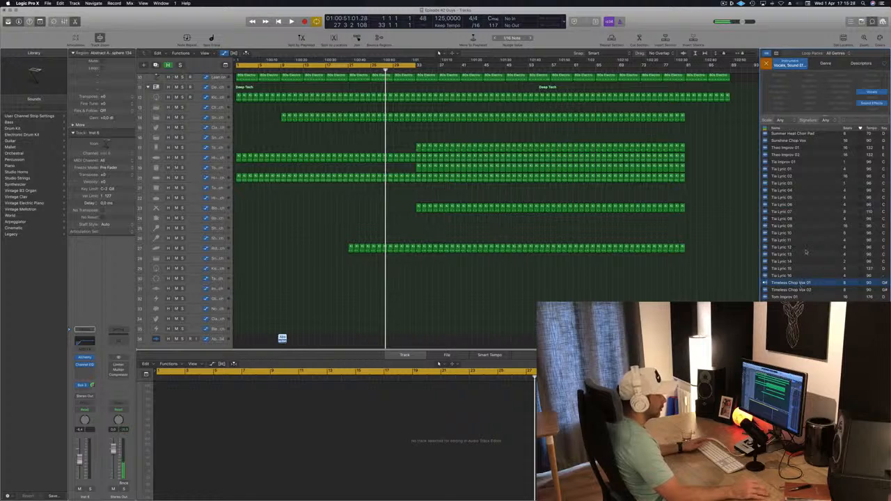
left_click(791, 290)
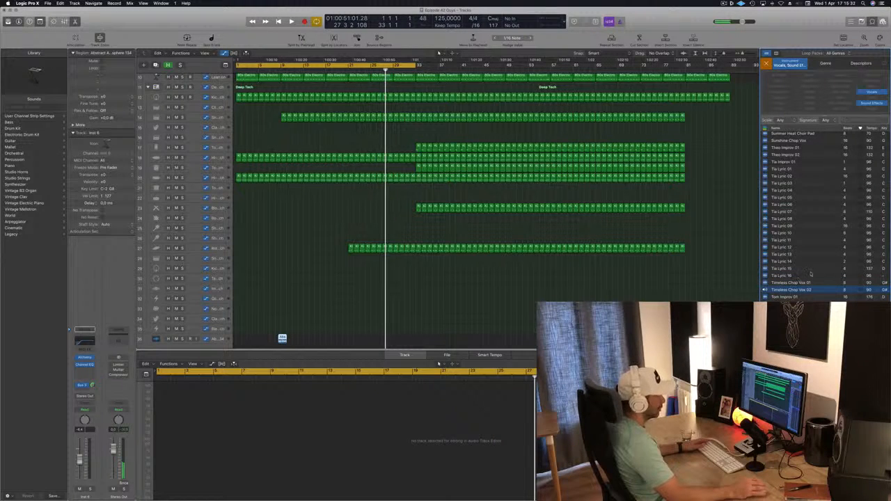
scroll(813, 273, "up", 8)
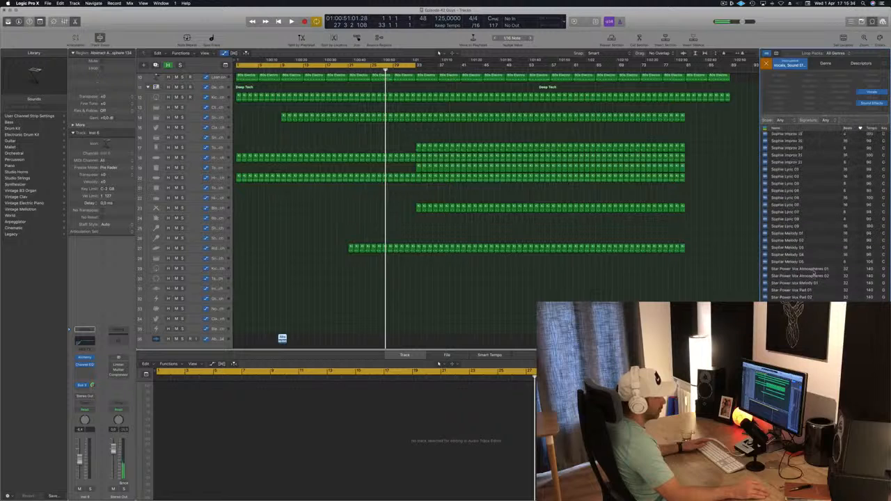
scroll(813, 216, "up", 10)
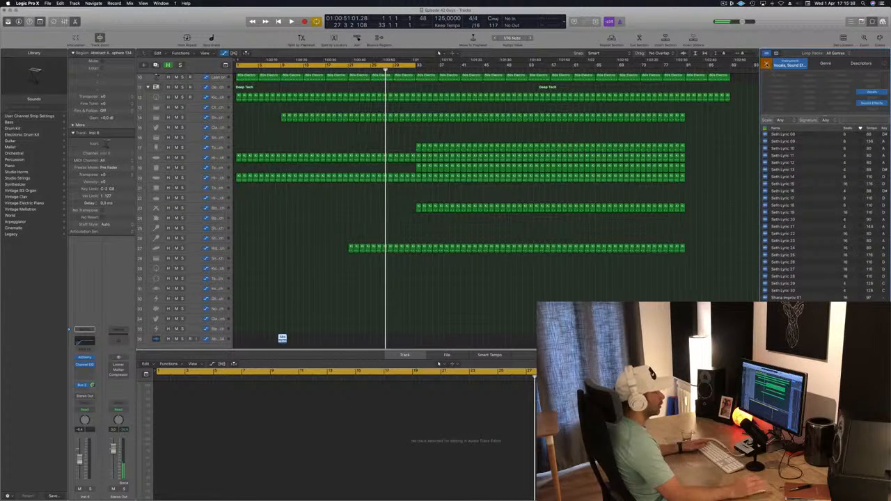
left_click(767, 63)
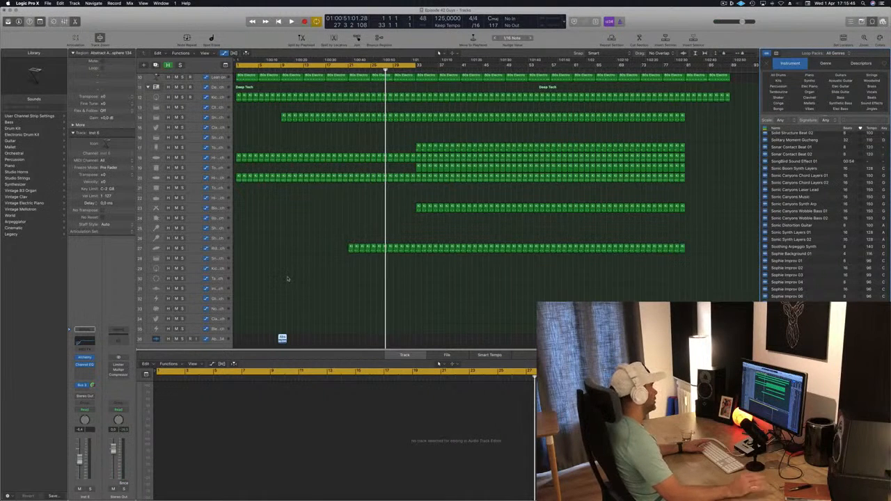
Play the arrangement from the start and move the Abstract Atmosphere 134 track to the top of the track list
left_click_drag(282, 338, 282, 337)
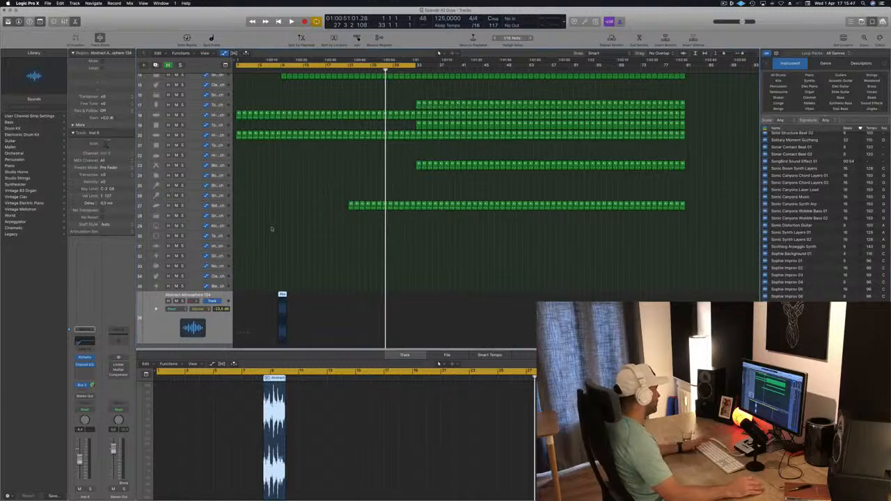
key("space")
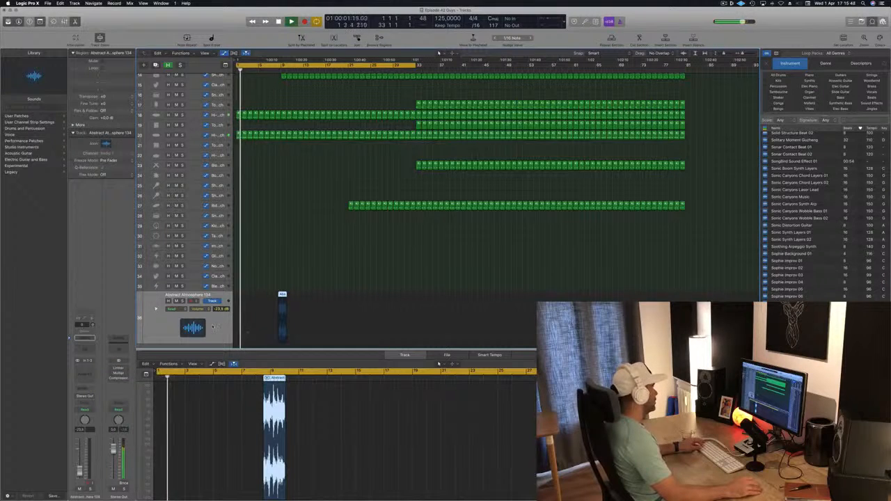
scroll(247, 332, "up", 5)
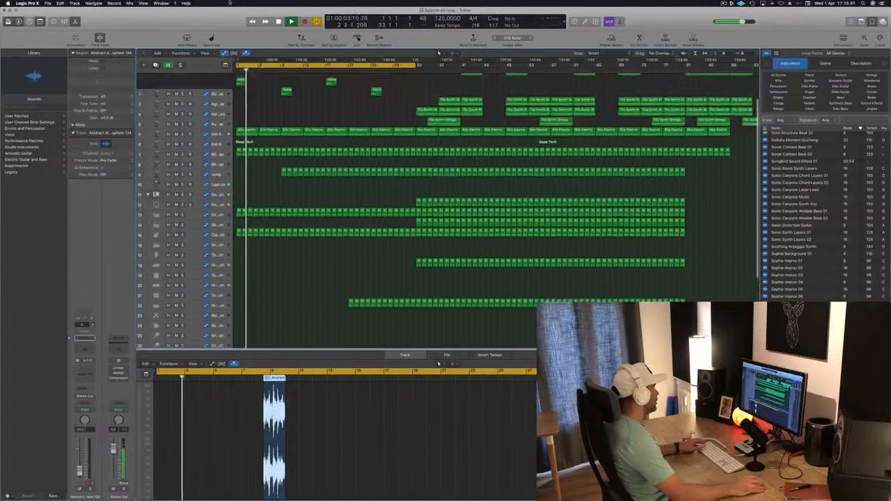
left_click_drag(229, 2, 230, 78)
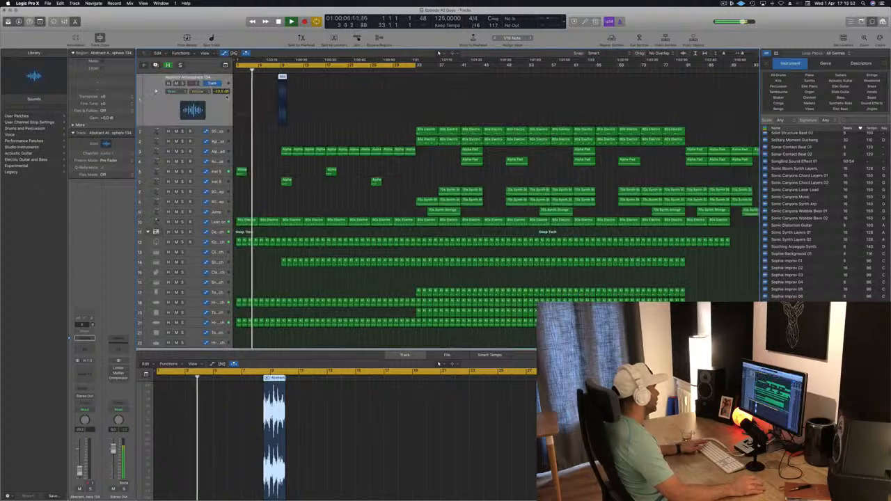
Restart playback from bar 1 and move the Abstract Atmosphere 134 region to just before bar 21
key("Return")
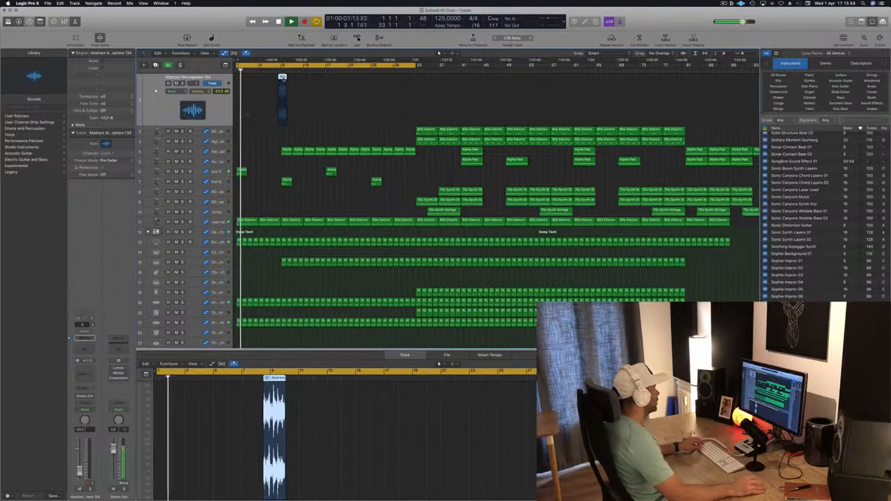
left_click_drag(282, 87, 350, 87)
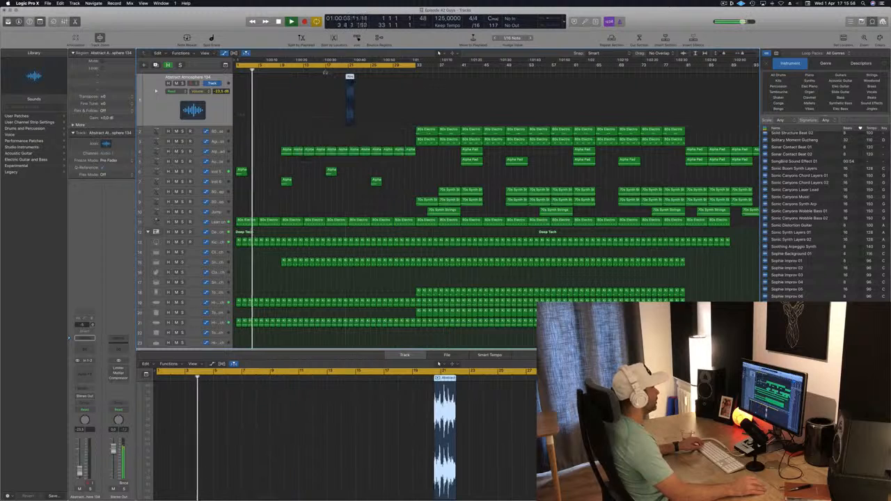
key("super+Left")
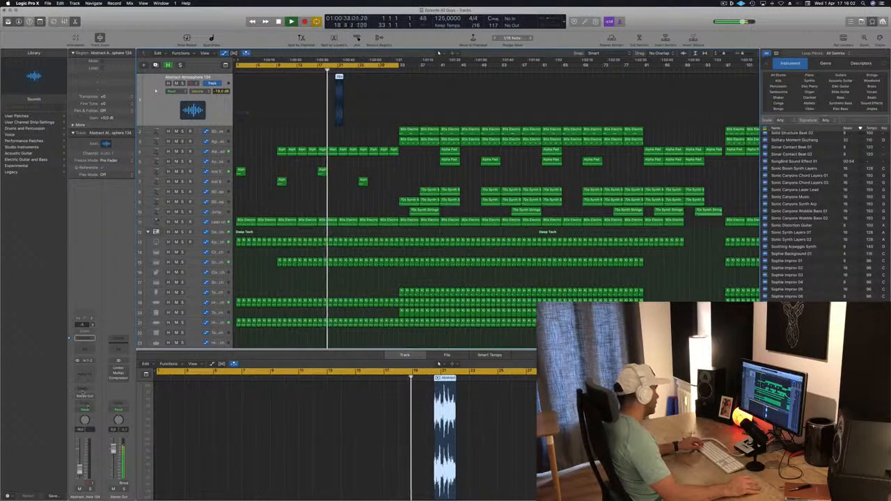
Add a send from the Abstract Atmosphere 134 track to Bus 3 (Aux 33)
left_click(84, 338)
mouse_move(87, 399)
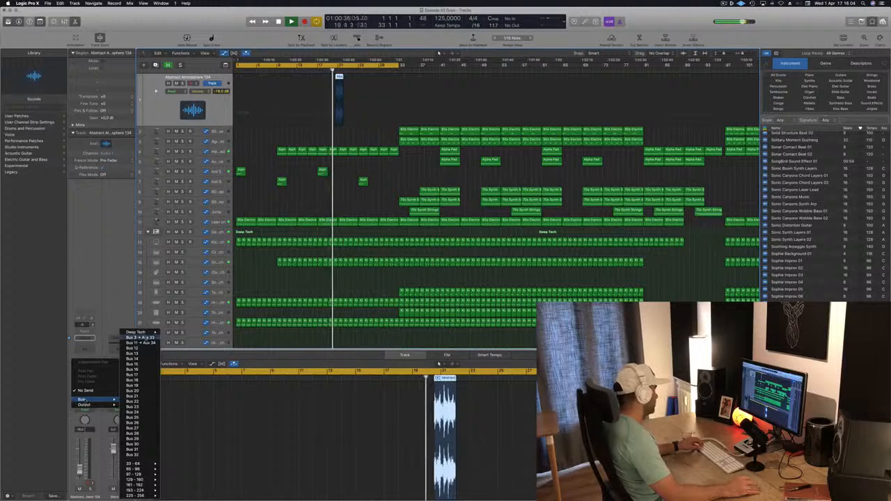
left_click(142, 337)
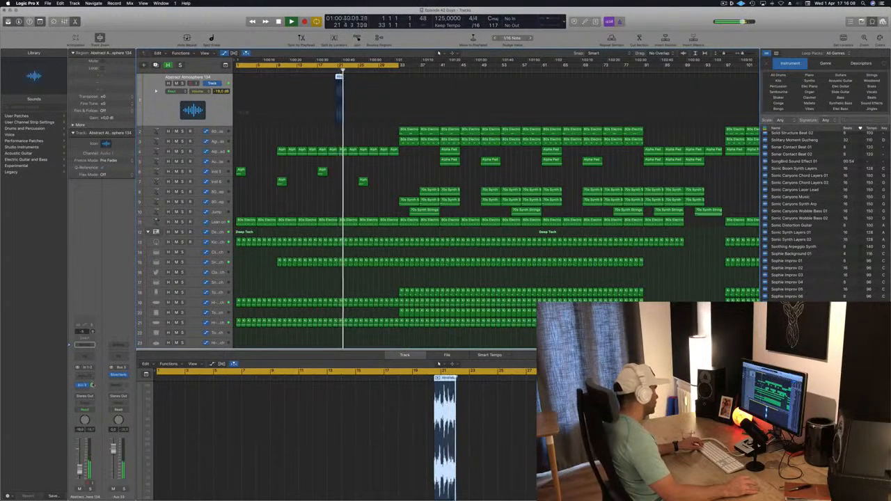
Replay the passage around bars 17 to 21, move the Abstract Atmosphere 134 region to bar 20, and lower its track volume to -22.5 dB
scroll(374, 91, "right", 5)
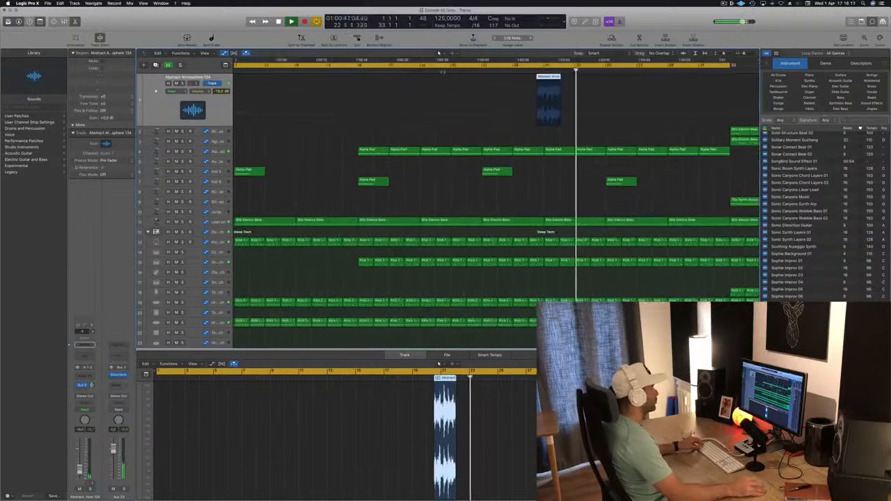
left_click(525, 69)
scroll(537, 91, "right", 3)
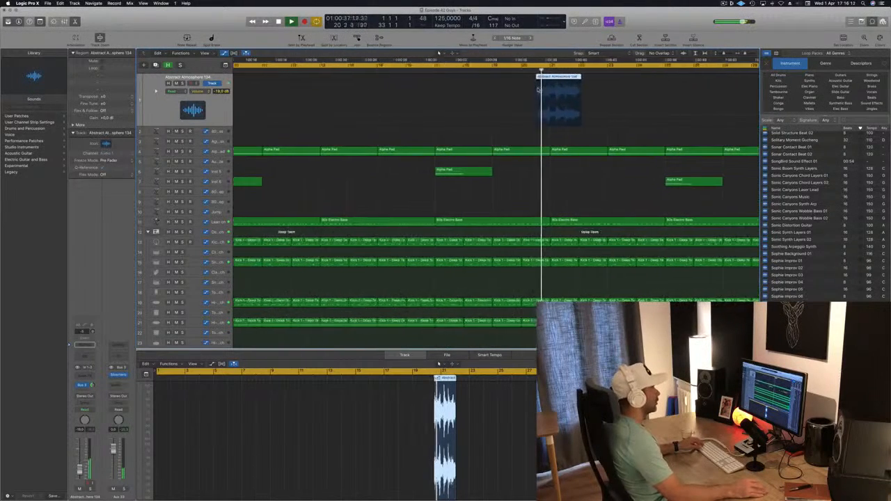
scroll(536, 91, "left", 2)
key("super+Left")
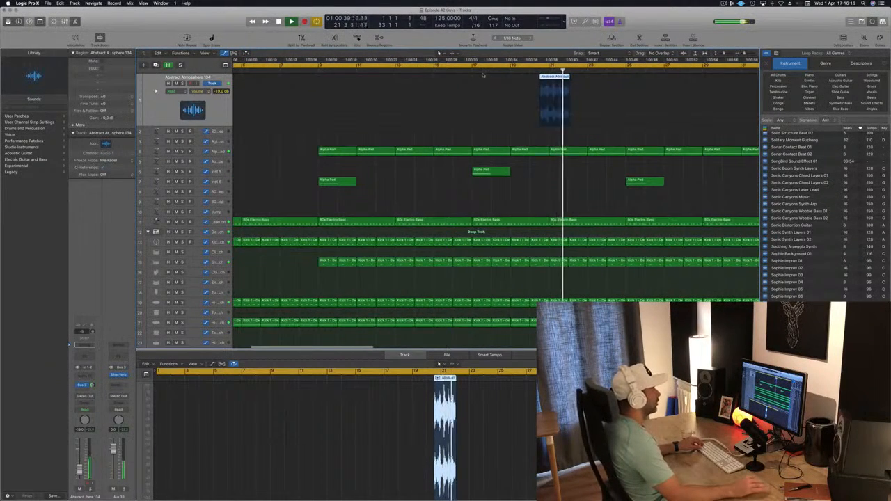
left_click(476, 75)
key("super+Left")
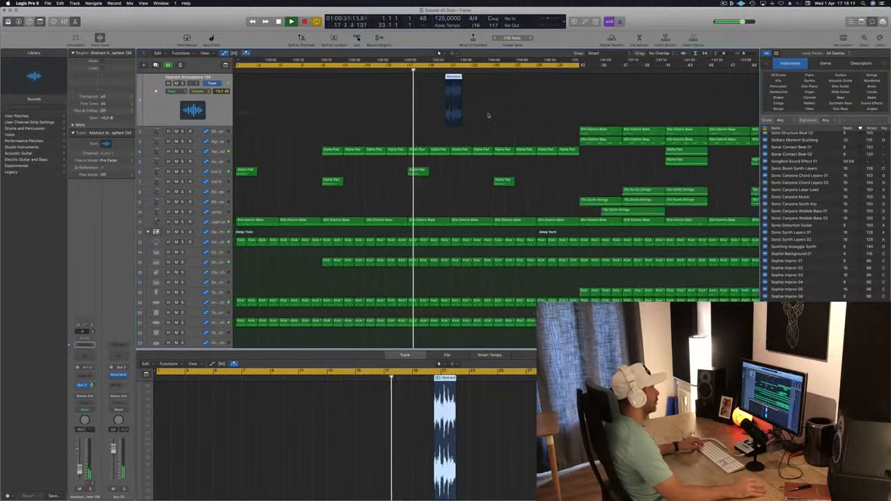
key("super+Right")
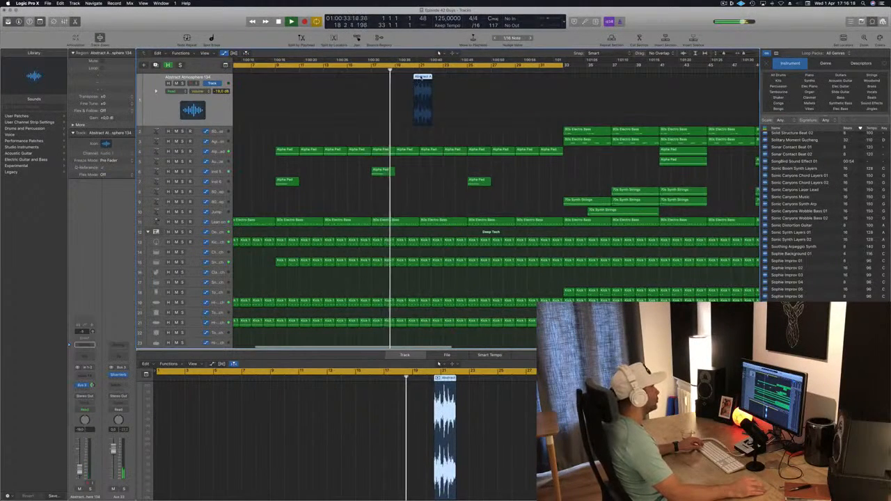
left_click_drag(419, 77, 413, 77)
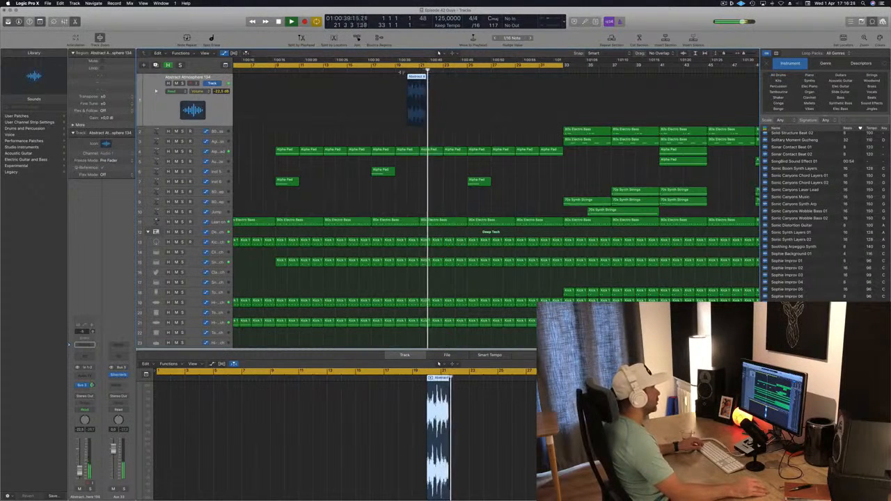
Copy the Abstract Atmosphere 134 region to bar 24 and shorten the original at bar 20 to less than half a bar
left_click_drag(401, 72, 644, 79)
left_click(547, 79, "super")
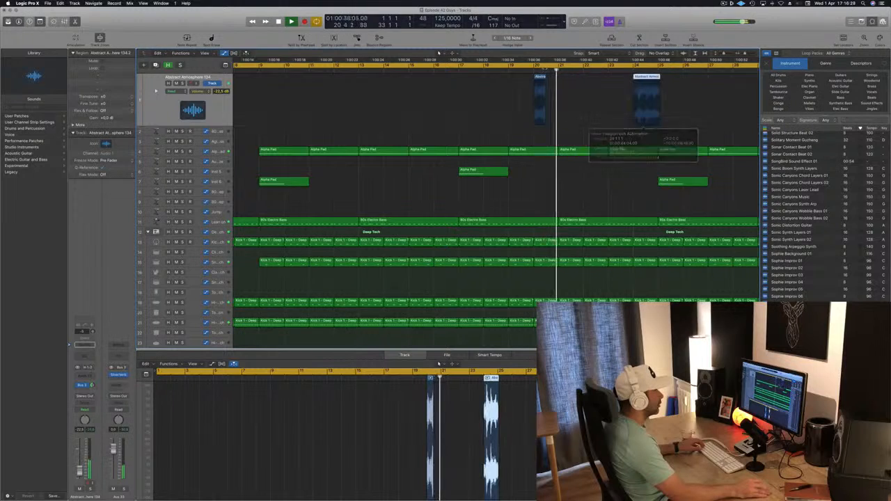
key("super+Right")
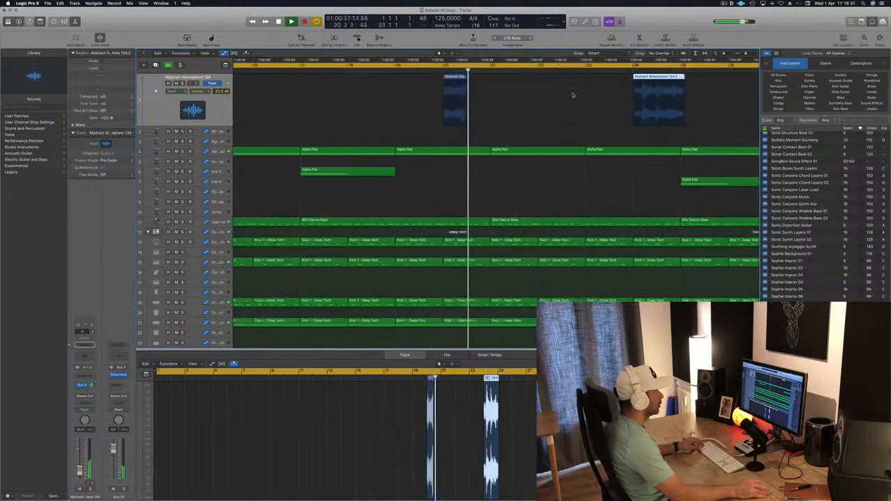
key("super+Left")
left_click(463, 72)
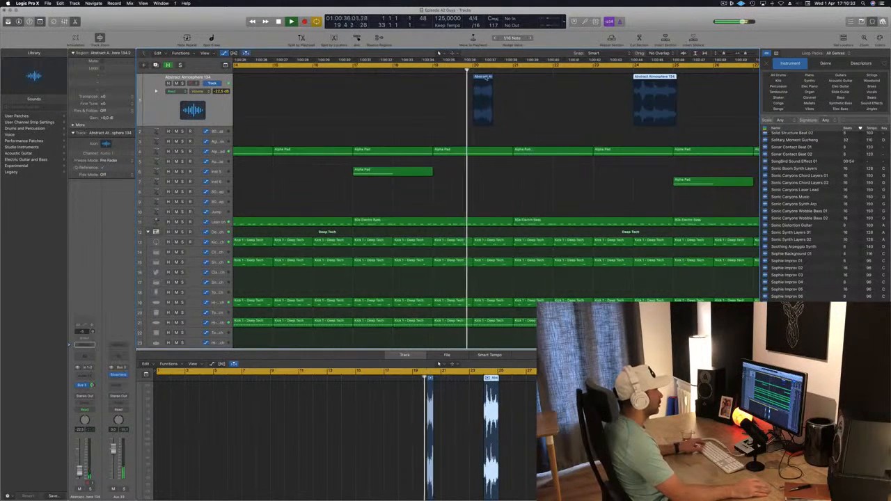
left_click_drag(493, 79, 487, 79)
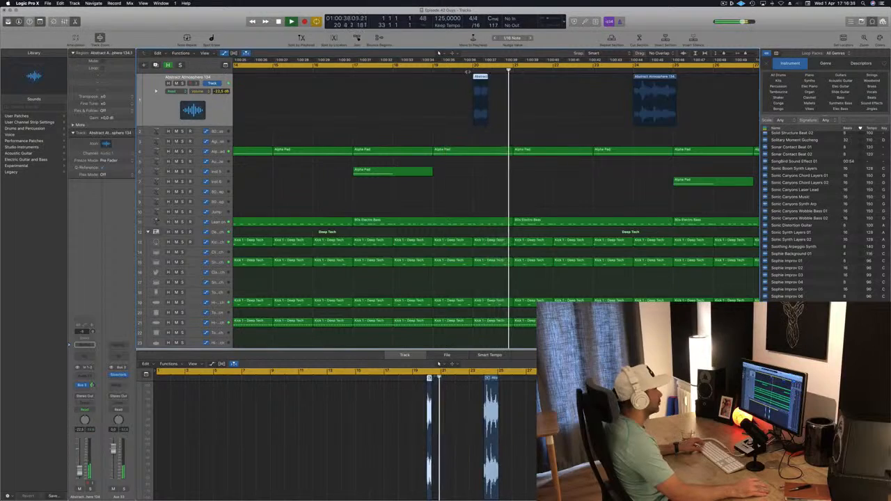
Move the copied Abstract Atmosphere 134 region from bar 24 to bar 22 and replay the passage leading into it
key("super+Left")
key("super+Left")
key("super+Left")
key("super+Left")
key("super+Left")
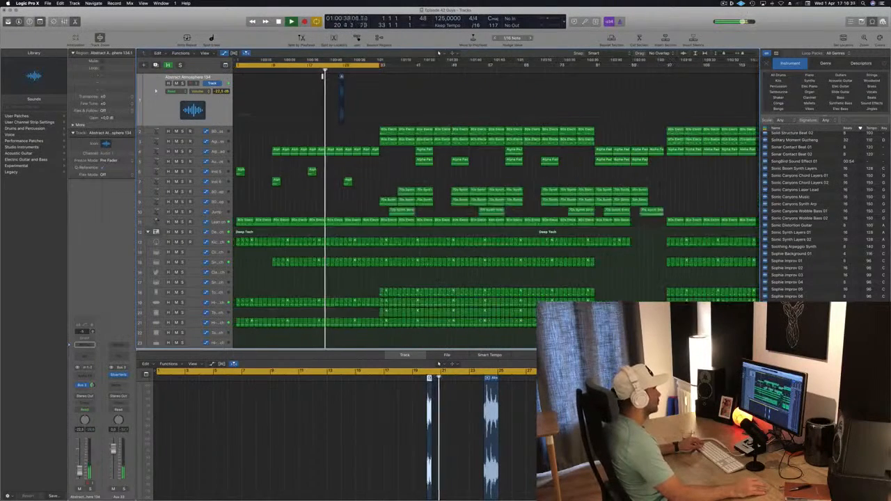
key("super+Right")
key("super+Right")
key("super+Right")
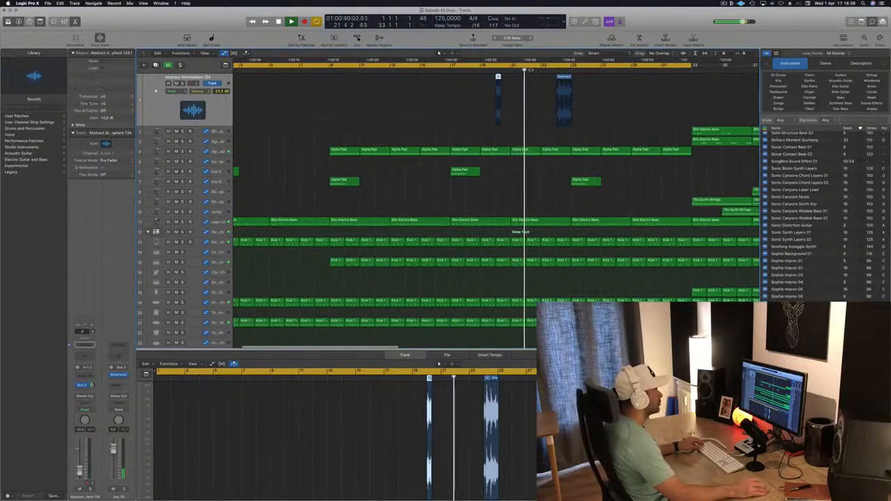
scroll(490, 72, "left", 1)
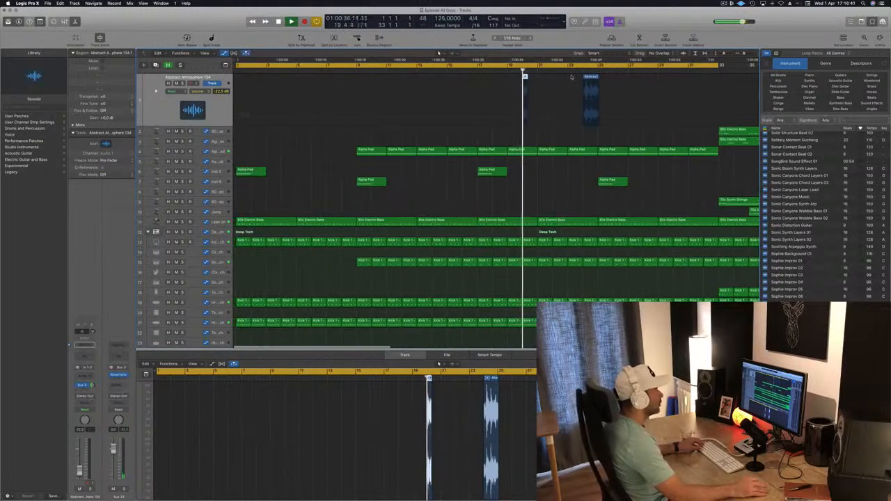
scroll(525, 78, "right", 4)
left_click_drag(656, 79, 591, 78)
left_click(505, 67)
key("super+Left")
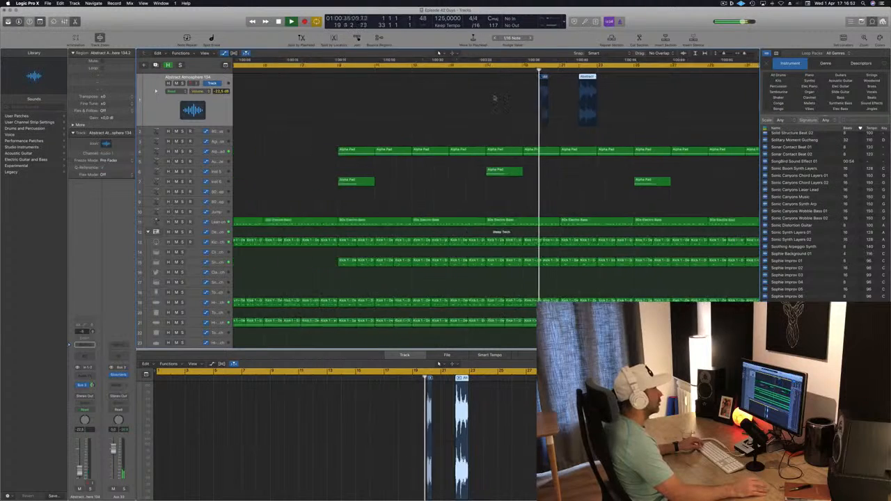
Select both Abstract Atmosphere 134 regions and set the track's volume to -16.0 dB
key("super+Left")
key("super+Left")
left_click(212, 109)
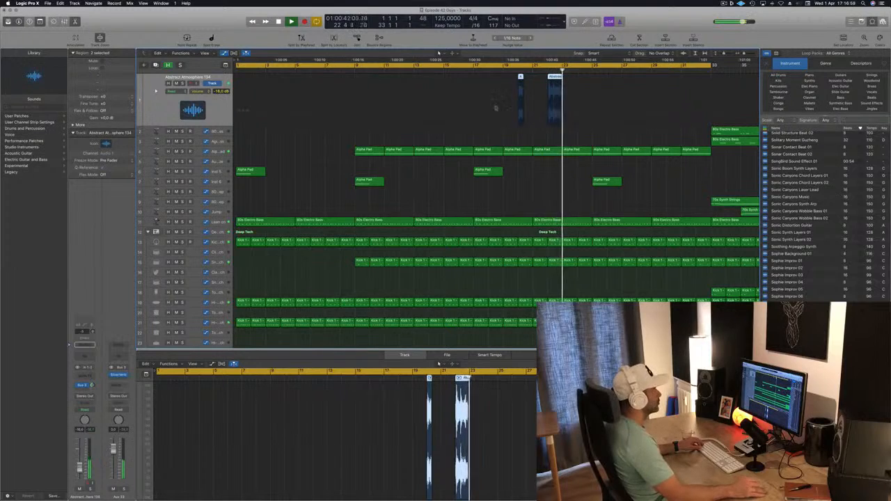
key("shift+space")
key("super+Left")
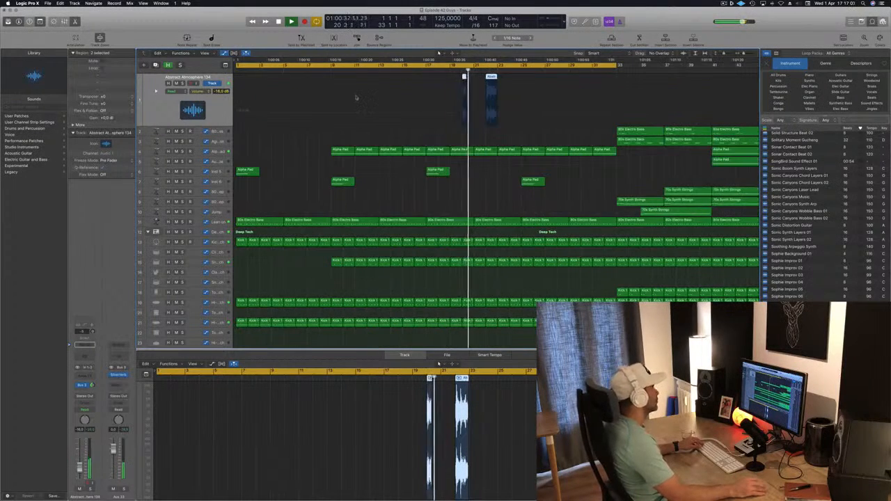
Add a second send from the Abstract Atmosphere 134 track to Bus 11 (Aux 34)
key("super+Left")
key("super+Left")
left_click(84, 391)
mouse_move(84, 400)
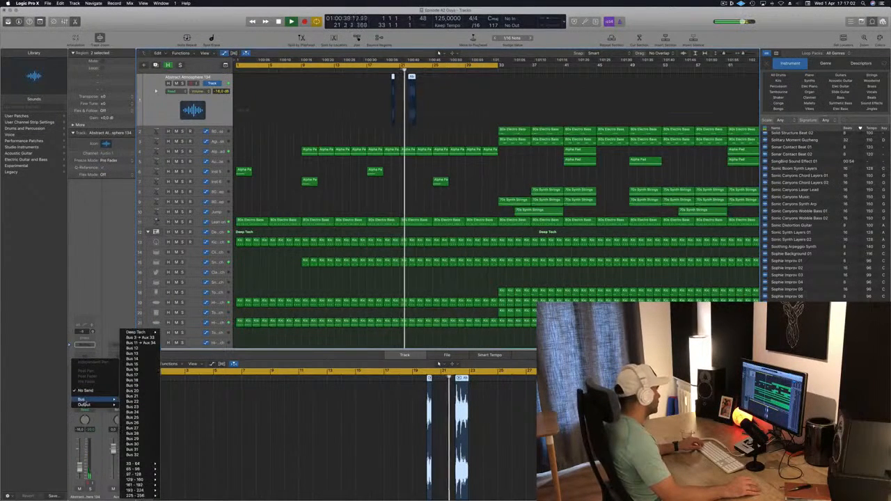
left_click(143, 343)
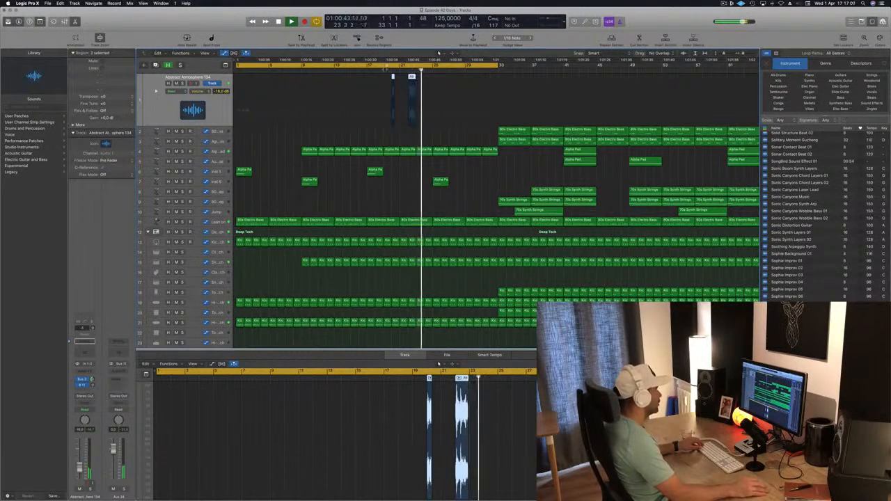
Select the Alpha Pad track that carries automation and listen to the intro from about bar 23
key("super+Left")
key("super+Left")
key("super+Left")
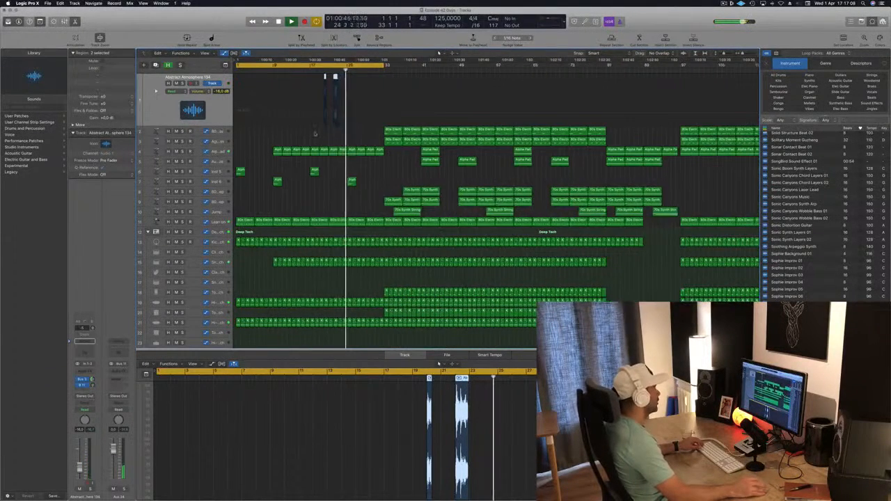
key("super+Left")
key("super+Left")
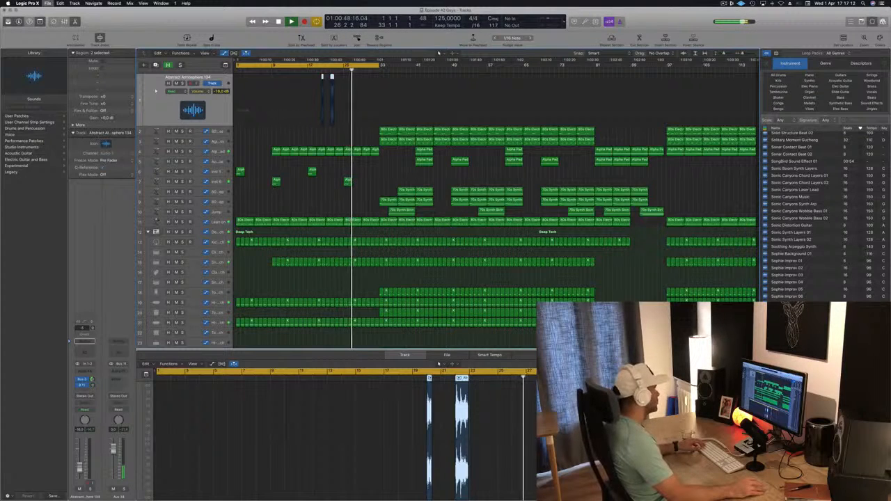
left_click(188, 182)
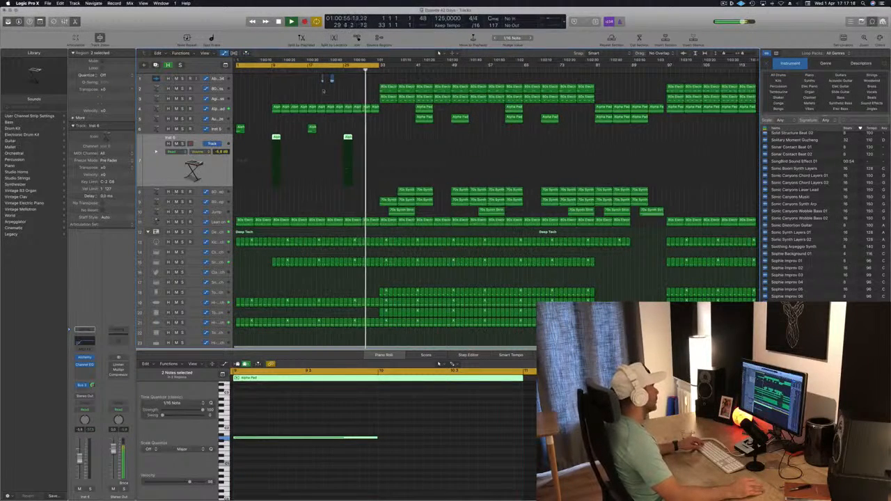
key("Up")
key("Up")
key("Up")
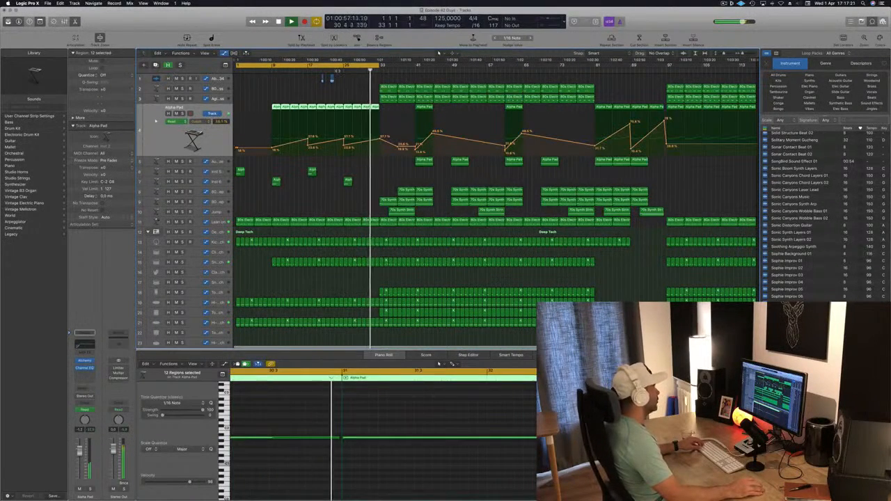
left_click(337, 70)
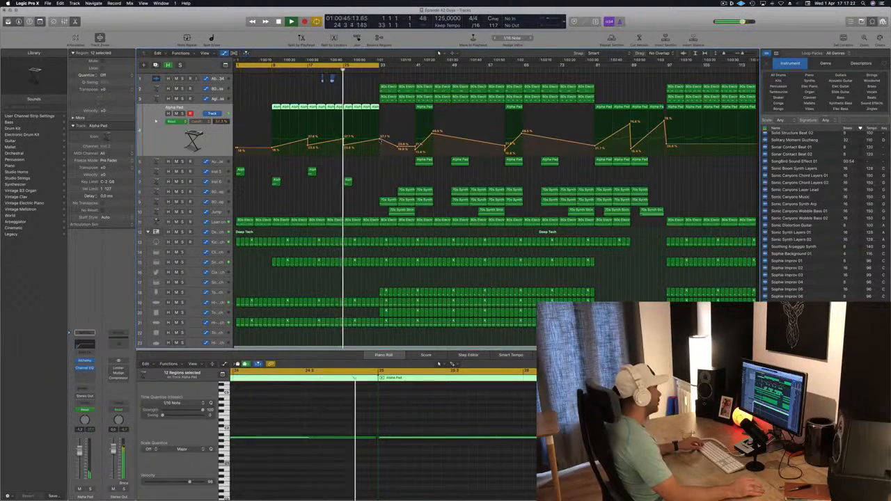
left_click(381, 134)
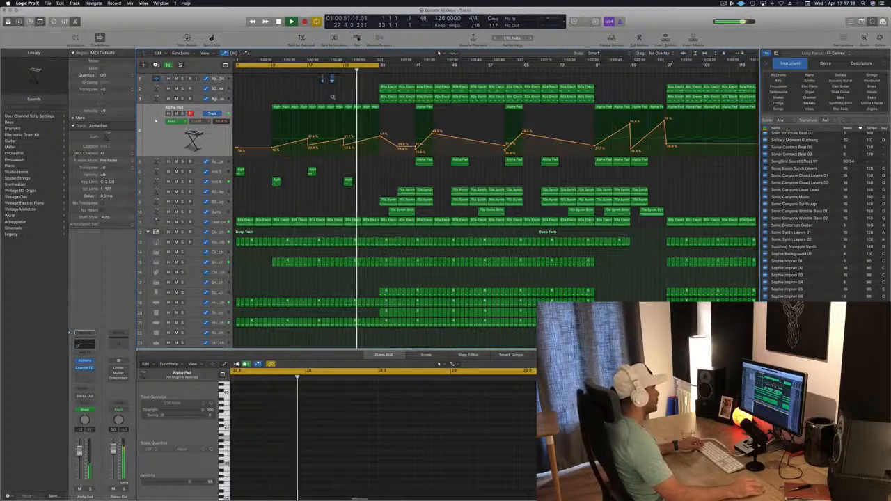
Copy the two Abstract Atmosphere 134 regions eight bars later, to bars 28 and 30
scroll(275, 83, "right", 5)
scroll(275, 83, "left", 2)
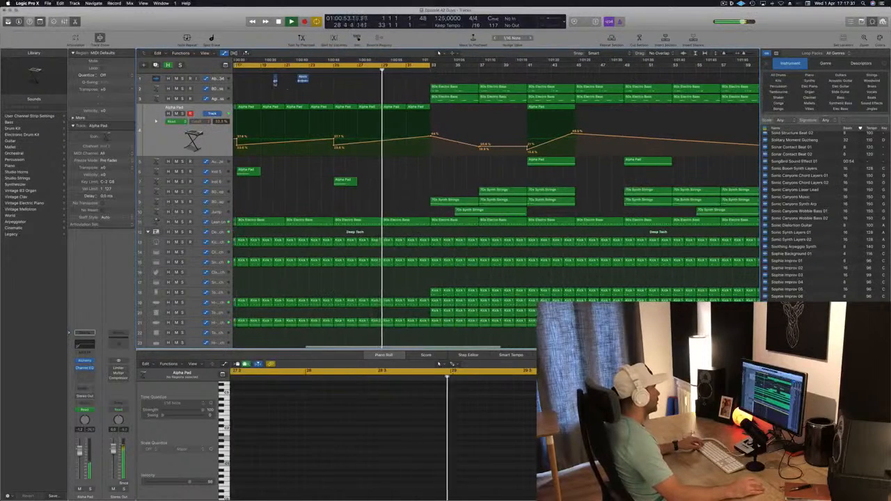
left_click_drag(275, 82, 330, 78)
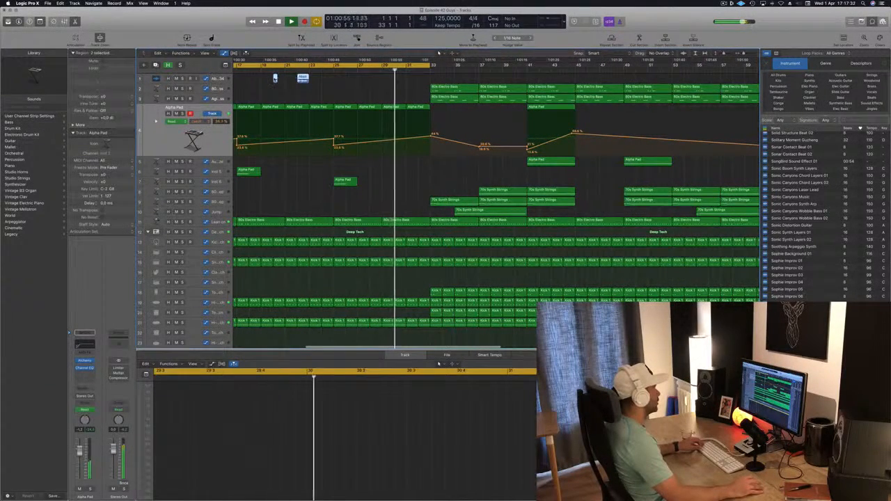
left_click_drag(275, 79, 372, 83)
key("super+Left")
key("super+Left")
left_click(297, 76)
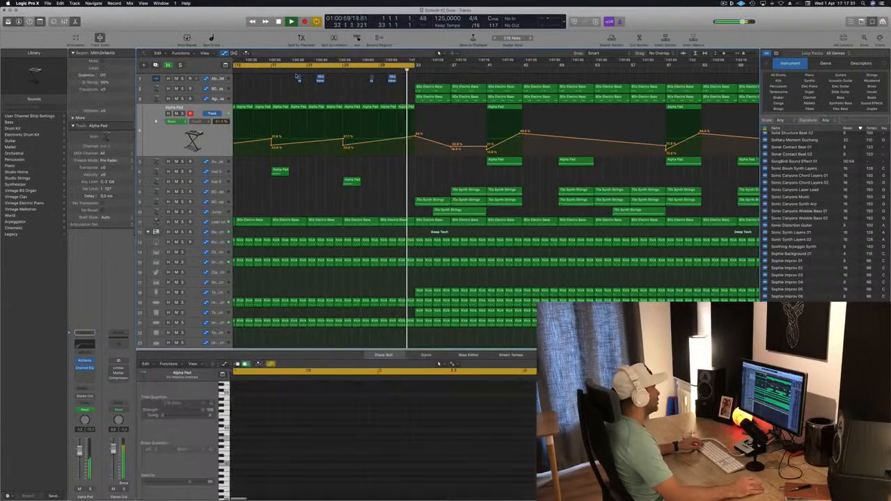
Play the arrangement from about bar 20 and close the loop browser
left_click(296, 70)
key("super+Left")
key("super+Left")
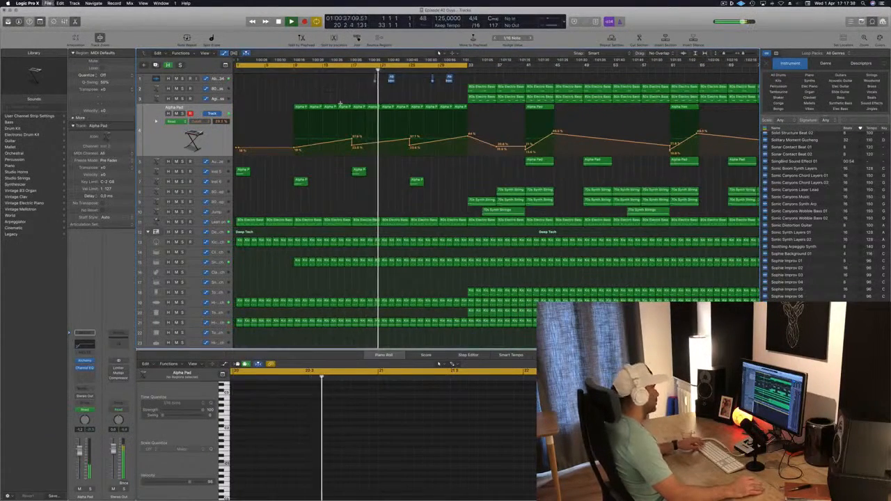
key("super+Left")
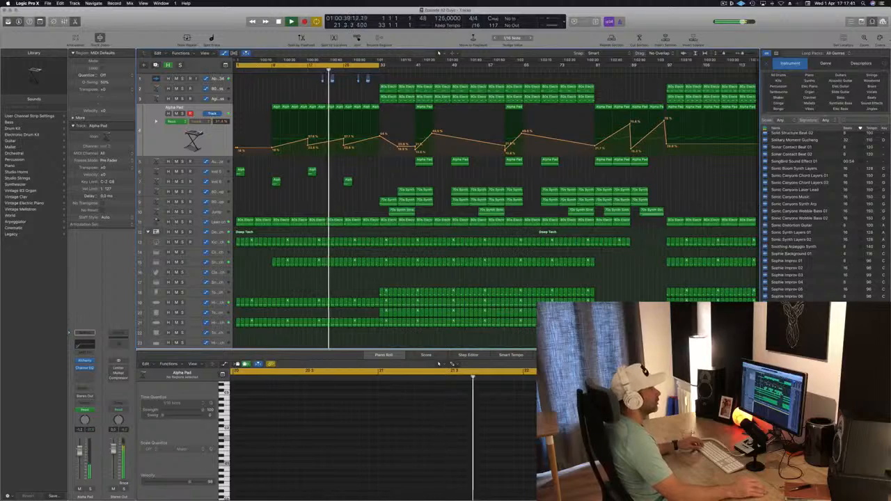
key("o")
key("super+Right")
key("super+Right")
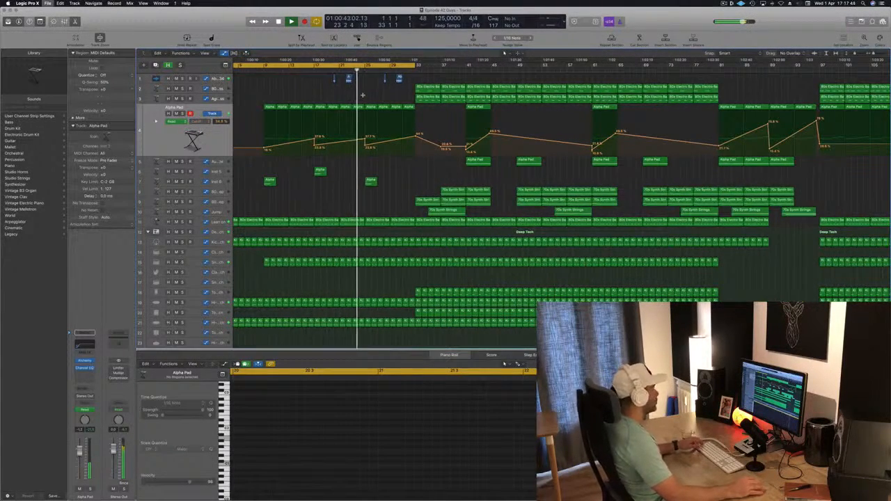
key("super+Left")
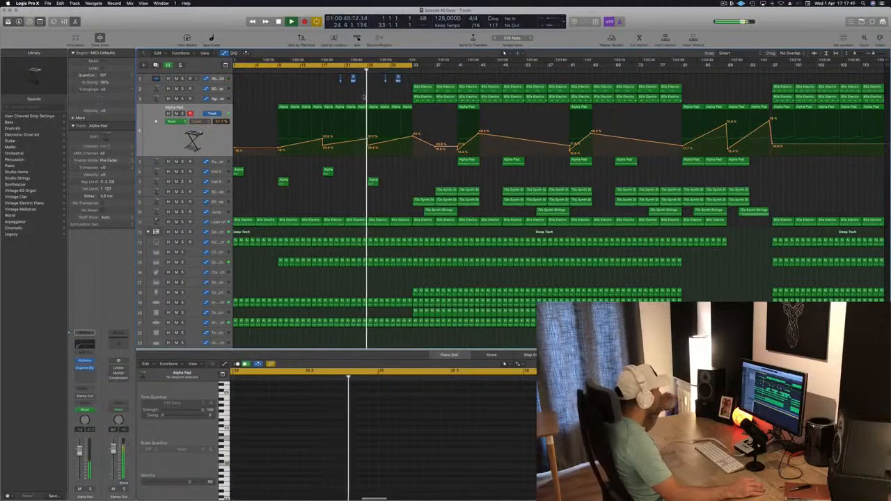
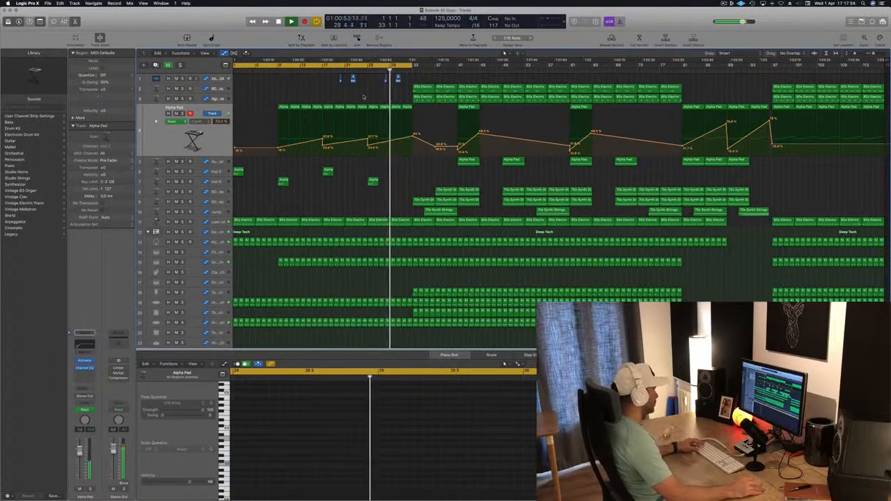
Play the intro from about bar 24 and delete the kick and snare regions in bars 29 to 32
scroll(364, 97, "up", 2)
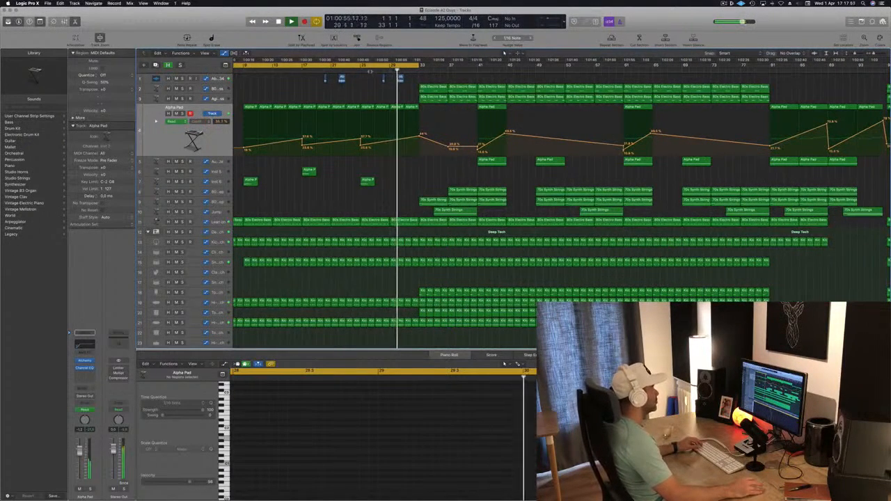
left_click(353, 71)
scroll(388, 151, "left", 2)
scroll(452, 233, "up", 1)
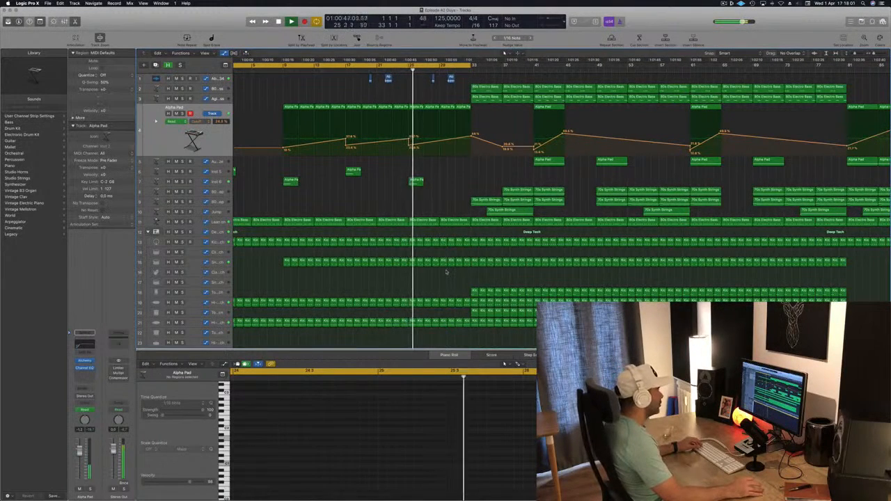
left_click_drag(447, 271, 466, 240)
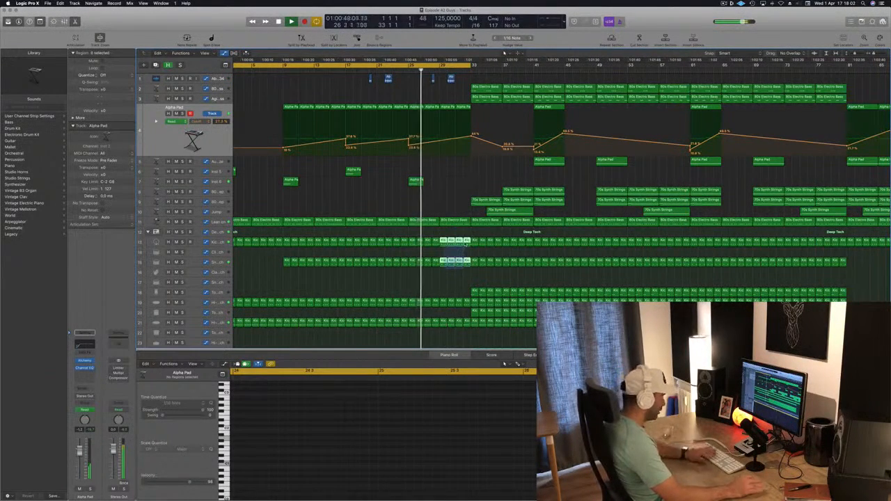
key("Delete")
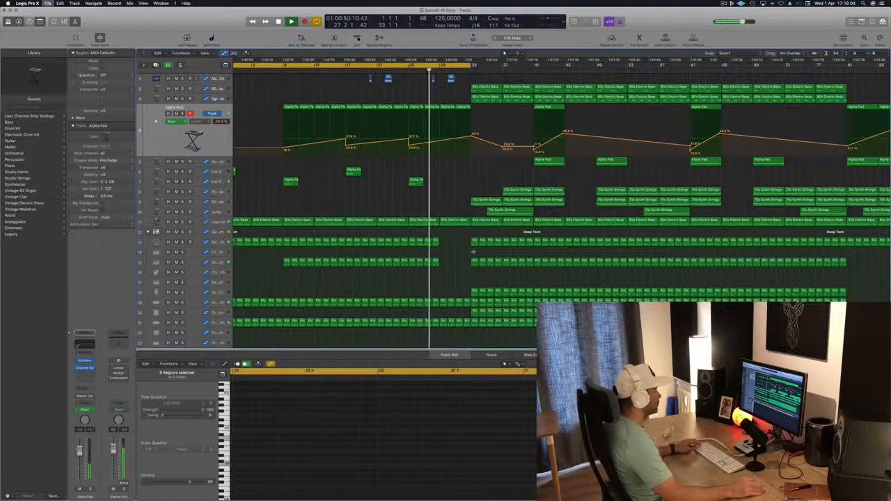
Raise the Alpha Pad automation point at bar 33 so the curve climbs more steeply from bar 29
scroll(474, 244, "right", 3)
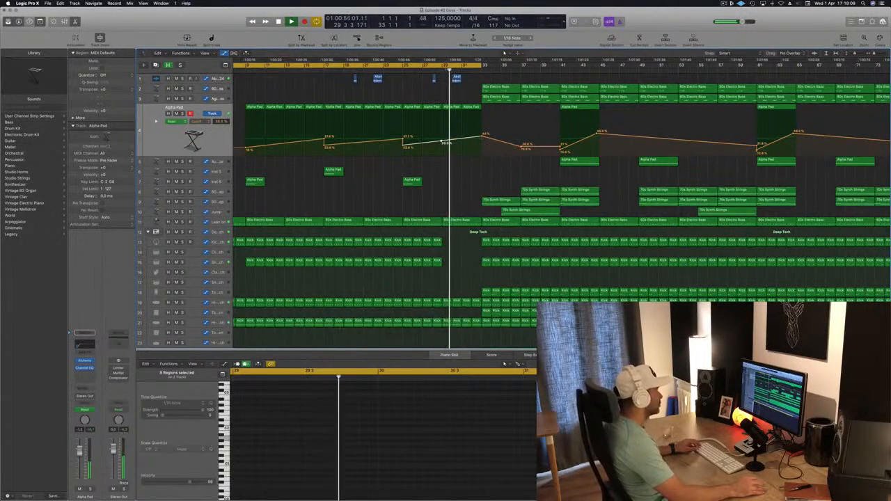
left_click_drag(482, 134, 483, 123)
scroll(482, 125, "left", 2)
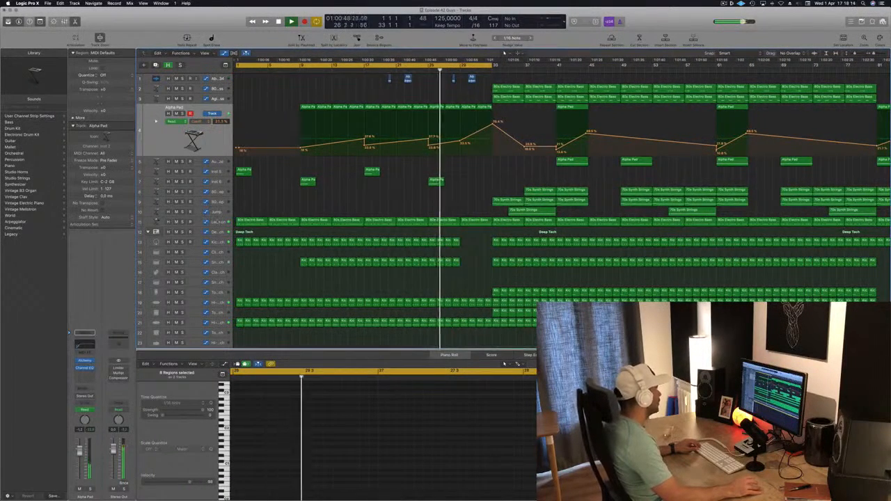
Add automation points on the Lean on track at bars 29 and 33, and raise the frequency towards bar 33
left_click(460, 220)
left_click(461, 204)
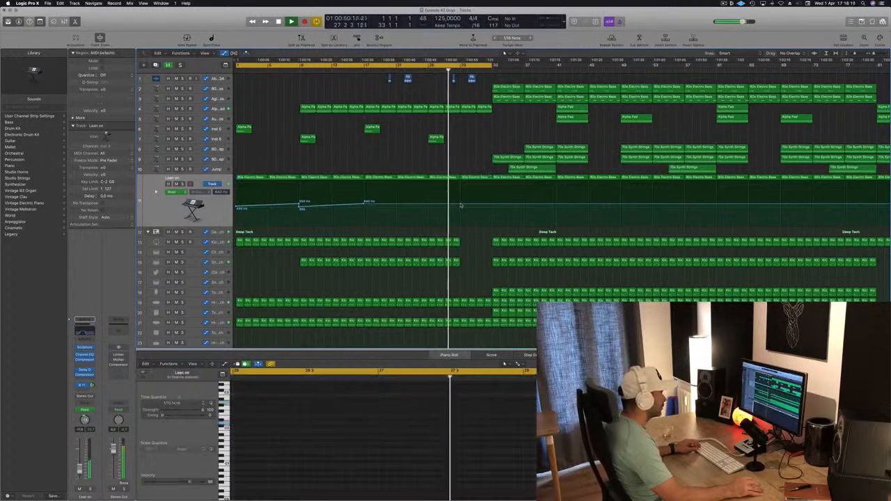
left_click(491, 206)
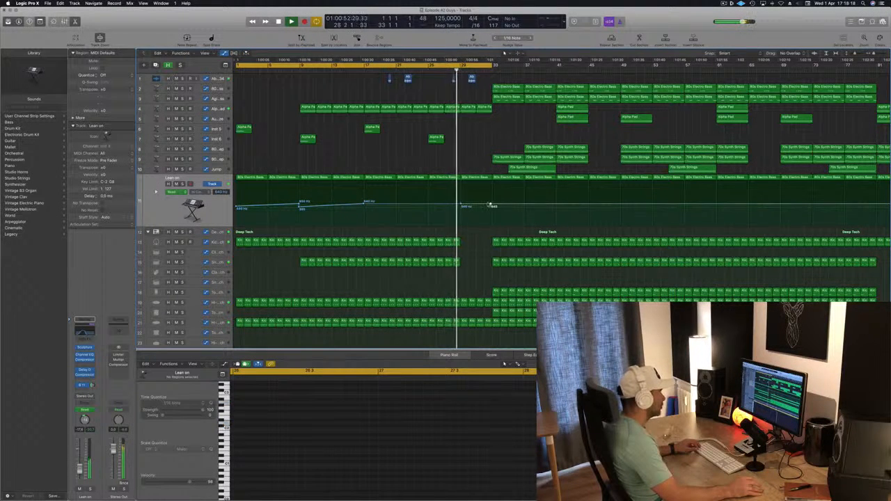
left_click_drag(491, 205, 489, 194)
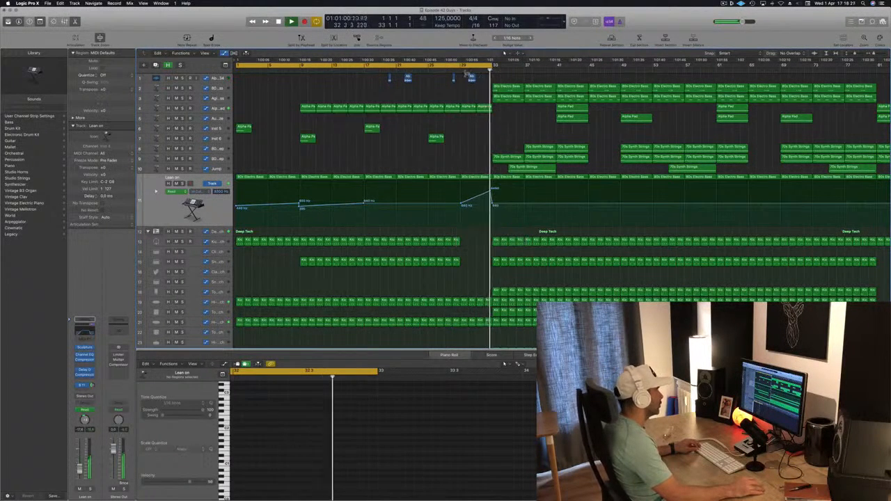
Listen to the transition from about bar 27 and put the four kick regions back in bars 29 to 32
key("shift+comma")
key("super+Left")
scroll(464, 254, "down", 3)
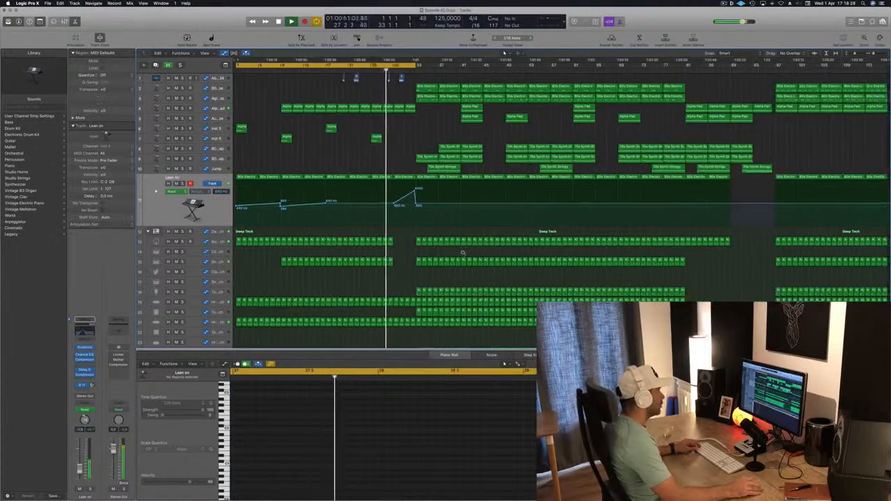
scroll(464, 253, "up", 5)
mouse_move(532, 240)
left_mouse_down()
mouse_move(481, 241)
mouse_move(522, 248)
left_mouse_up()
key("comma")
key("comma")
key("comma")
key("comma")
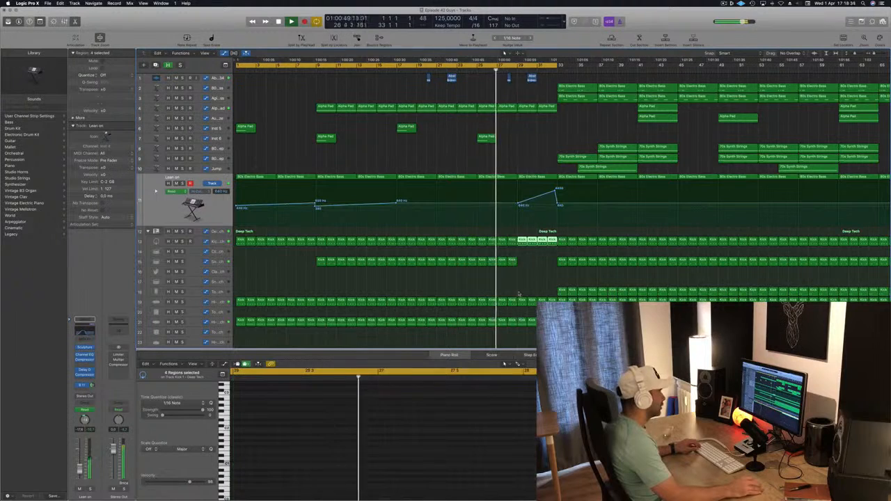
Delete the two hi-hat tracks' regions and the ride regions in bars 29 to 32
left_click_drag(521, 291, 548, 325)
key("Delete")
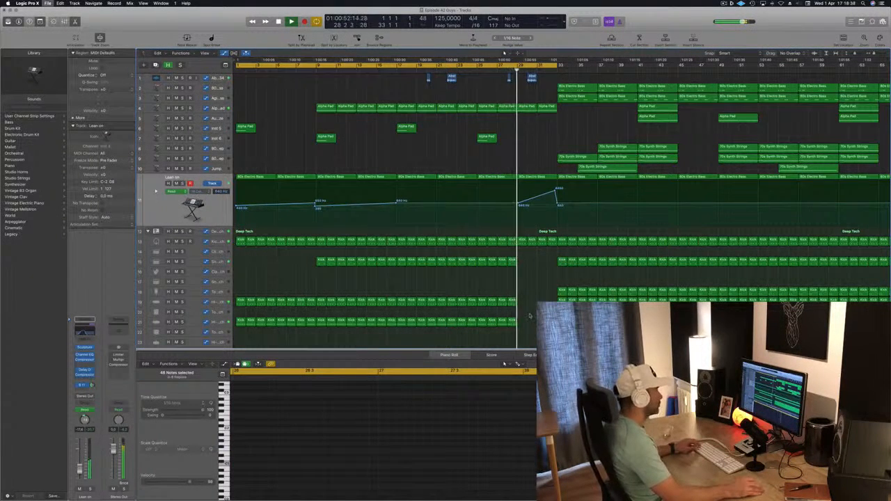
scroll(441, 309, "left", 3)
scroll(442, 309, "down", 4)
scroll(441, 309, "down", 1)
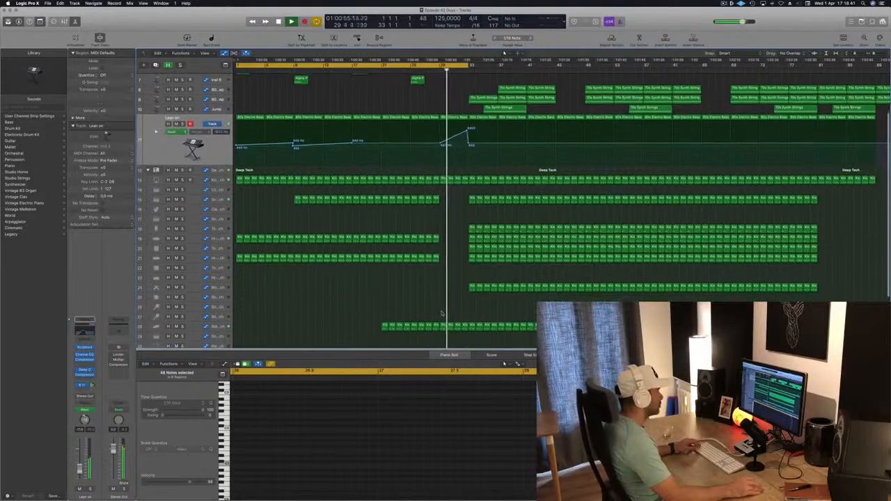
left_click_drag(441, 315, 463, 340)
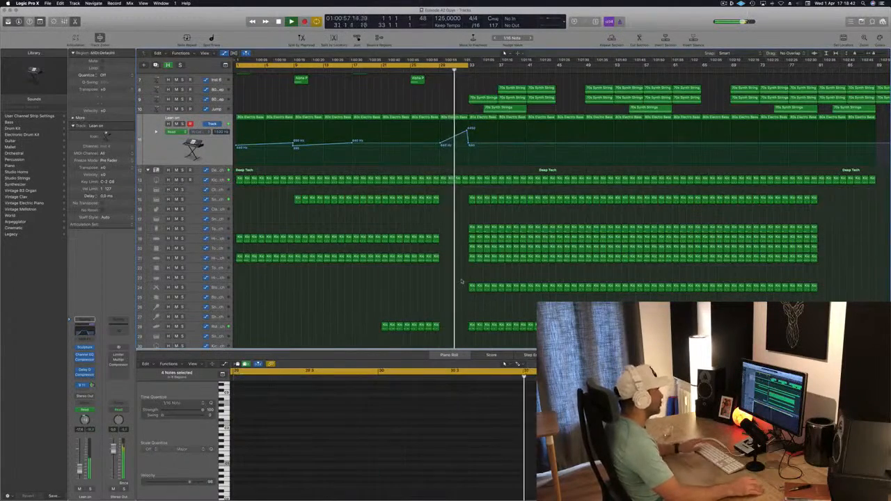
scroll(461, 339, "up", 5)
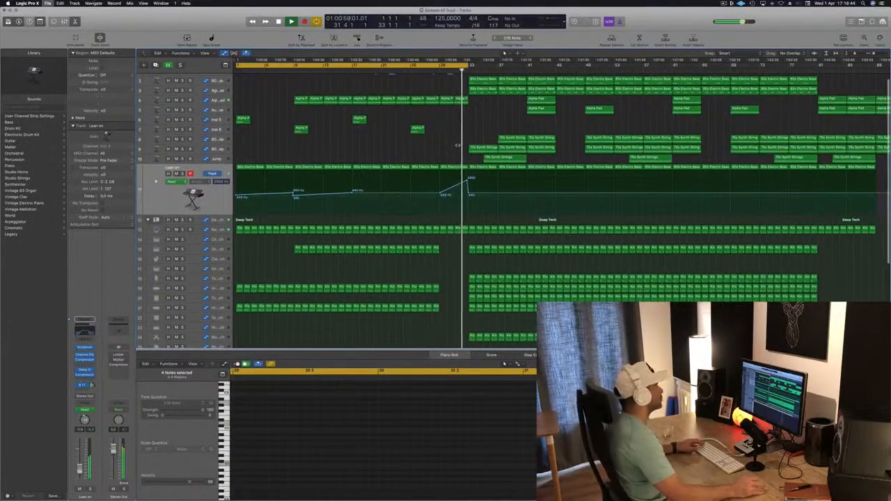
Listen to the transition into bar 33 from about bar 27 with smaller track heights, and save the project
left_click(431, 69)
key("space")
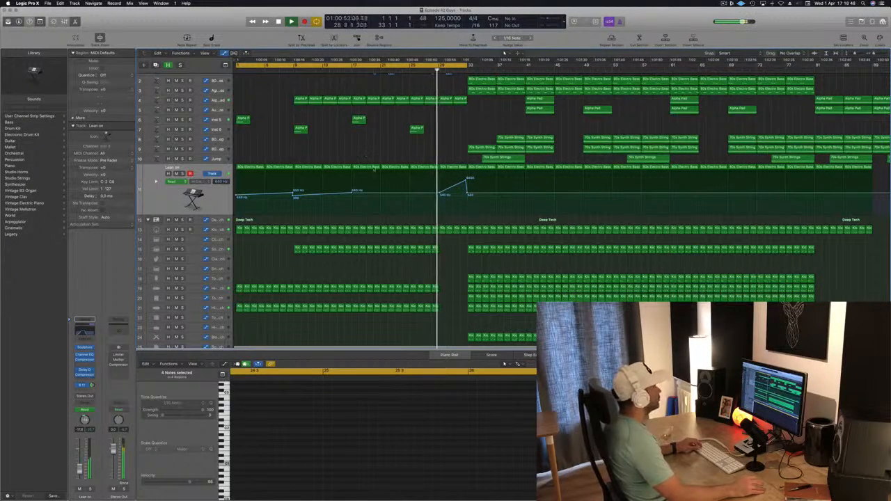
key("super+Up")
key("super+Up")
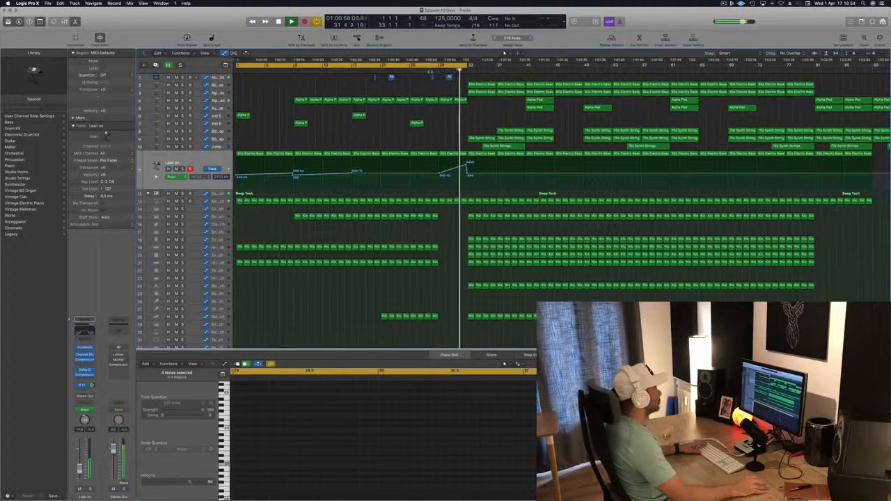
left_click(424, 70)
key("super+s")
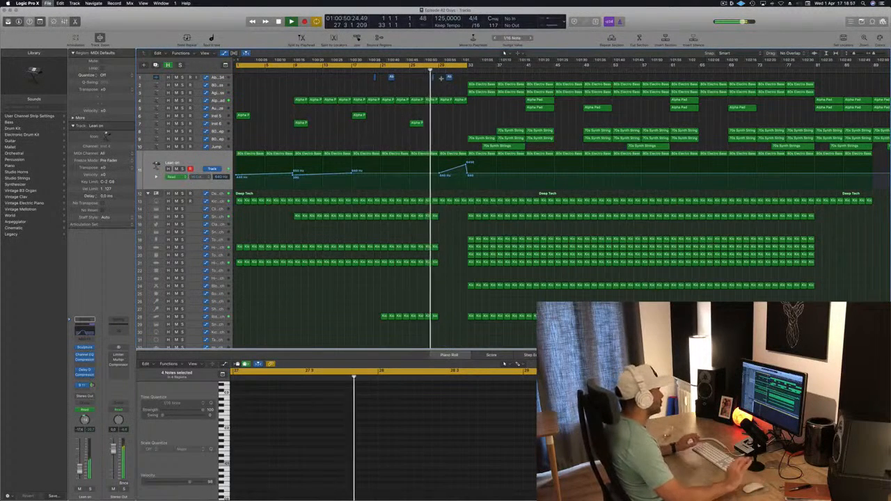
left_click(724, 4)
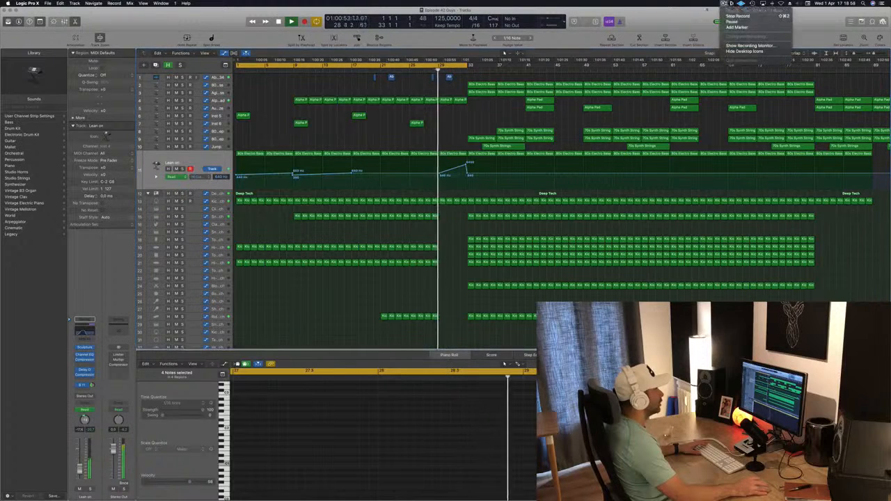
left_click(724, 4)
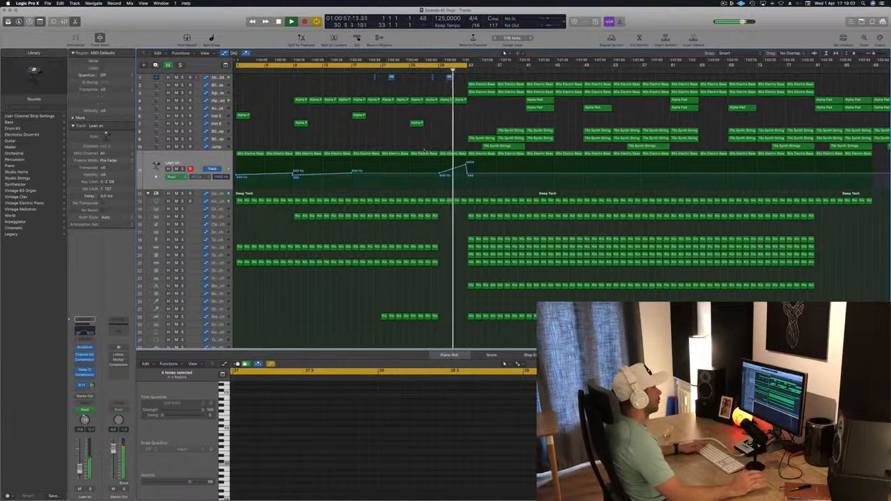
Stop playback at bar 28, insert a Channel EQ on Stereo Out and swap it with the Limiter in the first effect slot
key("space")
left_click(431, 70)
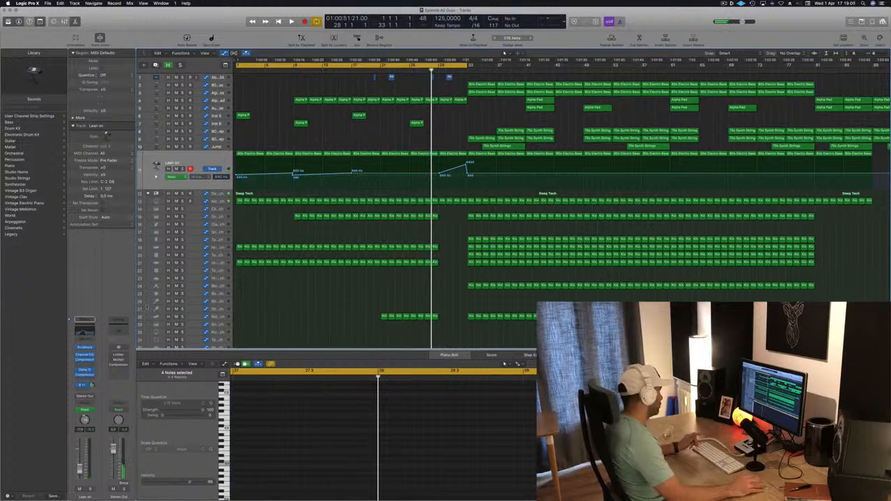
left_click(119, 329)
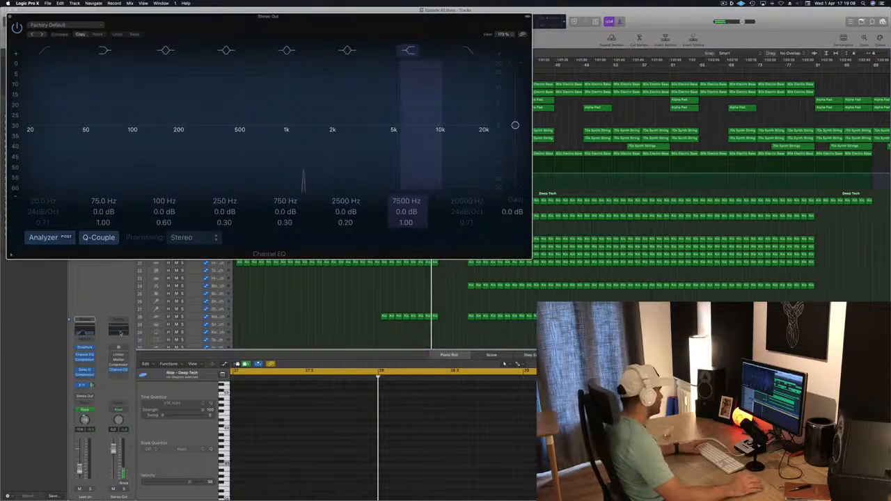
left_click_drag(120, 372, 120, 357)
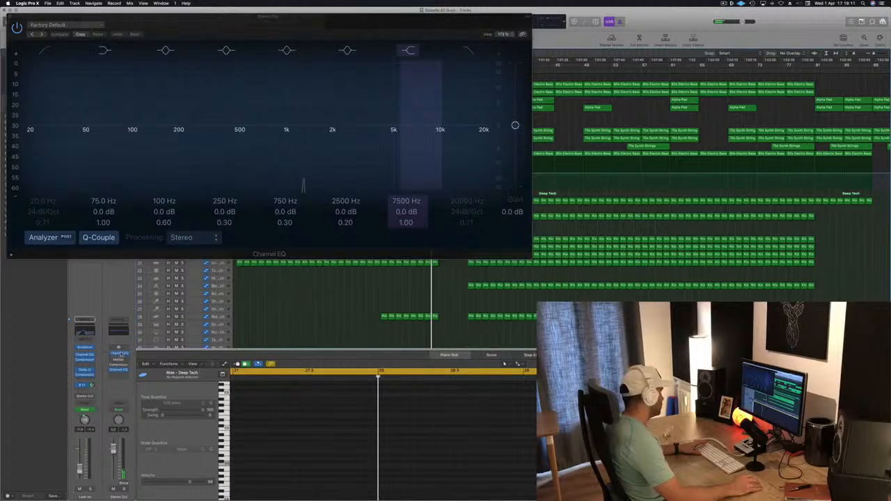
Open the Stereo Out Channel EQ, move its window clear of the intro and close the Limiter window
left_click(119, 357)
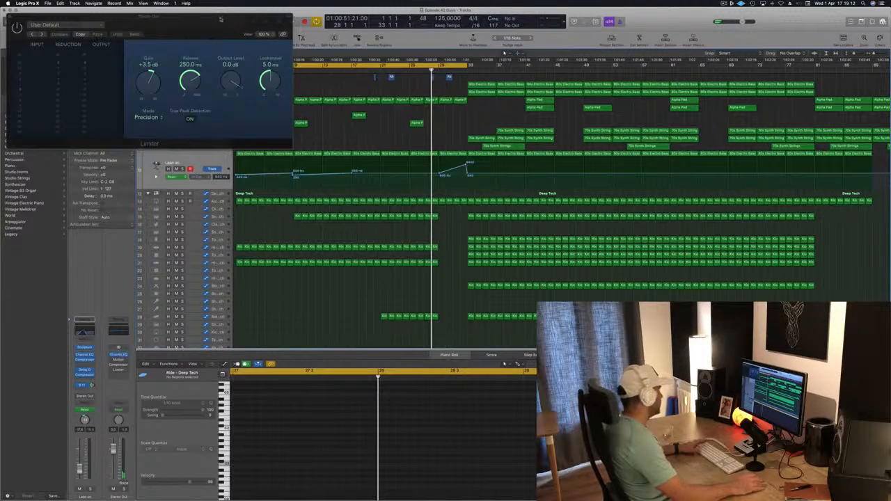
left_click_drag(220, 19, 525, 80)
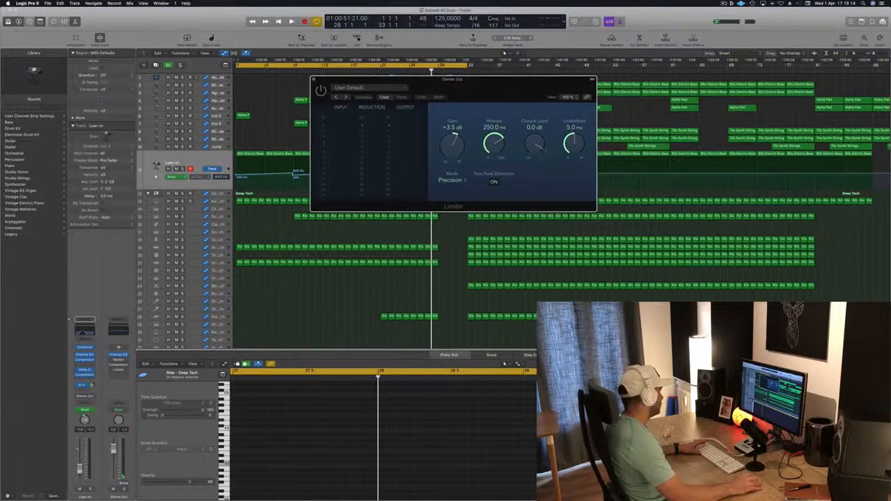
left_click(119, 355)
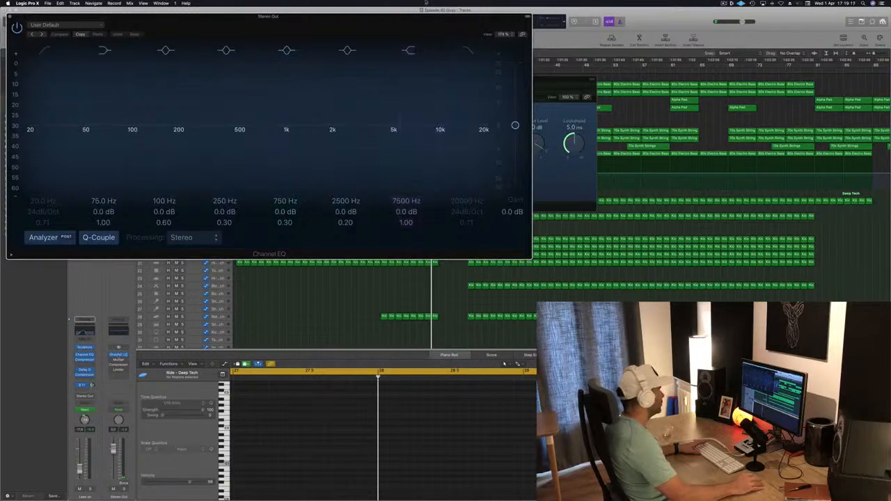
left_click_drag(430, 39, 890, 159)
left_click_drag(592, 97, 569, 90)
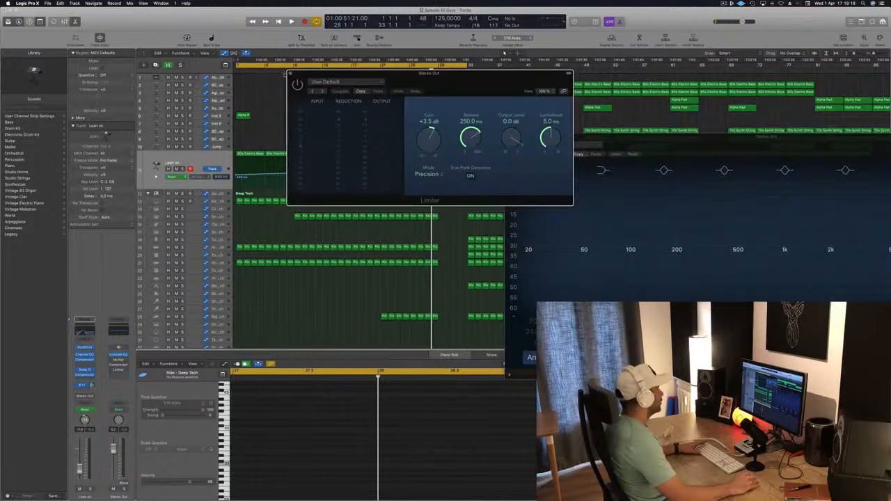
key("super+w")
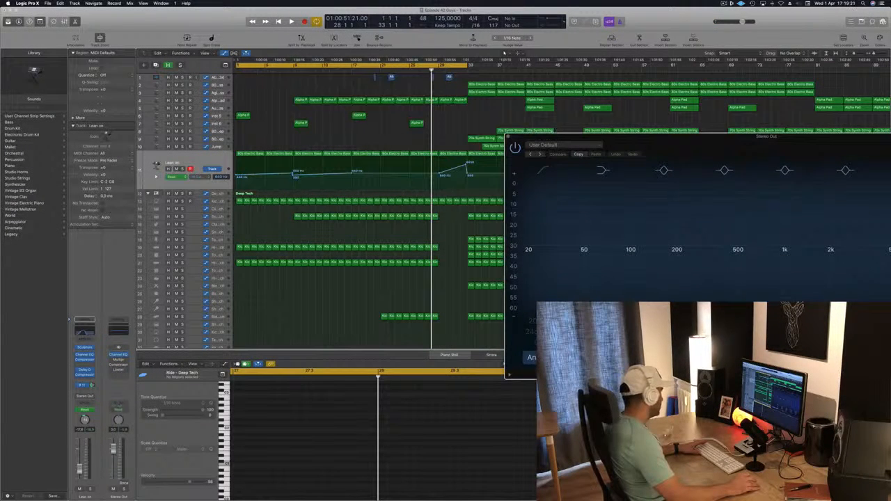
right_click(124, 394)
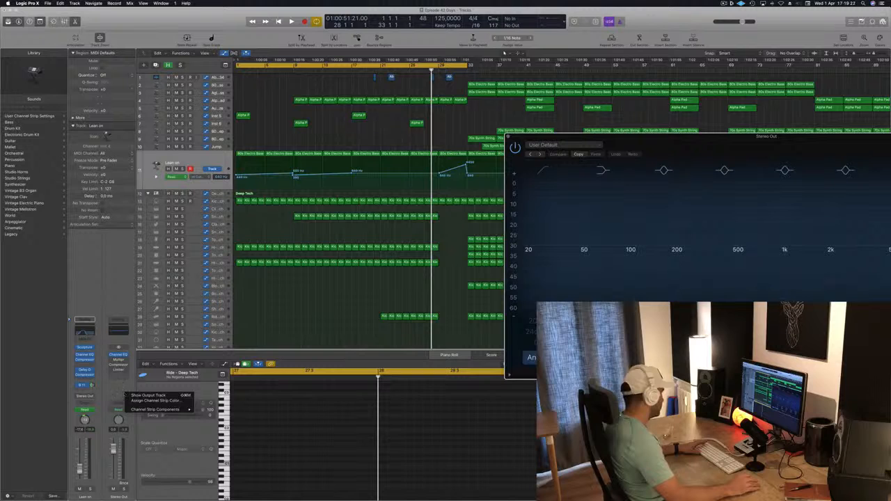
right_click(122, 497)
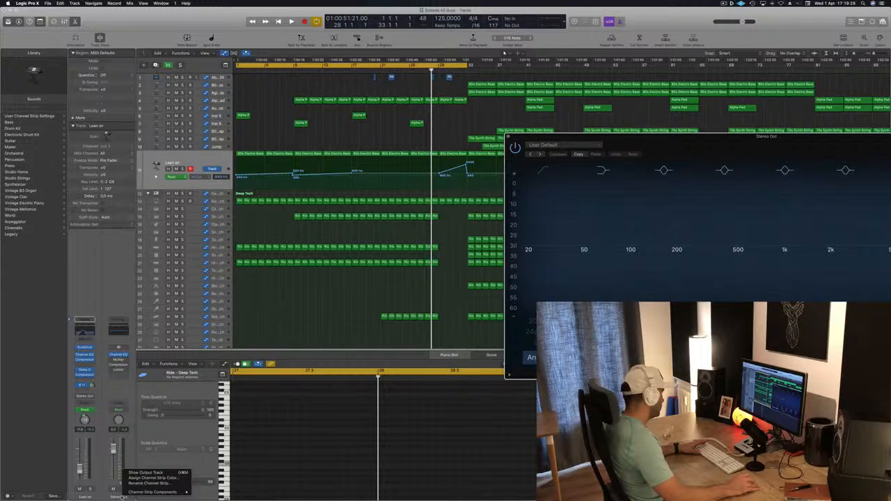
mouse_move(136, 491)
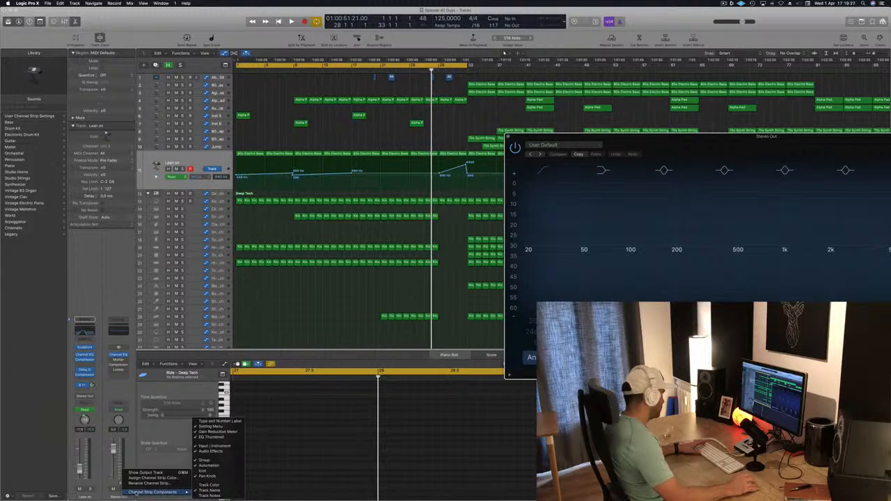
left_click(121, 253)
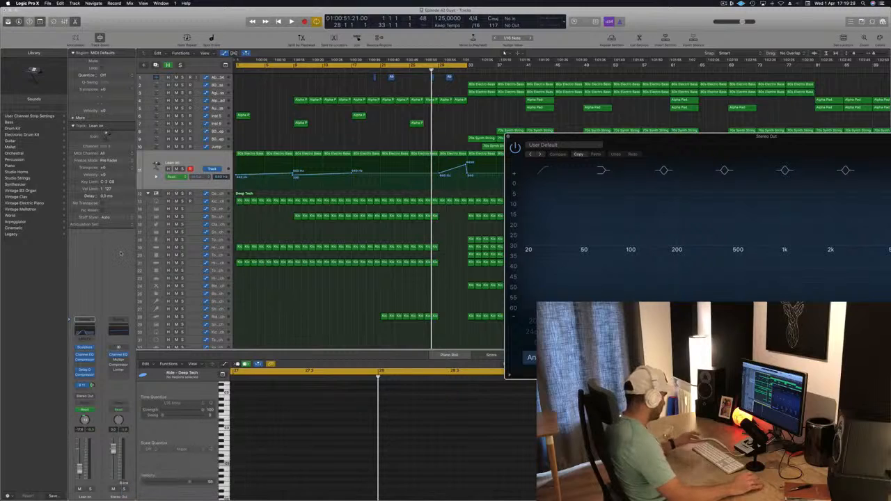
Show the mixer, select the Stereo Out channel strip at its far end, and reposition the Channel EQ window over the arrangement
key("x")
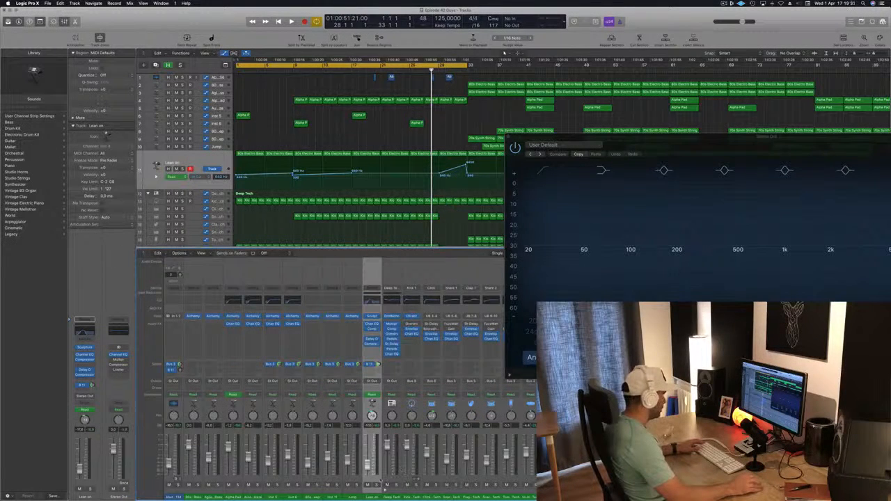
left_click_drag(716, 137, 245, 55)
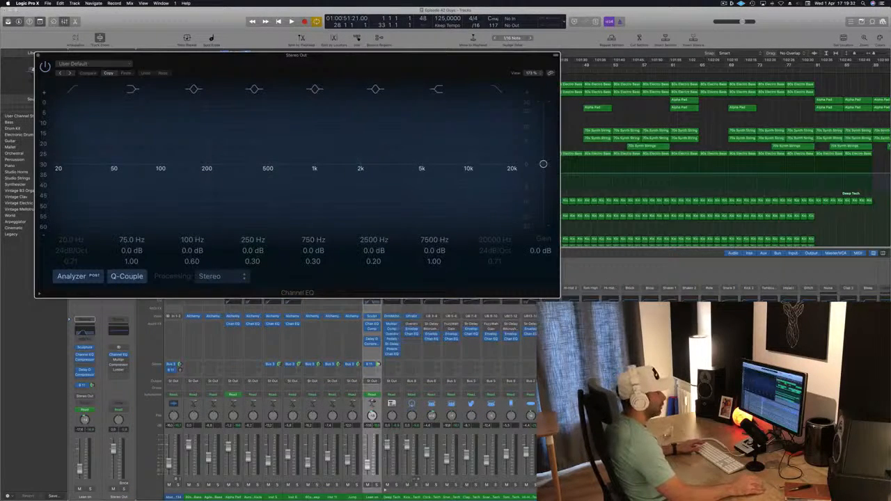
scroll(348, 397, "right", 10)
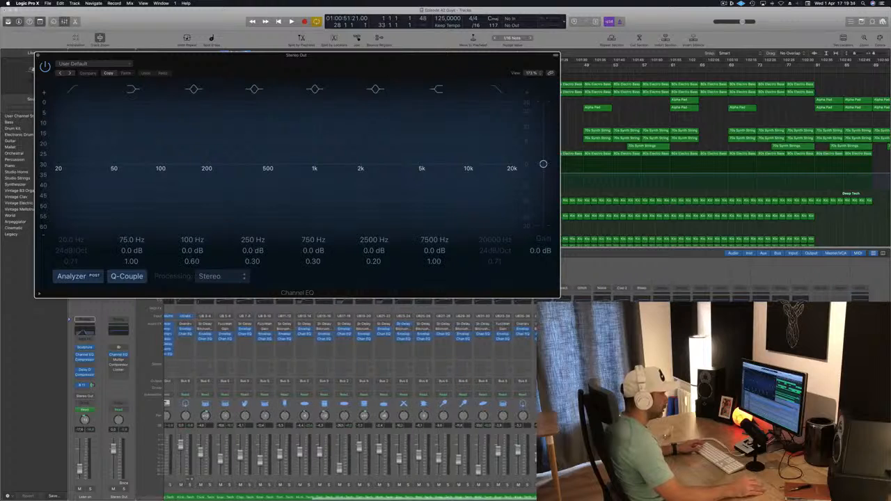
mouse_move(320, 496)
left_click(860, 292)
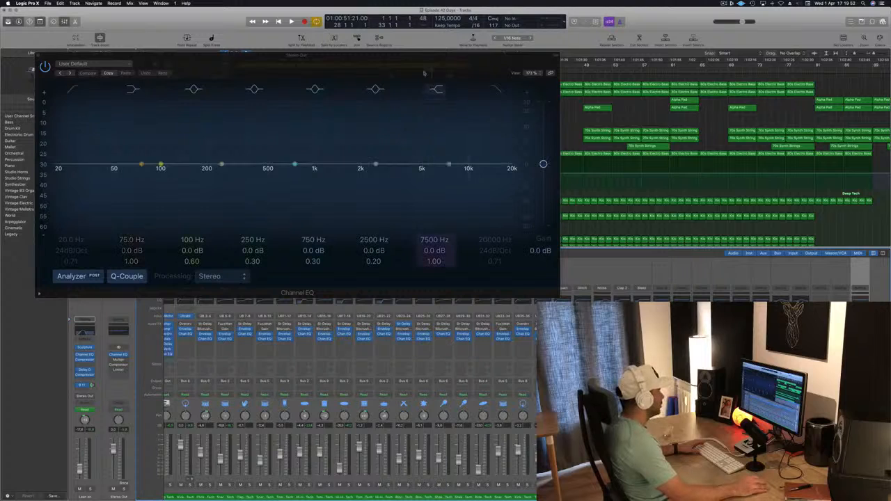
left_click_drag(421, 71, 593, 64)
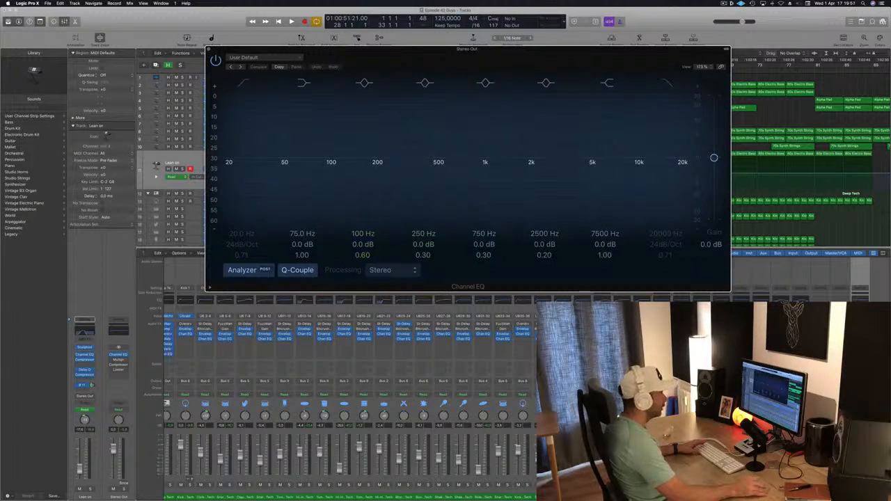
Enable the Stereo Out EQ's high cut at 16800 Hz with 48 dB/Oct and Q 0.60, and set the channel's automation to Touch
key("super+w")
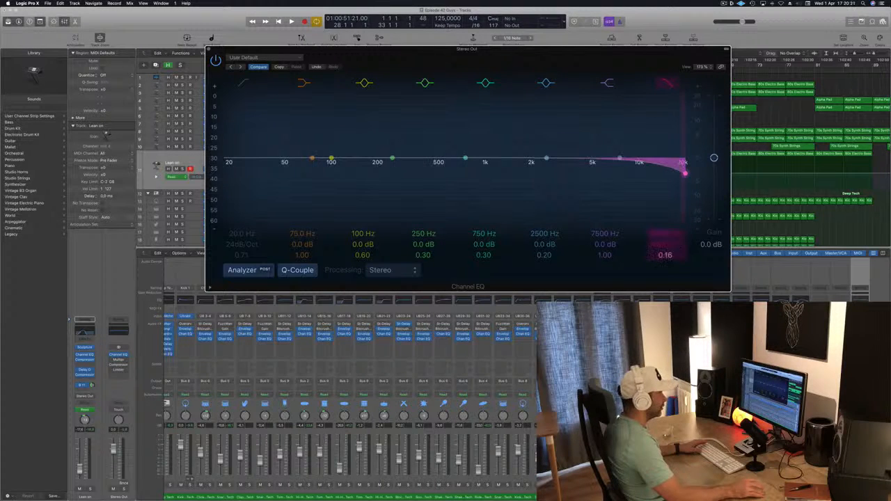
mouse_move(665, 255)
left_mouse_down()
mouse_move(665, 209)
mouse_move(664, 262)
left_mouse_up()
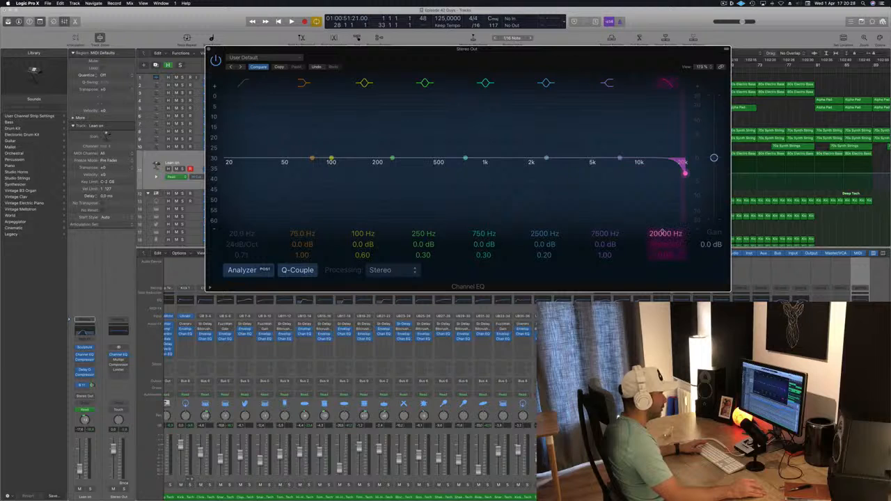
mouse_move(684, 172)
left_mouse_down()
mouse_move(567, 172)
mouse_move(673, 172)
left_mouse_up()
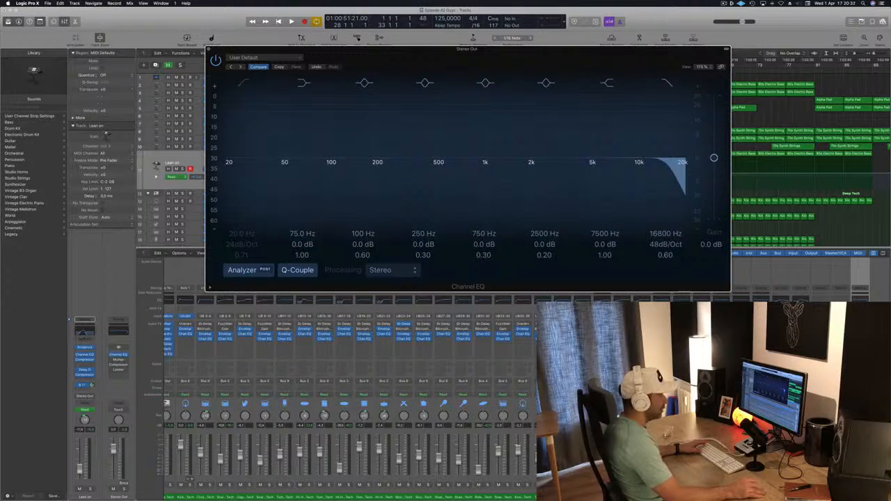
left_click(118, 410)
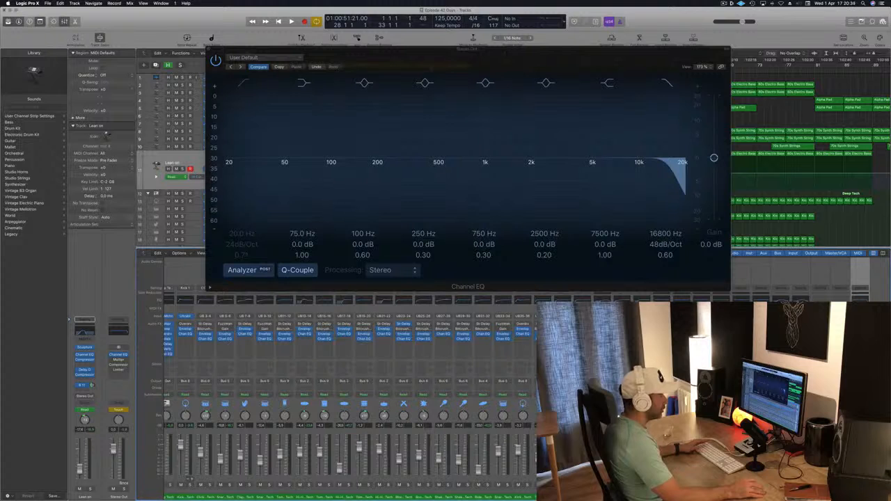
Record a sweep of the high cut frequency during playback from bar 1, close the Channel EQ, and stop playback
key("space")
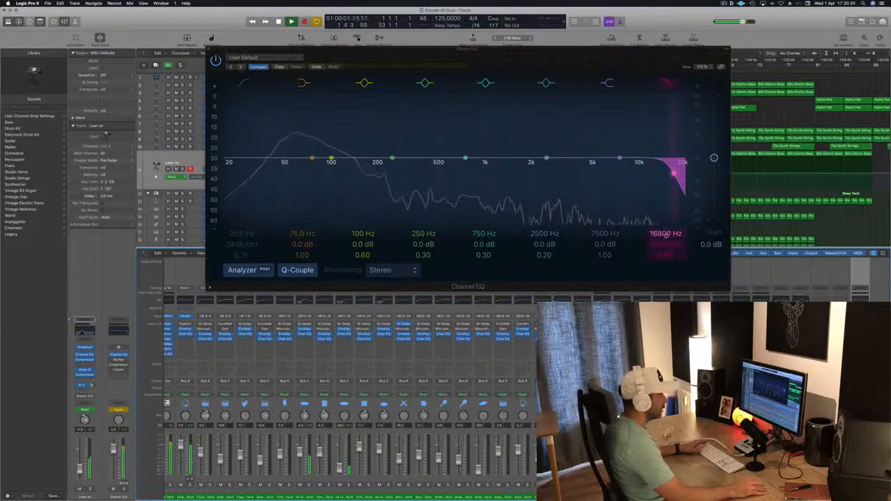
mouse_move(674, 173)
left_mouse_down()
mouse_move(384, 172)
mouse_move(674, 172)
left_mouse_up()
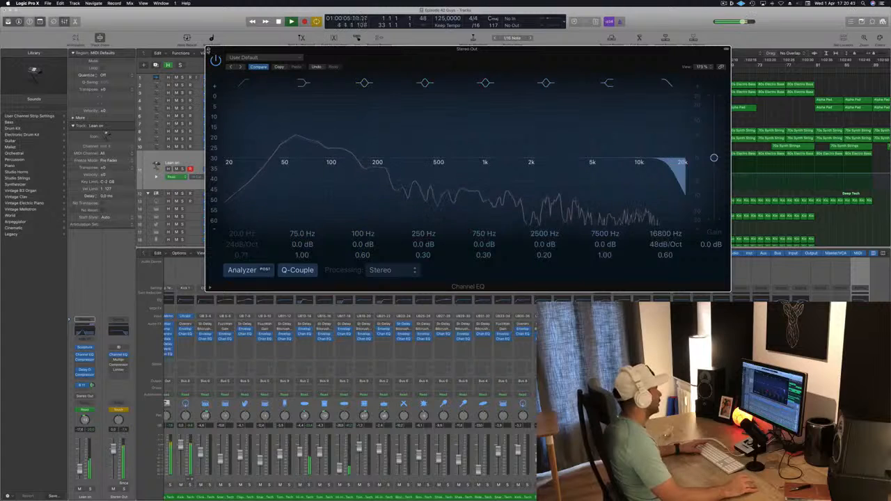
left_click(212, 50)
key("space")
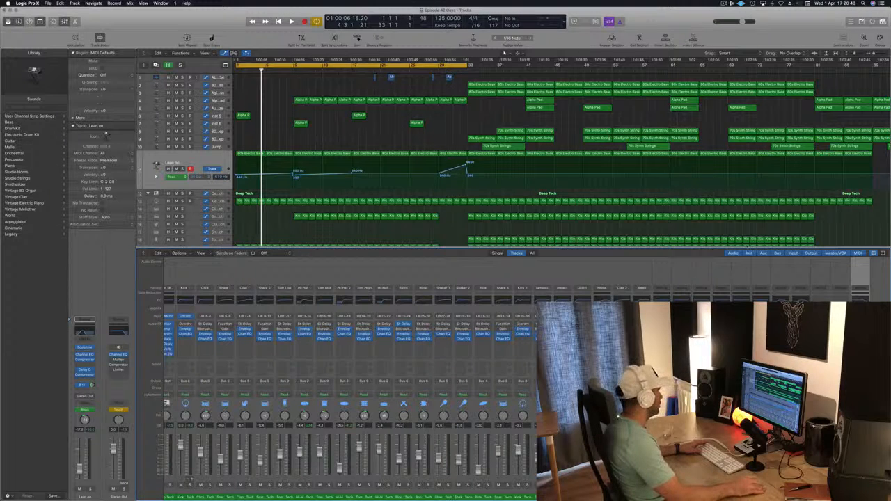
Select the Stereo Out track at the end of the track list and clear its recorded high cut automation curve
scroll(201, 229, "down", 10)
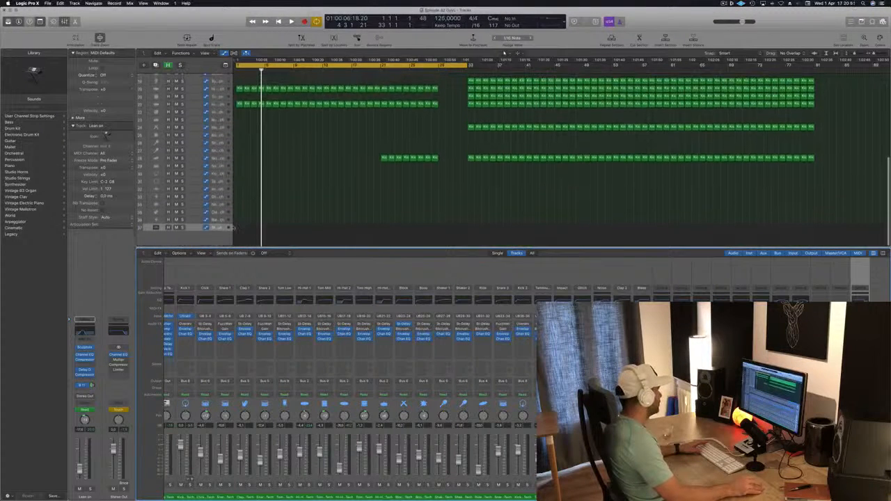
left_click(199, 229)
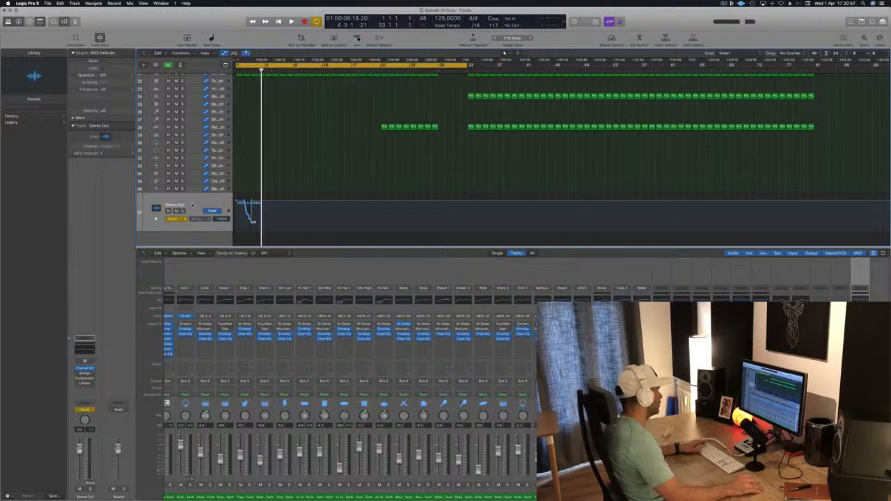
scroll(197, 141, "up", 1)
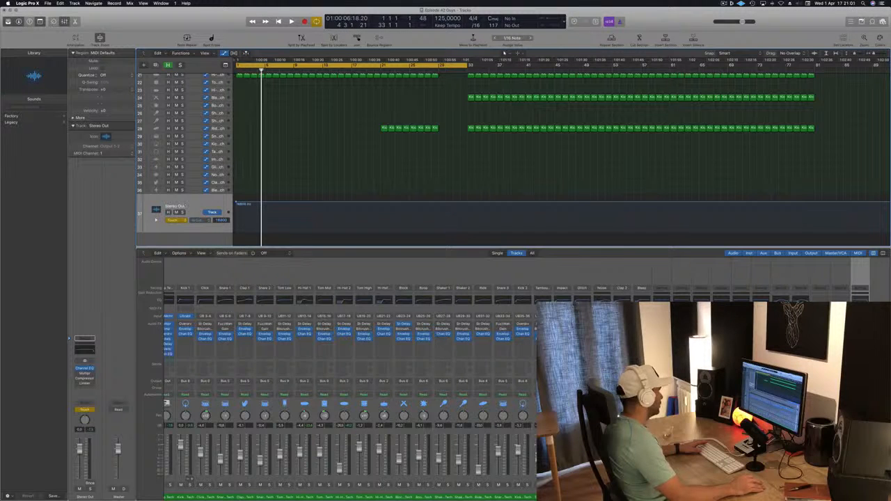
scroll(465, 225, "up", 1)
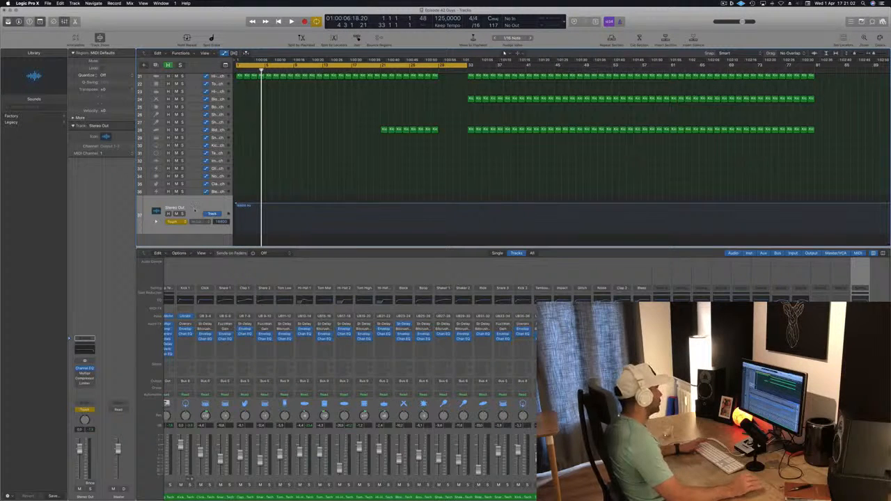
Raise the Stereo Out high cut automation line to 20000 Hz from bar 1, add a point at bar 29, and start playback
key("Return")
key("space")
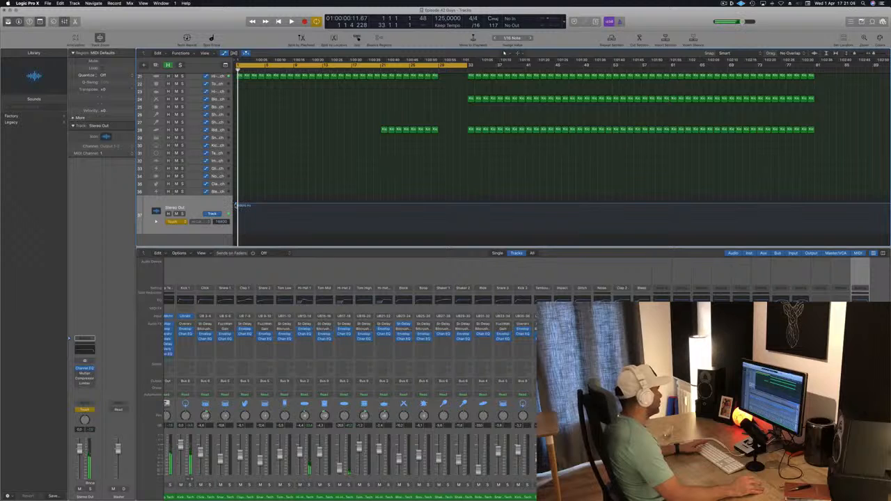
left_click_drag(236, 205, 236, 201)
key("space")
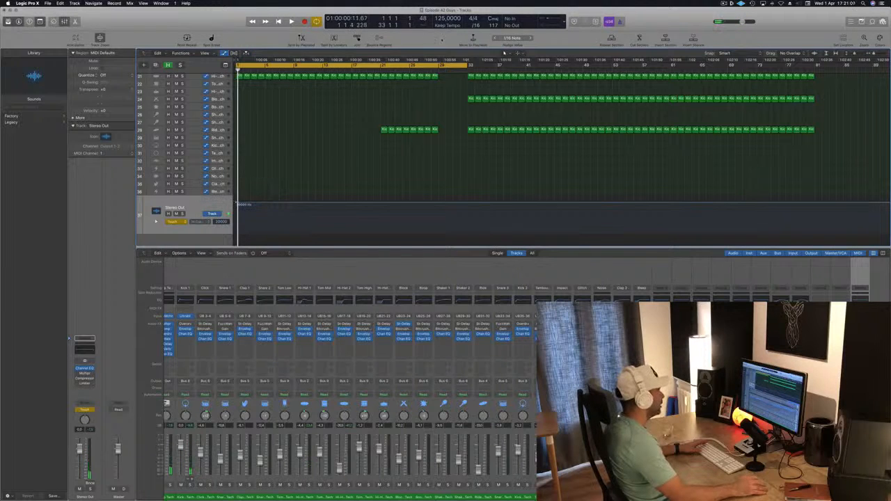
key("space")
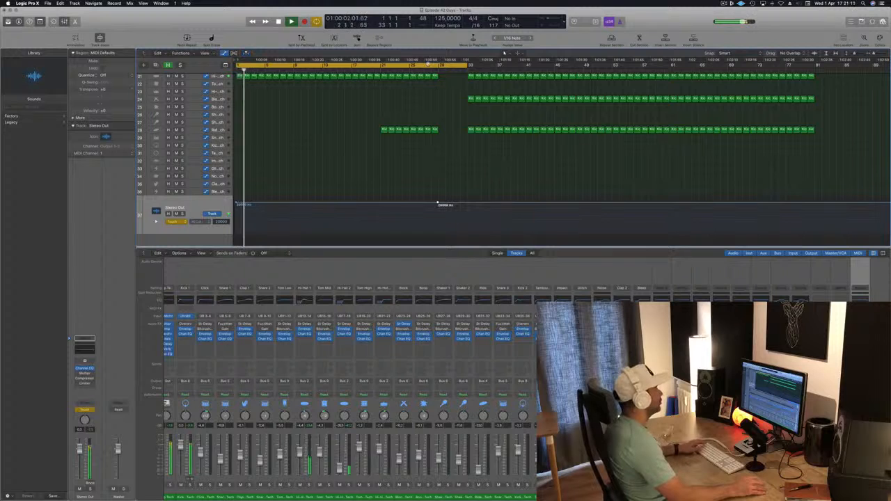
Cycle bars 25 to 33 and shape the high cut automation to dip from 20000 Hz and return by bar 33, removing the bar 29 point
left_click_drag(416, 67, 467, 70)
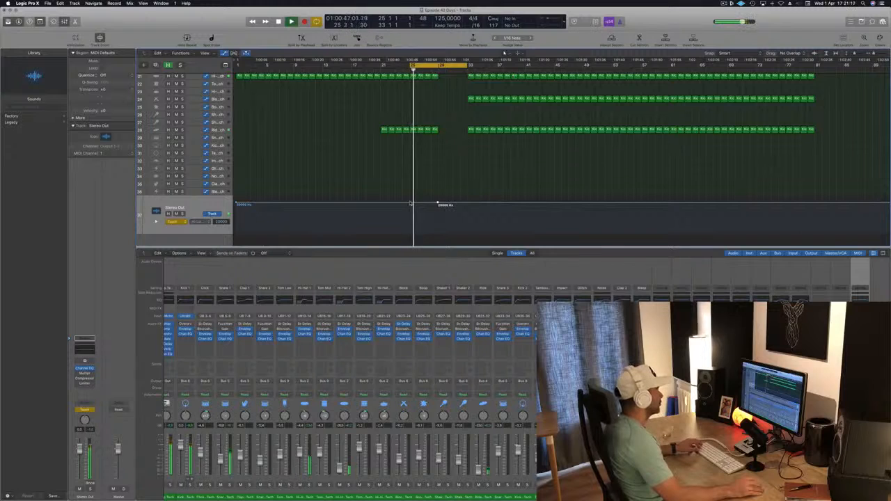
left_click_drag(437, 205, 468, 202)
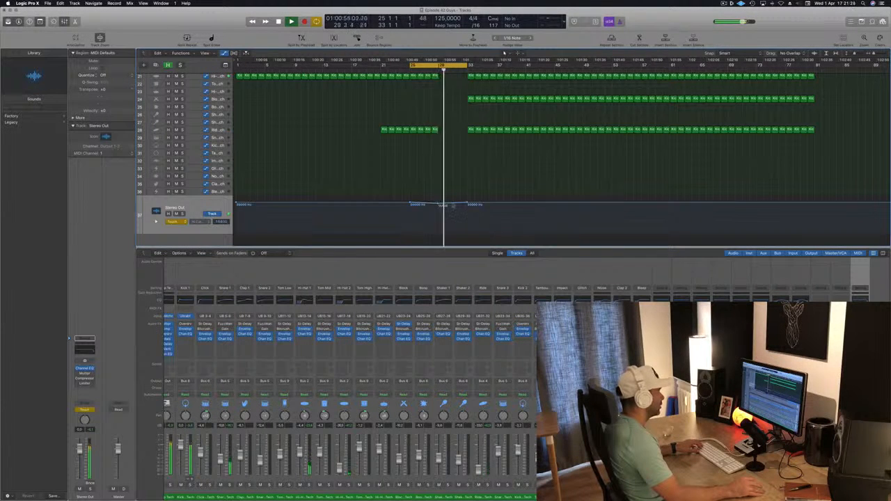
left_click_drag(449, 205, 453, 223)
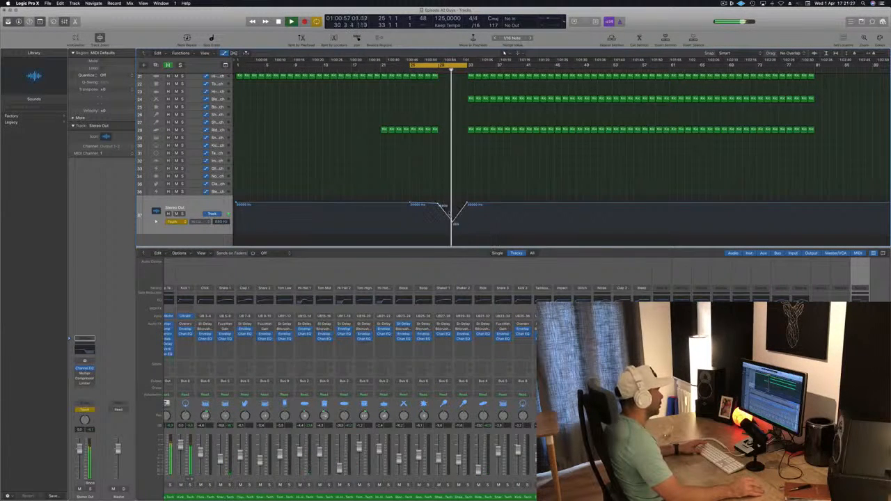
double_click(437, 204)
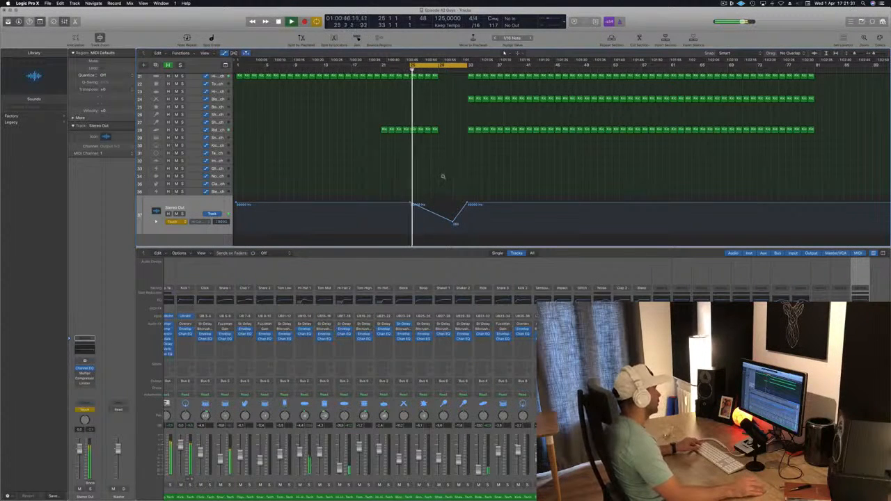
Set the Stereo Out track's automation mode to Read, with the timeline enlarged around bars 25 to 33
key("super+Right")
key("super+Right")
key("super+Right")
left_click(173, 221)
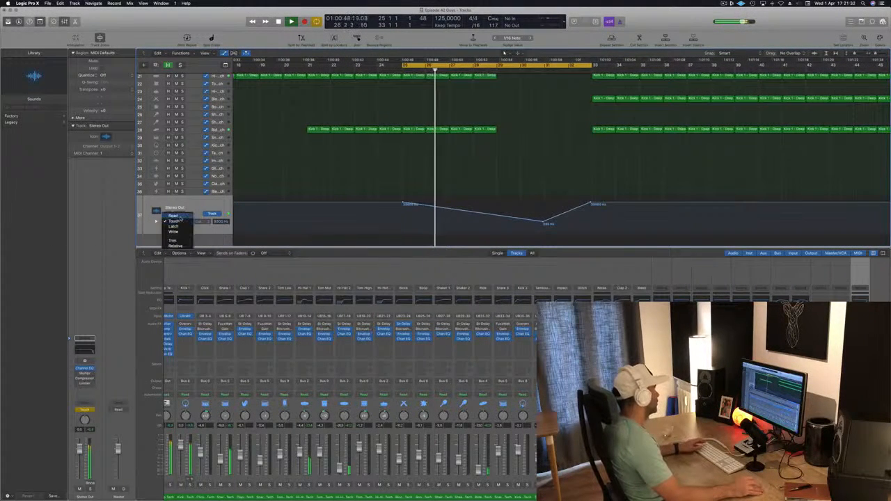
left_click(174, 215)
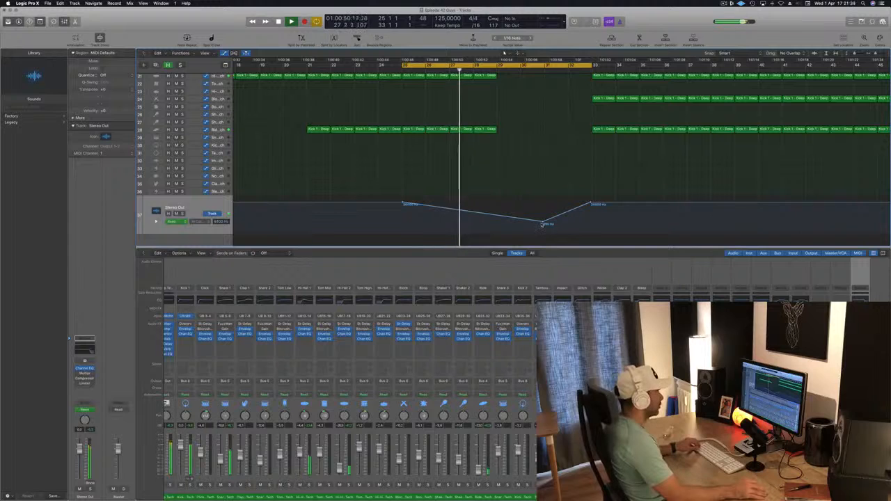
Align the lowest high cut automation point with bar 31, raise it slightly, and replay the transition from about bar 26
left_click_drag(542, 223, 544, 224)
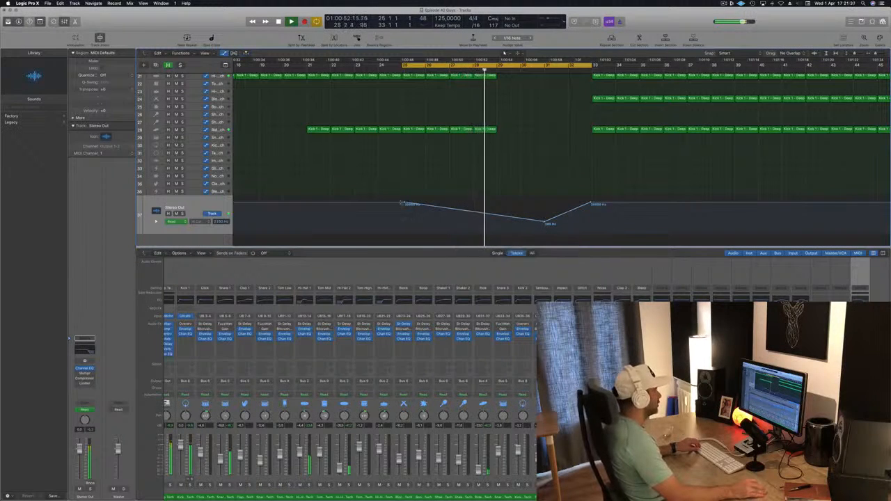
mouse_move(404, 205)
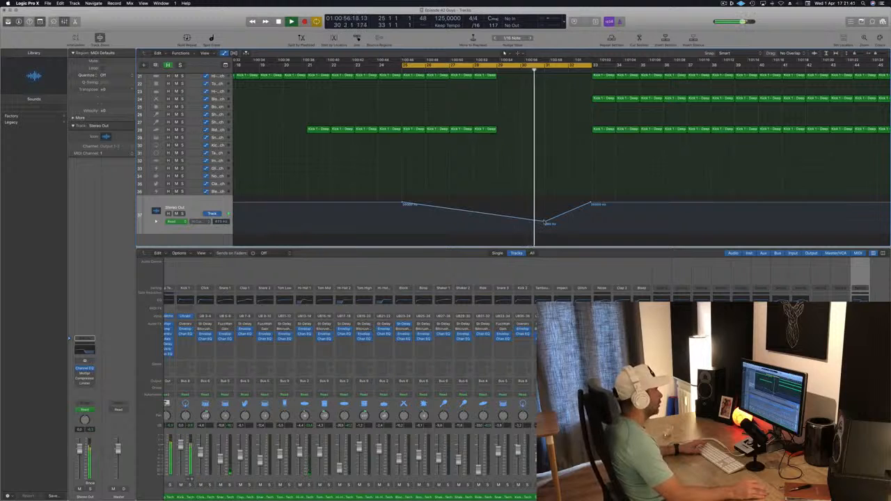
left_click_drag(544, 222, 545, 217)
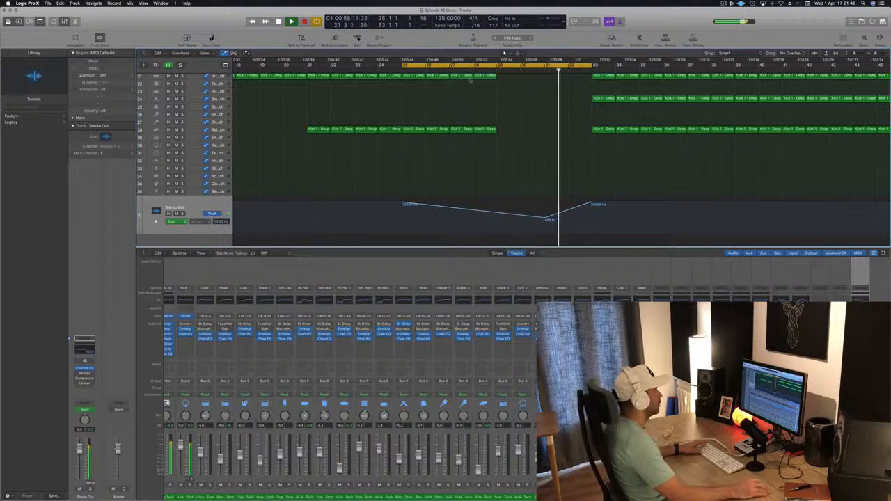
left_click(431, 68)
scroll(547, 161, "left", 3)
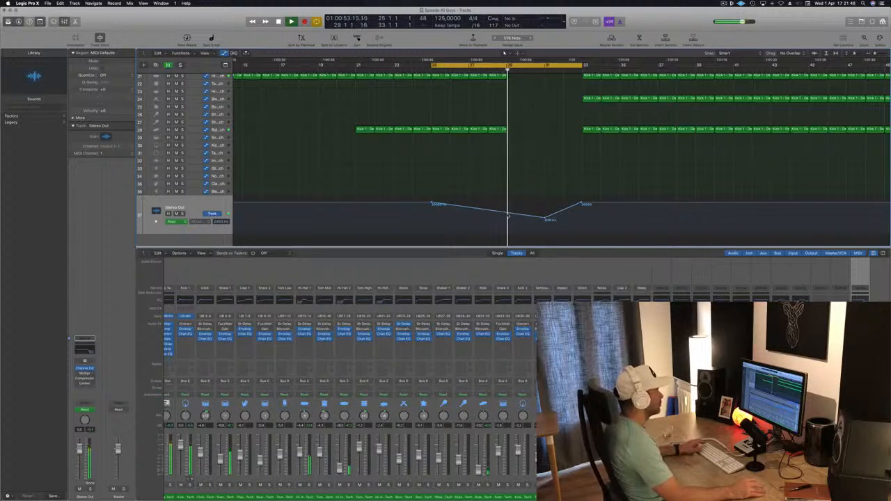
Add high-cut automation points near bars 29 and 30 on the Stereo Out track and raise the one near bar 30
left_click(508, 211)
left_click(528, 213)
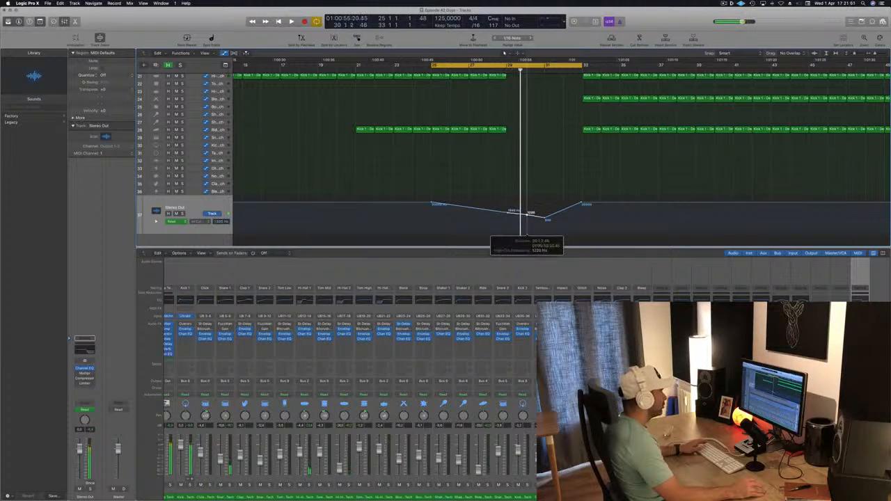
left_click_drag(530, 208, 527, 208)
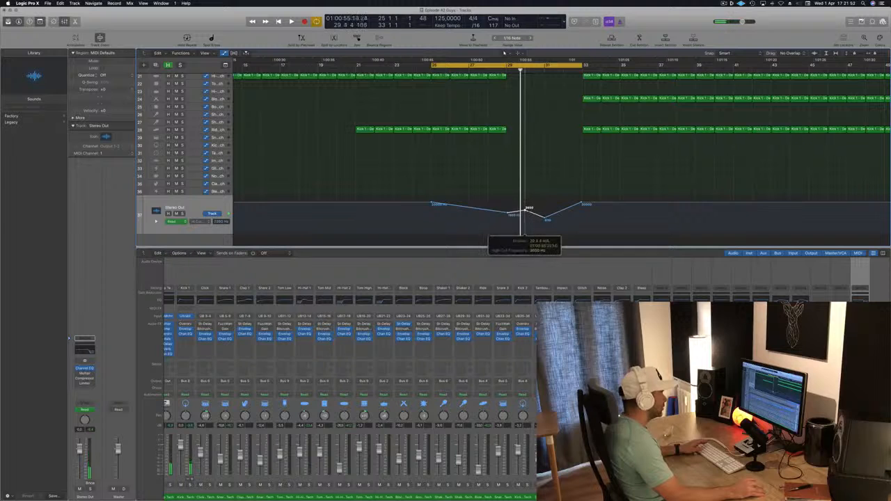
key("space")
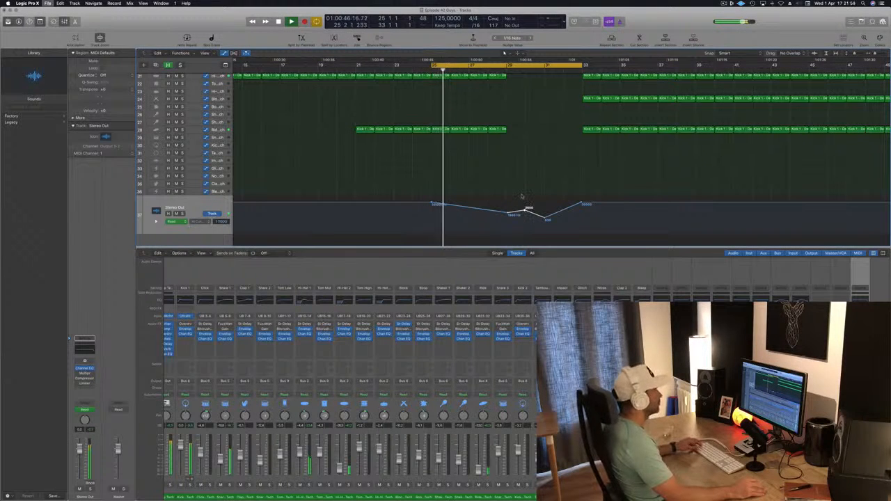
Play back the filter sweep and raise the Stereo Out high-cut automation point at bar 31 level with its left neighbour
key("super+Left")
key("super+Left")
key("super+Left")
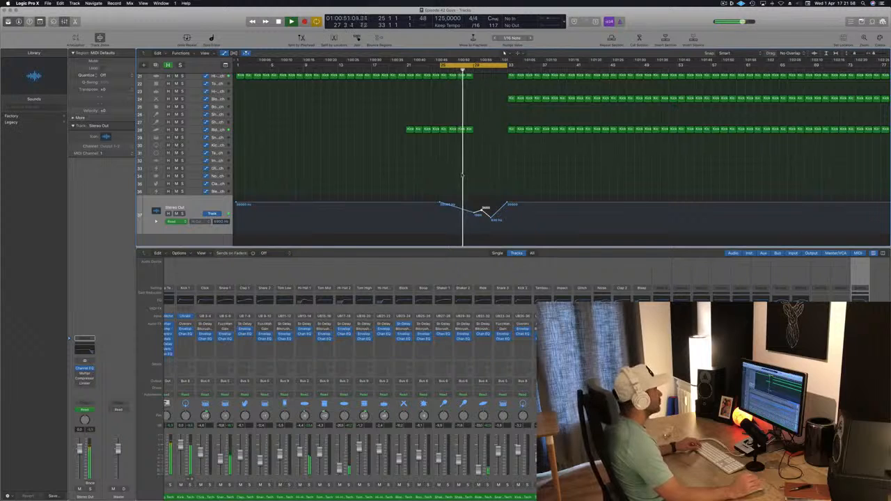
key("super+Right")
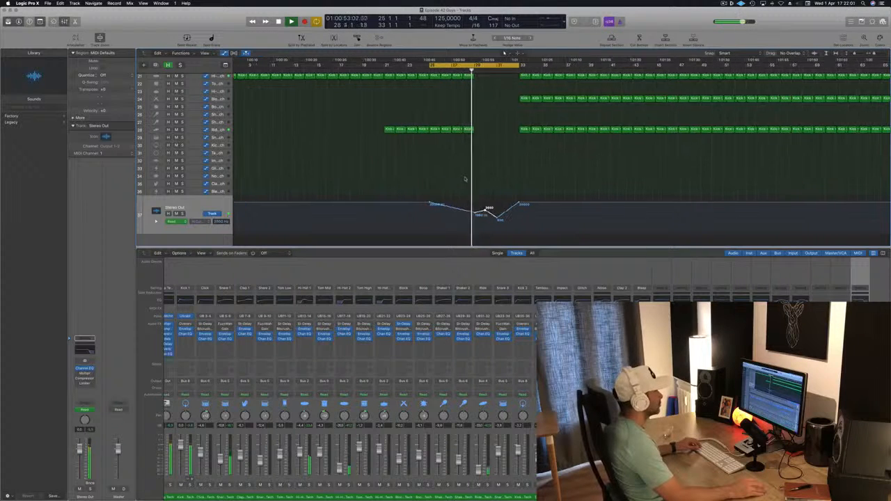
key("super+Right")
key("super+Left")
key("super+Left")
key("super+Left")
key("super+Left")
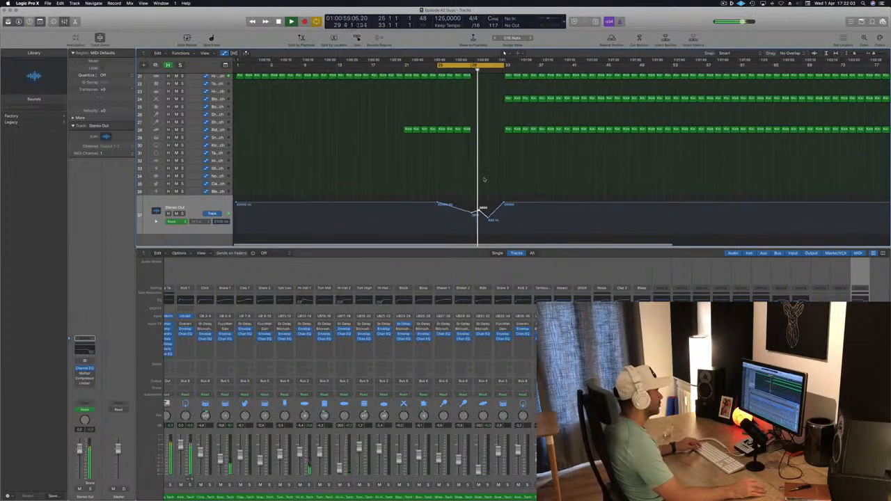
key("super+Right")
key("super+Right")
key("super+Right")
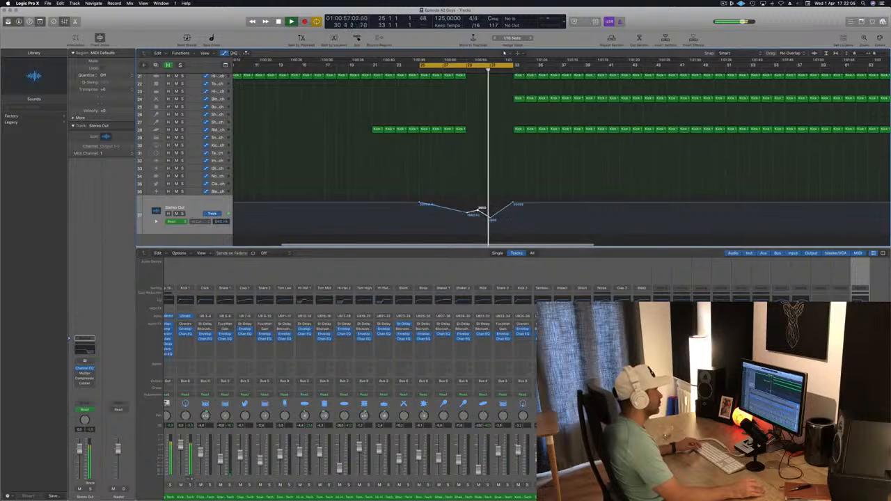
left_click_drag(491, 217, 491, 218)
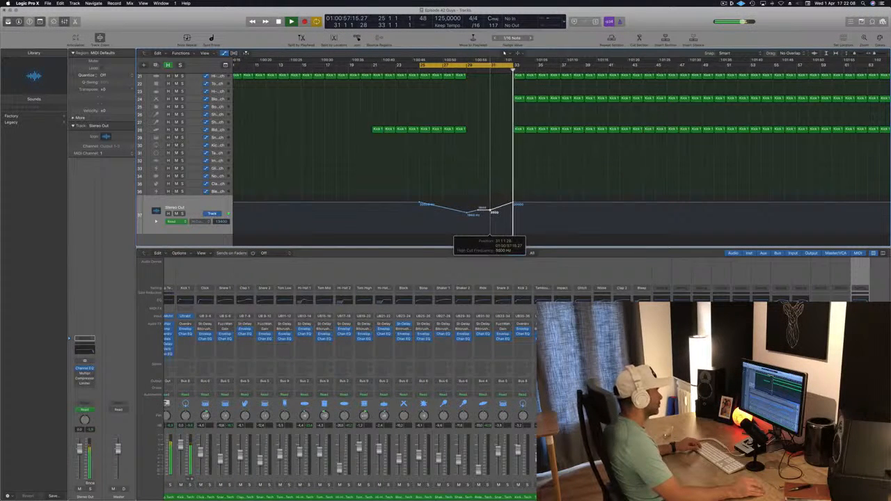
key("super+Left")
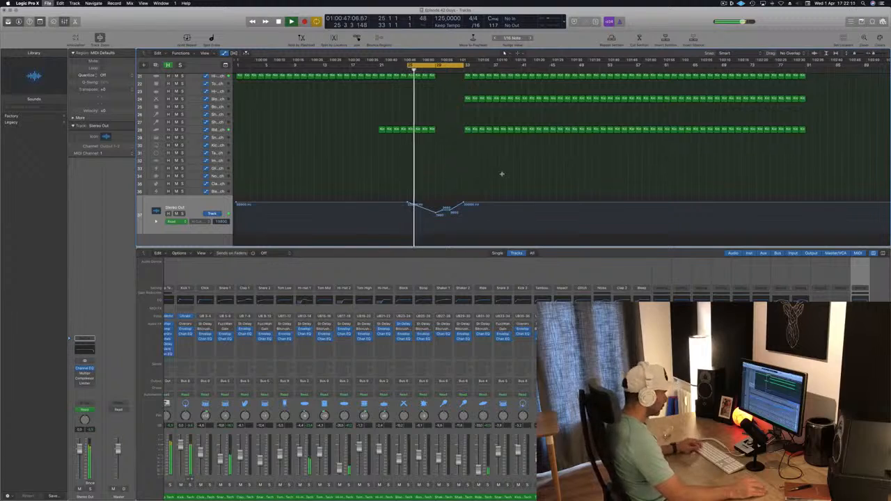
Move the cycle range to bars 33 to 41 and restart playback from there
key("space")
scroll(455, 184, "up", 10)
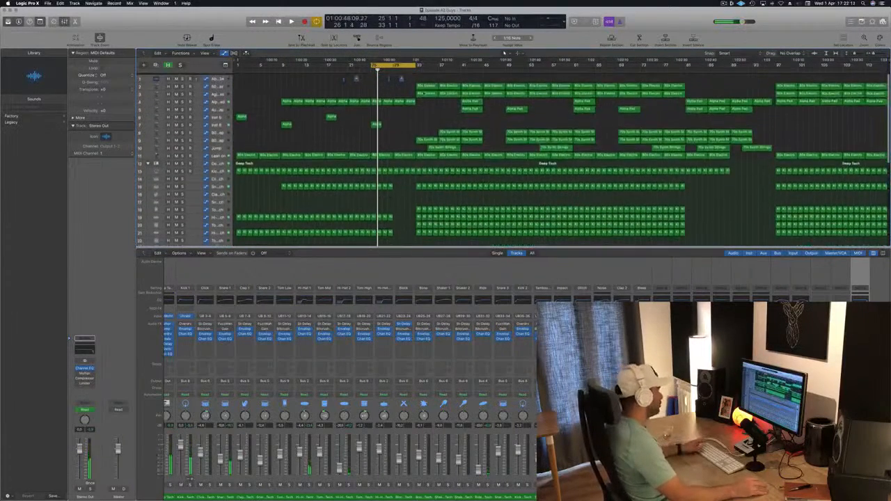
key("space")
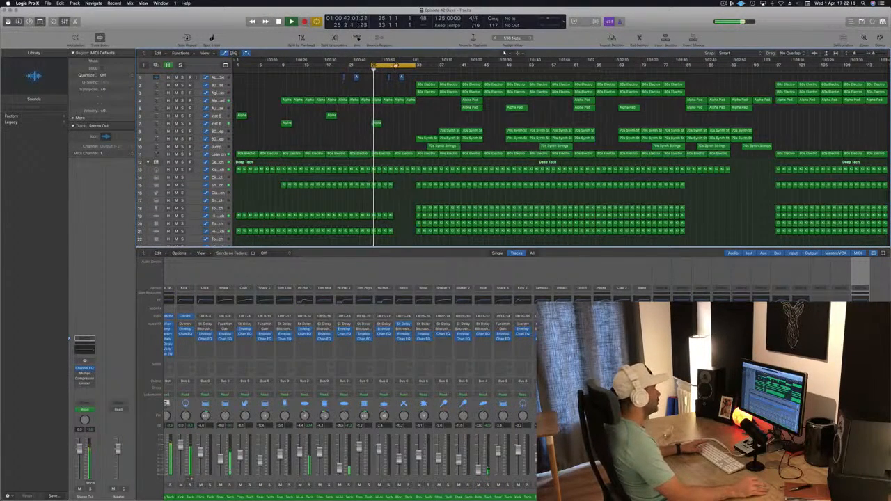
left_click_drag(385, 66, 431, 67)
key("space")
key("space")
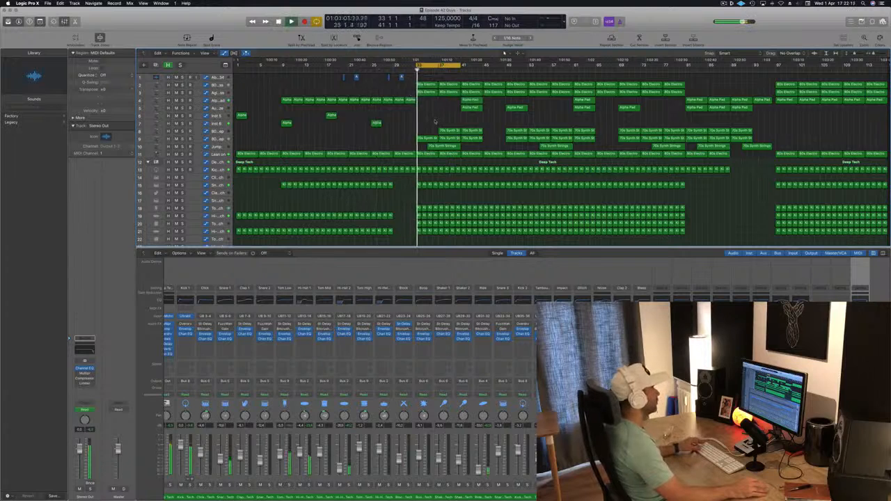
Delete the 70s Synth Strings regions between bars 33 and 45 on all three string tracks
key("super+Right")
key("super+Up")
key("space")
left_click_drag(435, 115, 472, 129)
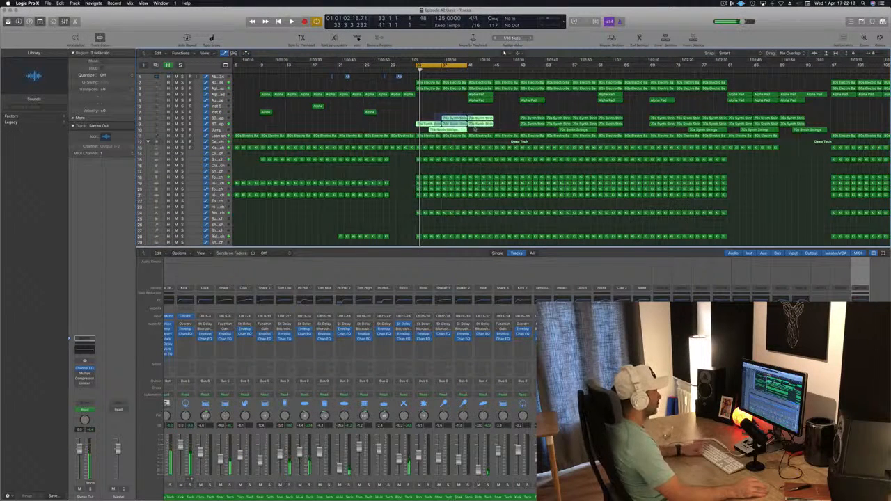
key("Delete")
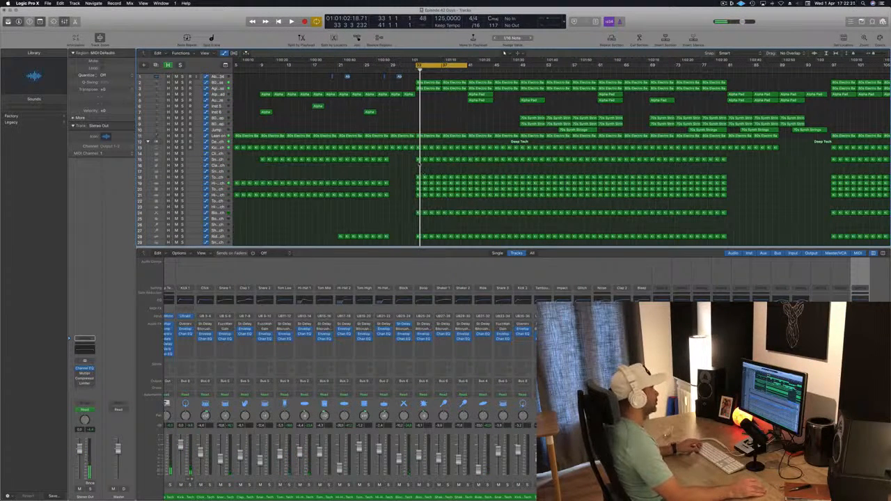
Delete the drum regions below the kick track between bars 33 and 41
key("space")
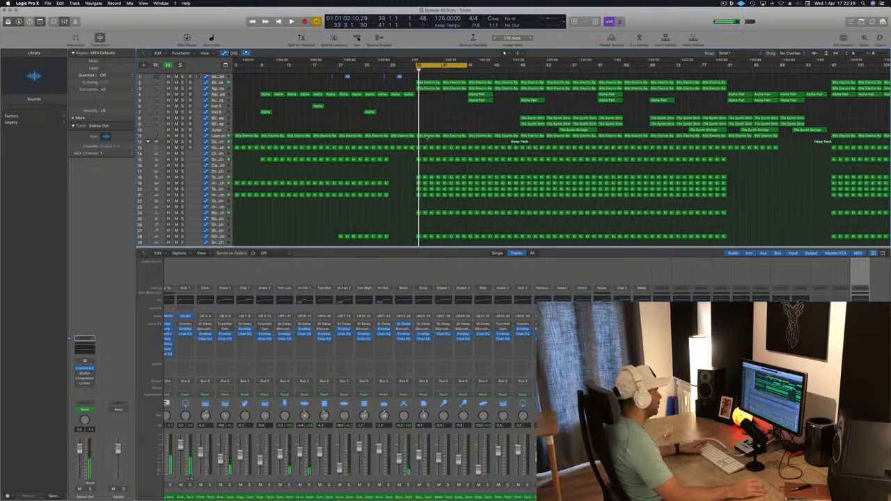
left_click_drag(430, 195, 465, 193)
key("Delete")
scroll(432, 198, "up", 2)
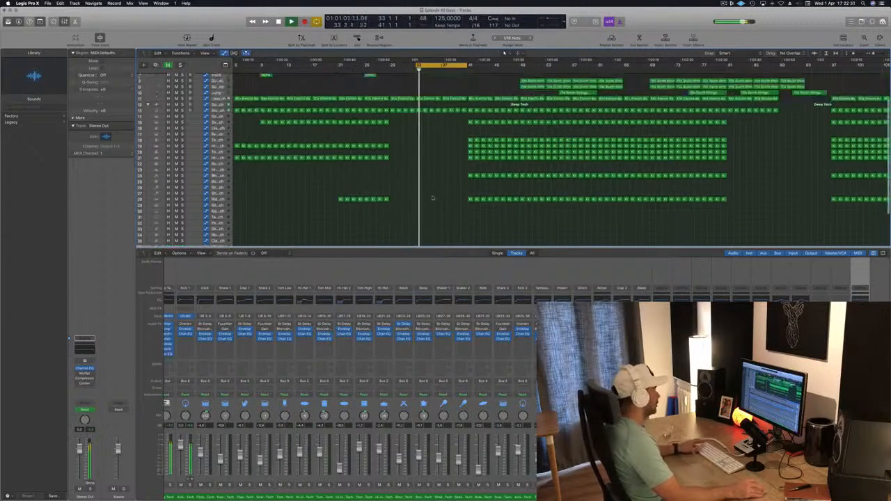
Select the Lean on track and adjust its filter automation point at bar 33
scroll(432, 198, "up", 3)
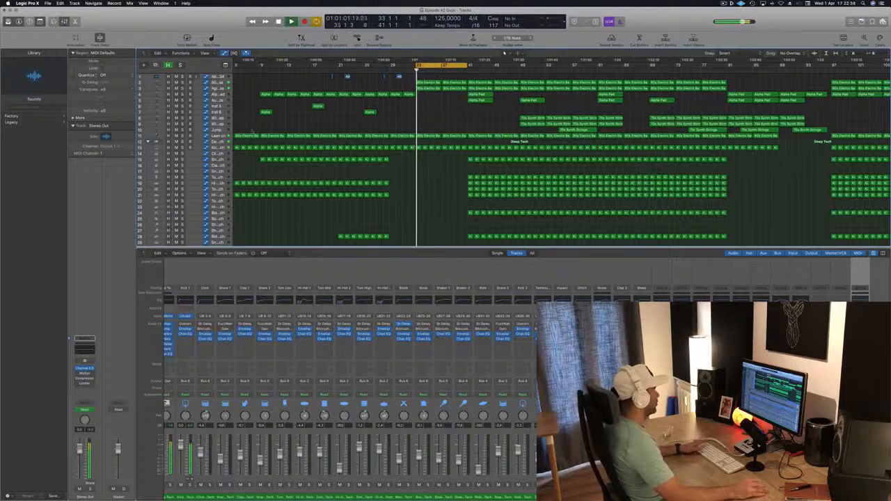
left_click(215, 136)
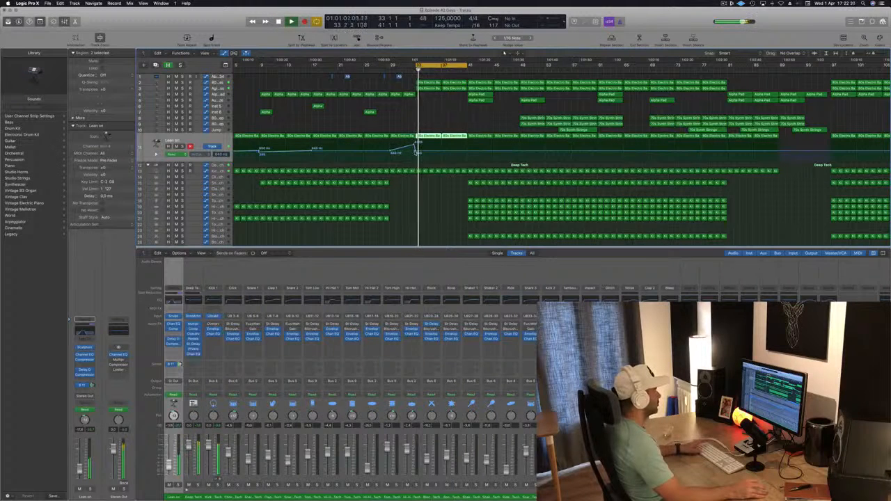
left_click_drag(416, 151, 415, 151)
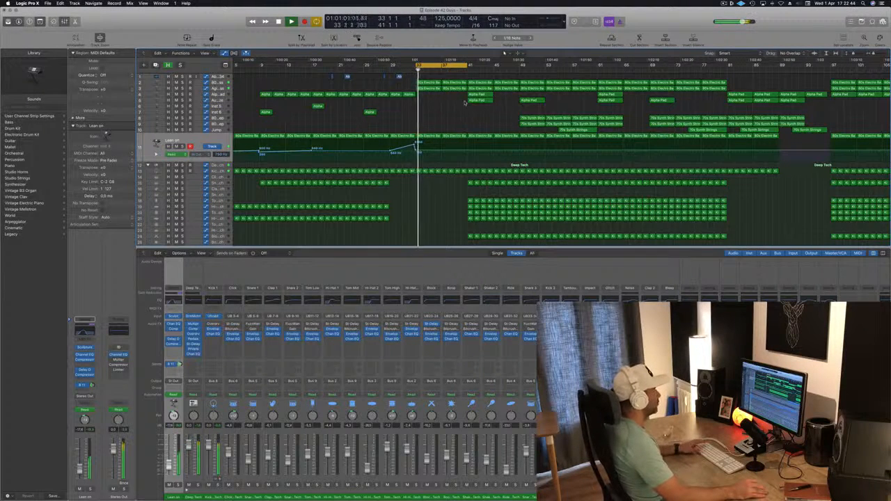
Copy the two Alpha Pad regions from bar 41 to bar 33 and audition the Alpha Pad and Aurora Haze tracks in solo
left_click_drag(480, 94, 430, 100)
left_click(221, 95)
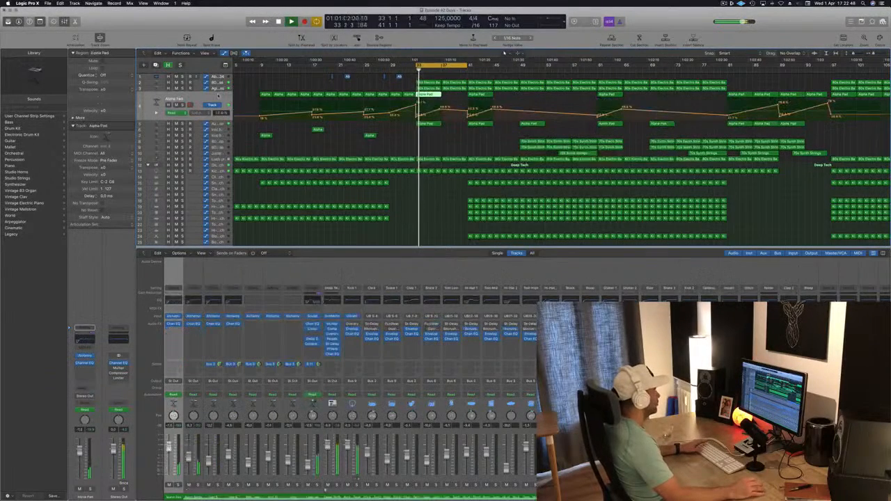
left_click(182, 105)
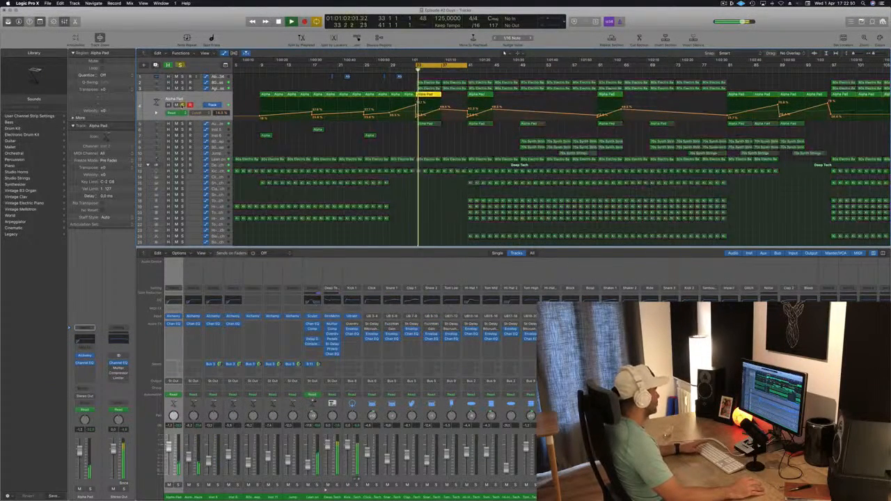
key("s")
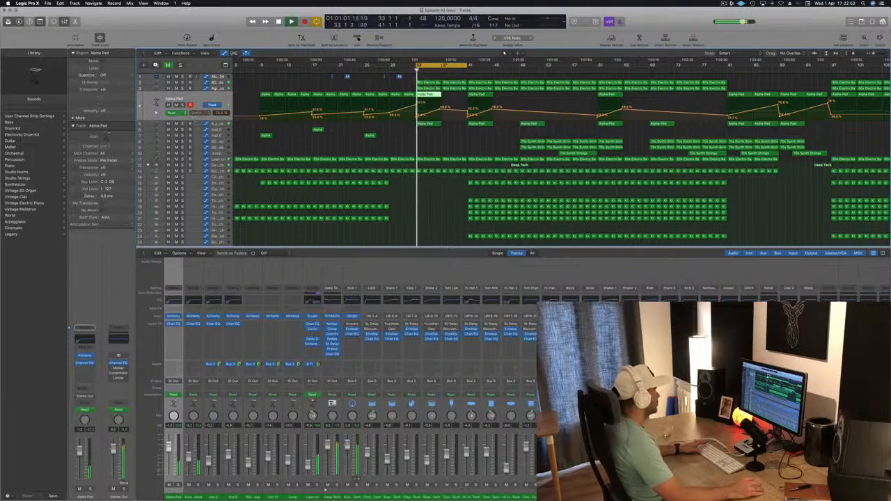
key("Down")
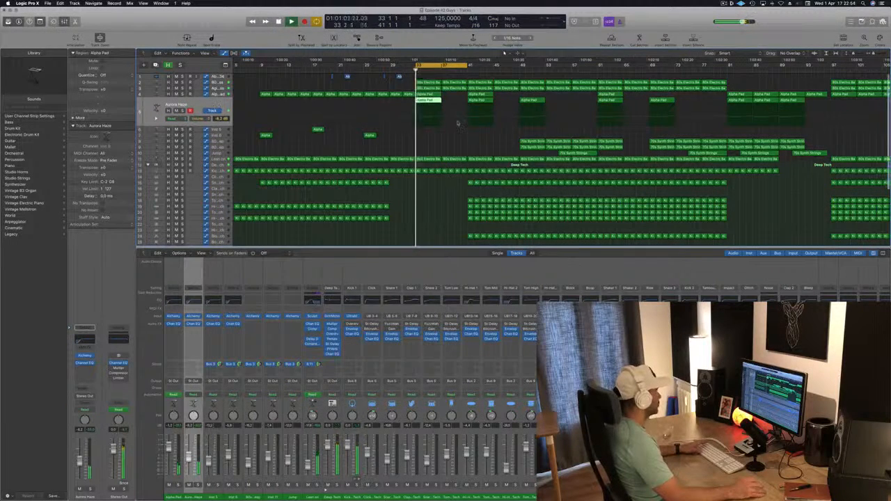
key("s")
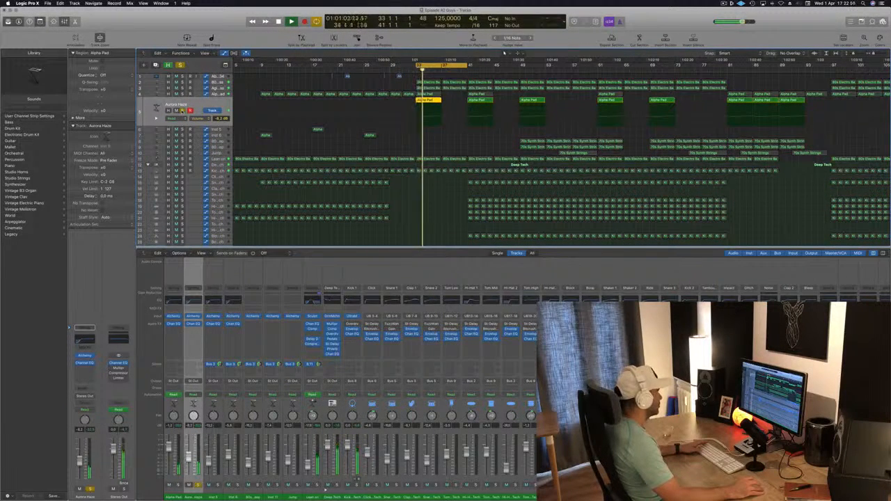
key("s")
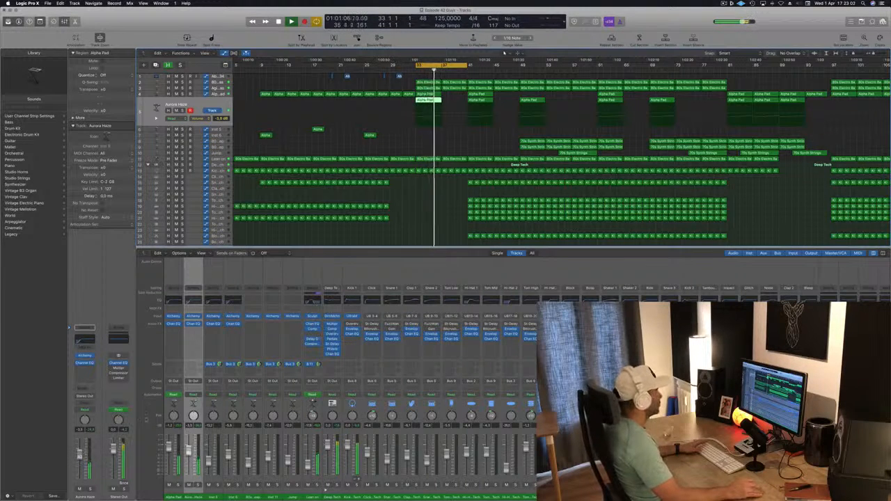
Move the two copied Alpha Pad regions from bar 33 to bar 37 and resume playback
key("space")
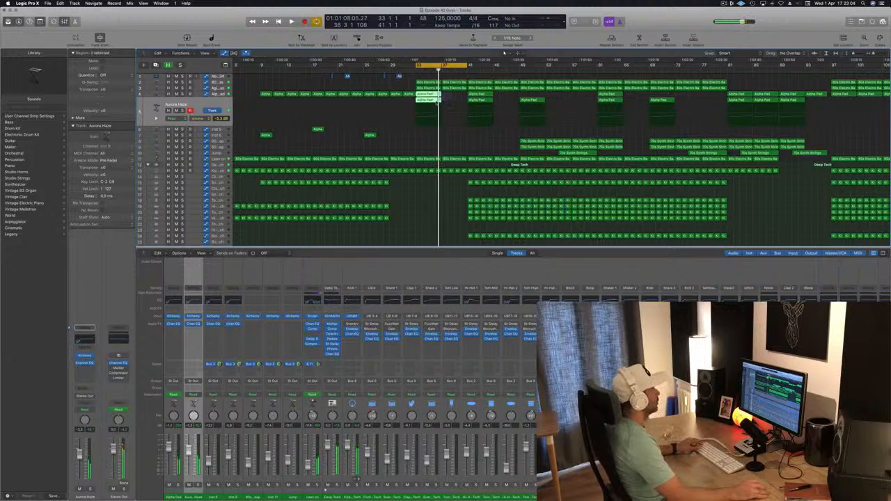
left_click_drag(425, 94, 451, 98)
key("space")
Select the Stereo Out track and add high-cut automation points at bars 41 and 37
scroll(439, 173, "down", 2)
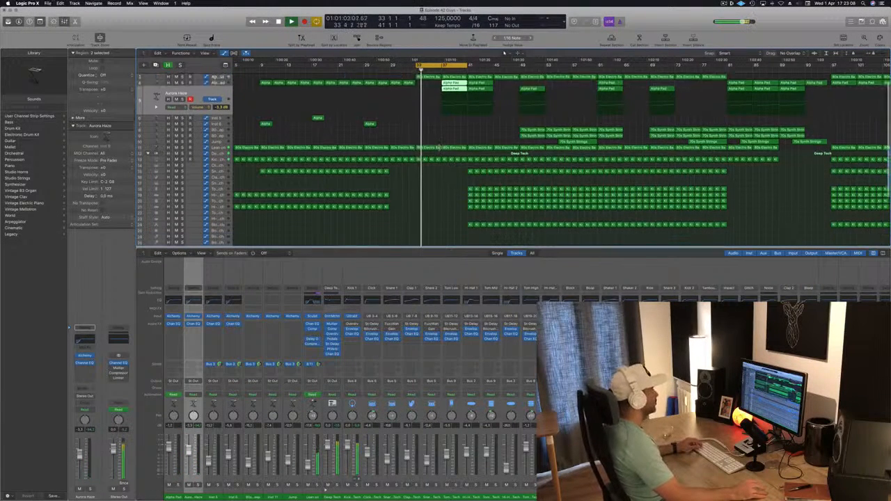
scroll(439, 174, "down", 5)
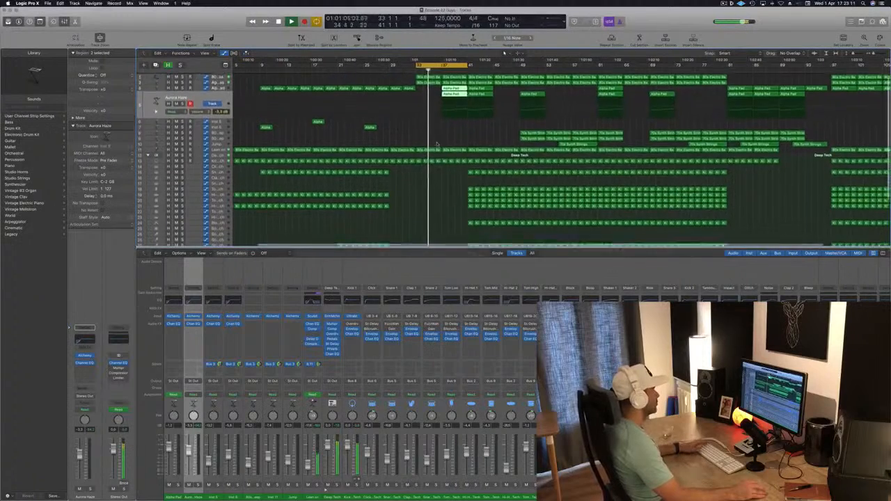
scroll(437, 143, "down", 1)
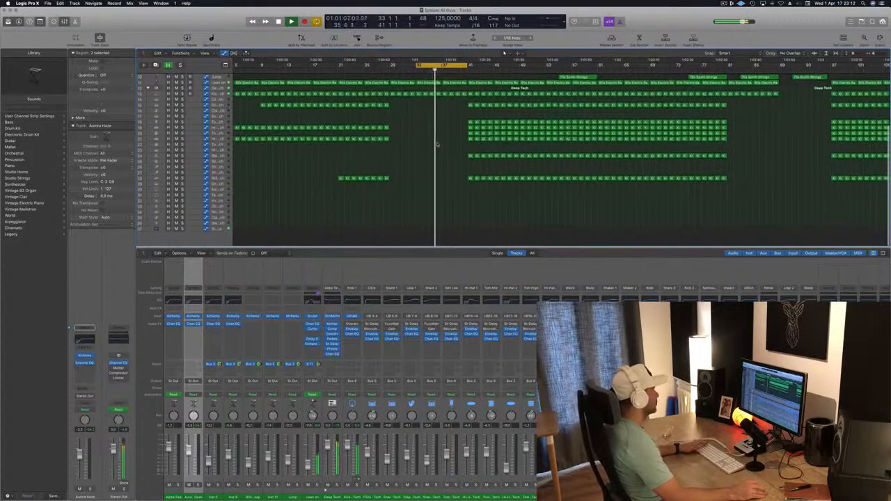
scroll(369, 177, "up", 2)
left_click(223, 241)
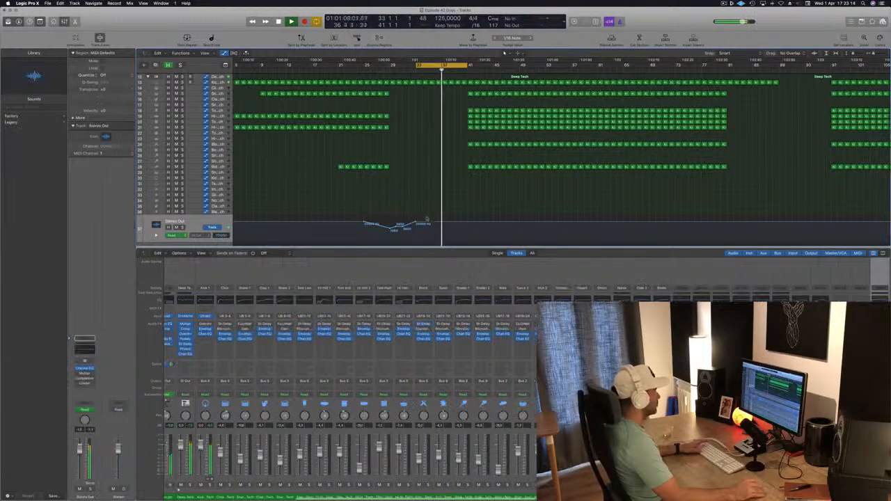
key("Return")
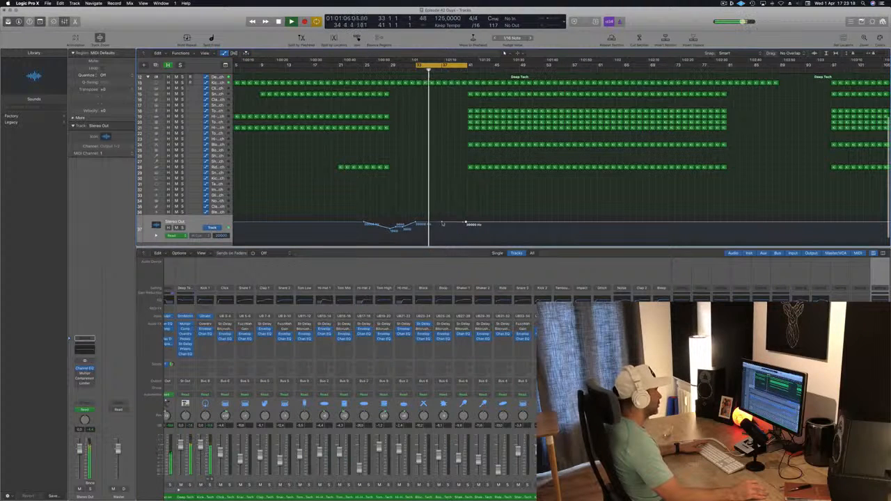
left_click(442, 223)
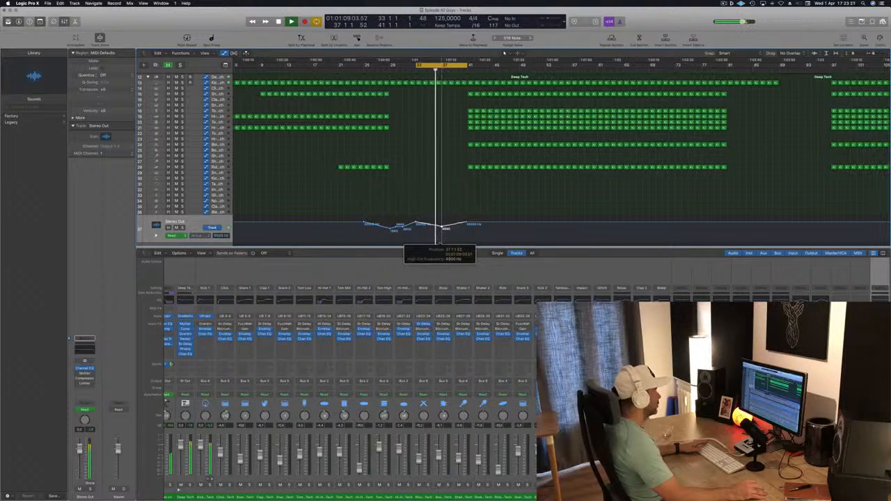
Lower the Stereo Out high-cut point at bar 41 and remove the bar 37 point, leaving a straight downward sweep from bar 33
left_click_drag(443, 229, 444, 233)
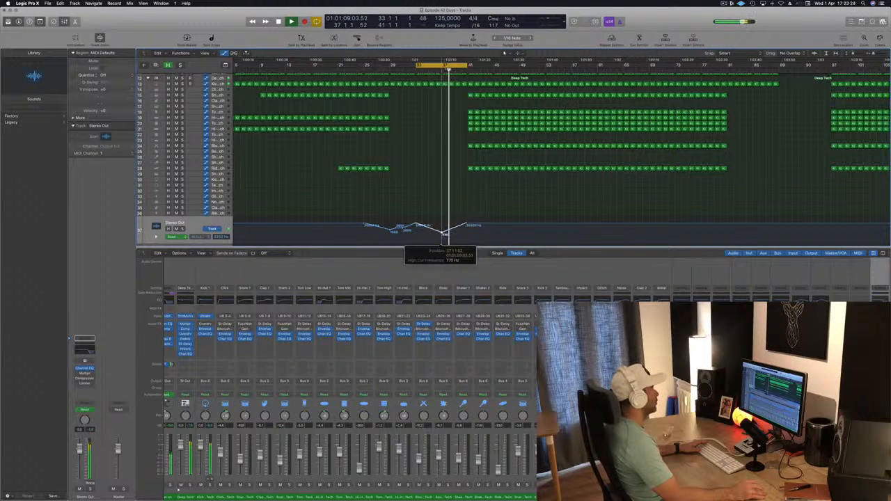
left_click_drag(465, 226, 466, 240)
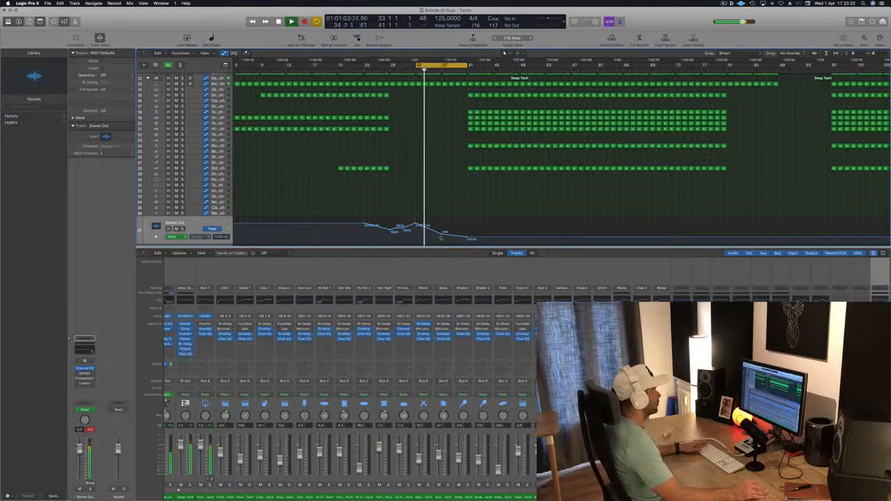
left_click_drag(467, 239, 466, 237)
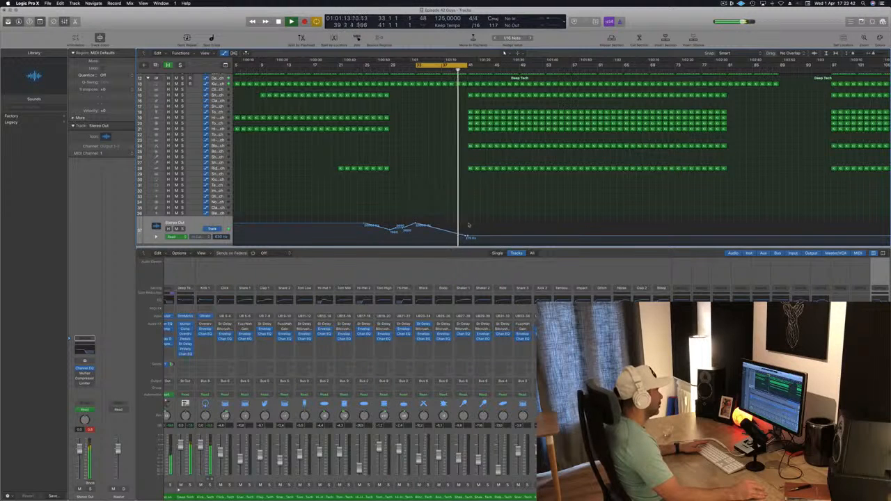
Return the Stereo Out high-cut automation to 20000 Hz at bar 41, right after the downward sweep
left_click_drag(468, 237, 468, 223)
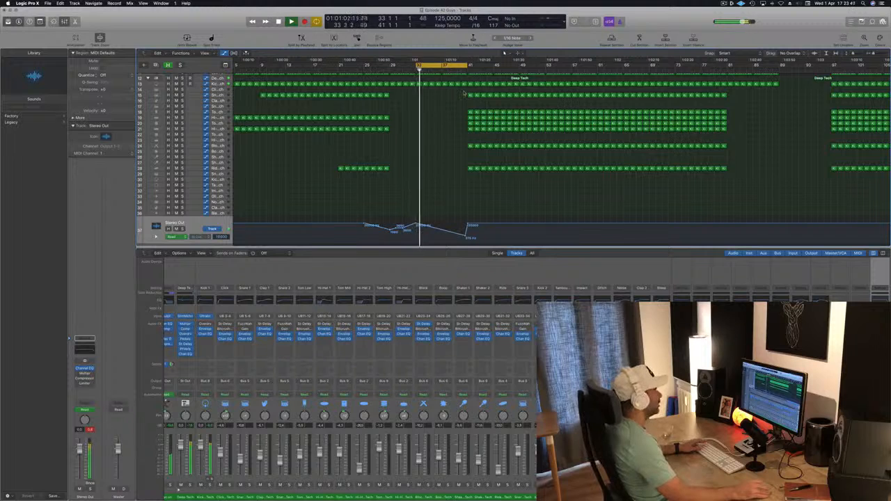
scroll(505, 53, "up", 5)
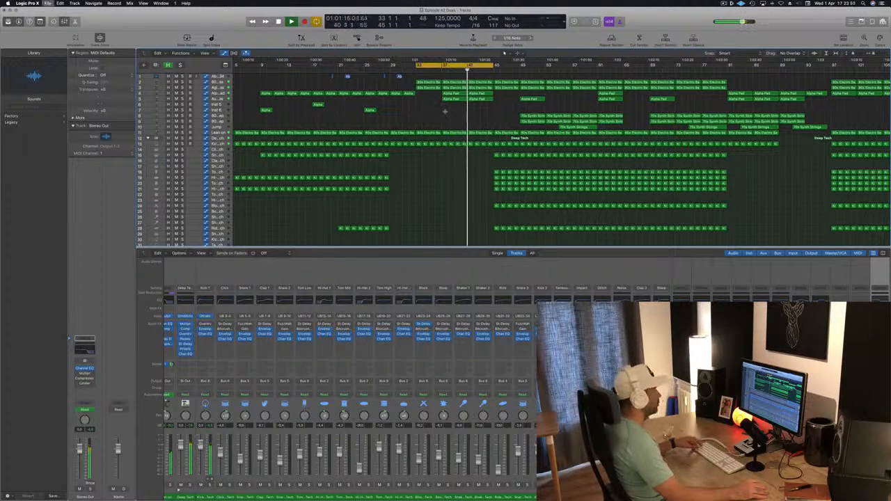
Copy the Alpha Pad regions from bar 41 to bar 45 on both pad tracks
left_click(487, 116, "ctrl+alt")
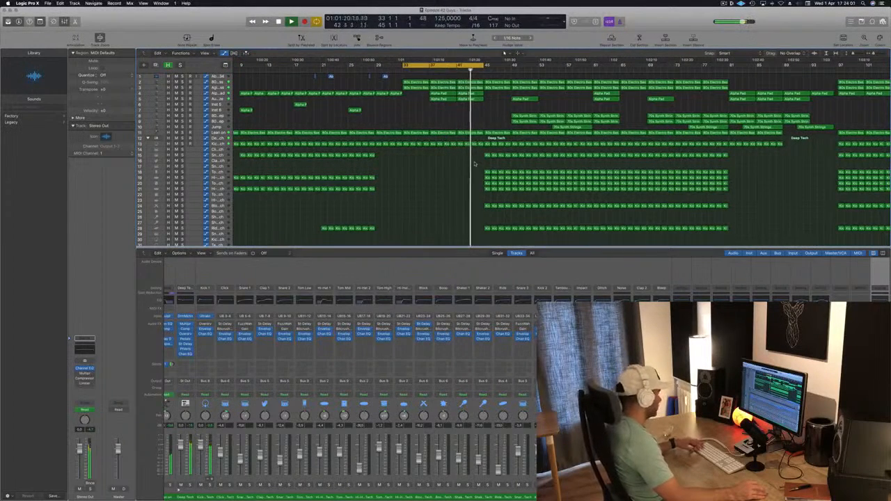
key("super+Left")
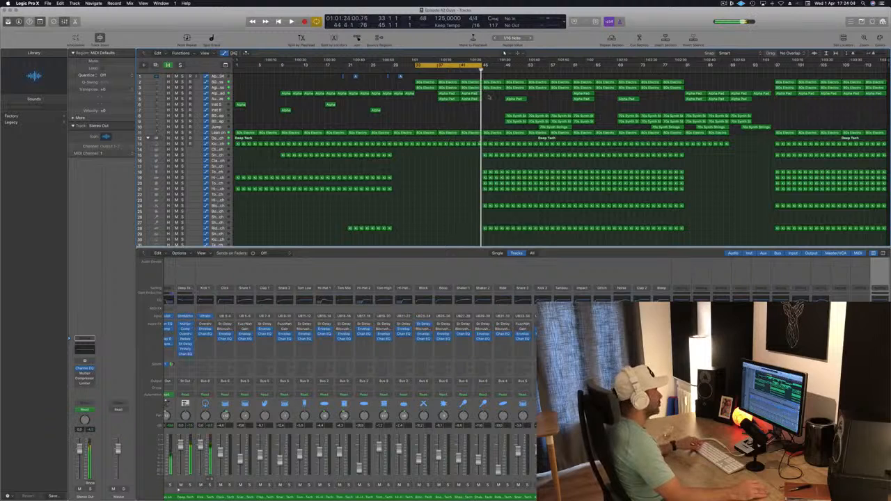
left_click_drag(466, 94, 492, 98)
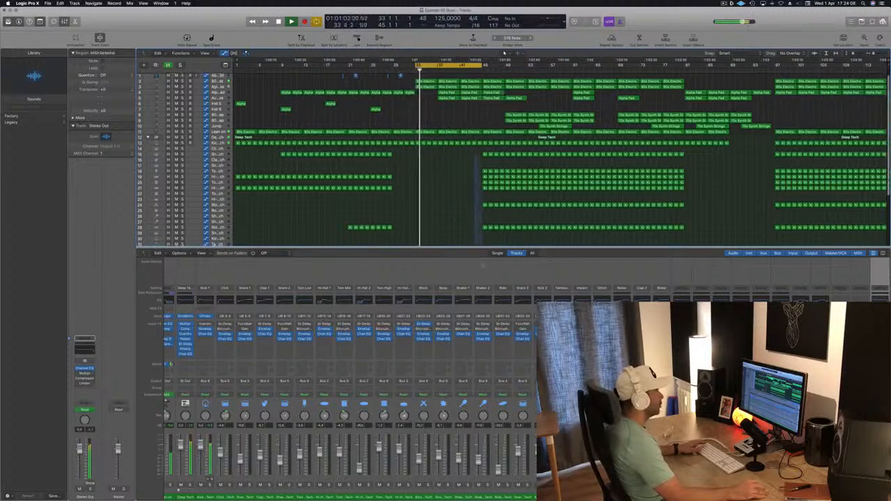
Delete the drum regions between bars 45 and 49, keeping the kick row and the lowest percussion row
scroll(473, 160, "down", 10)
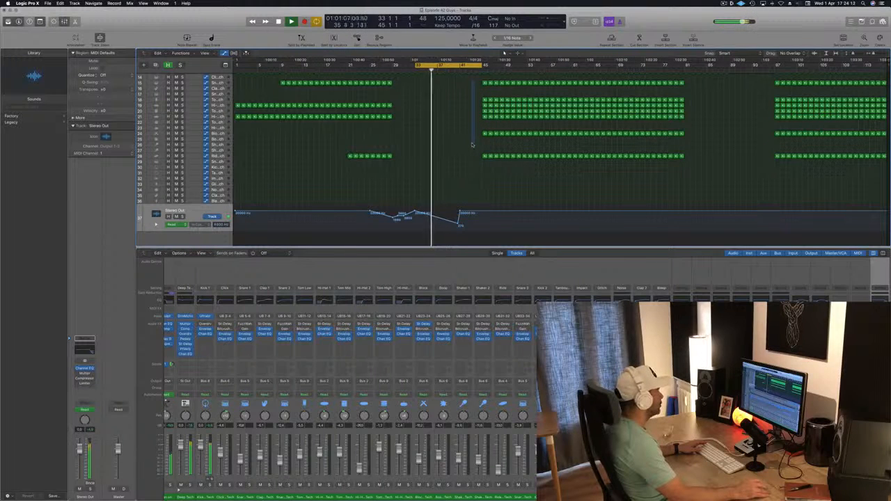
left_click_drag(472, 144, 502, 143)
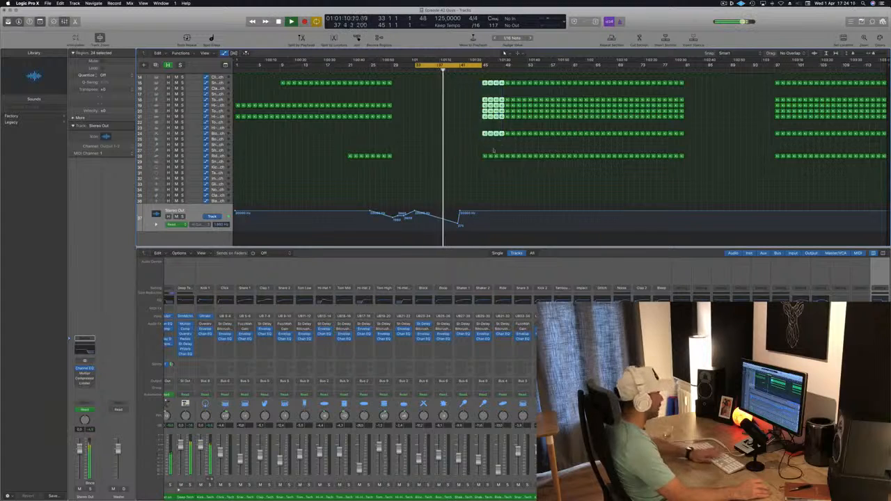
key("BackSpace")
Extend the cycle range's end to bar 49 and continue playback from just before bar 45
scroll(494, 151, "up", 5)
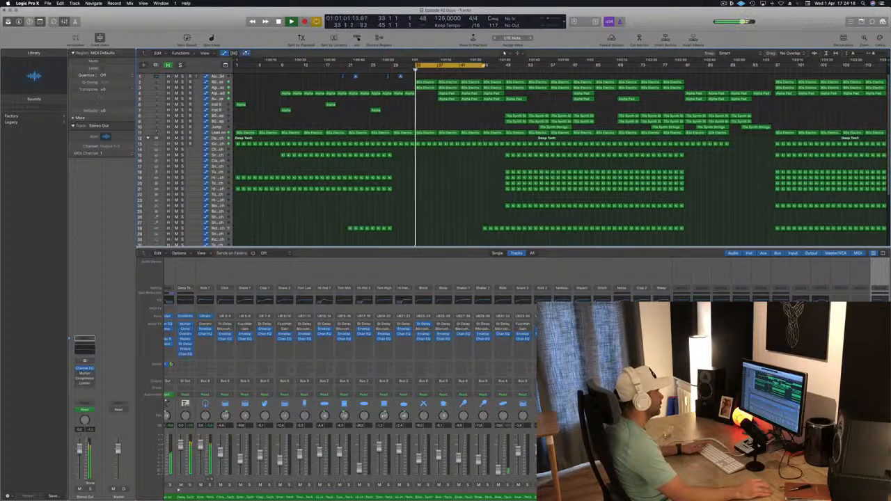
left_click_drag(481, 66, 505, 68)
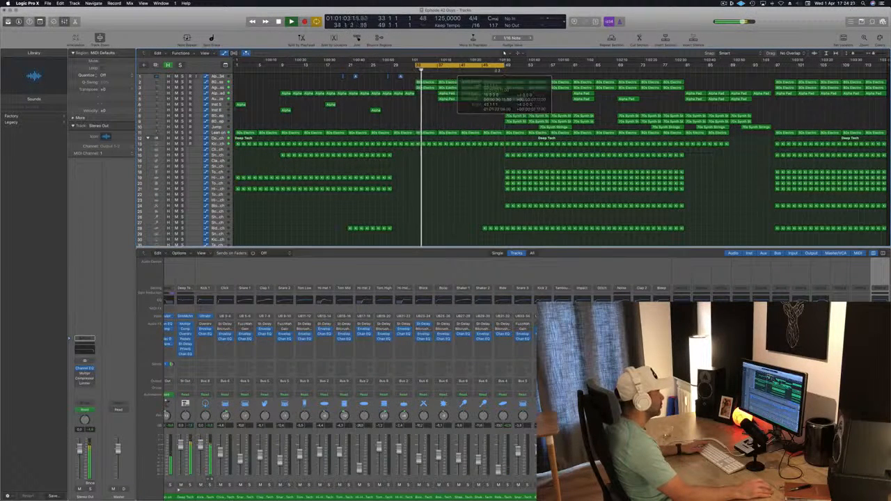
left_click(477, 70)
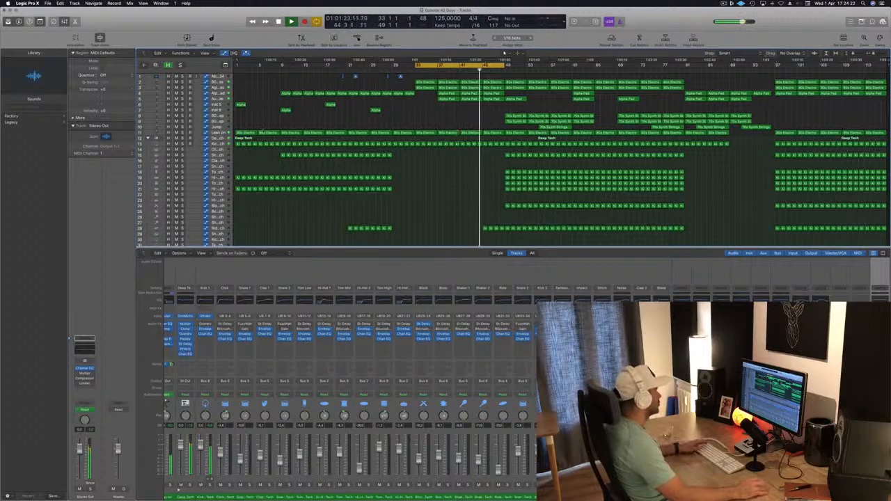
Add a rising high-cut automation sweep from bar 45 to bar 49 on the Lean on track, dropping back at bar 49
left_click(458, 133)
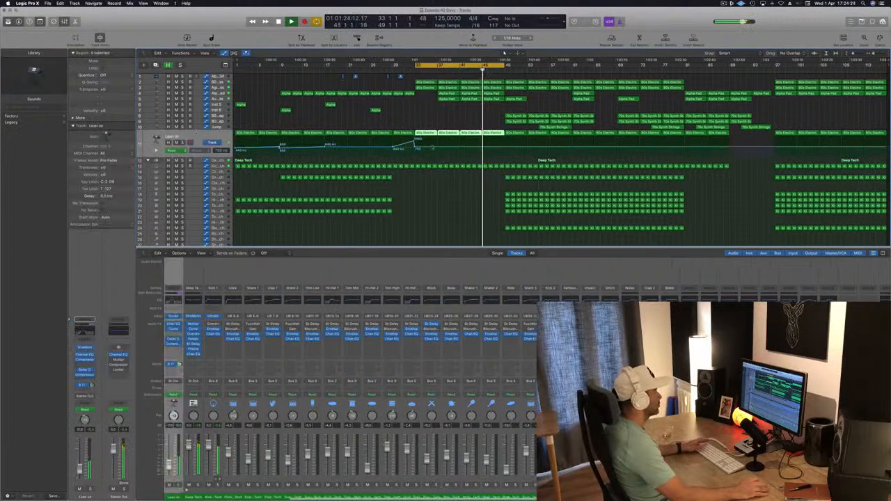
left_click(483, 146)
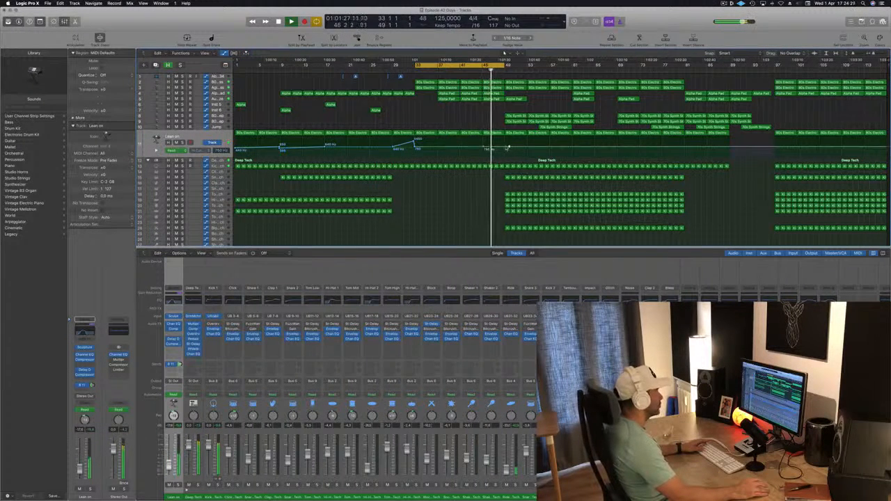
mouse_move(508, 148)
left_mouse_down()
mouse_move(507, 141)
mouse_move(506, 149)
left_mouse_up()
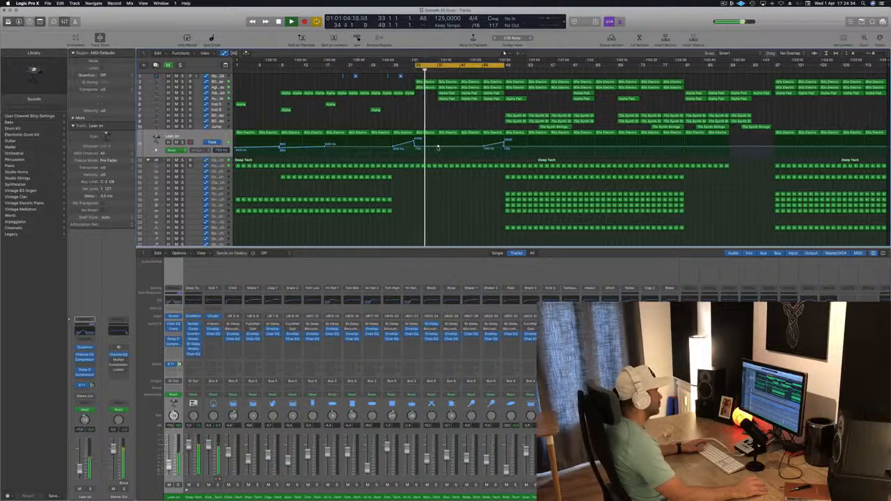
Shape a smaller high-cut rise ending in a drop at bar 37 on the Lean on track, and resume playback
left_click(438, 146)
left_click(438, 144)
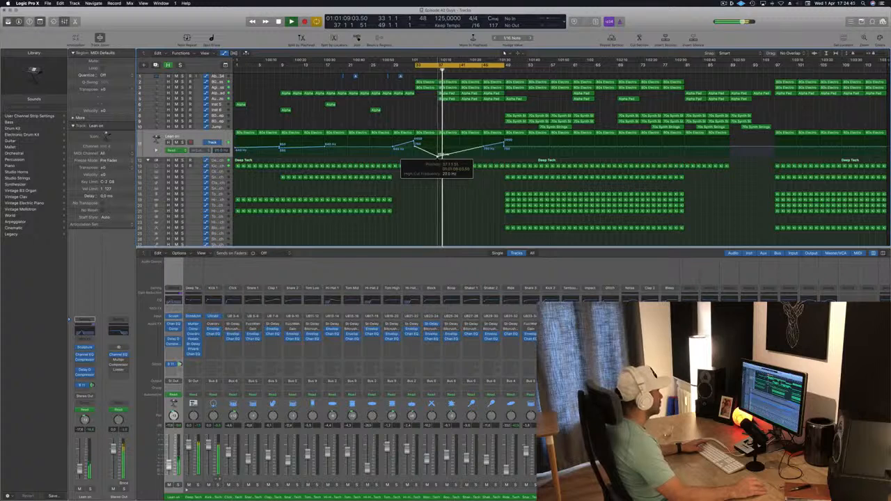
left_click_drag(438, 145, 438, 147)
key("space")
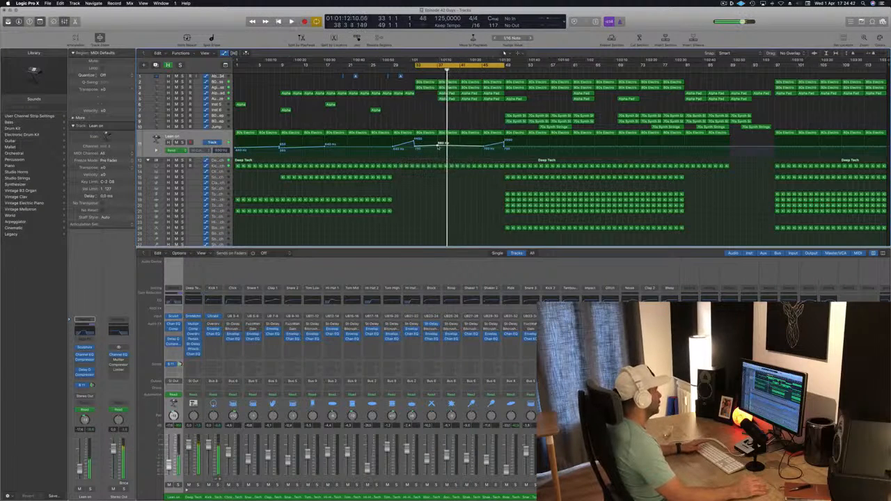
key("space")
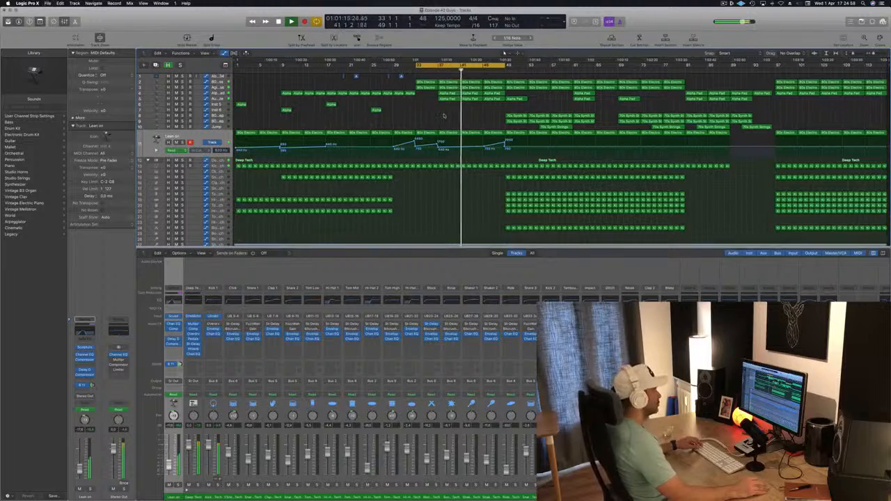
Listen through bars 41 to 47 and briefly toggle solo on the Lean on track
scroll(451, 117, "right", 2)
key("super+Left")
key("super+Left")
key("super+Left")
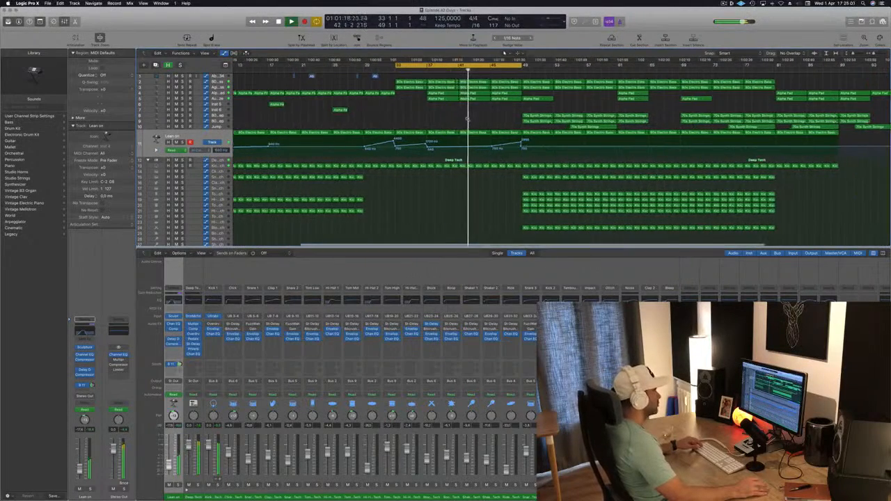
key("super+Left")
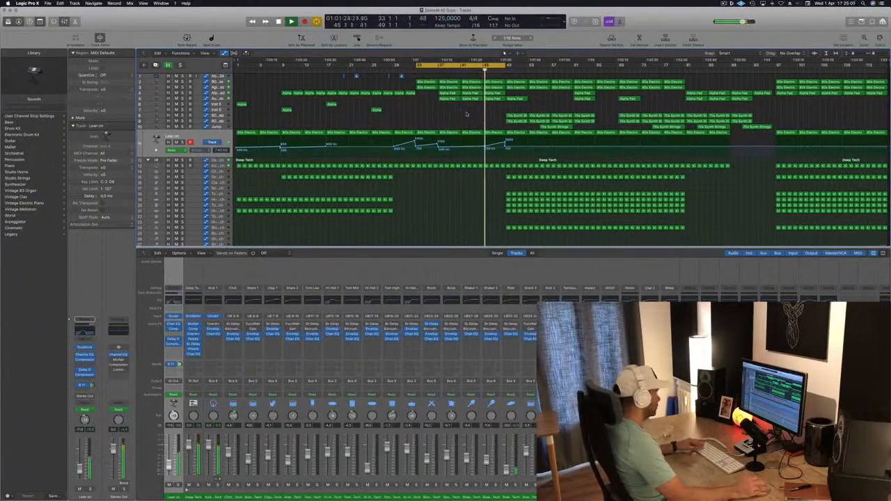
key("s")
key("s")
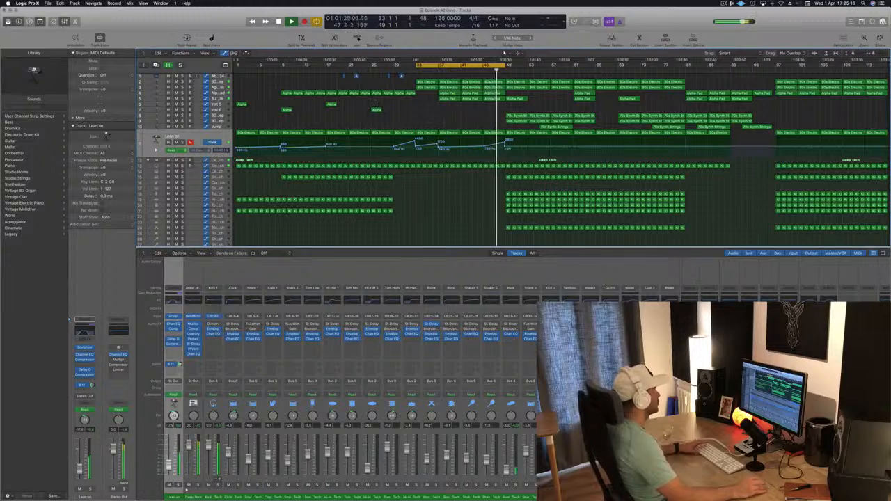
Select the Alpha Pad track, adjust its cutoff automation at bar 41, and replay from the start of the cycle
left_click(227, 98)
left_click(227, 92)
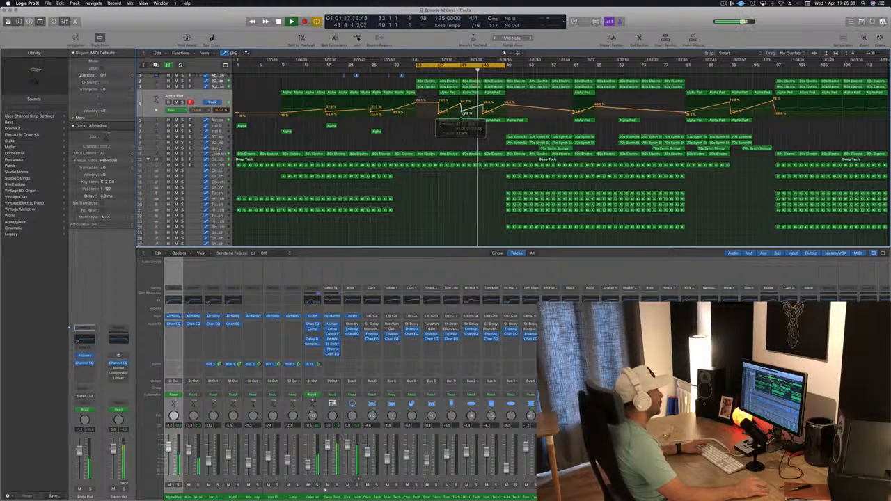
left_click(462, 112)
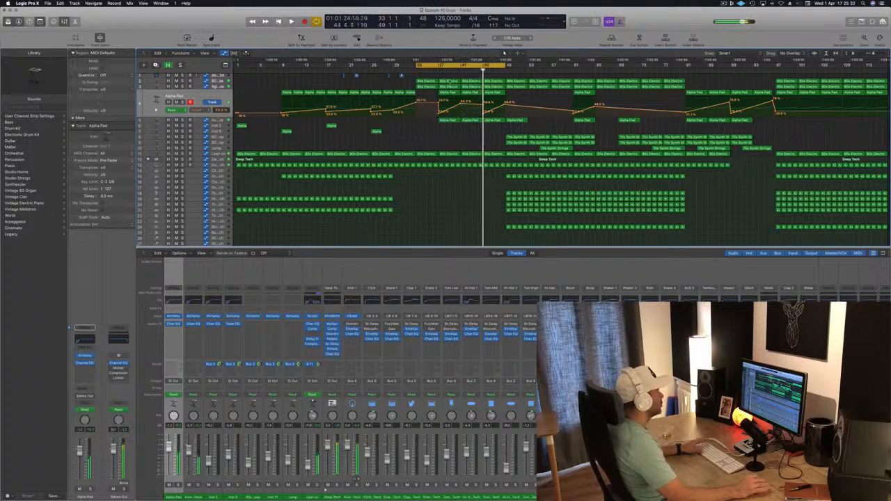
key("Return")
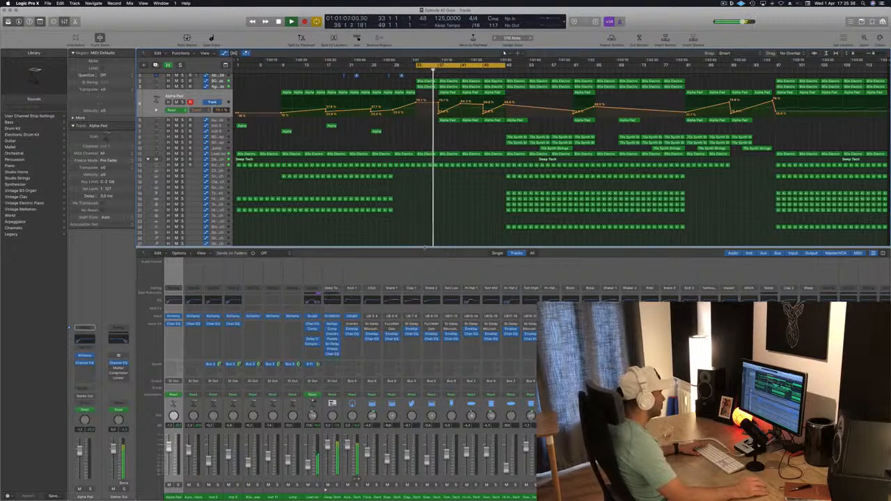
Enlarge the tracks area above the mixer and select the Stereo Out track to show its high-cut automation
left_click_drag(424, 248, 428, 271)
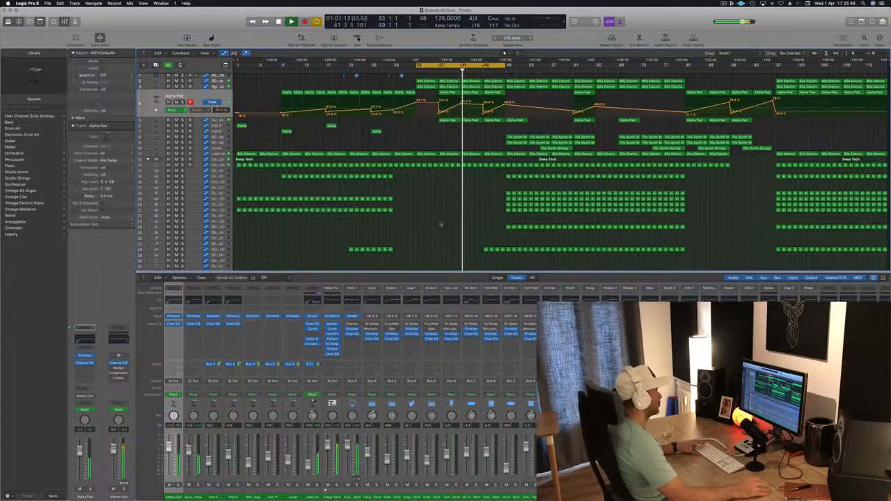
scroll(440, 225, "right", 1)
scroll(441, 223, "up", 1)
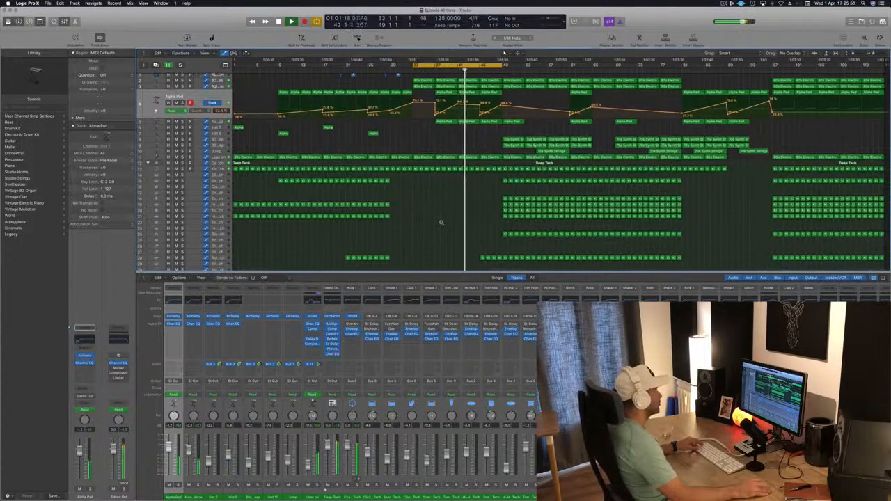
scroll(442, 223, "right", 3)
scroll(442, 224, "down", 3)
scroll(441, 224, "up", 1)
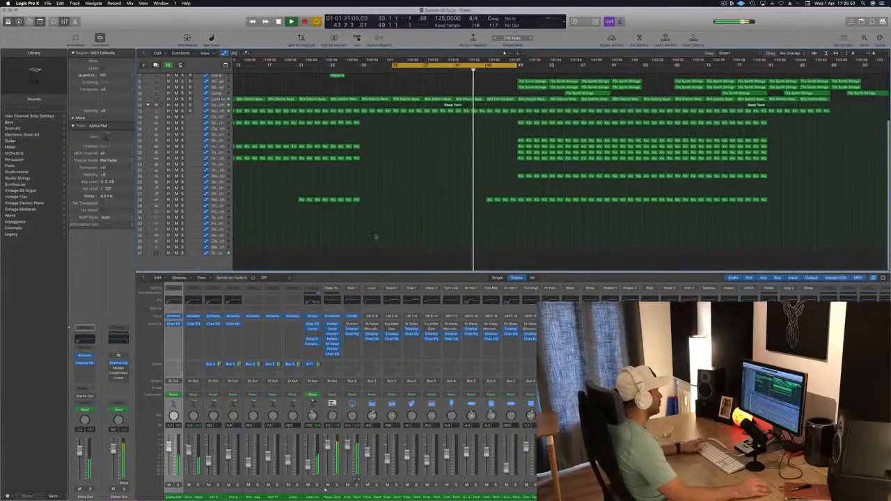
left_click(194, 249)
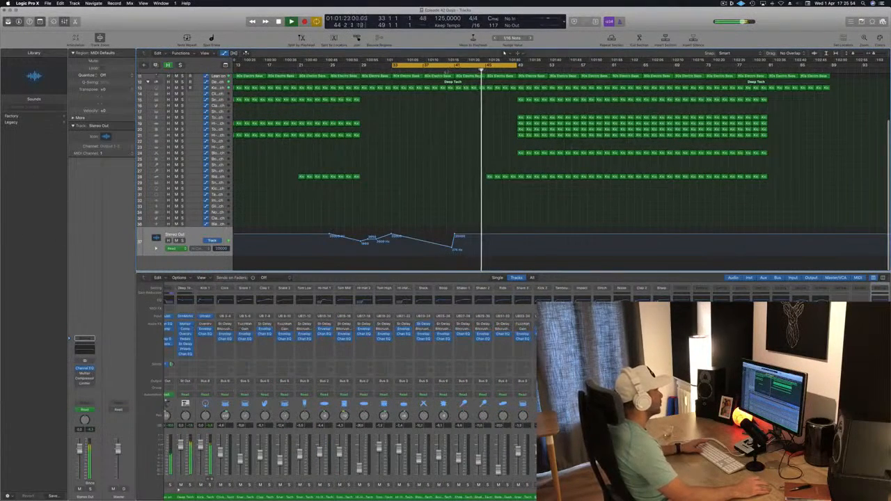
Move the lowest Stereo Out high-cut point onto bar 41 so the sweep ends exactly there, and restart playback
scroll(432, 197, "up", 3)
scroll(432, 197, "up", 3)
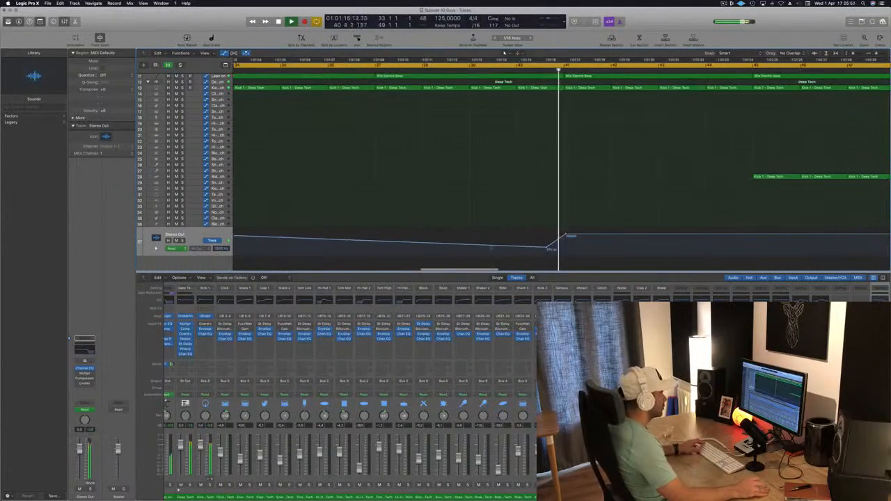
left_click_drag(547, 247, 565, 245)
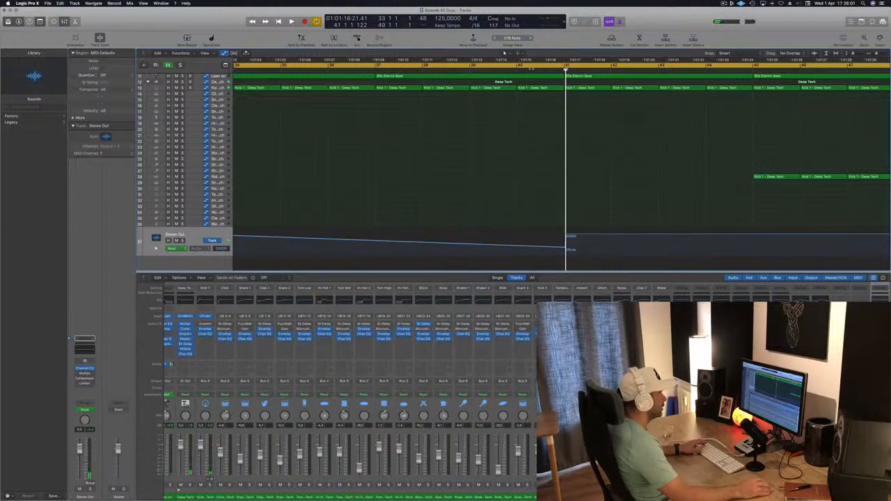
key("space")
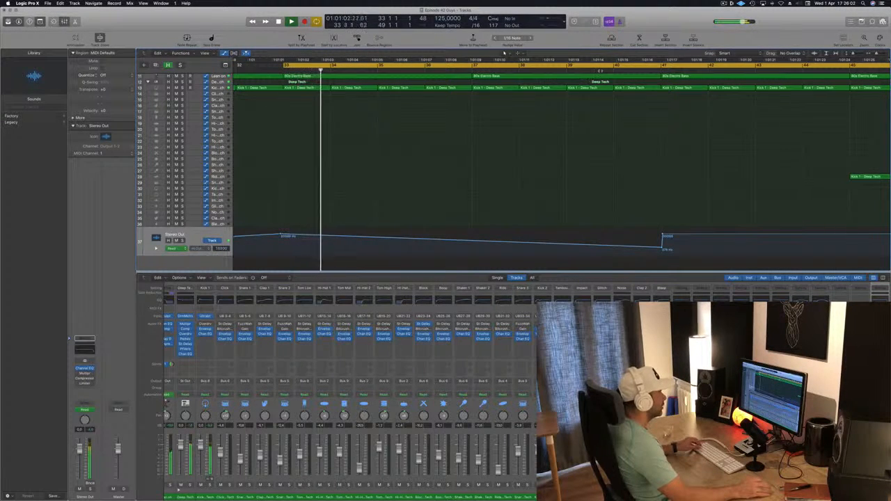
Align the 20000 Hz Stereo Out point exactly with bar 41 for a vertical jump, and replay from just before bar 40
left_click(600, 71)
scroll(592, 99, "left", 8)
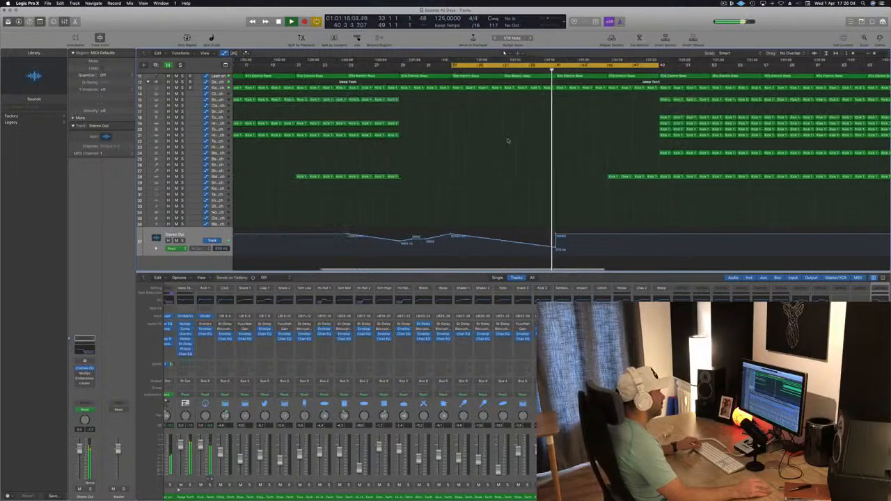
scroll(508, 141, "up", 4)
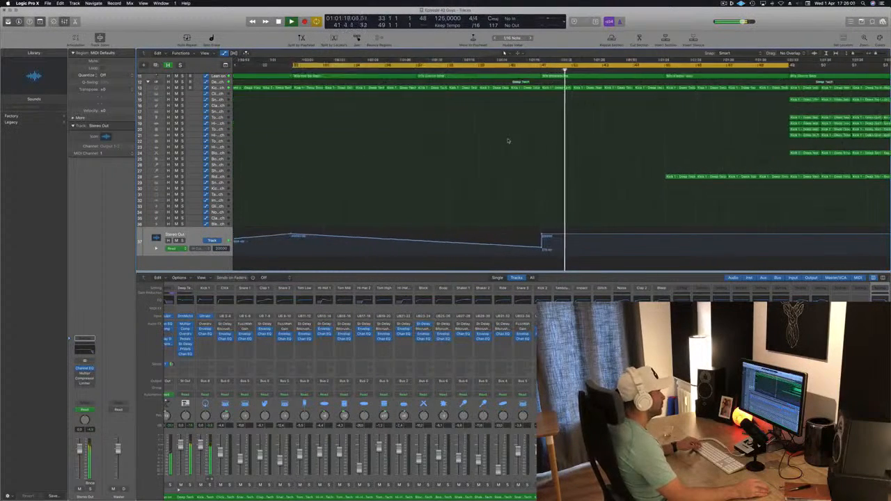
scroll(508, 141, "up", 4)
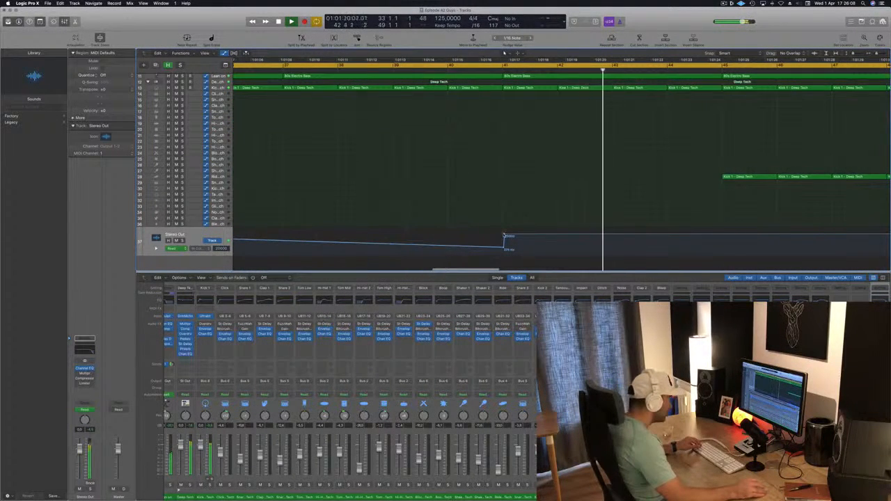
mouse_move(506, 237)
left_mouse_down()
mouse_move(504, 246)
mouse_move(502, 235)
left_mouse_up()
left_click(435, 69)
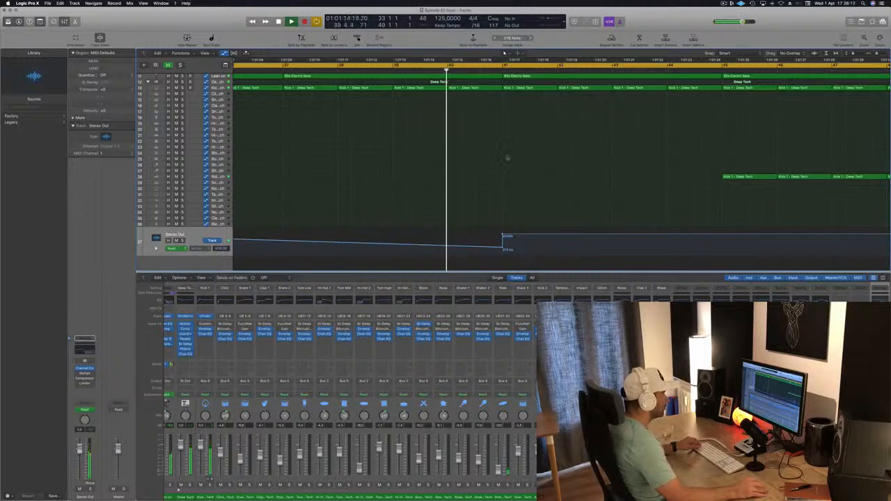
Delete the Kick 1 - Deep Tech region in bar 40 and replay from just before the gap
scroll(508, 158, "up", 5)
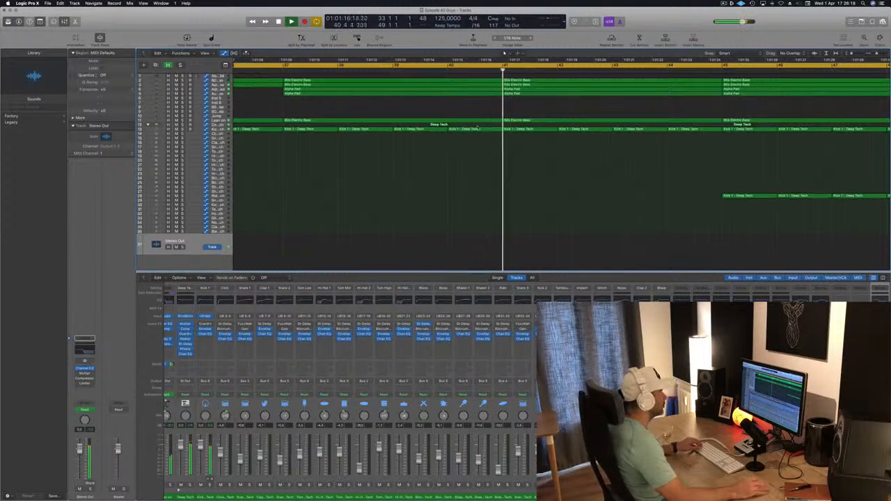
key("comma")
left_click(484, 129)
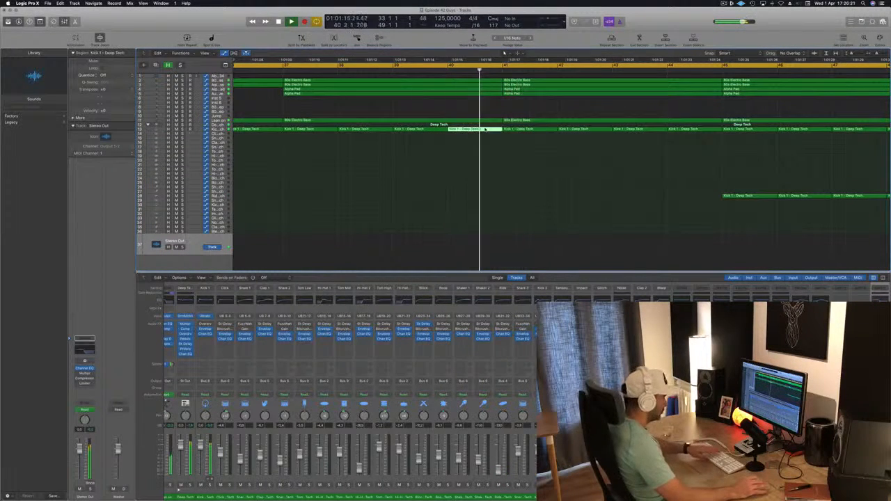
key("Delete")
key("comma")
key("comma")
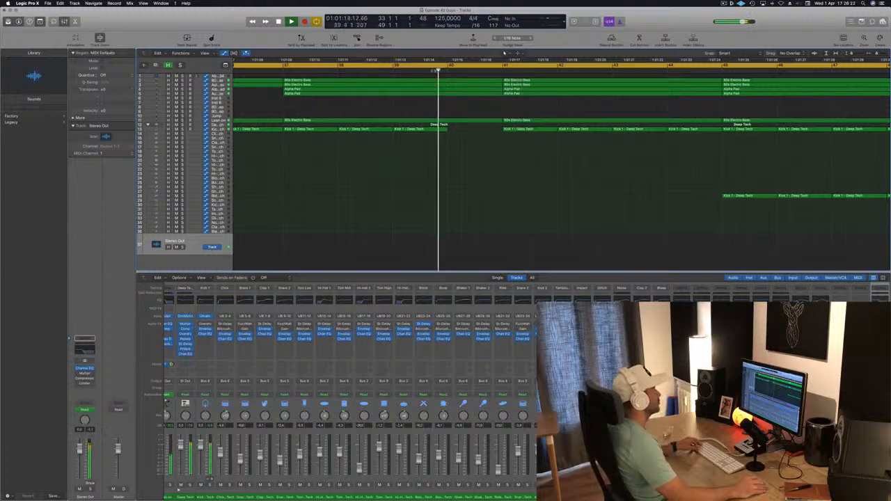
Save the project and extend the cycle range so that it ends at bar 61
key("super+Left")
key("super+Left")
key("super+Left")
key("super+Left")
key("super+Left")
key("super+Left")
key("super+s")
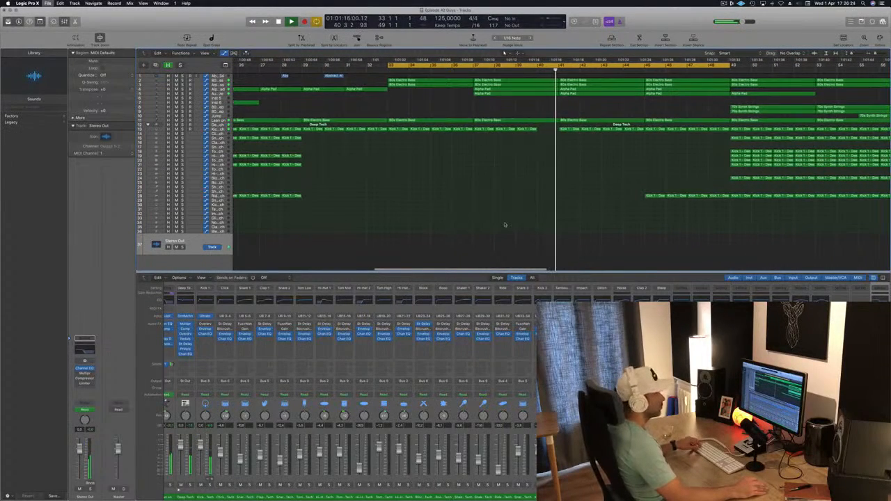
scroll(504, 224, "down", 4)
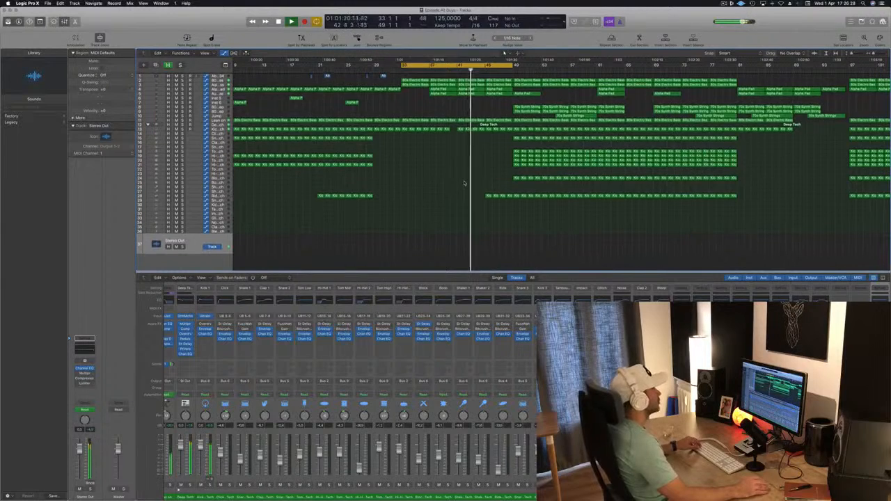
scroll(464, 183, "down", 1)
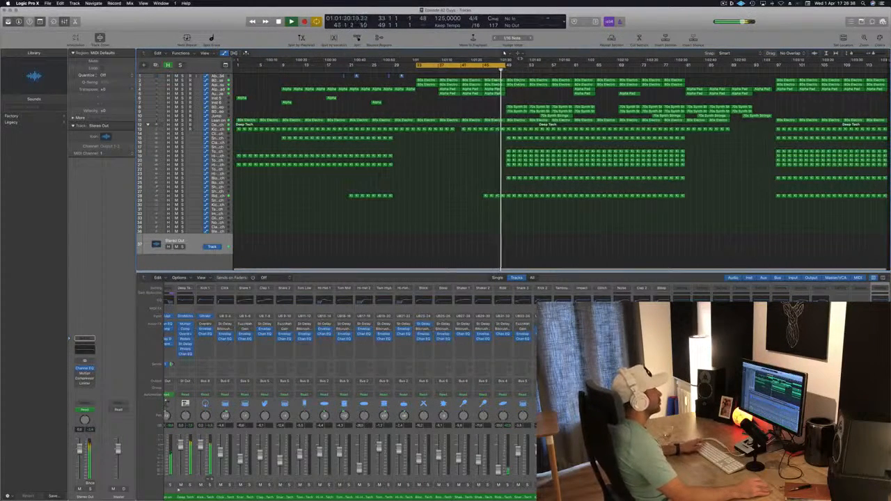
left_click_drag(505, 67, 572, 68)
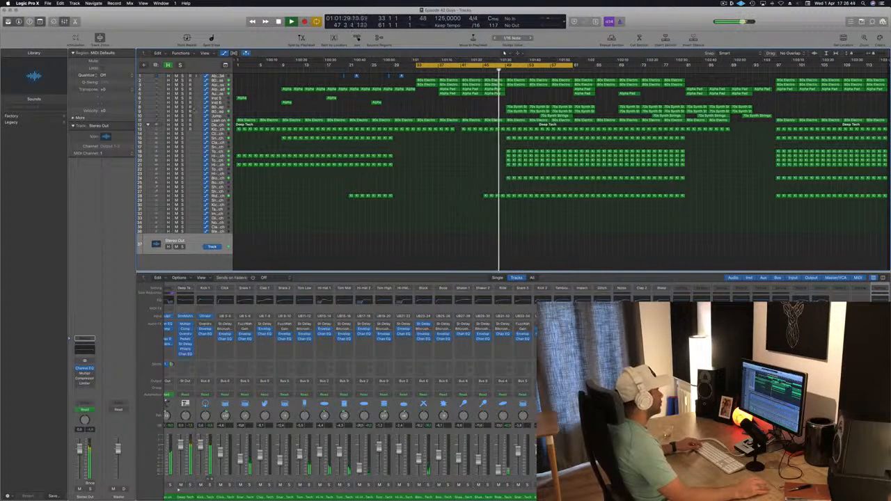
Audition the 80s Slow Pop Sweep track in solo and clear the synth-string regions between bars 49 and 57
left_click(484, 110)
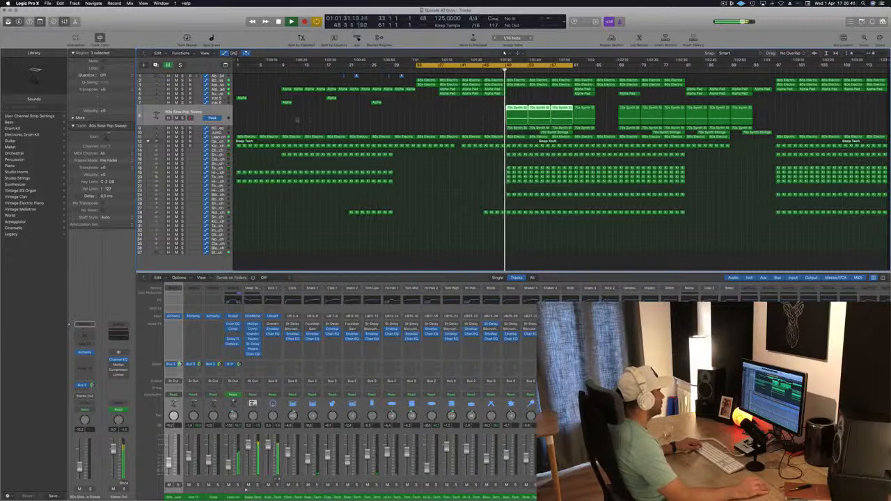
key("s")
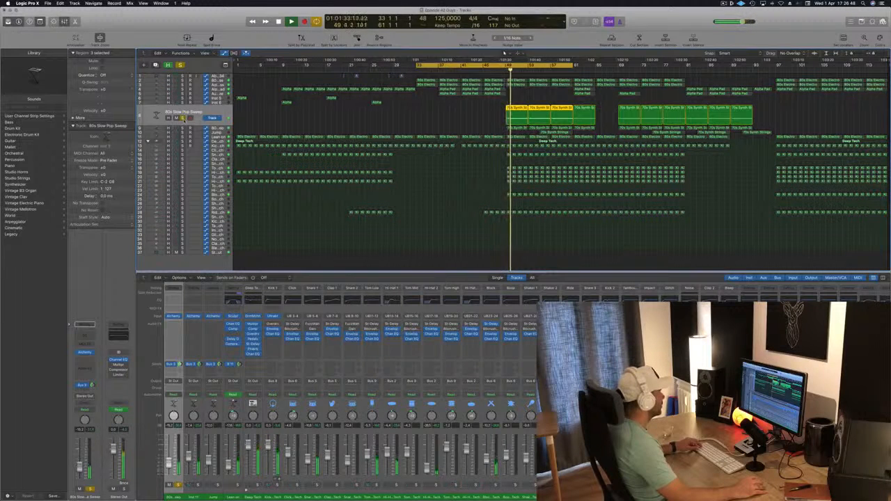
key("s")
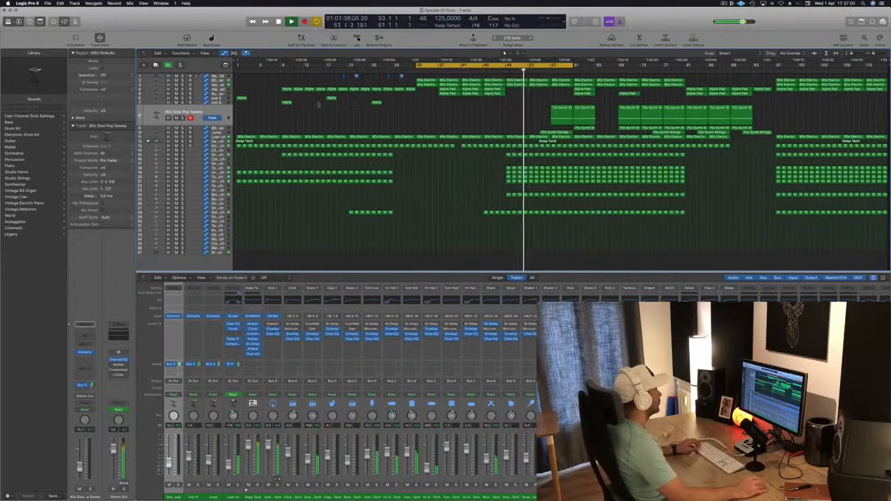
Copy the four short Alpha Pad regions from the intro so that the first copy starts at bar 49
left_click_drag(284, 96, 397, 114)
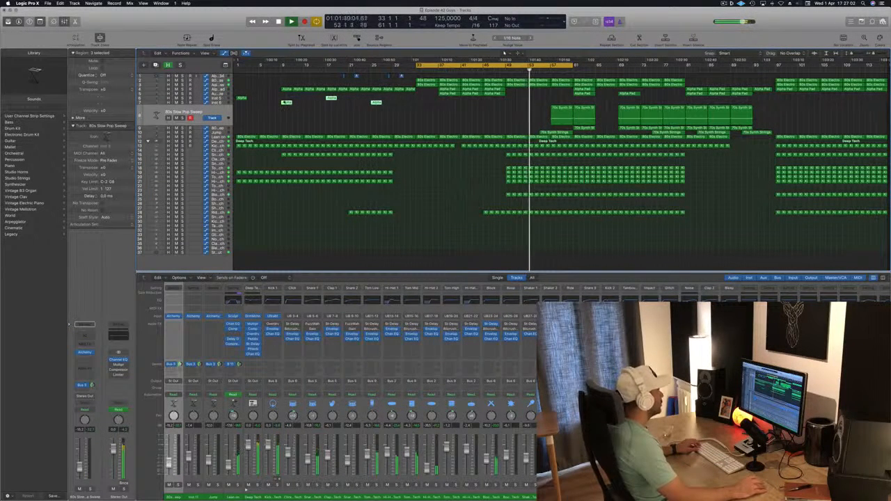
left_click_drag(242, 91, 387, 116)
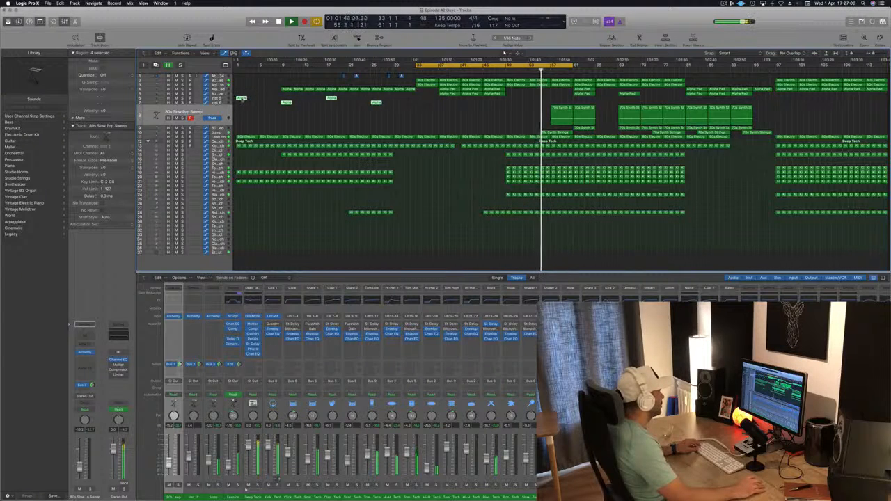
left_click_drag(242, 99, 514, 102)
key("super+Down")
key("super+Down")
key("super+Down")
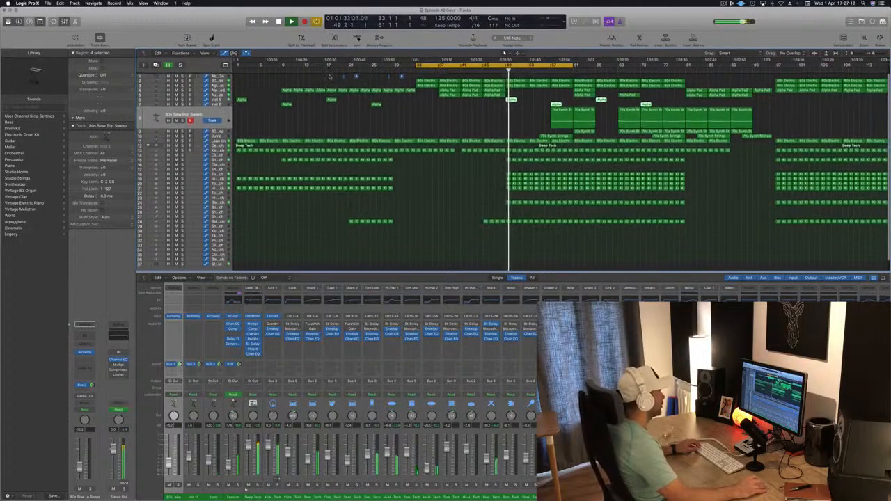
Copy the short audio regions on the first track from around bars 20 to 30 to around bars 52 to 62
left_click_drag(419, 79, 337, 75)
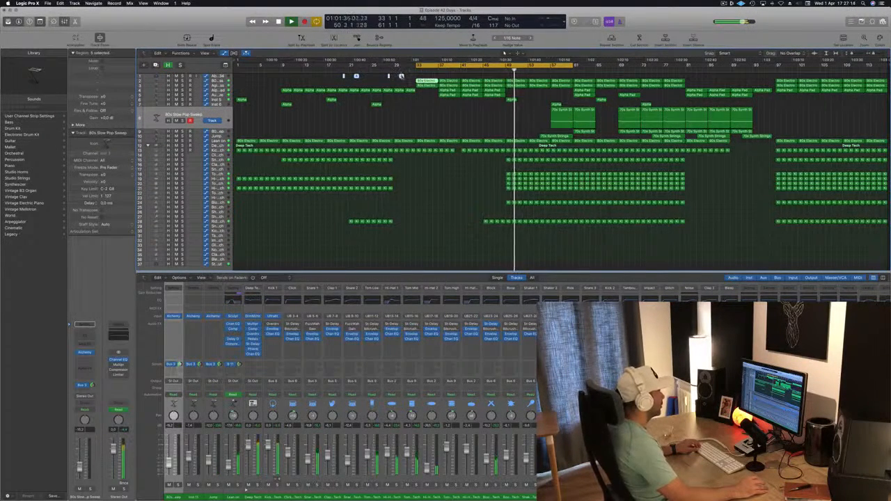
left_click_drag(402, 75, 576, 76)
left_click_drag(581, 77, 581, 77)
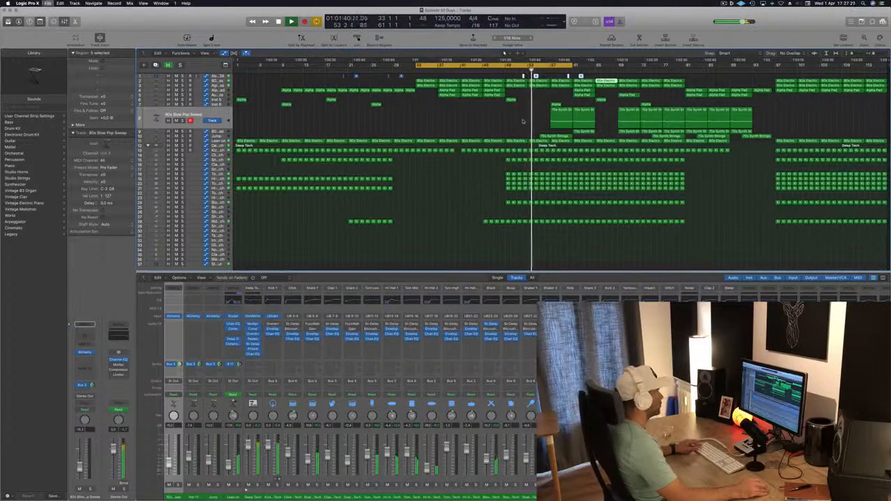
Delete the remaining 70s Synth Strings regions before bar 65 and save the project
scroll(522, 120, "up", 2)
scroll(523, 119, "down", 2)
left_click_drag(521, 119, 597, 131)
key("Delete")
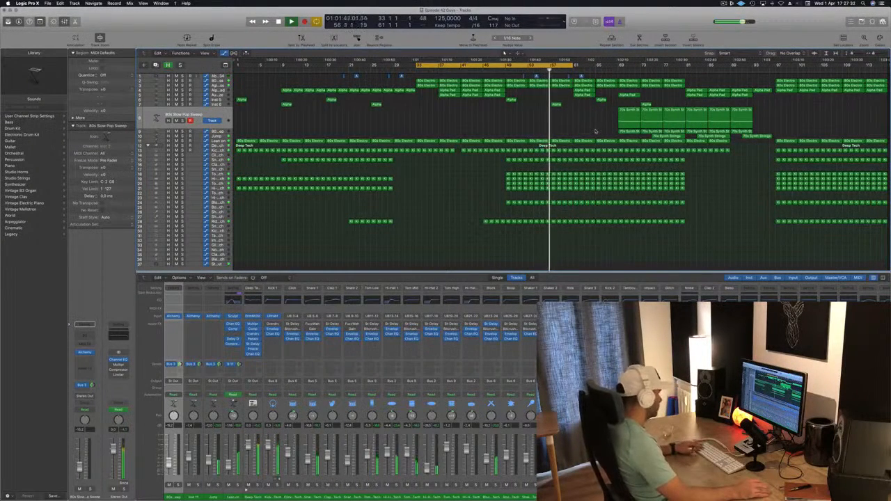
key("super+s")
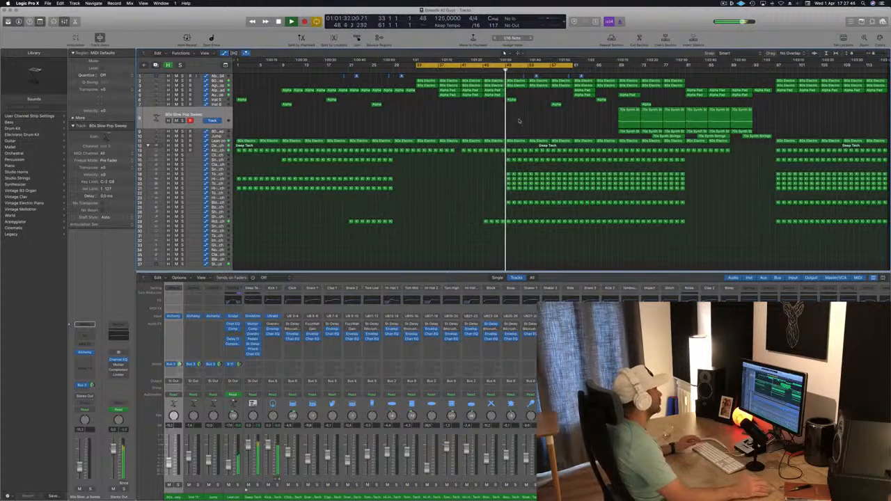
Audition the Agile Synth Bass track and the track above it in solo one at a time, leaving both unsoloed
left_click(212, 86)
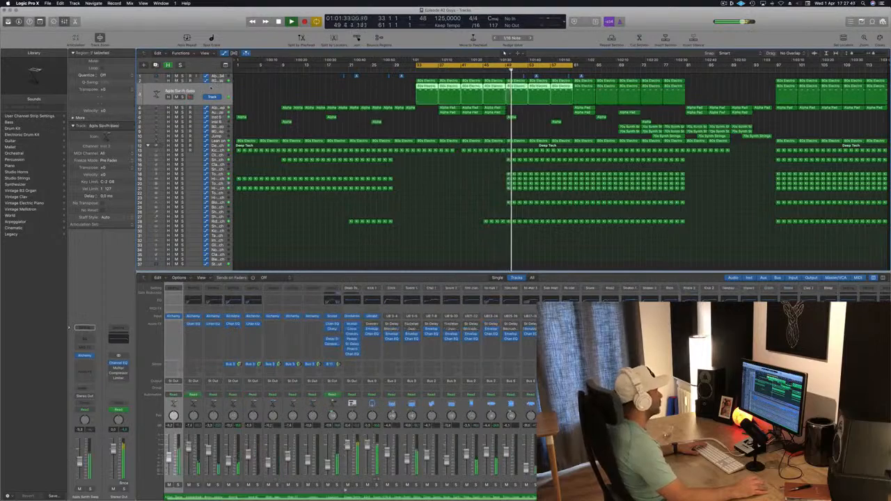
key("s")
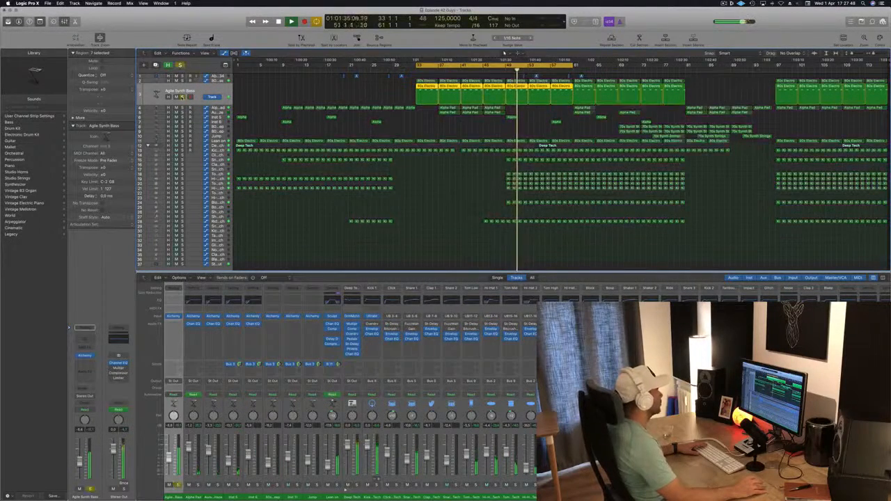
left_click(182, 96)
left_click(182, 80)
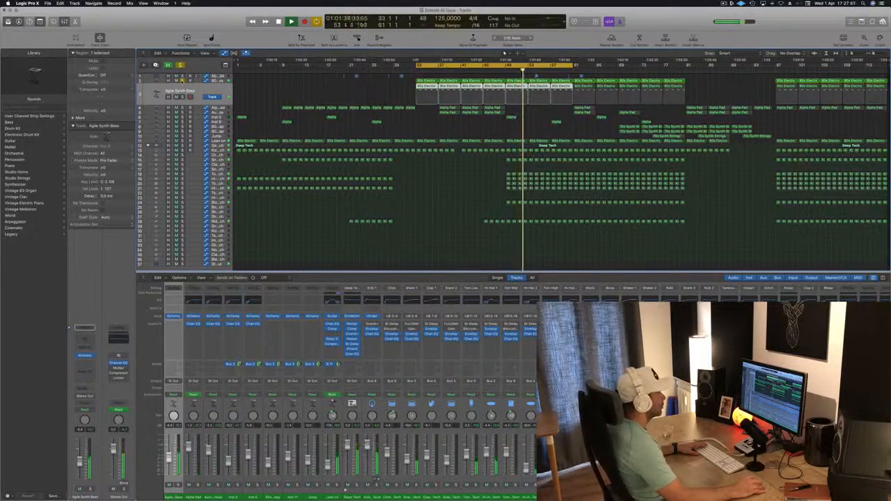
key("s")
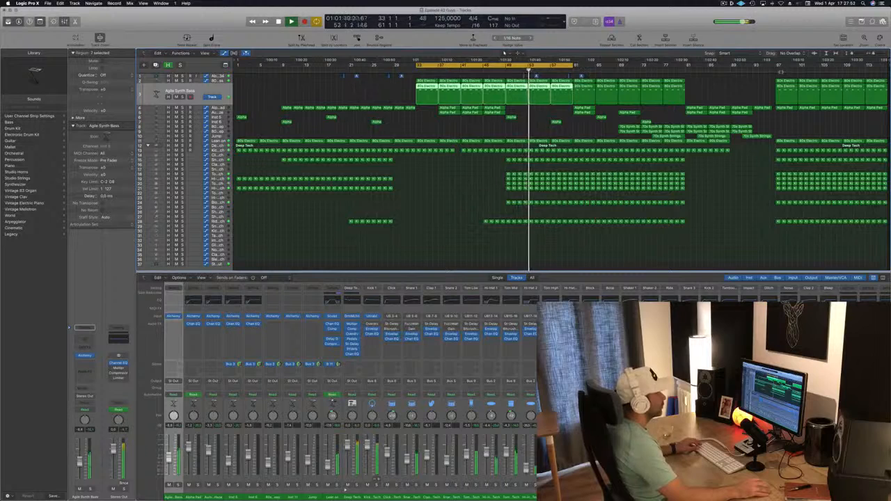
Listen to the section starting at bar 97 for comparison, return playback to bar 49, and clear the region selection
key("super+Right")
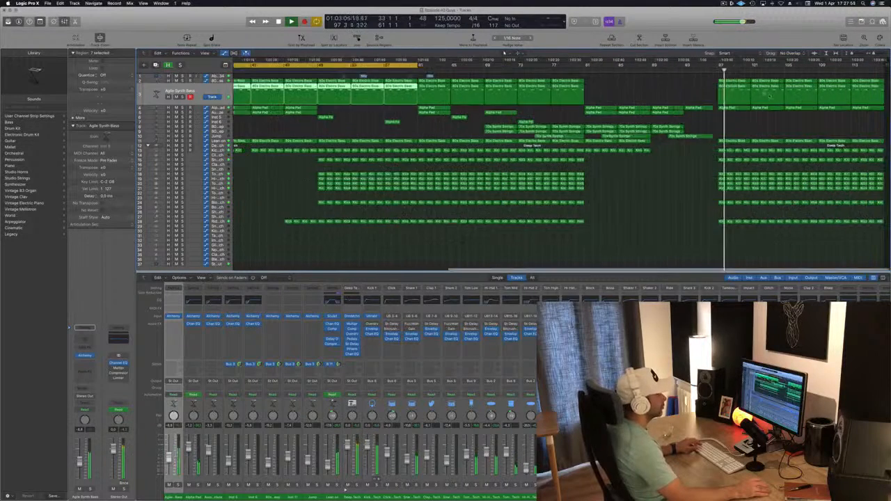
key("super+Left")
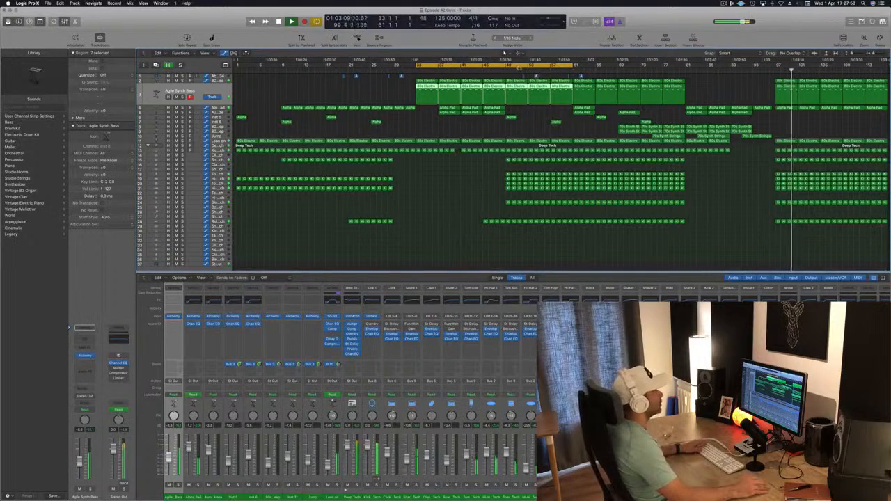
left_click(506, 66)
left_click(479, 170)
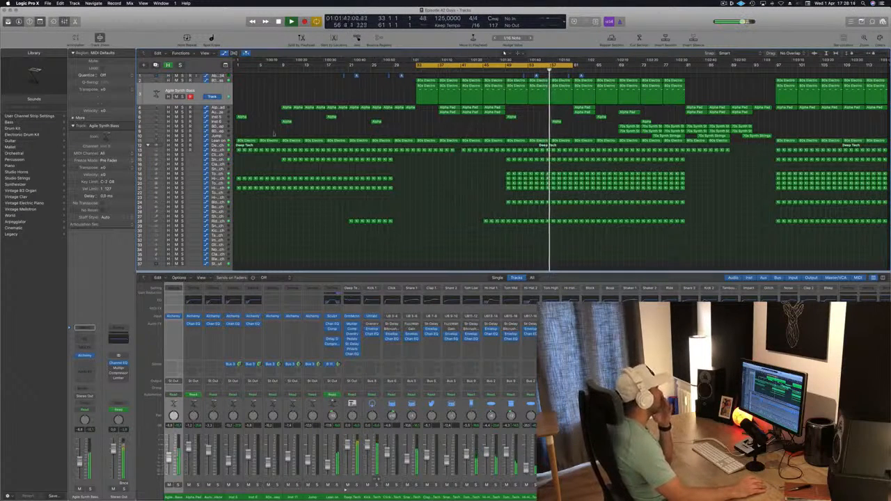
Select the Lean on track, fine-tune its volume, and save the project
left_click(225, 141)
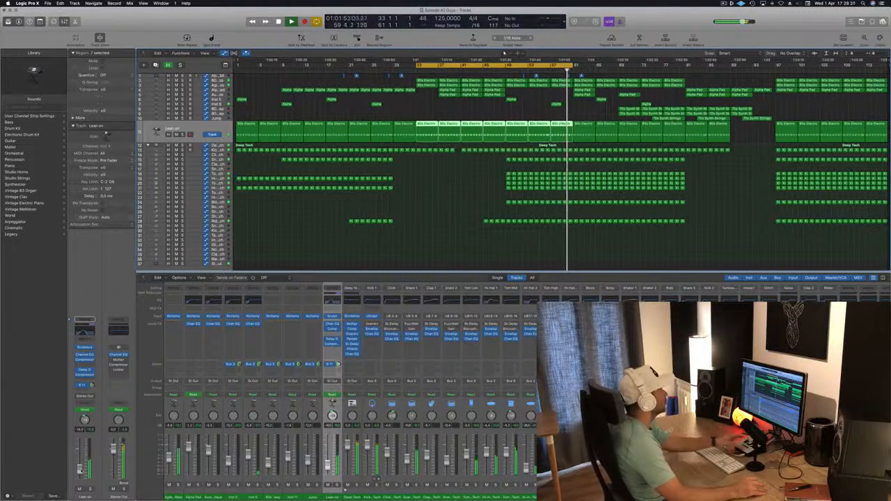
key("super+s")
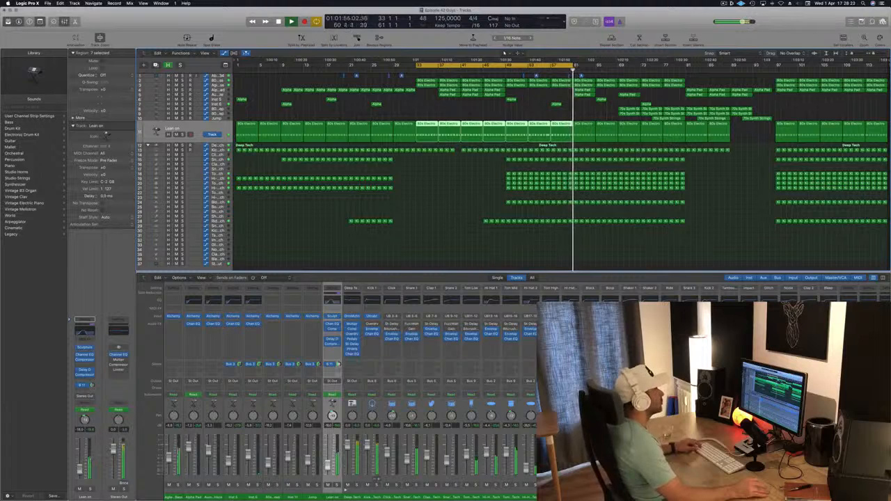
left_click(484, 262)
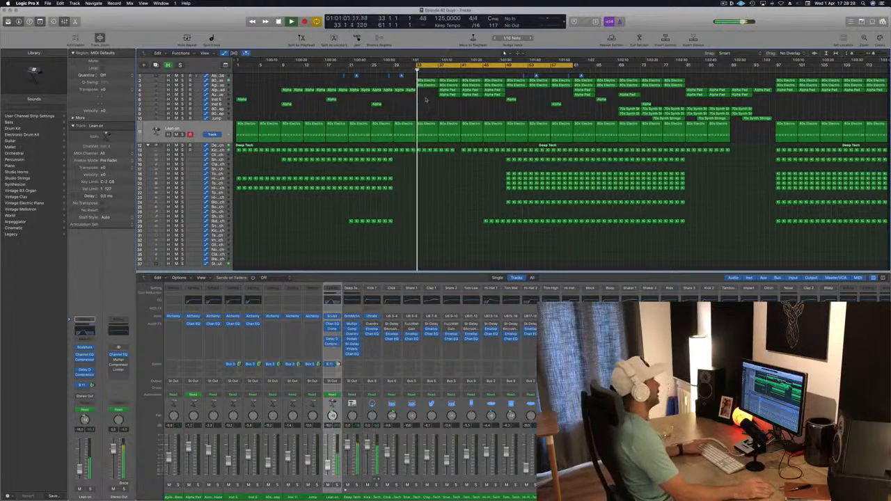
Move the cycle range to bars 49 to 77 and play it
left_click_drag(447, 64, 536, 62)
key("space")
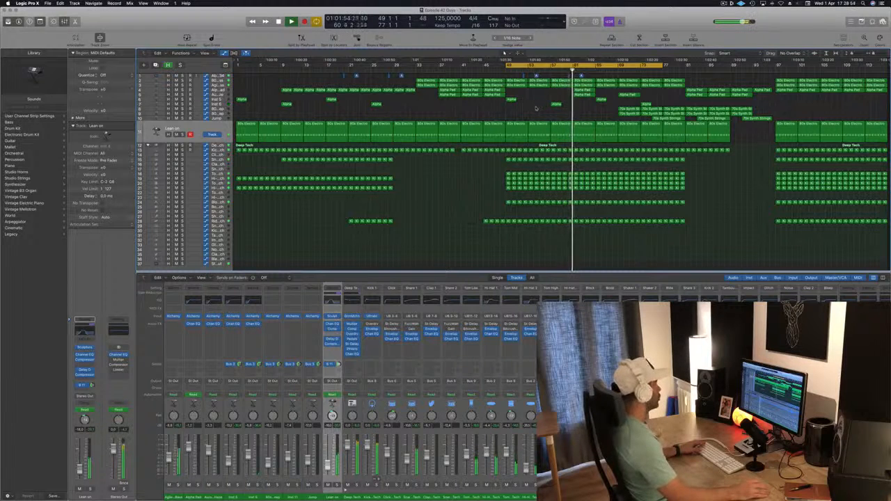
Check the Block - Deep Tech track in solo, raise its volume to about -7 dB, and replay from bar 49
left_click(222, 203)
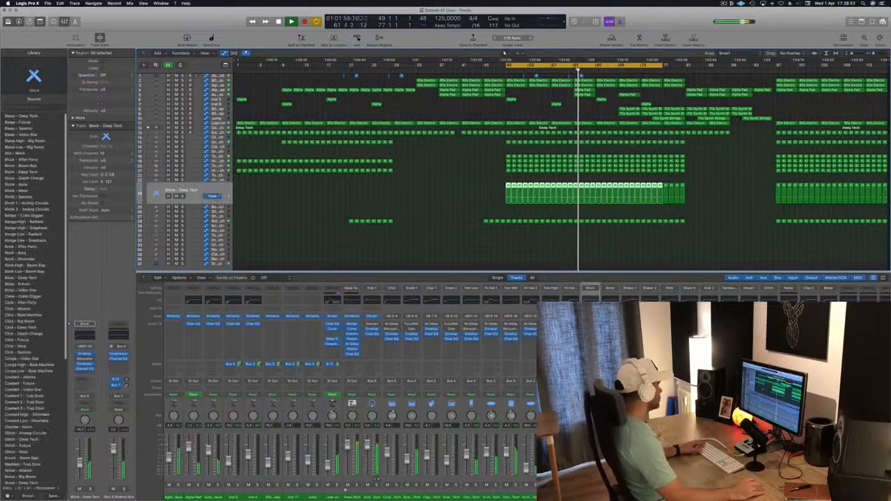
left_click(182, 196)
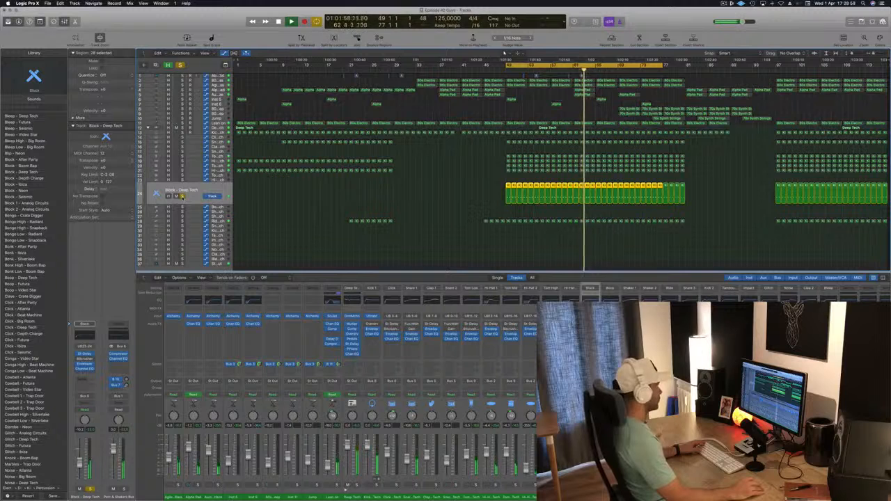
left_click(182, 196)
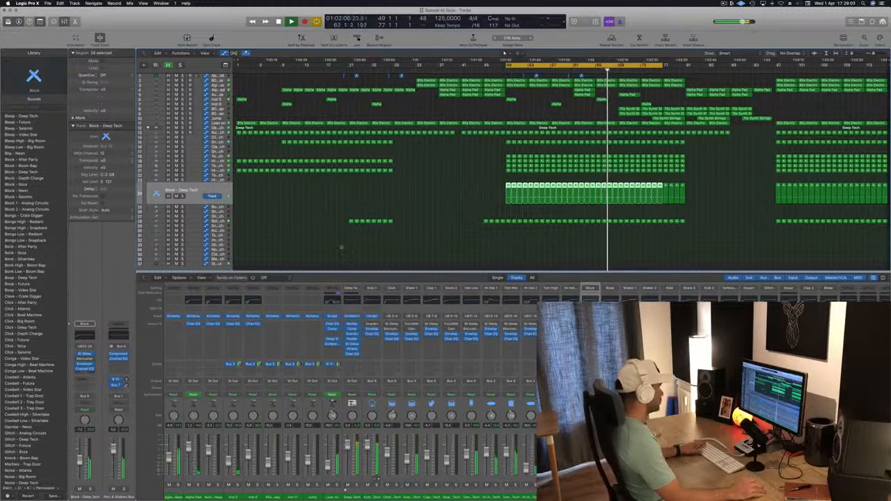
key("space")
key("space")
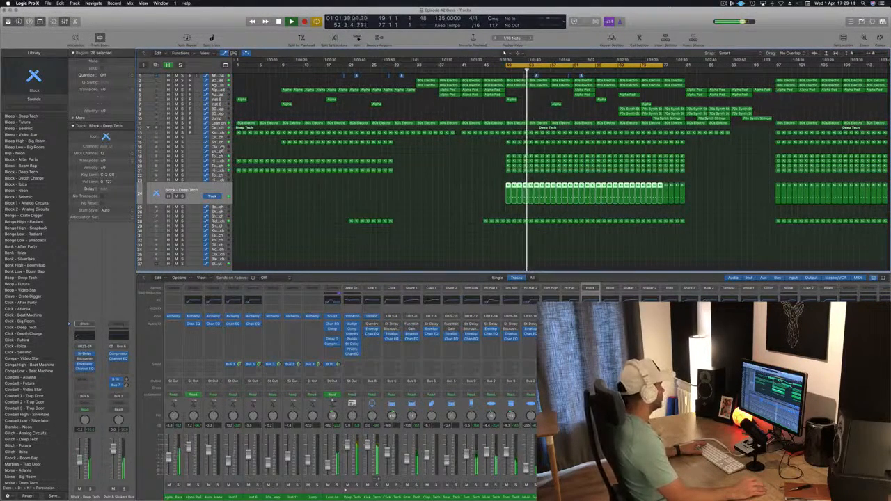
Copy the bar 49 region from the snare track onto the Clap 1 - Deep Tech track and open it in the Piano Roll
left_click(221, 147)
key("space")
key("space")
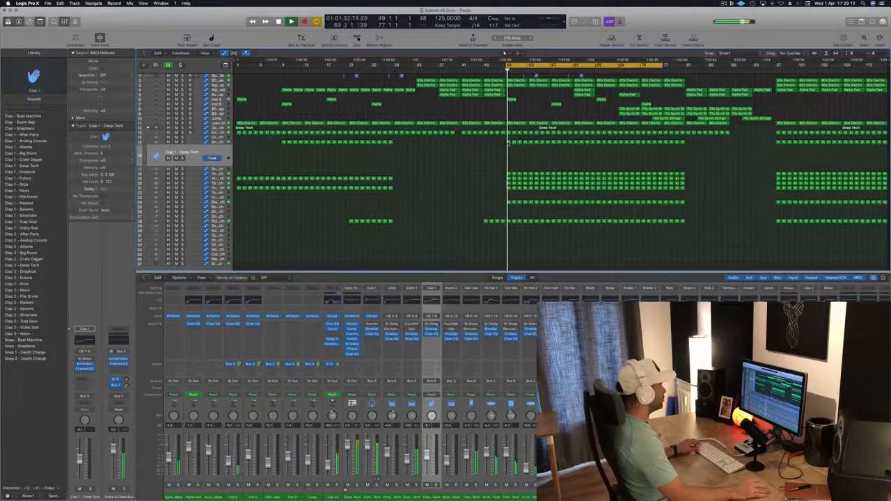
left_click_drag(508, 142, 508, 150)
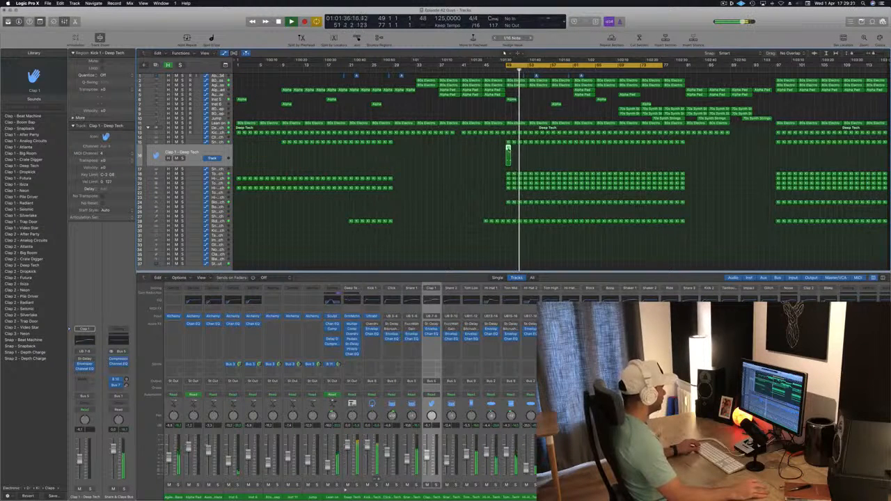
double_click(508, 148)
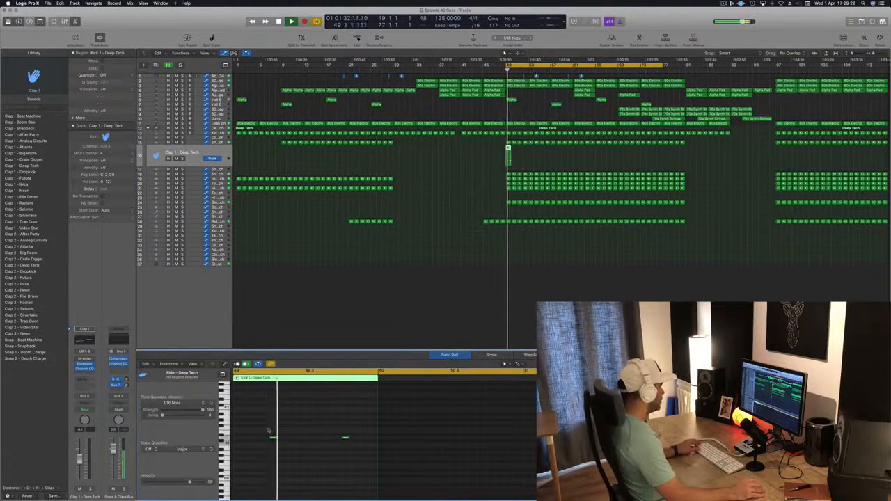
Transpose both notes in the Clap 1 - Deep Tech region up one semitone and keep them selected
left_click_drag(266, 430, 355, 452)
key("alt+Up")
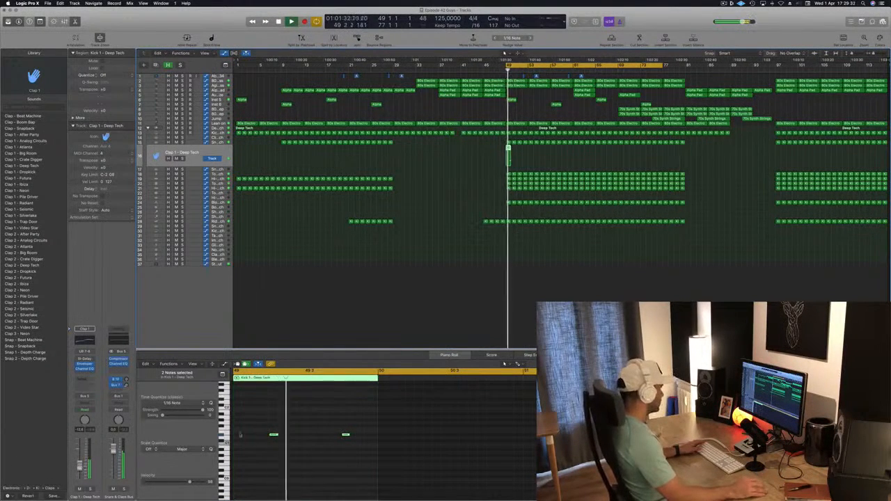
left_click_drag(246, 421, 371, 449)
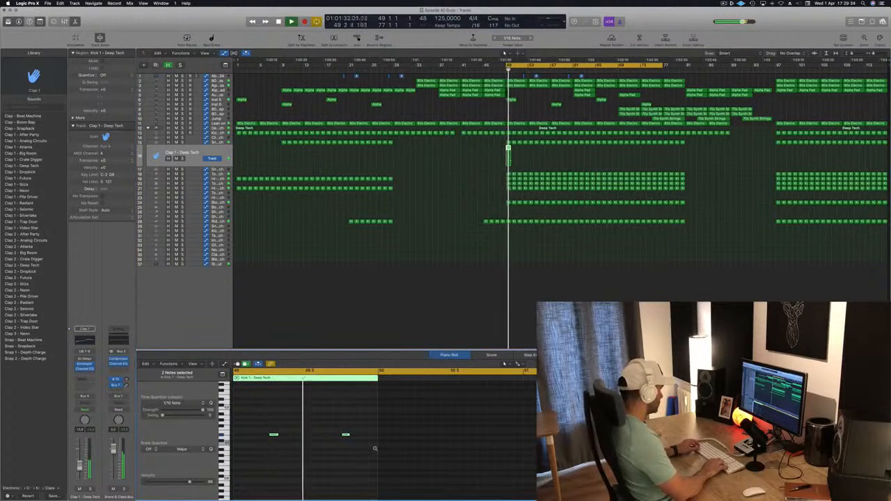
Try the two clap notes two sixteenths earlier and two sixteenths later against playback from bar 49, returning them to their starting positions
key("alt+Left")
key("alt+Left")
key("space")
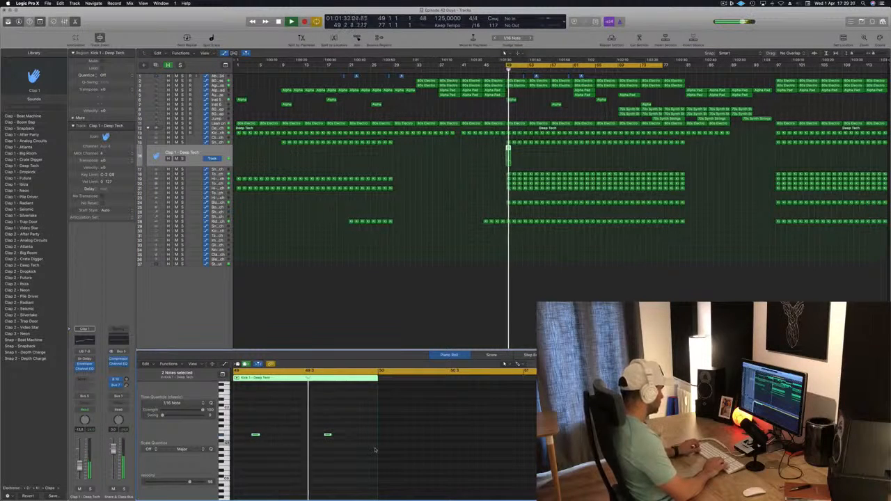
key("alt+Right")
key("alt+Right")
key("space")
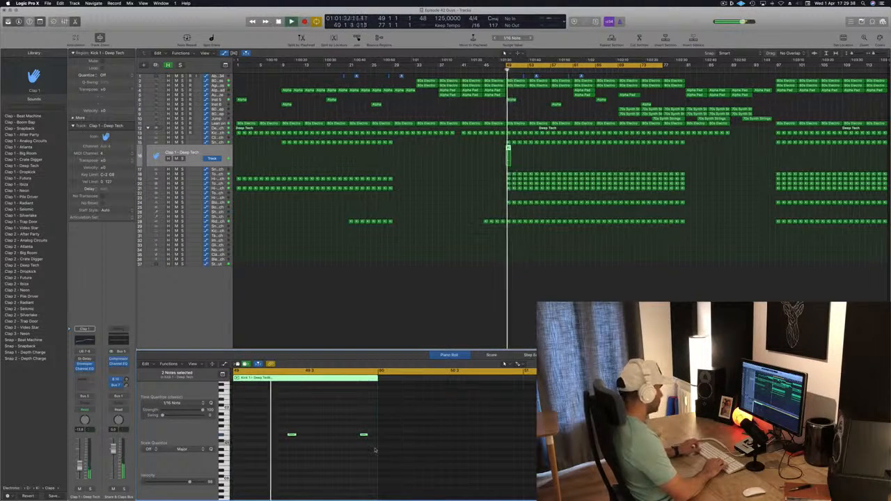
key("comma")
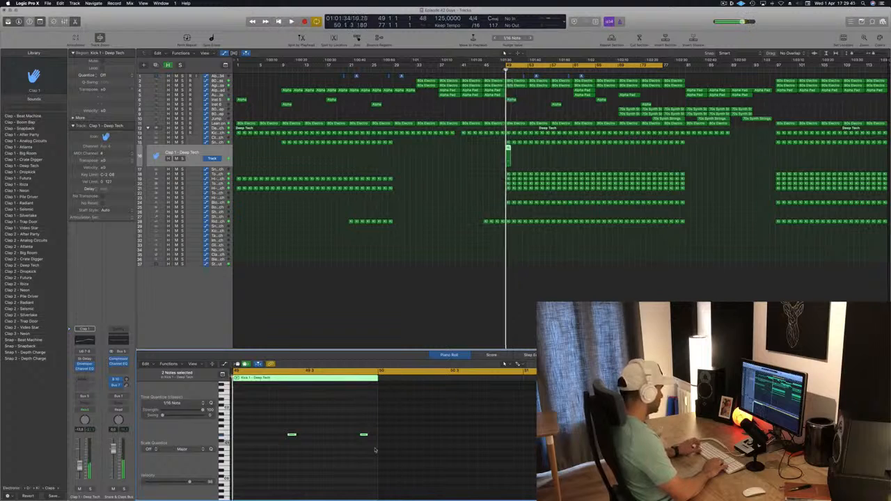
key("alt+Left")
key("comma")
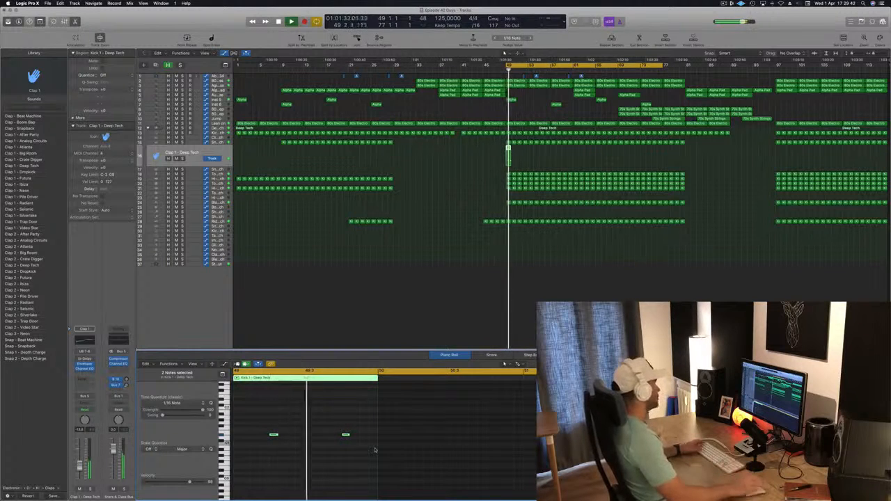
key("space")
key("space")
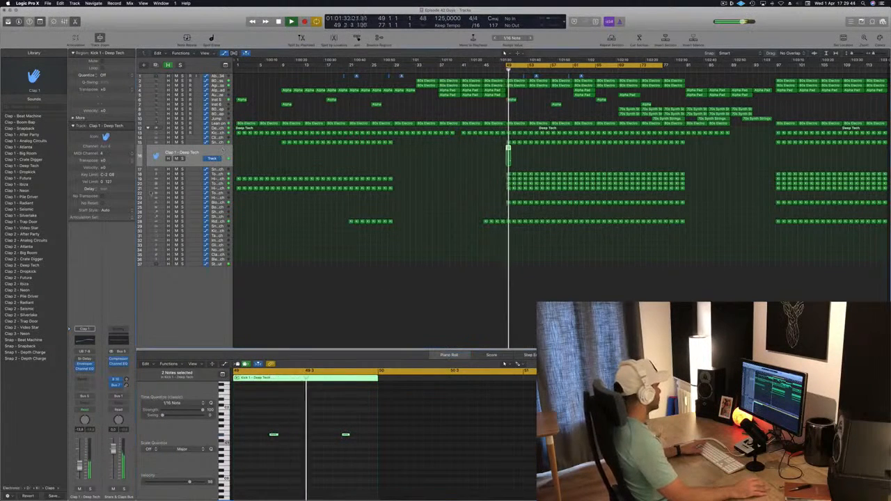
key("comma")
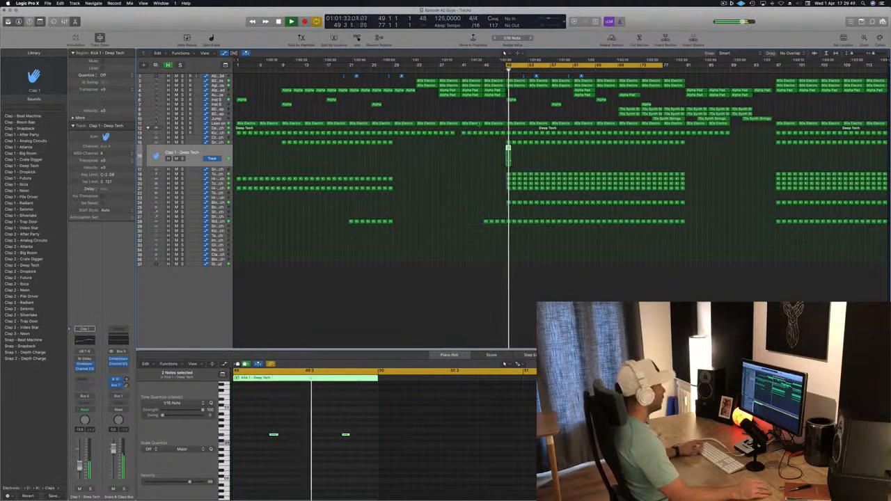
Duplicate the bar 49 clap region along the Clap 1 - Deep Tech track until it fills bars 49 to 81
left_click_drag(509, 150, 555, 158)
left_click_drag(486, 160, 644, 159)
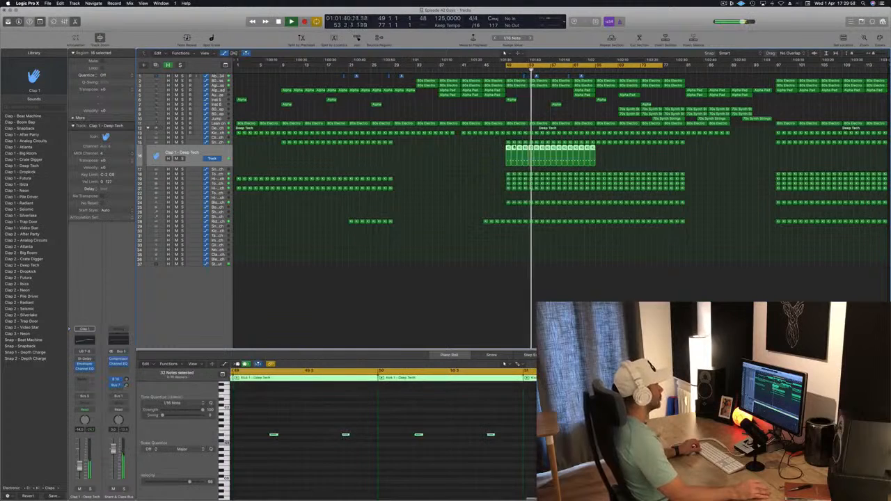
left_click_drag(507, 147, 597, 149)
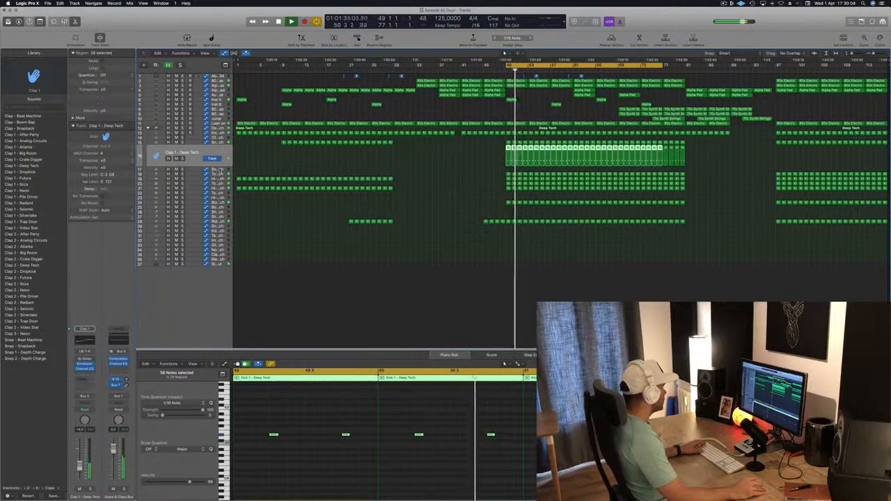
Listen to the Tom Mid - Deep Tech track in solo, then return to the full mix
left_click(220, 184)
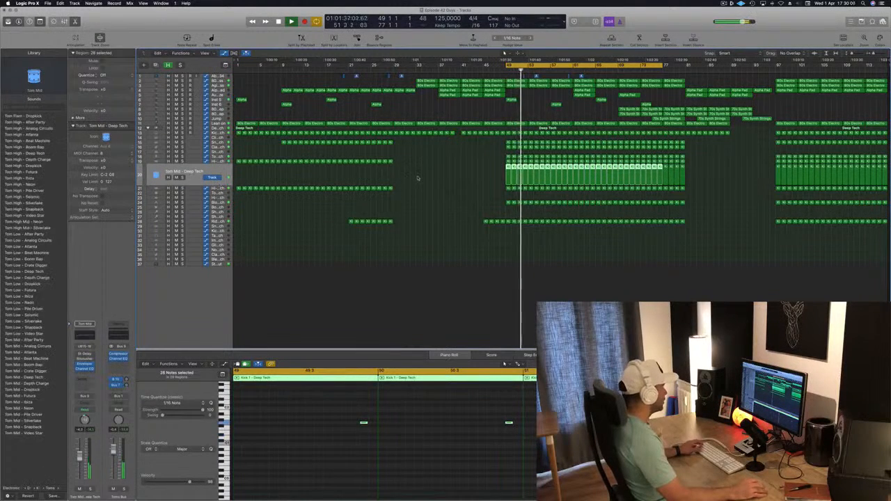
left_click(181, 177)
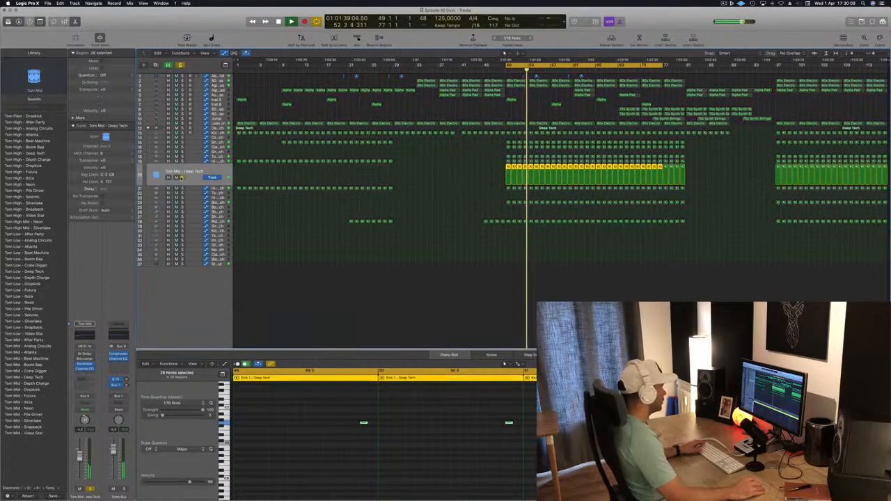
left_click(180, 178)
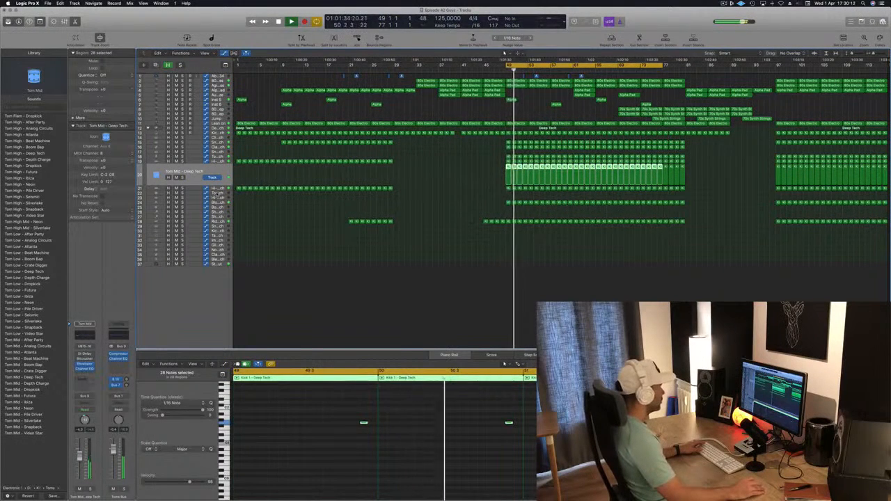
Copy the bar 49 region from the hi-hat track above onto Tom High - Deep Tech and transpose all its notes up one semitone
left_click(282, 189)
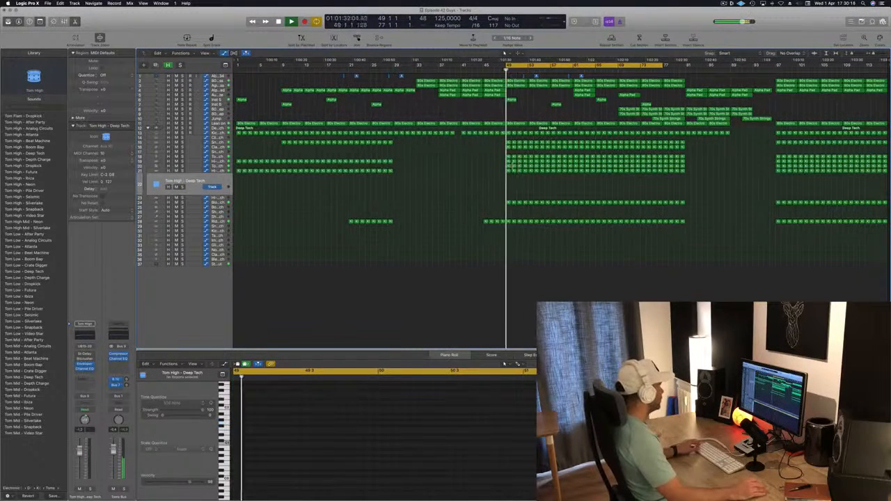
left_click(509, 171)
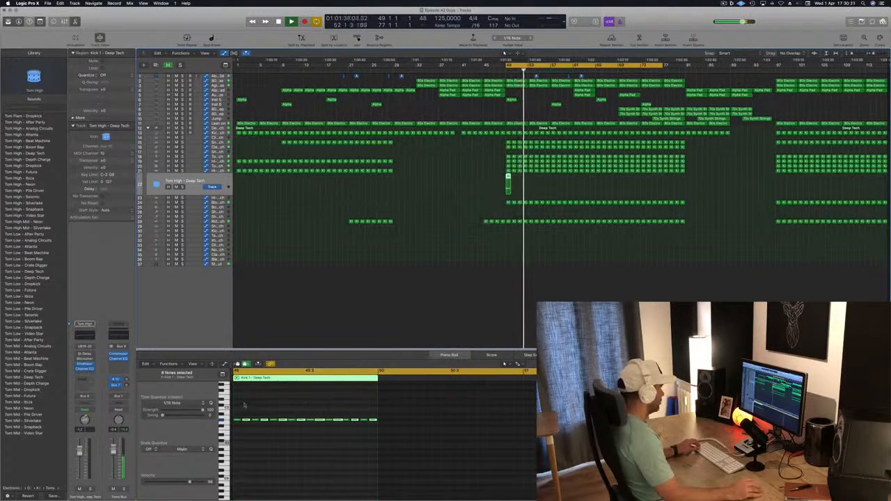
left_click_drag(244, 405, 416, 440)
key("alt+Up")
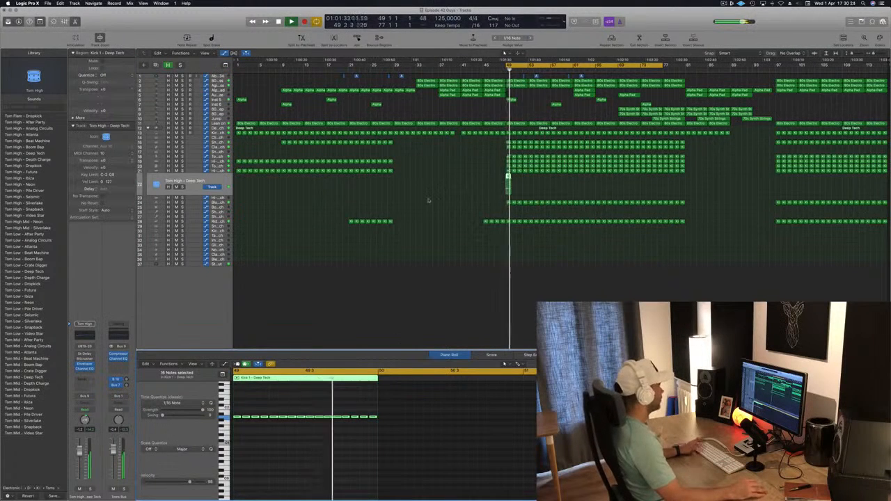
Replay from bar 49 and delete the last three notes of the Tom High region in the Piano Roll
key("Return")
scroll(352, 386, "up", 1)
key("Return")
scroll(334, 412, "left", 3)
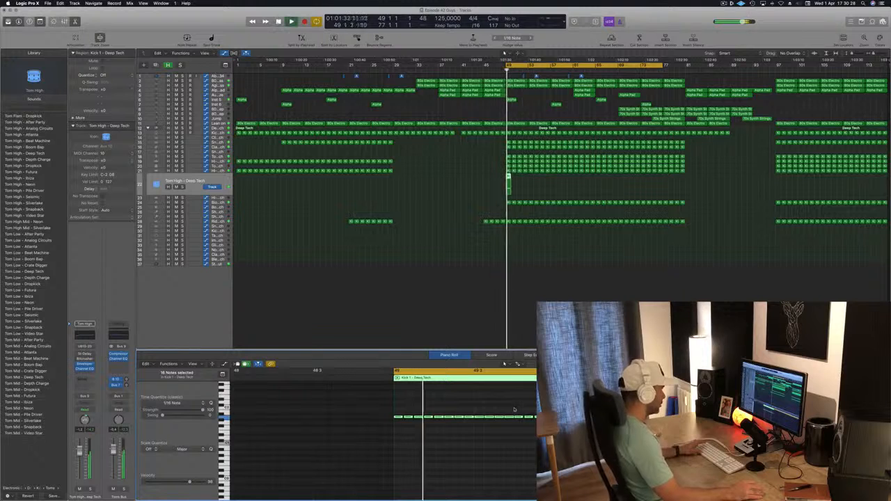
left_click_drag(515, 410, 557, 420)
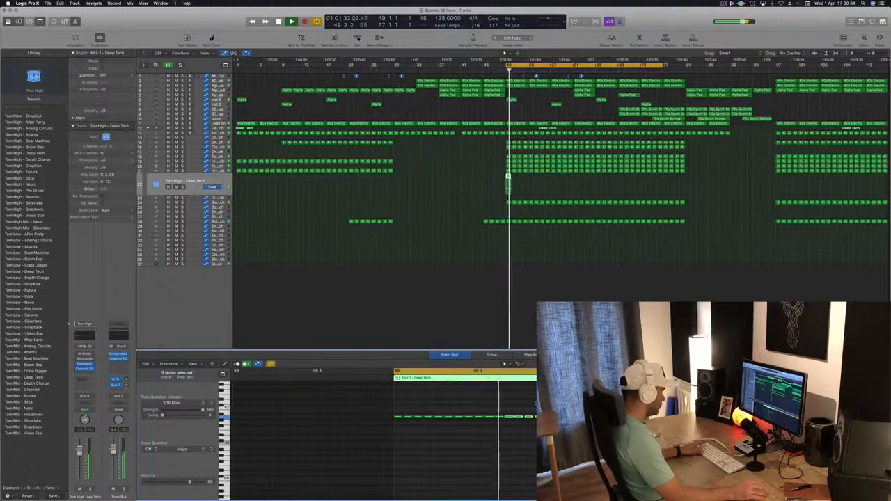
left_click_drag(526, 409, 557, 422)
key("BackSpace")
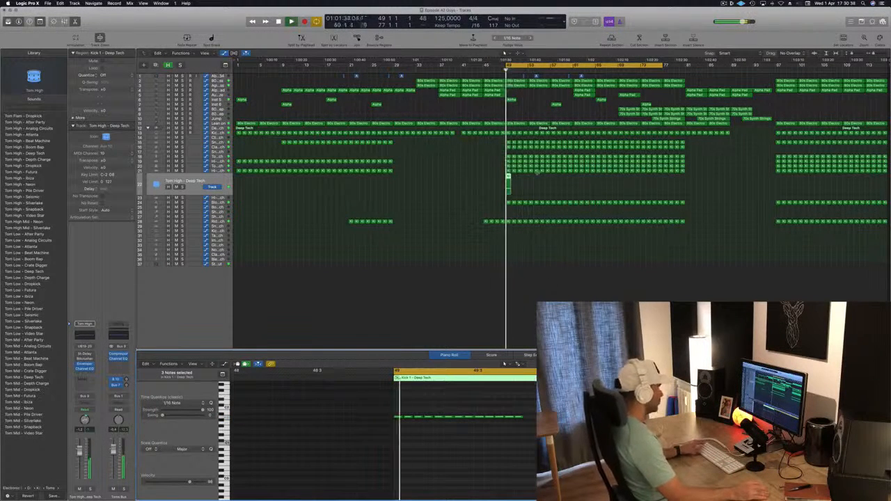
Duplicate the edited Tom High region in growing blocks until it fills the track from bar 49 to bar 81
left_click_drag(514, 182, 513, 182)
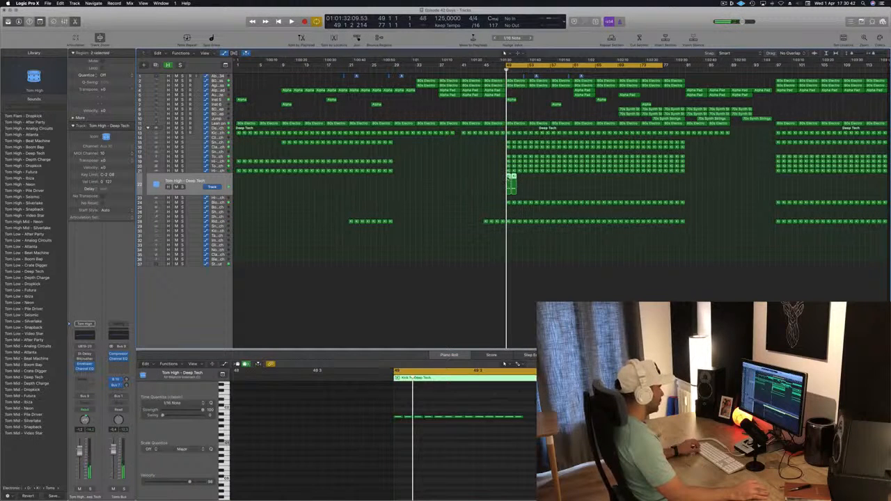
left_click_drag(515, 184, 522, 185)
key("space")
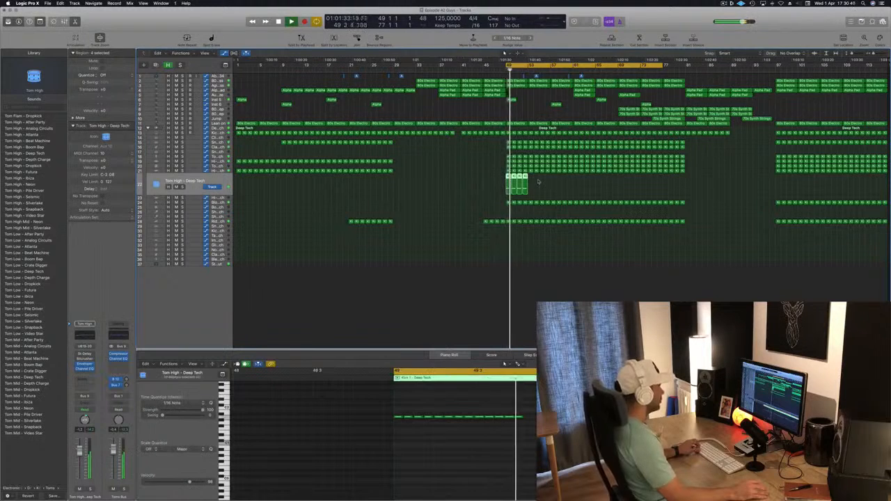
left_click_drag(516, 181, 534, 182)
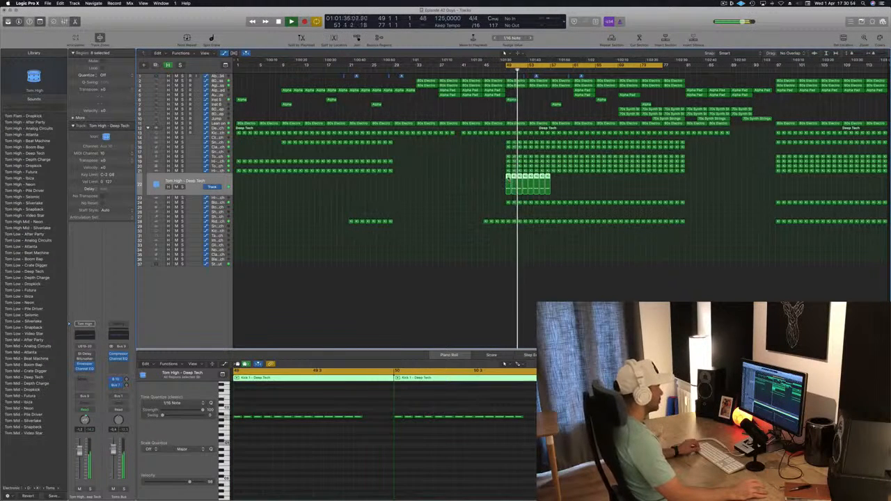
left_click_drag(508, 178, 685, 196)
left_click_drag(508, 177, 597, 185)
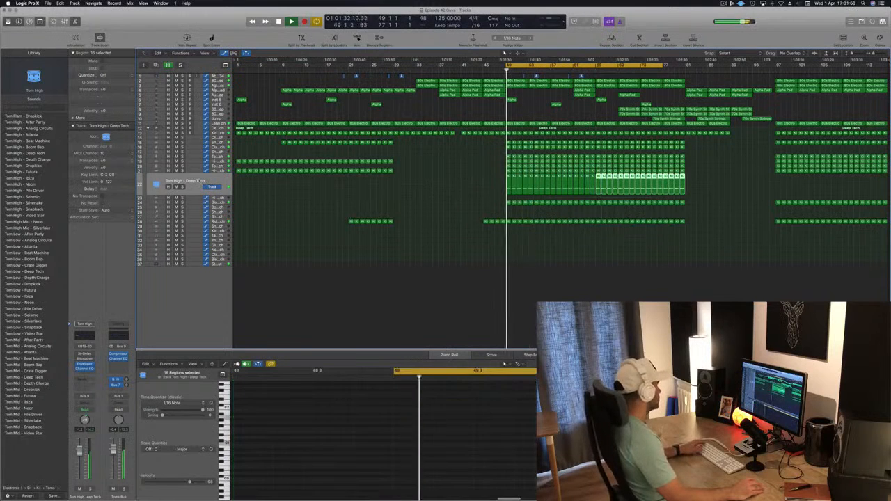
Open the Stereo Delay on the Tom High - Deep Tech track and raise both its left and right output mix to 100%
left_click(200, 181)
key("Return")
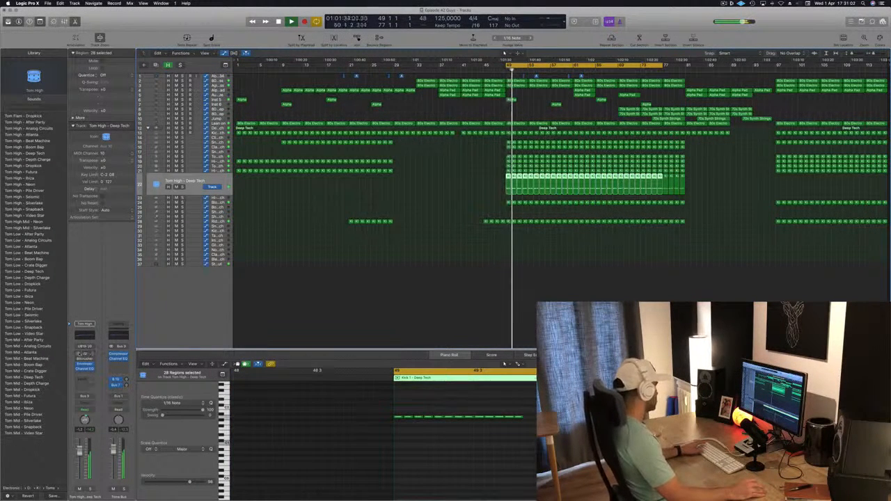
left_click(84, 353)
key("Return")
left_click_drag(116, 12, 616, 172)
key("space")
key("space")
left_click_drag(712, 320, 711, 248)
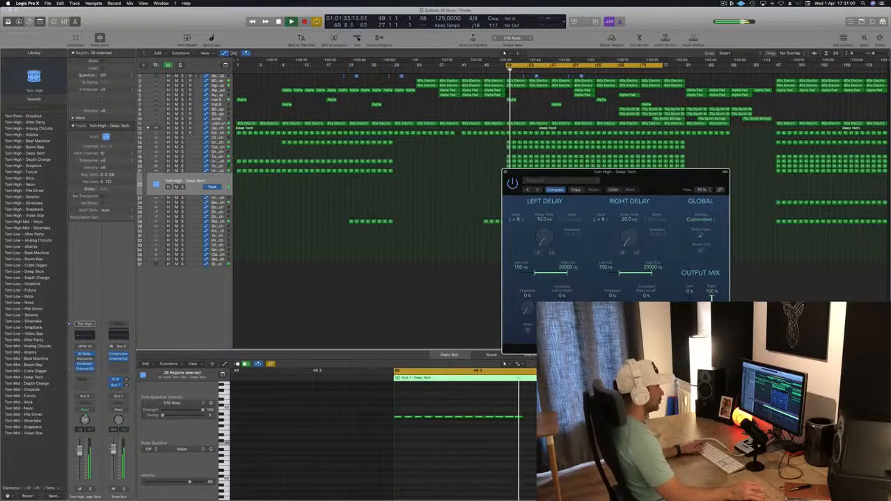
left_click_drag(665, 181, 555, 164)
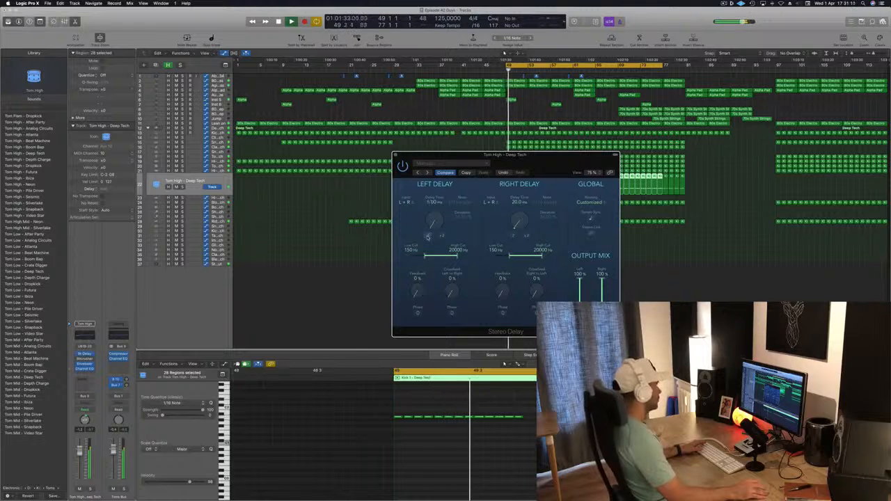
Try halved and doubled left and right delay times in the Stereo Delay, returning to 10 ms and 20 ms
left_click(513, 236)
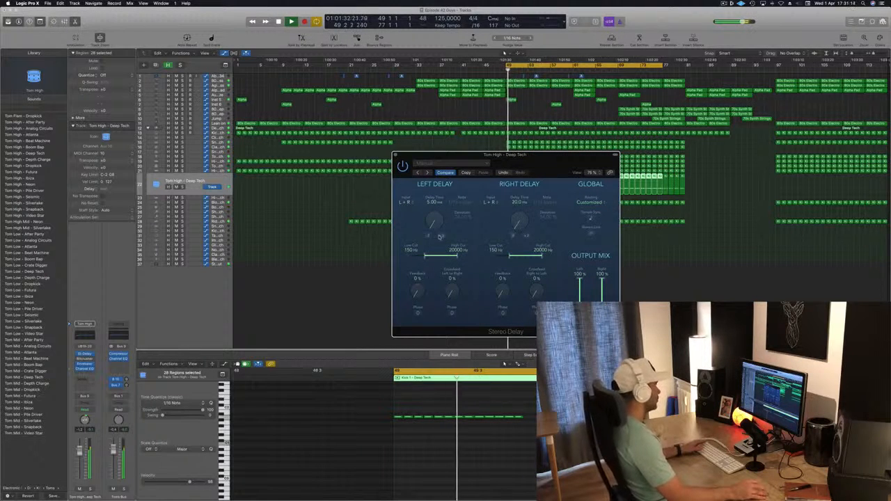
left_click(526, 236)
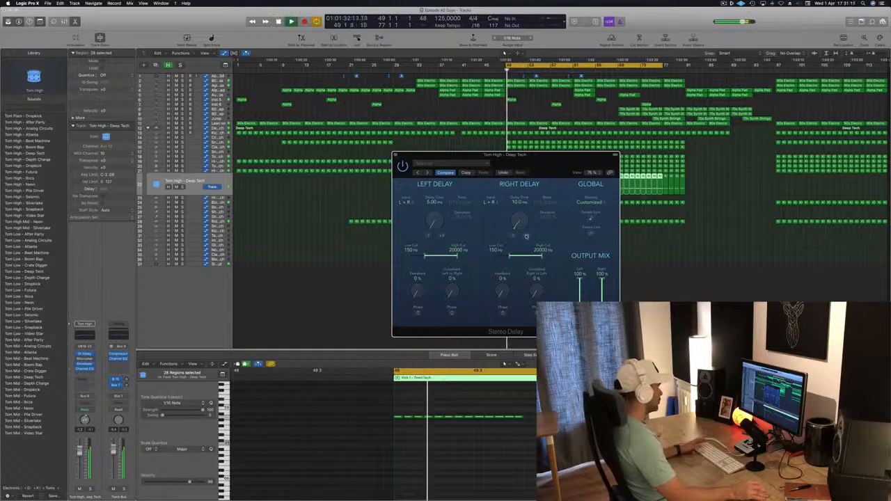
left_click_drag(557, 161, 486, 62)
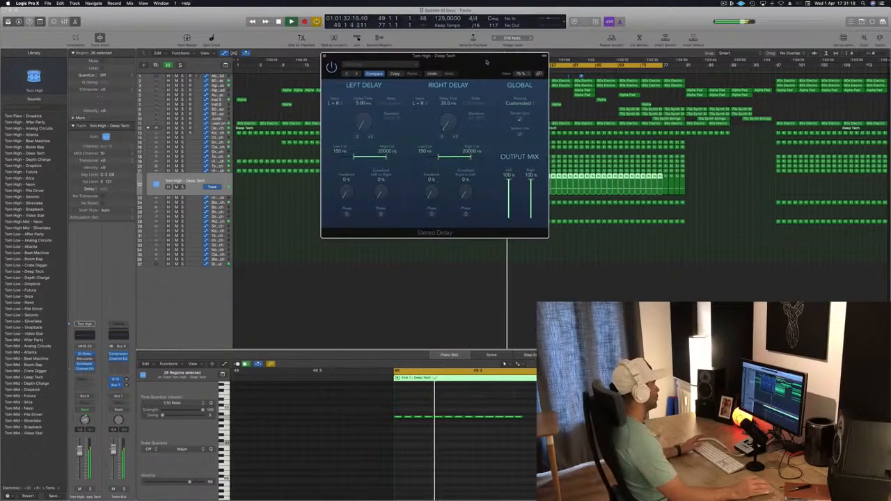
left_click(370, 136)
left_click(370, 137)
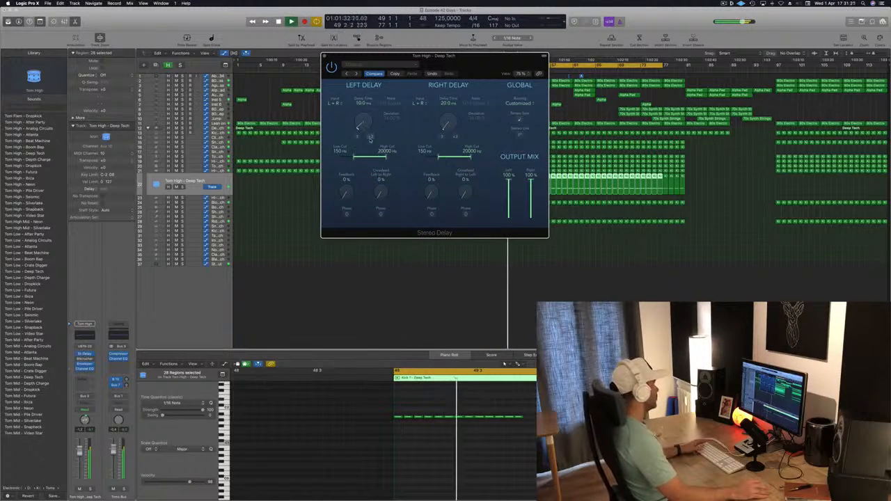
left_click(371, 137)
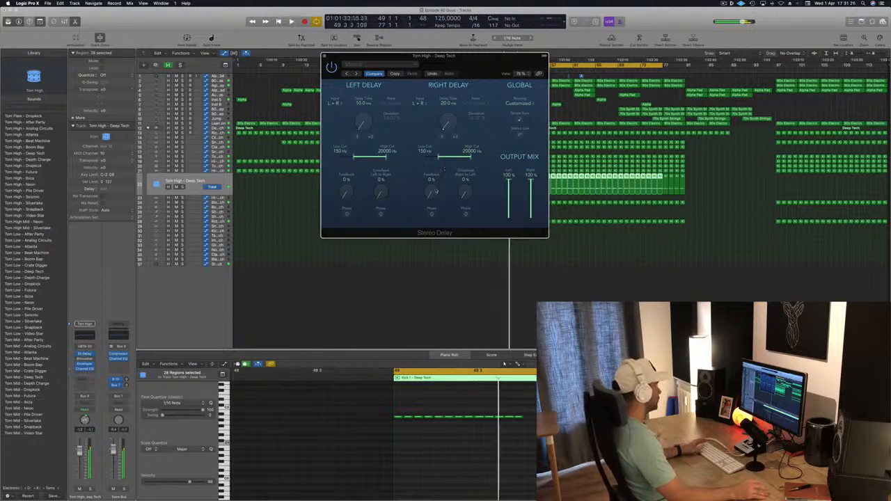
mouse_move(431, 192)
left_mouse_down()
mouse_move(437, 145)
mouse_move(433, 202)
left_mouse_up()
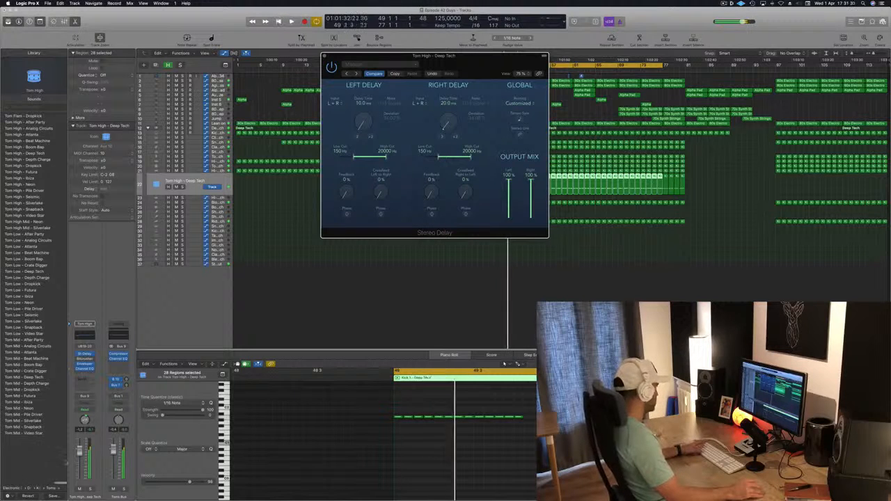
Lower the Tom High track's volume to about -6 dB and add a stereo Compressor after its Channel EQ
left_click_drag(78, 454, 78, 470)
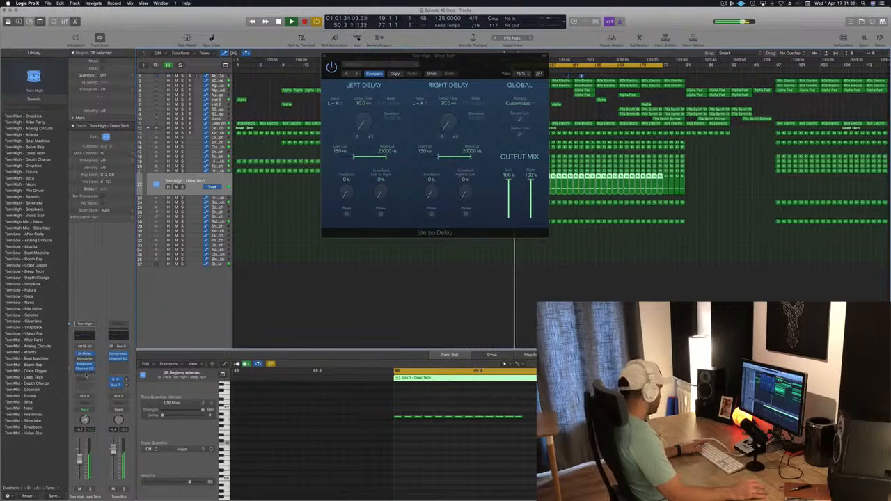
left_click(86, 374)
mouse_move(91, 399)
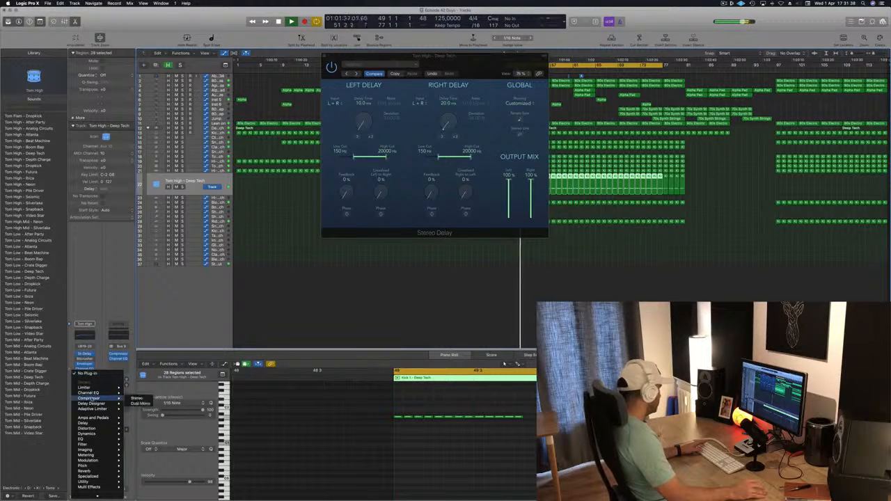
left_click(138, 399)
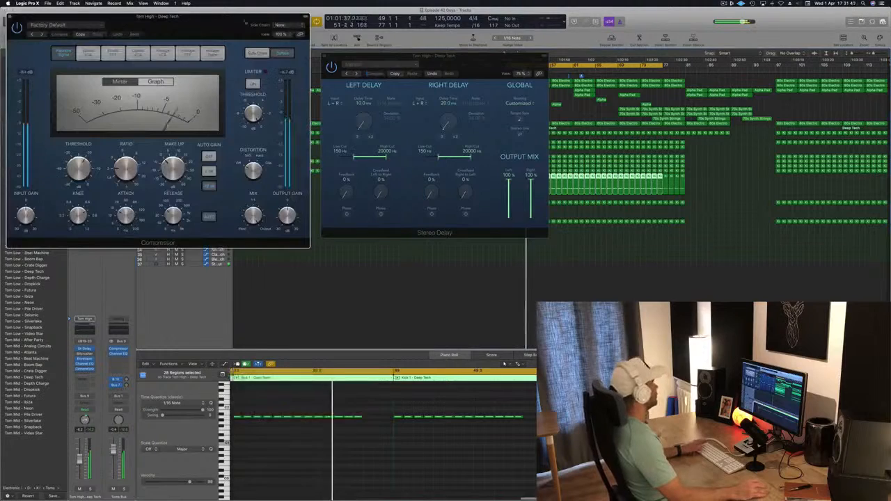
Side-chain the Tom High compressor to Bus 8 carrying the kicks, turn auto gain off, set the threshold around -30 dB, and close both plug-in windows
left_click_drag(237, 23, 696, 101)
left_click(733, 93)
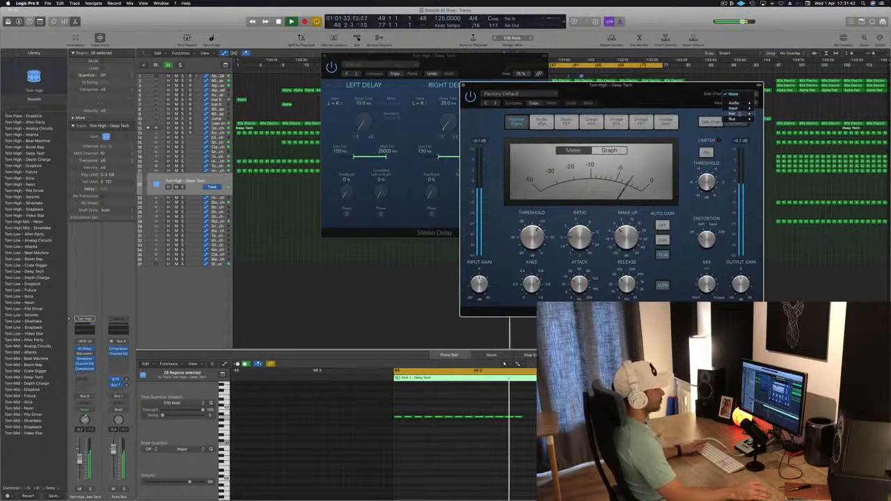
mouse_move(738, 119)
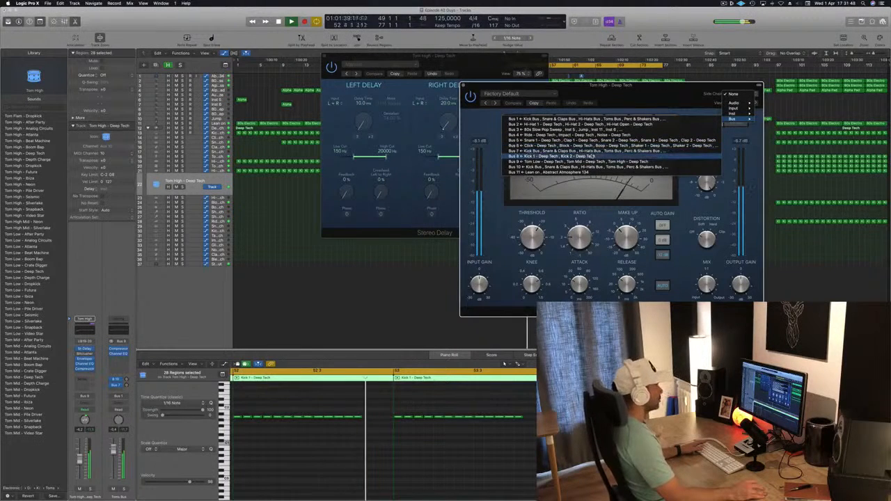
left_click(717, 146)
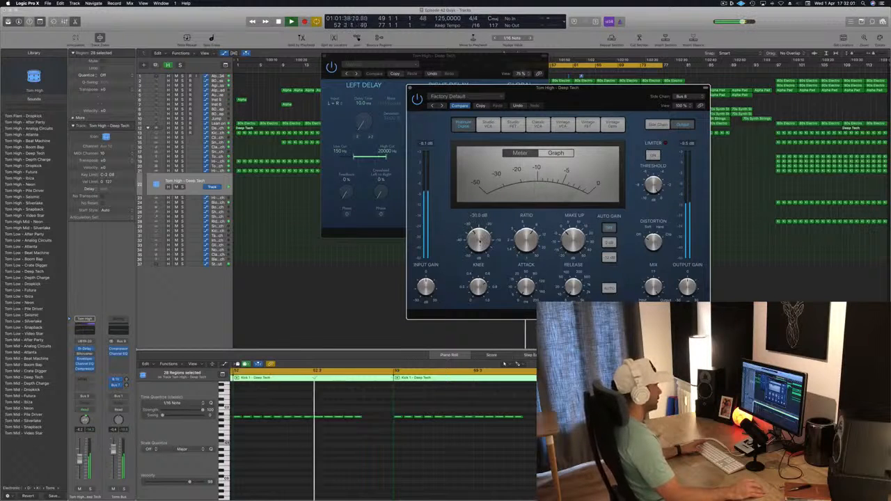
left_click_drag(572, 88, 619, 35)
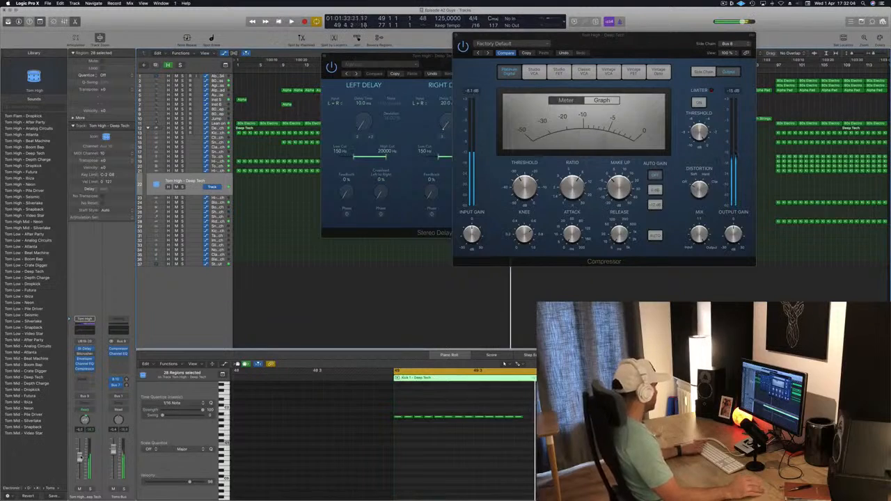
left_click_drag(633, 40, 669, 78)
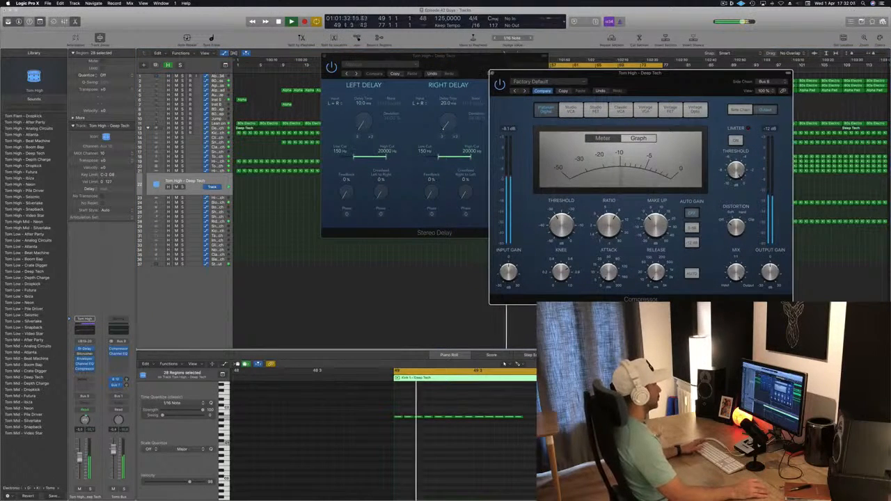
left_click(491, 73)
left_click_drag(479, 67, 536, 139)
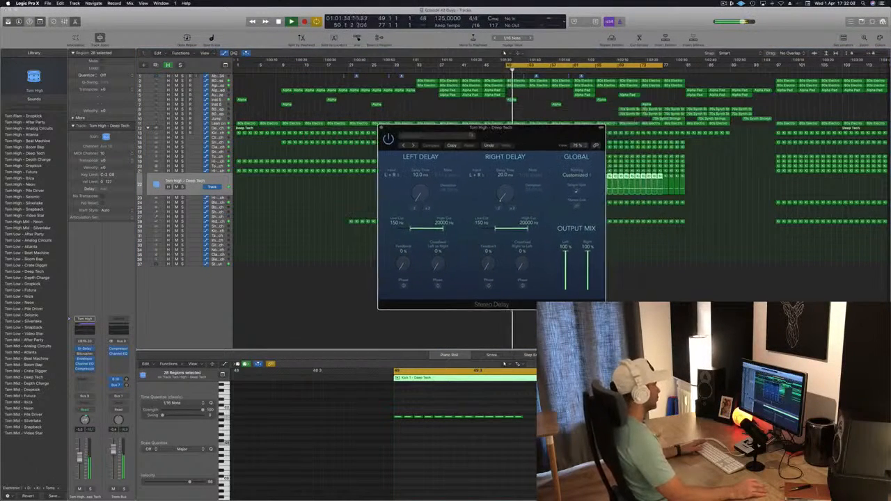
left_click(381, 130)
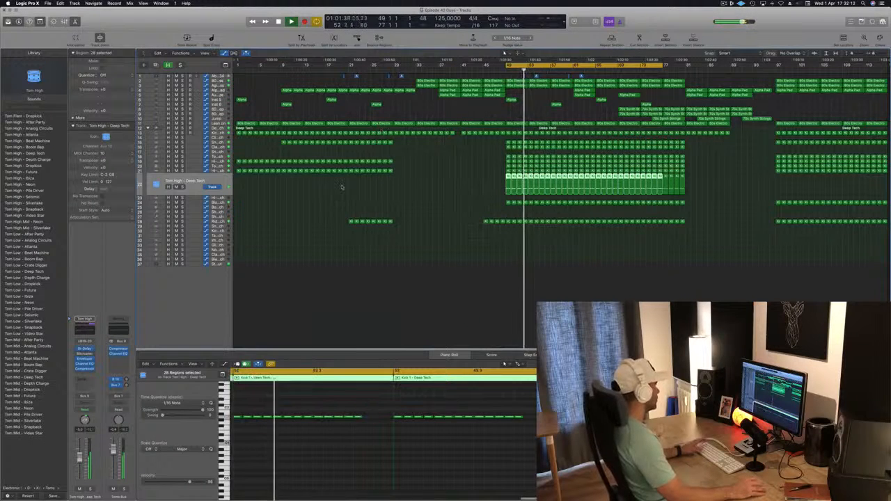
Audition Tom Flam - Dropkick, Tom High - After Party and the Tom Low patches from After Party to Beat Machine on the tom track
left_click(27, 116)
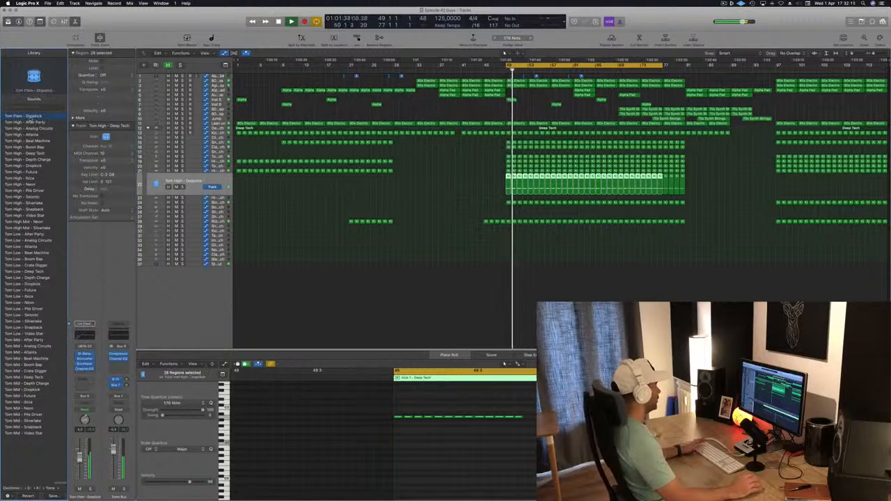
left_click(30, 122)
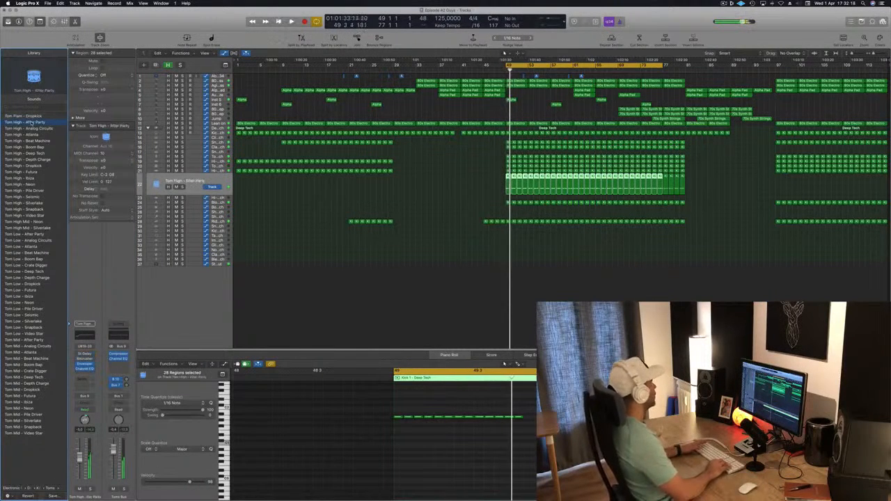
left_click(25, 235)
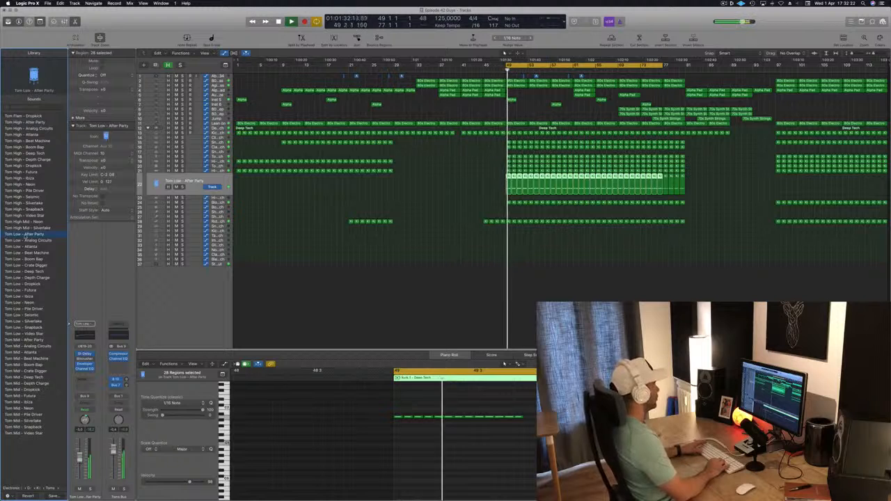
left_click(26, 240)
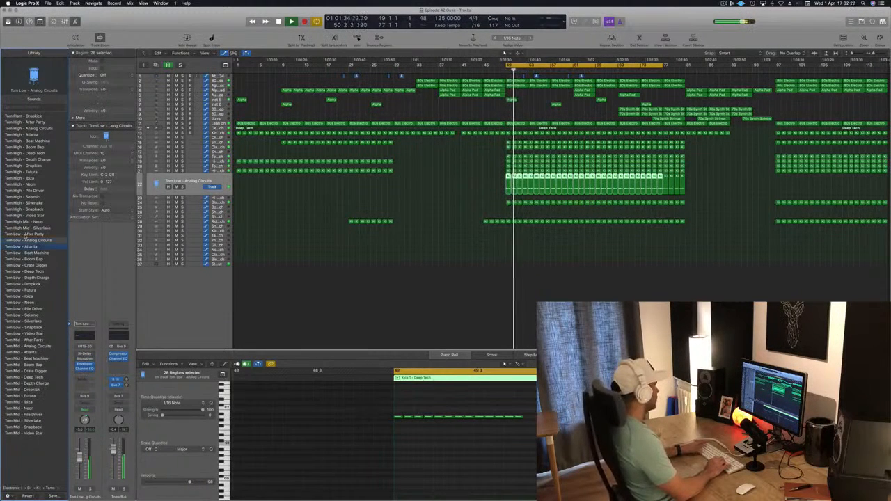
key("Down")
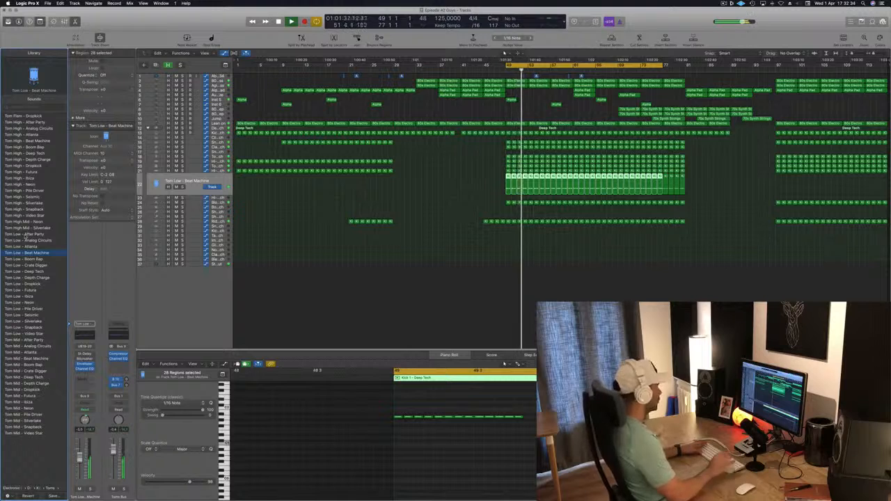
left_click(438, 417)
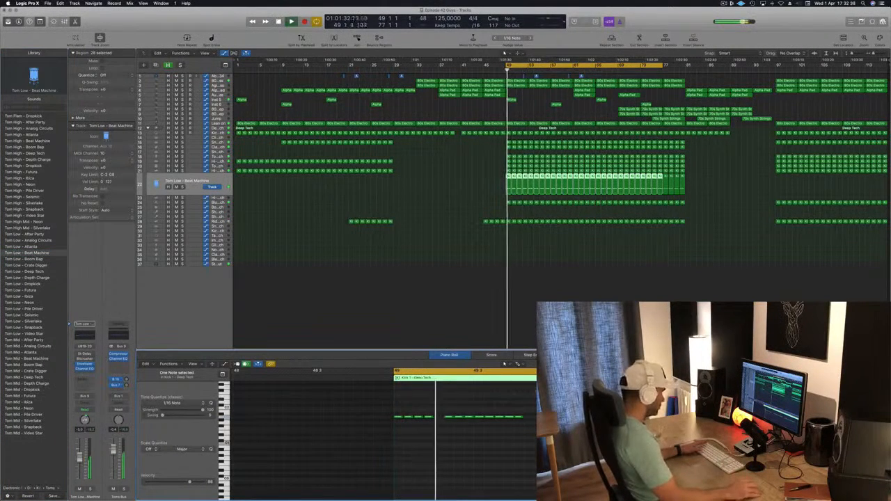
left_click(470, 417)
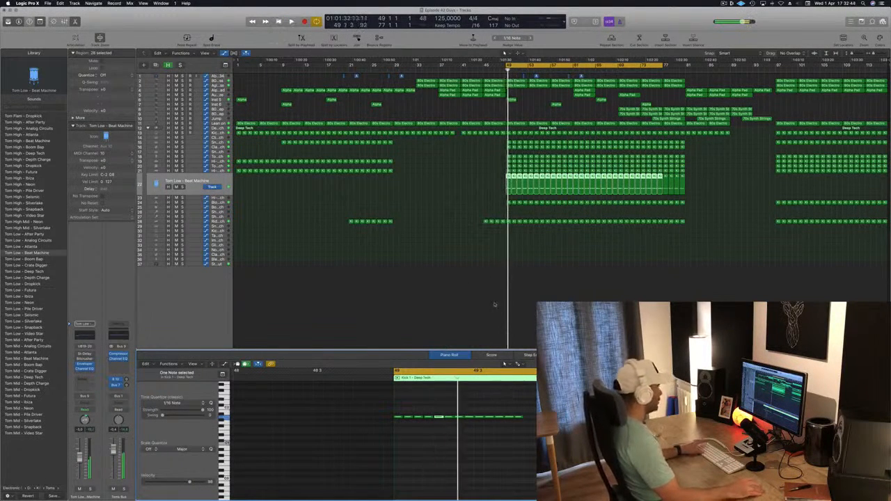
Audition the remaining Tom Low patches from Boom Bap to Video Star and load Tom Low - Deep Tech on the tom track
left_click(26, 259)
key("Down")
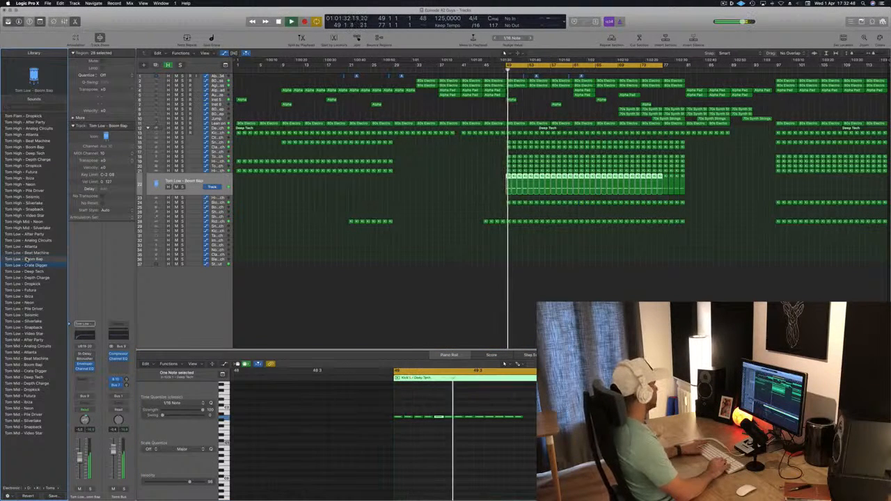
key("Down")
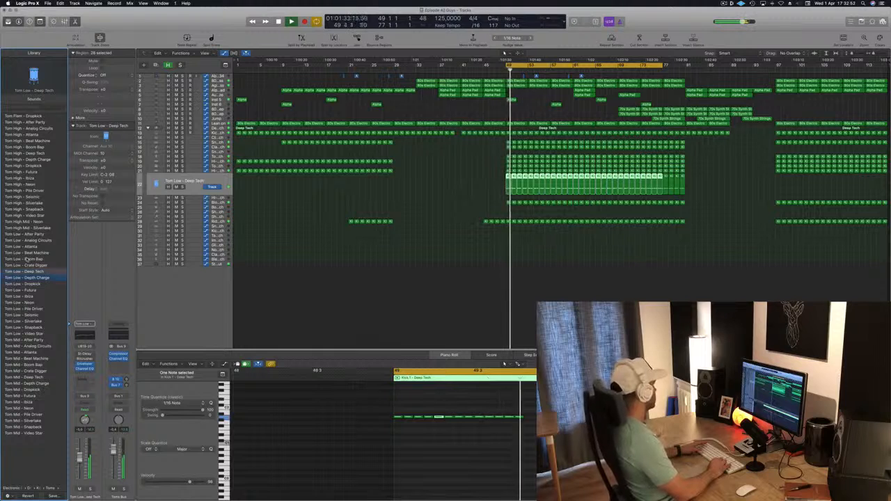
key("Down")
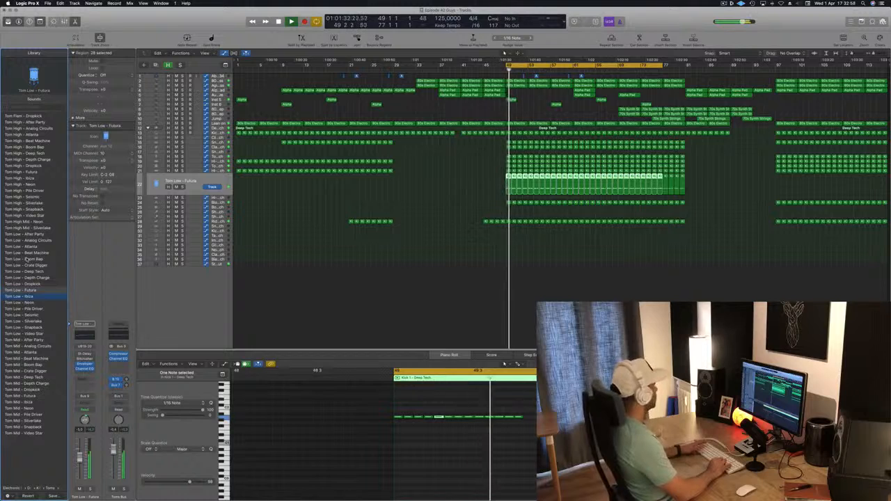
key("Down")
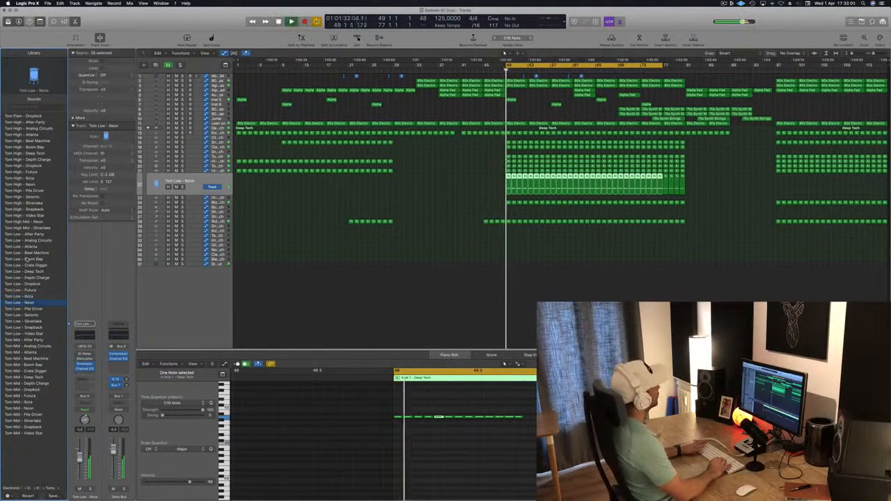
key("Down")
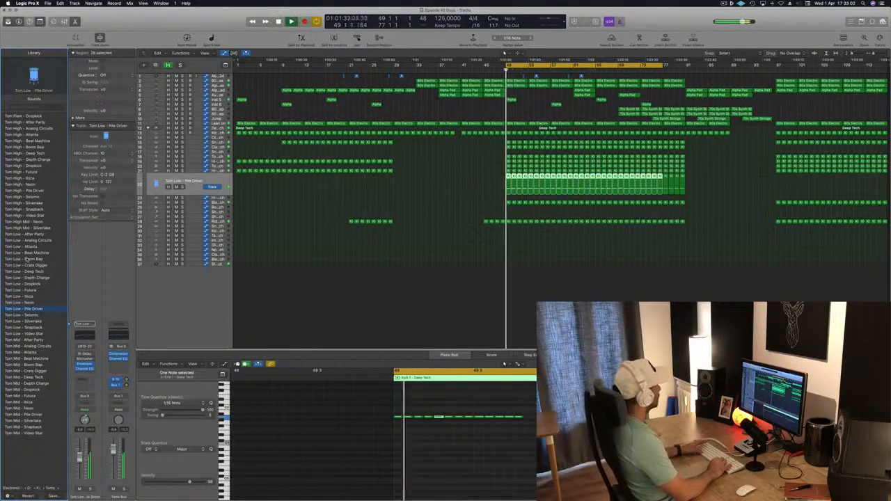
key("Down")
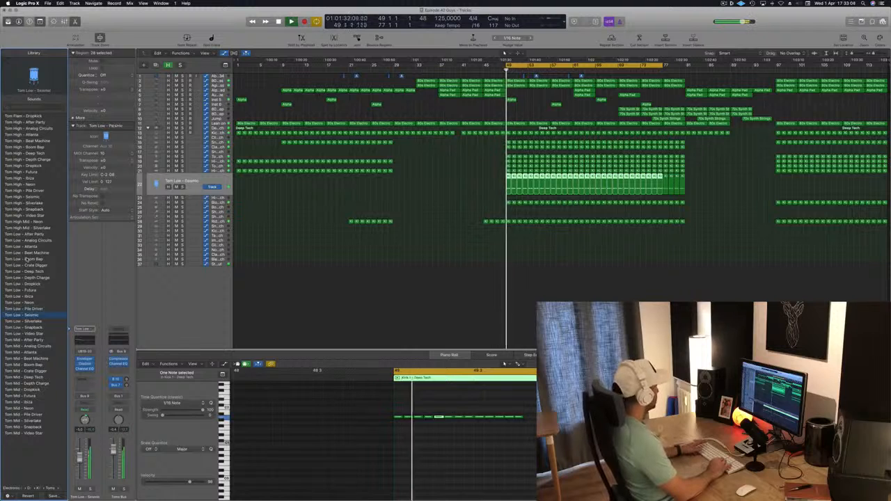
key("Down")
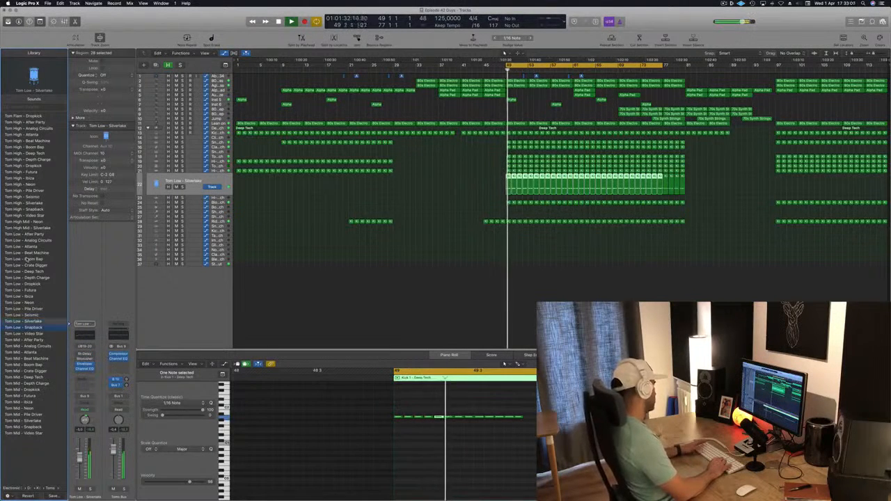
key("Down")
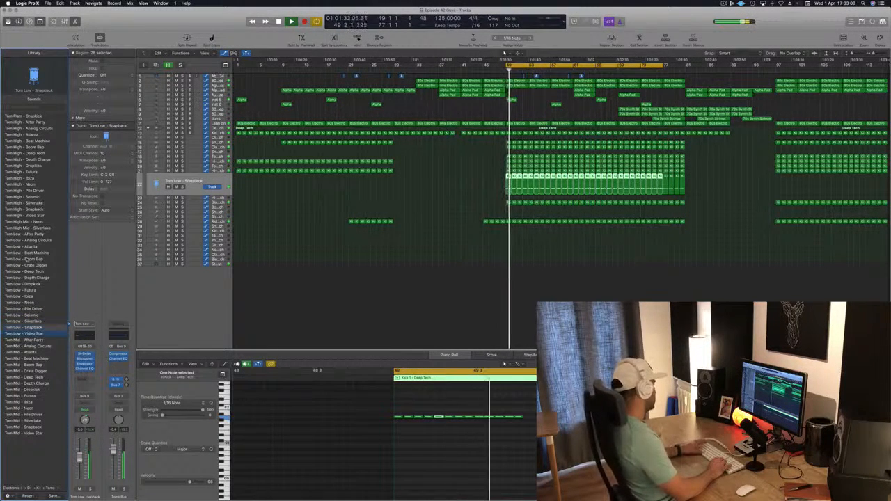
key("Down")
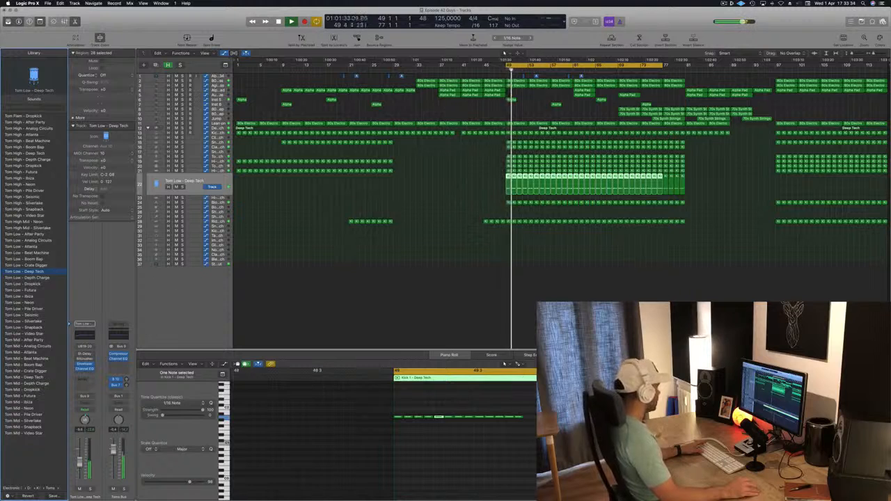
Restart playback and briefly solo the Block - Deep Tech and Tom Low - Deep Tech tracks to compare their sounds
left_click(196, 129)
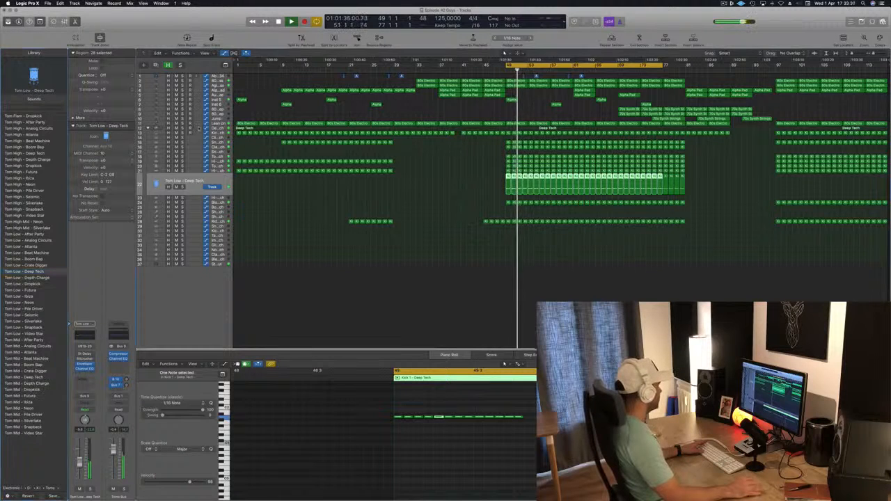
key("space")
key("space")
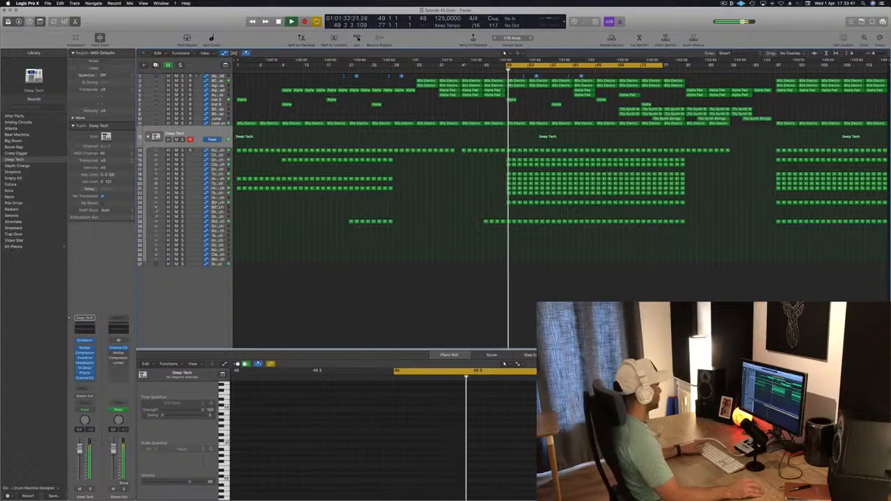
left_click(179, 201)
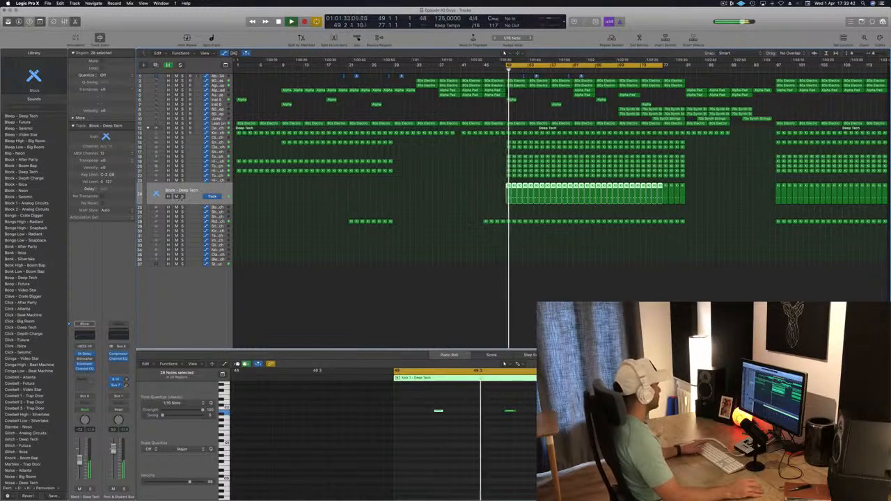
left_click(181, 196)
left_click(181, 196)
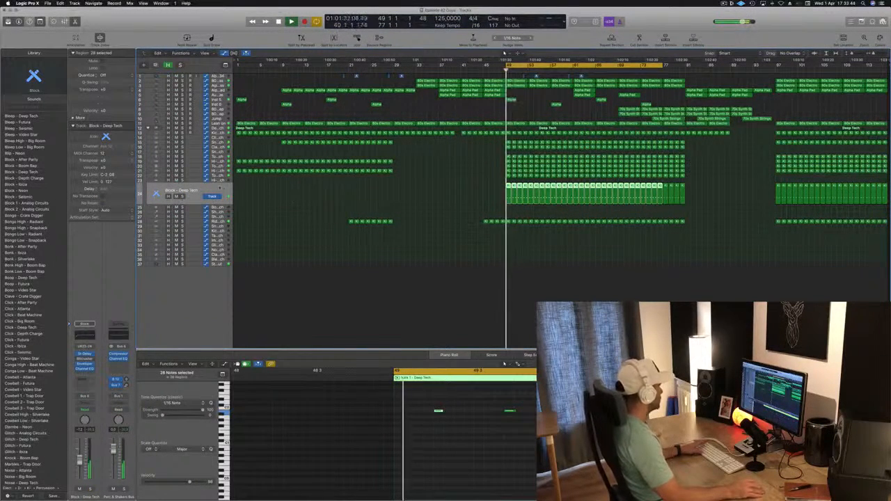
left_click(183, 182)
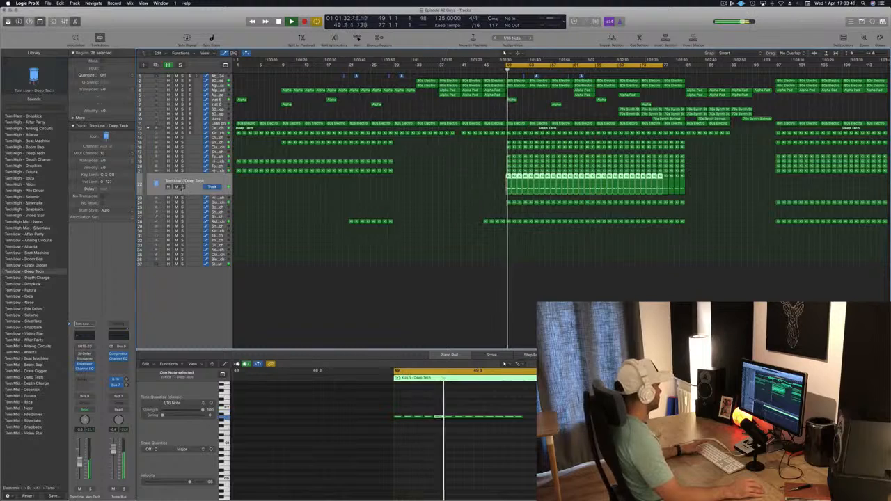
left_click(182, 187)
left_click(181, 187)
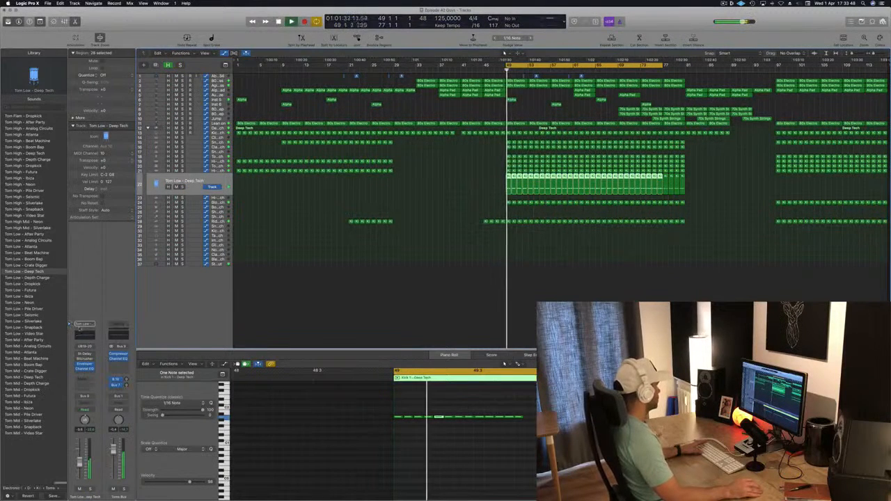
In the Tom Low track's Channel EQ, disable the low cut, boost 184 Hz by 2 dB and the low shelf at 140 Hz by 6 dB
left_click(82, 333)
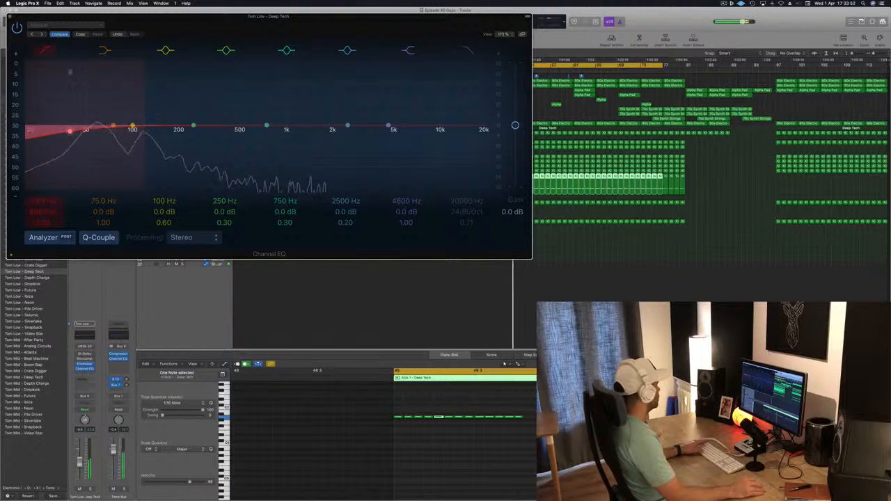
left_click(44, 50)
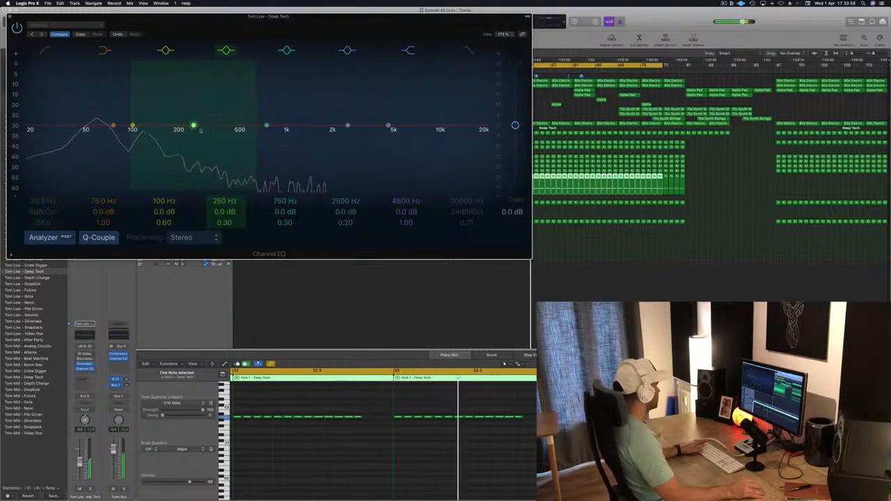
left_click_drag(194, 126, 193, 114)
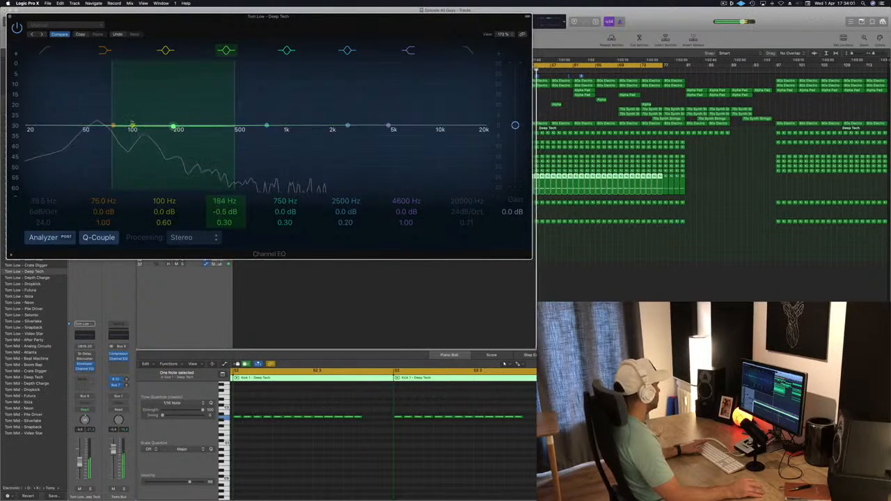
left_click_drag(173, 127, 173, 122)
left_click_drag(116, 117, 157, 119)
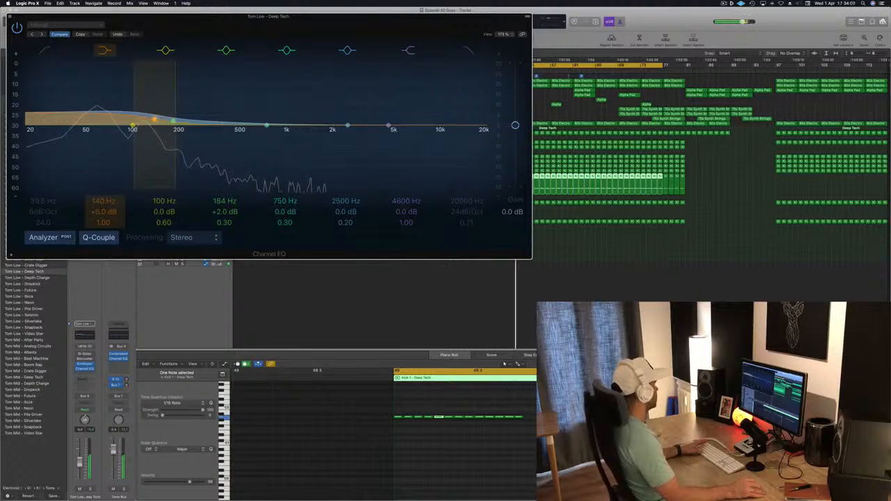
left_click_drag(334, 16, 519, 38)
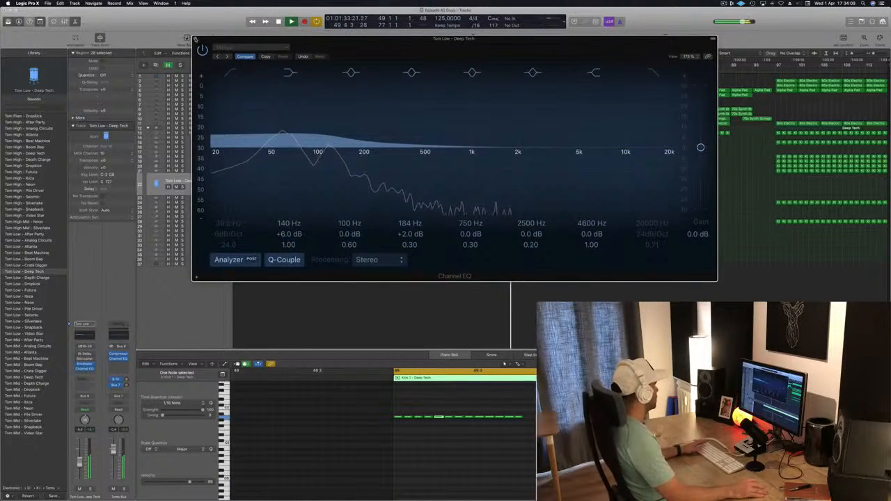
left_click(195, 39)
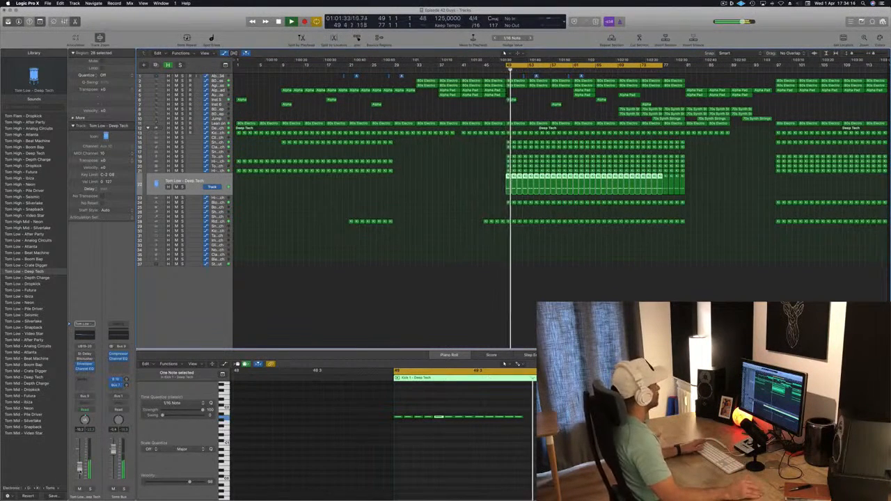
Clear the region selection and replay the main section from bar 49 to judge the low tom in the mix
left_click(466, 215)
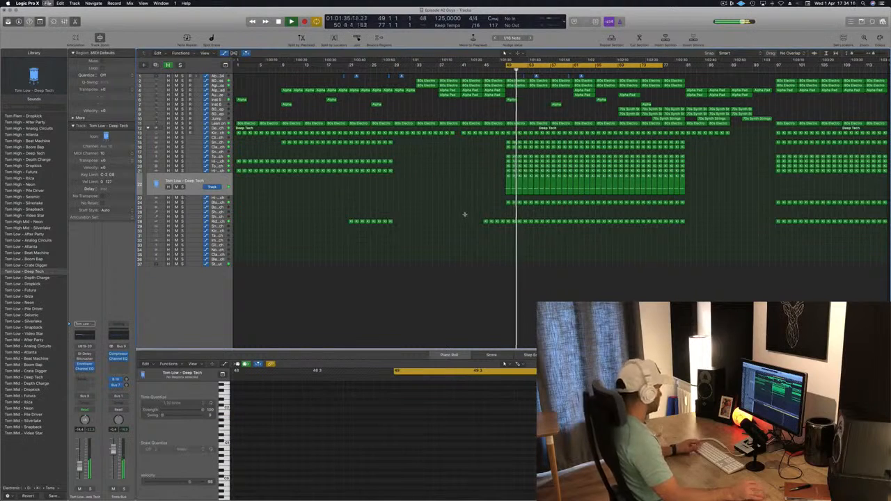
key("space")
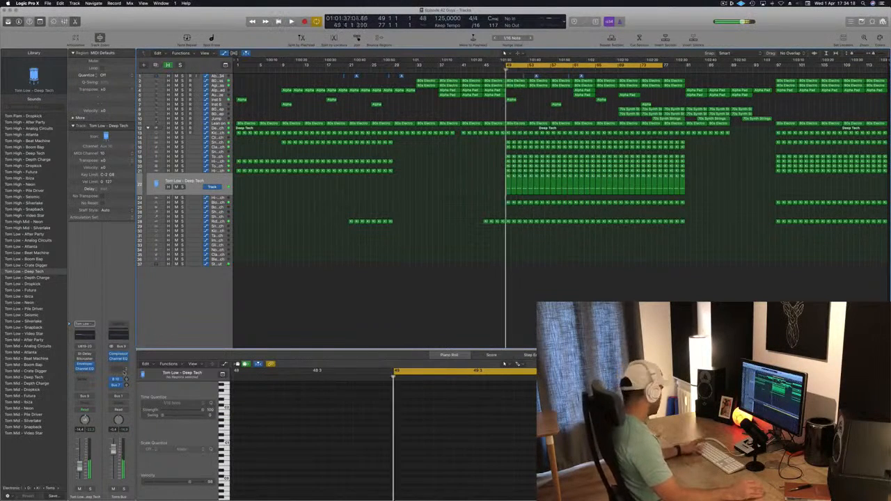
key("space")
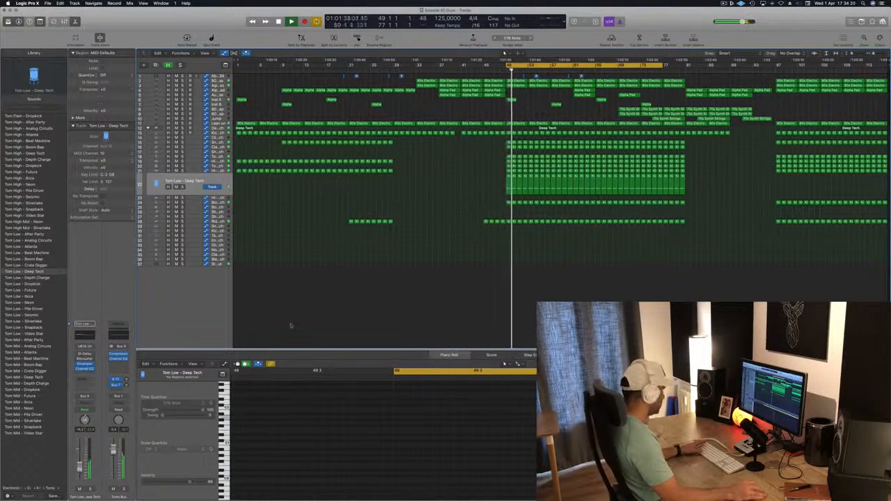
key("super+Right")
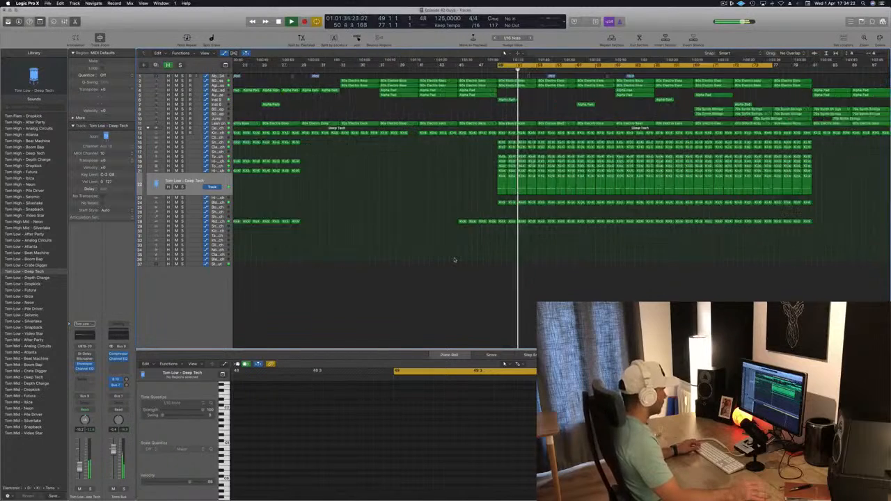
key("super+Left")
key("super+Left")
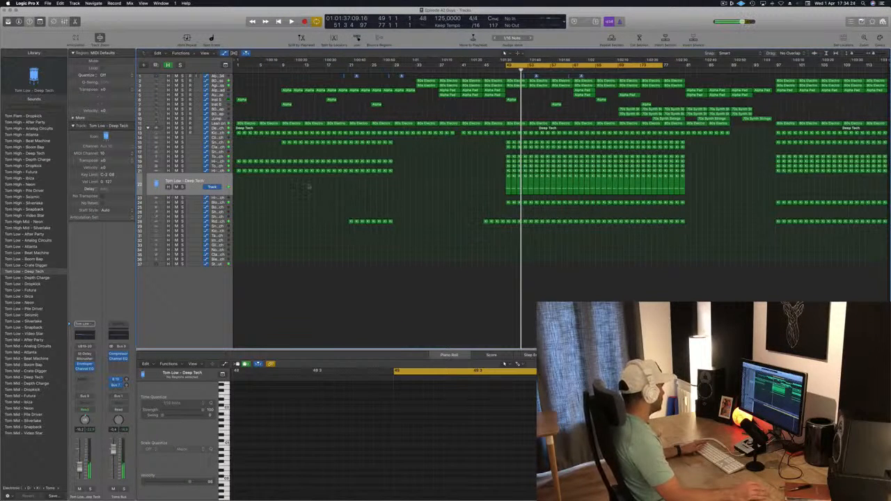
Copy the block track's bar 49 region onto the Shaker 1 - Deep Tech track at bar 49
left_click(224, 213)
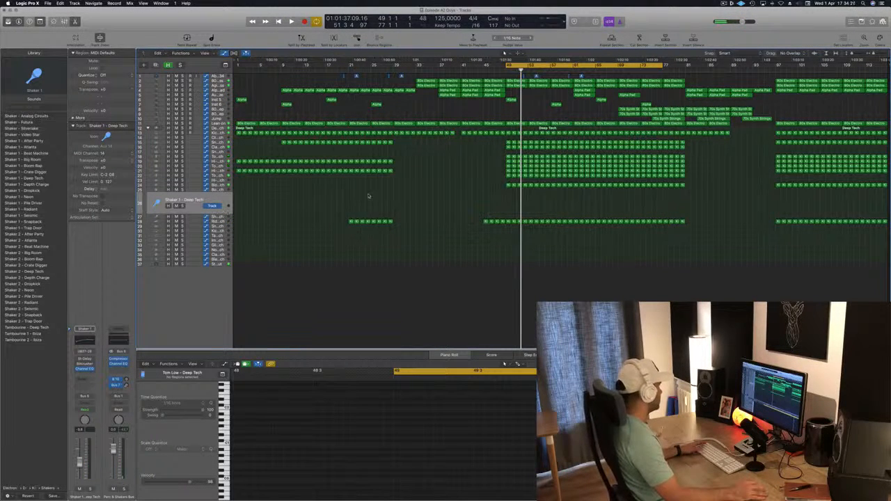
left_click(508, 185)
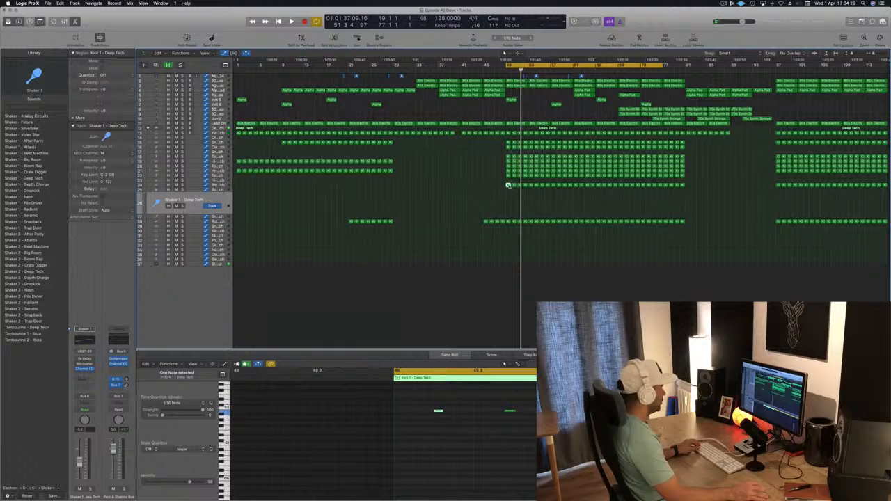
left_click_drag(509, 186, 508, 200)
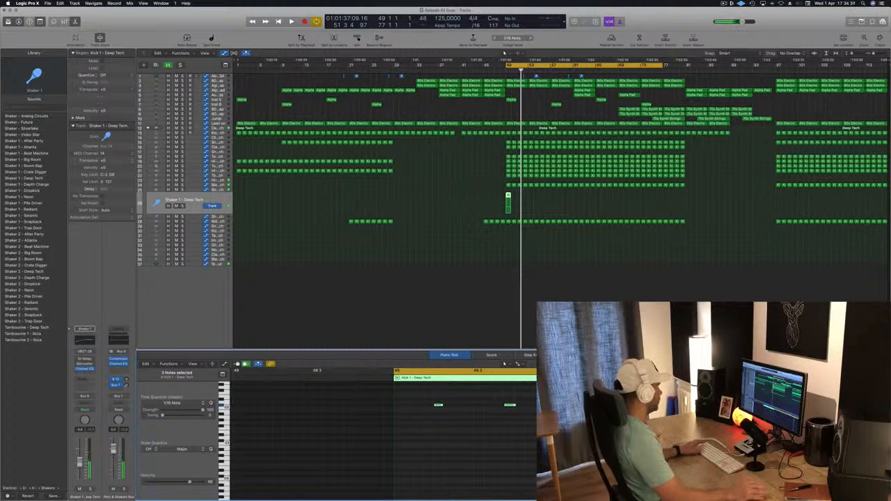
Try shifting the three notes of the new shaker region earlier in bar 49 during playback, and undo the move
key("space")
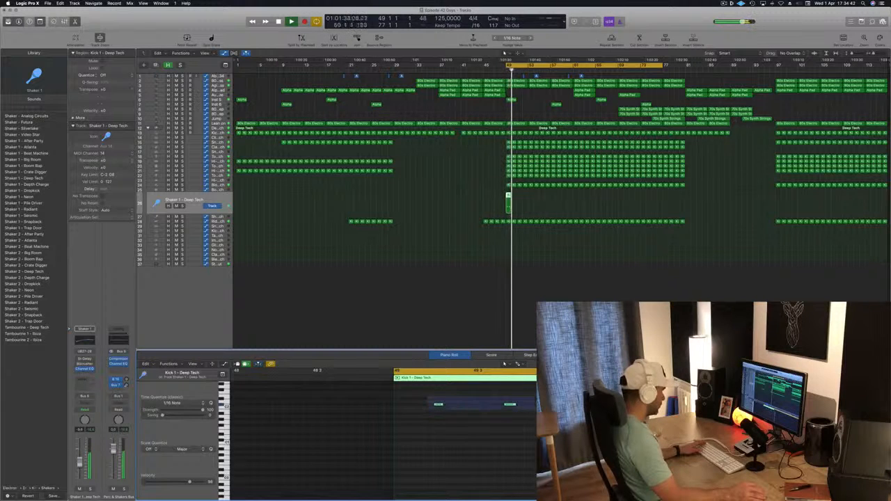
left_click_drag(437, 406, 417, 407)
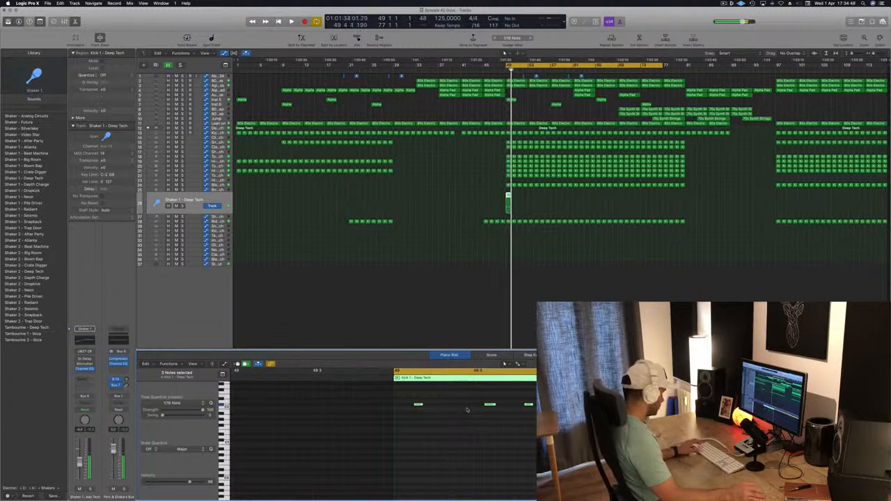
key("super+z")
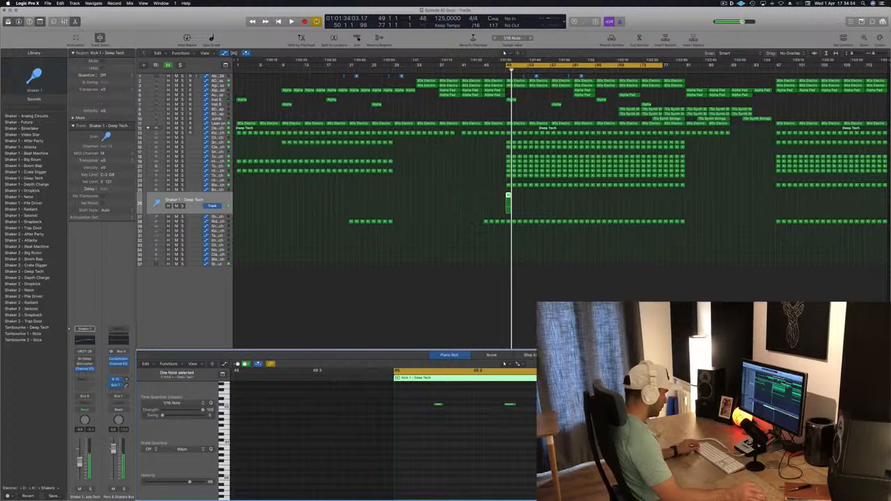
Load Shaker 2 - Snapback on the first shaker track and copy its bar 49 region repeatedly up to bar 81
key("space")
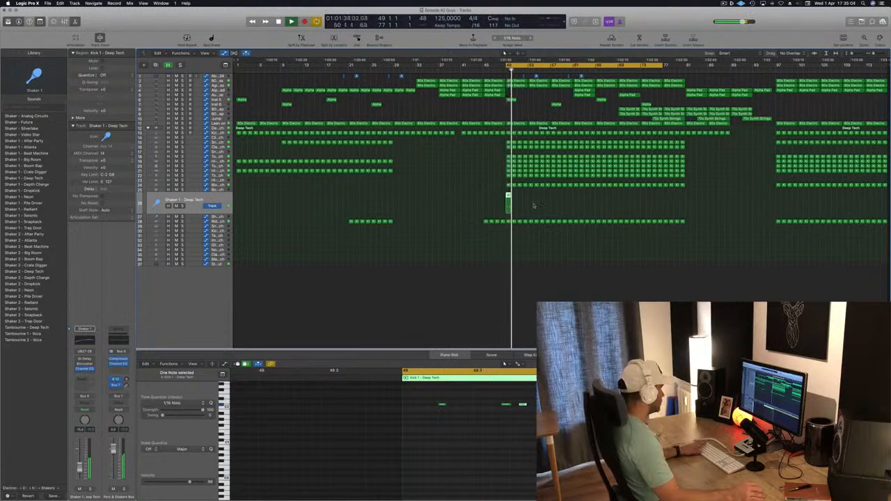
left_click(26, 320)
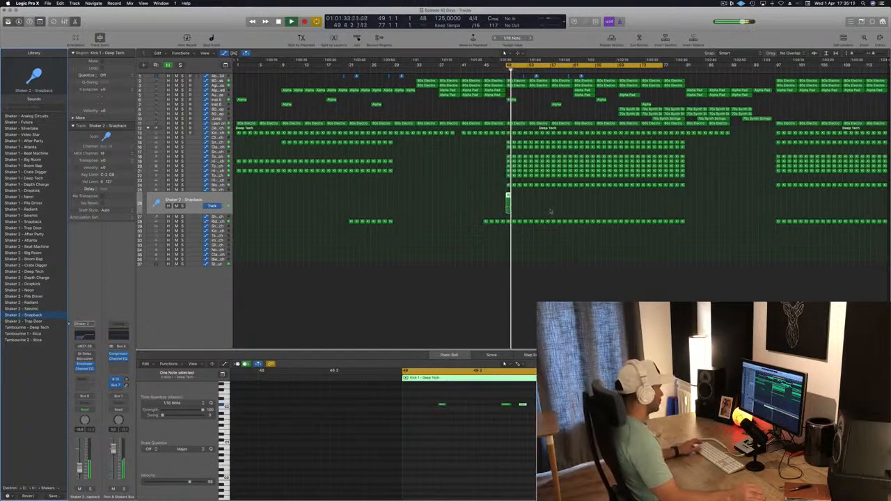
left_click_drag(509, 195, 514, 200)
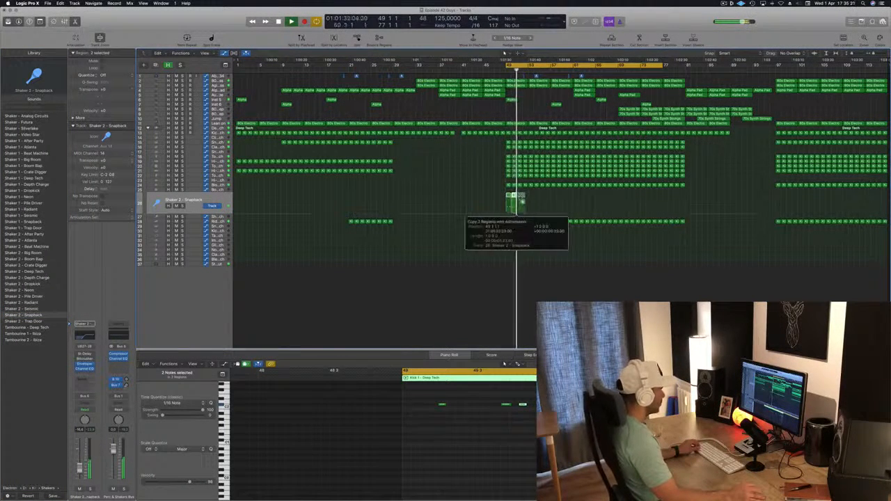
left_click_drag(519, 198, 520, 199)
left_click_drag(562, 204, 598, 199)
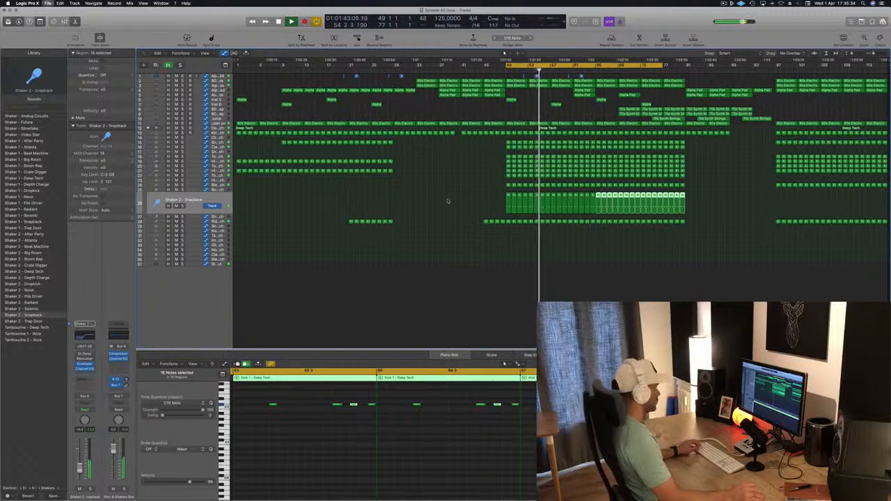
left_click(450, 195)
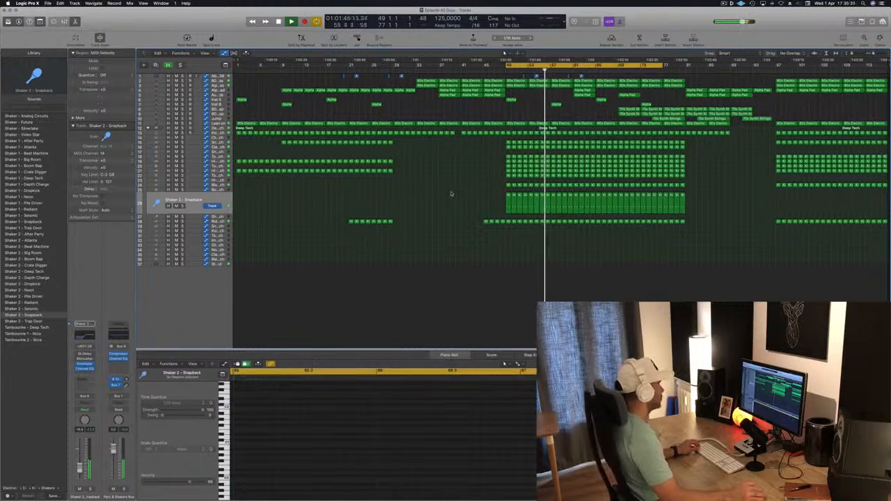
Copy the Snapback shaker's bar 49 region to the Shaker 2 - Deep Tech track and delete its first note
key("Down")
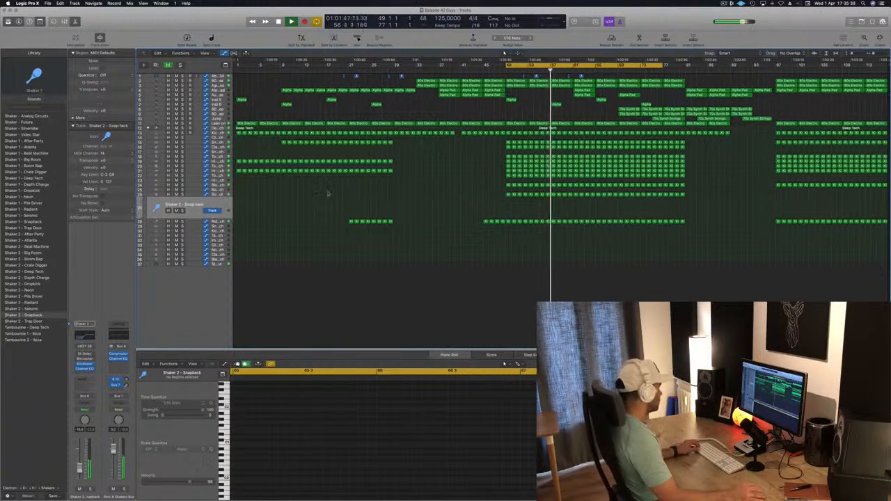
left_click(508, 194)
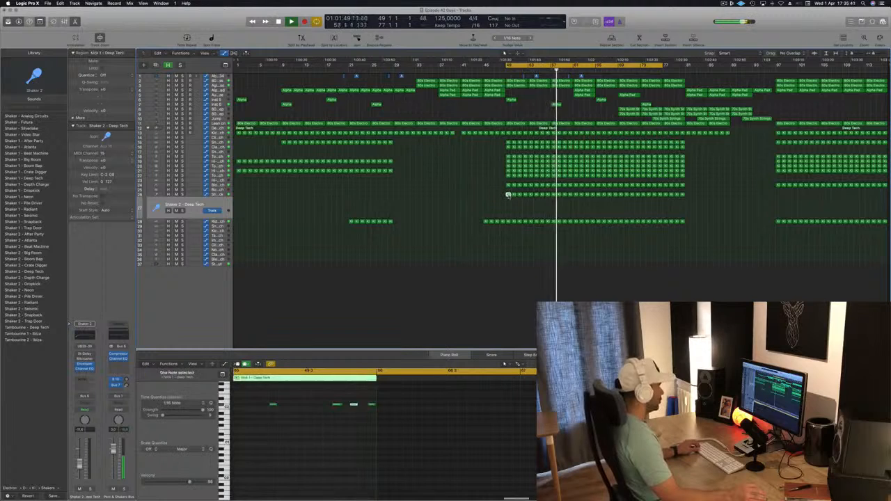
left_click_drag(507, 195, 509, 205)
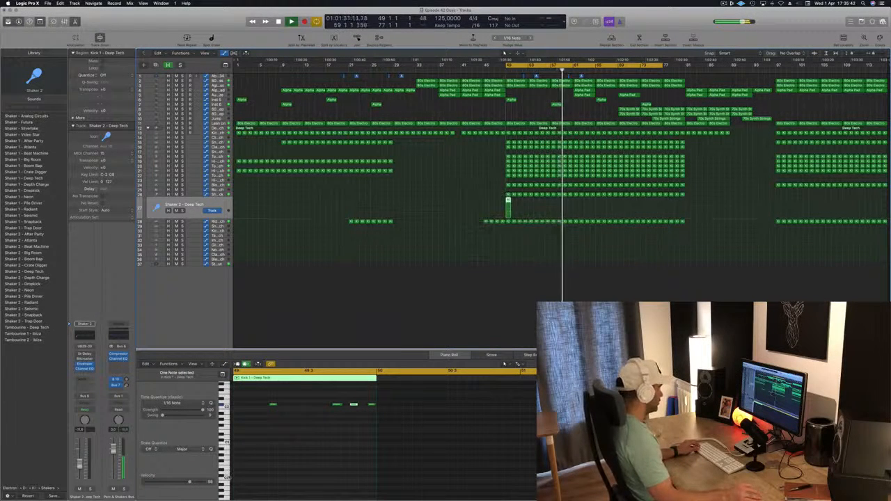
left_click_drag(253, 411, 391, 428)
key("BackSpace")
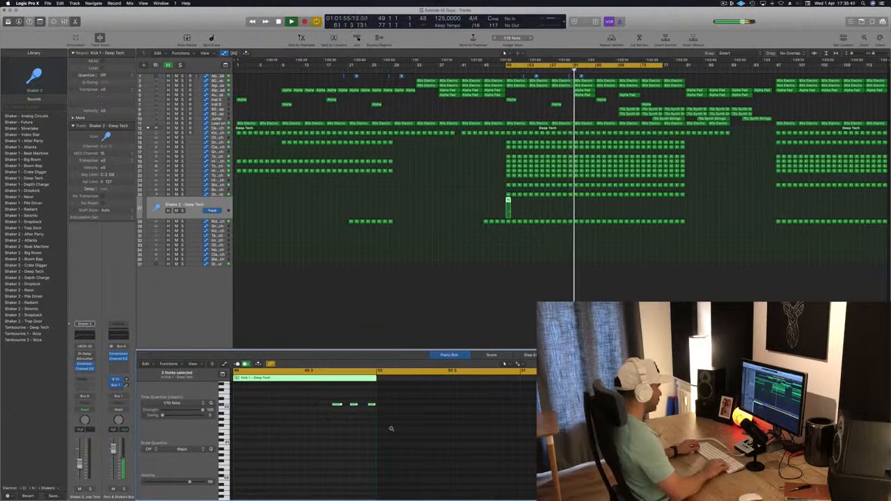
Move the three remaining Deep Tech shaker notes slightly up in pitch and earlier to the start of bar 49, and replay
key("alt+Left")
key("alt+Left")
key("alt+Left")
key("alt+Left")
key("alt+Left")
key("alt+Left")
key("alt+Left")
key("alt+Left")
key("alt+Left")
key("alt+Left")
key("alt+Left")
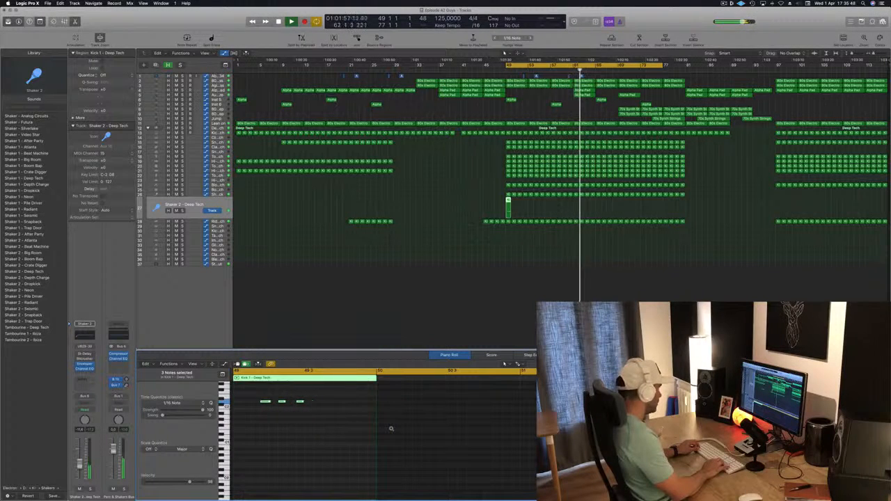
key("space")
key("space")
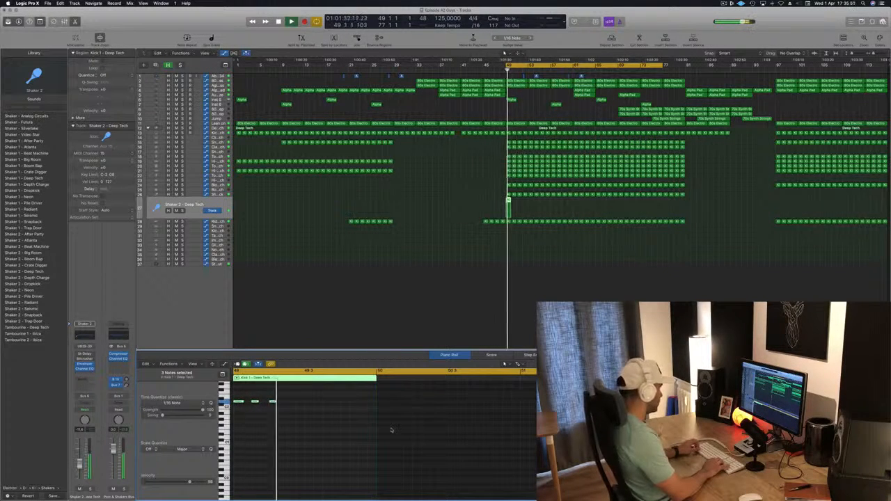
Nudge the three Deep Tech shaker notes in sixteenth steps during playback until they begin on beat 2 of bar 49
key("alt+Right")
key("alt+Right")
key("alt+Right")
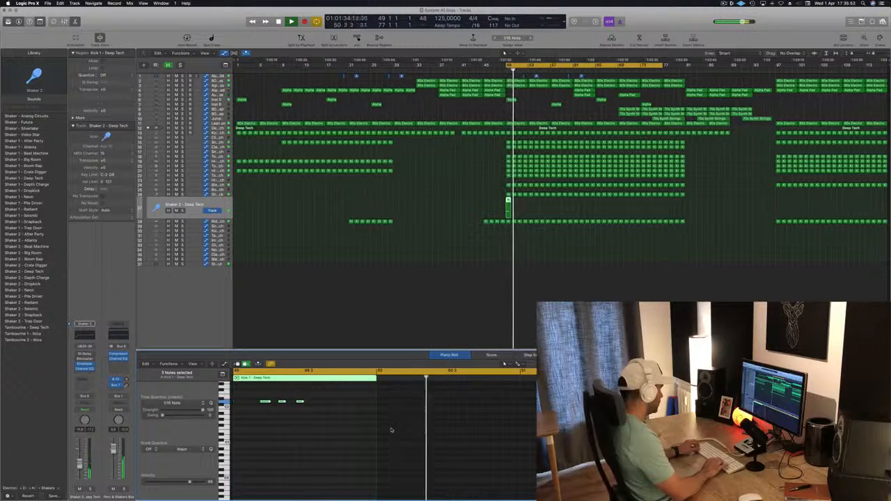
key("alt+Left")
key("space")
key("space")
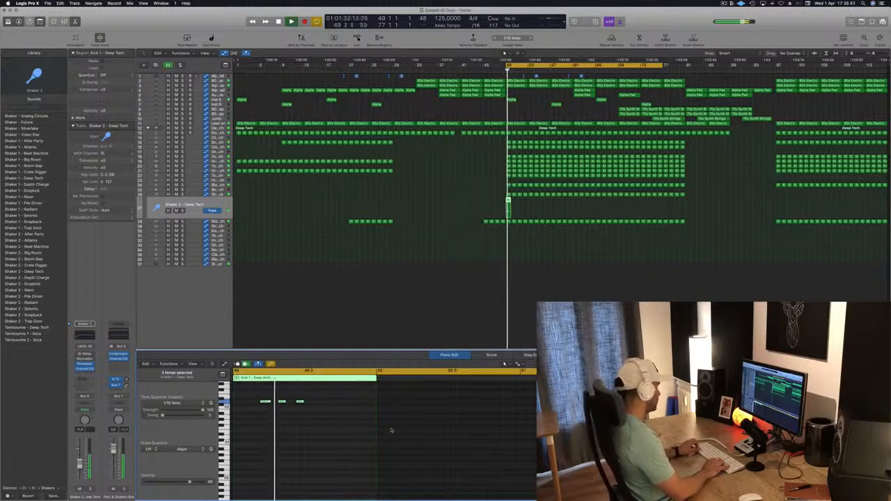
key("alt+Right")
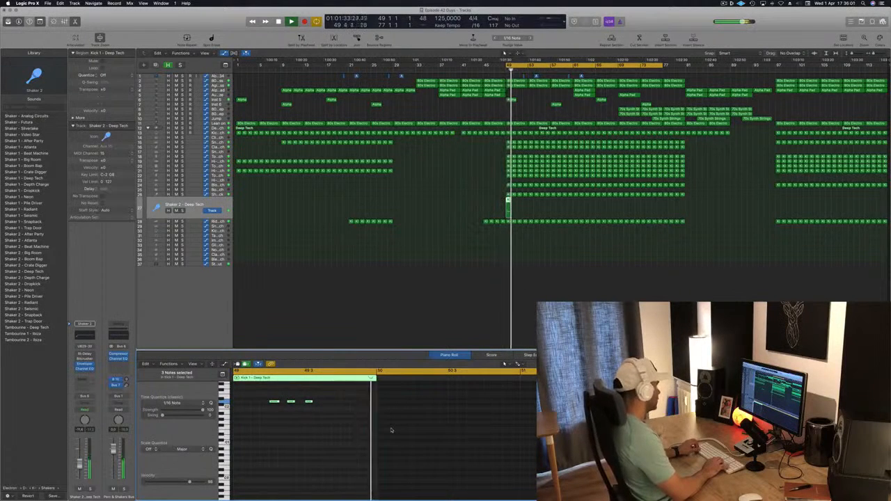
key("alt+Right")
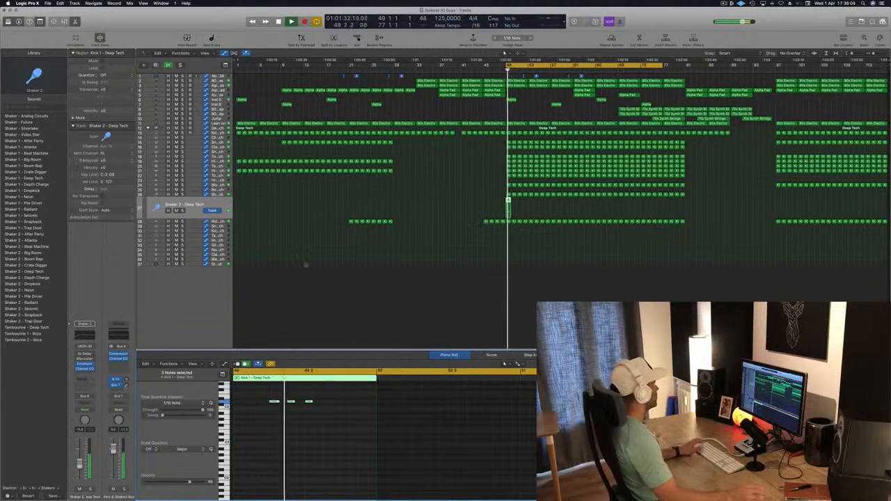
Lower the Shaker 2 - Deep Tech track's level and copy its bar 49 region repeatedly up to bar 81
key("space")
key("Tab")
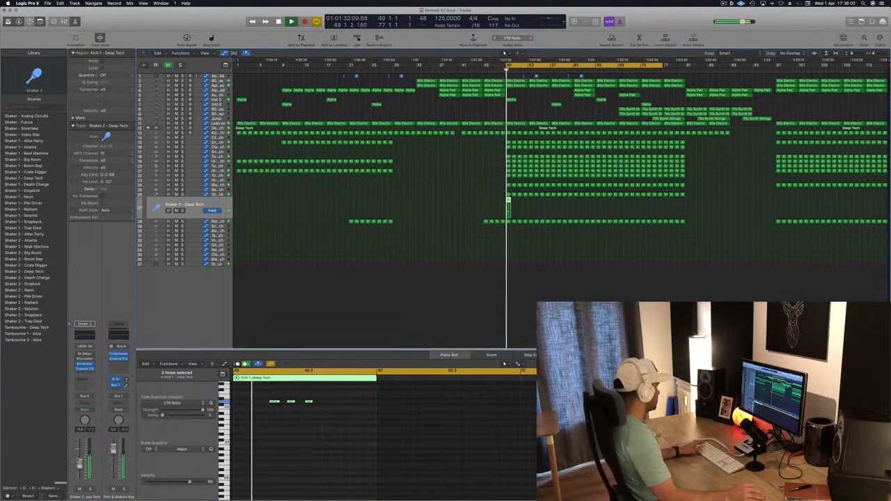
key("space")
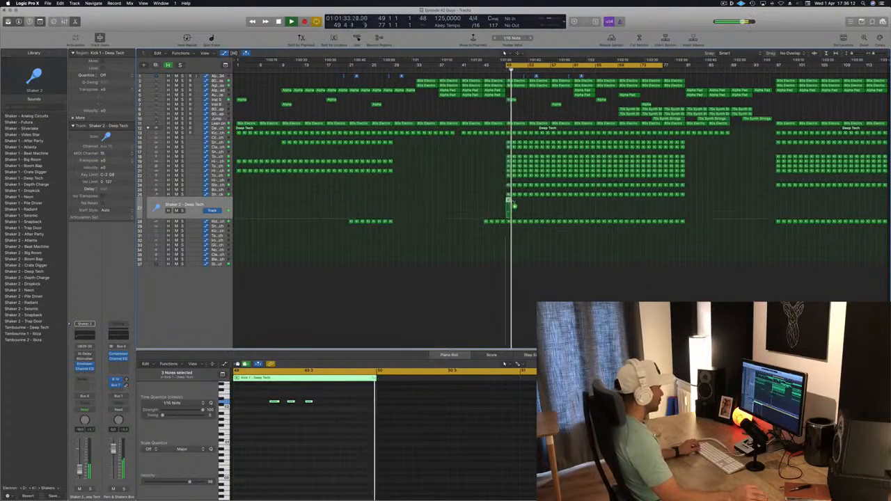
left_click_drag(514, 206, 559, 206)
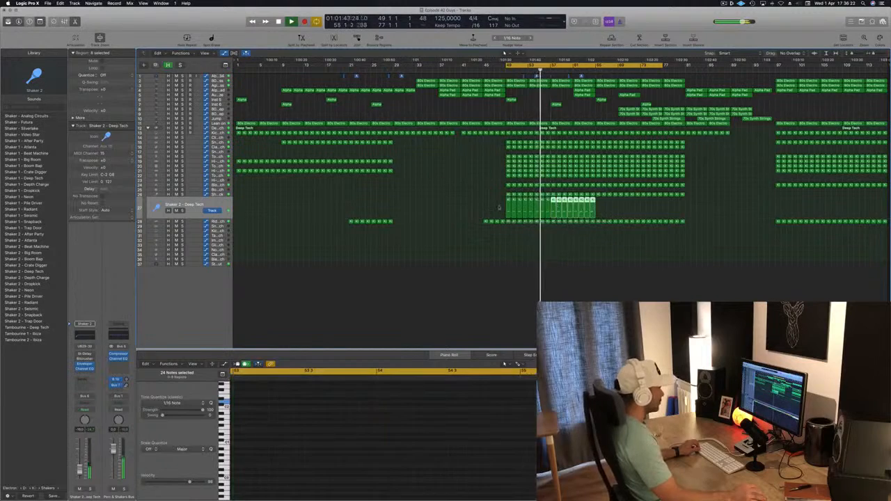
left_click_drag(469, 213, 680, 204)
Turn the Deep Tech shaker down further and compare it with the Snapback shaker while replaying from bar 49
key("space")
left_click(200, 208)
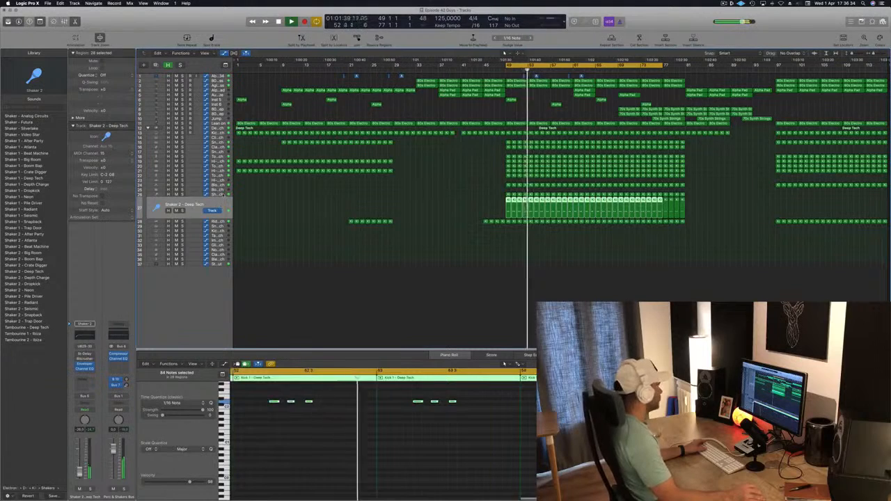
left_click(218, 195)
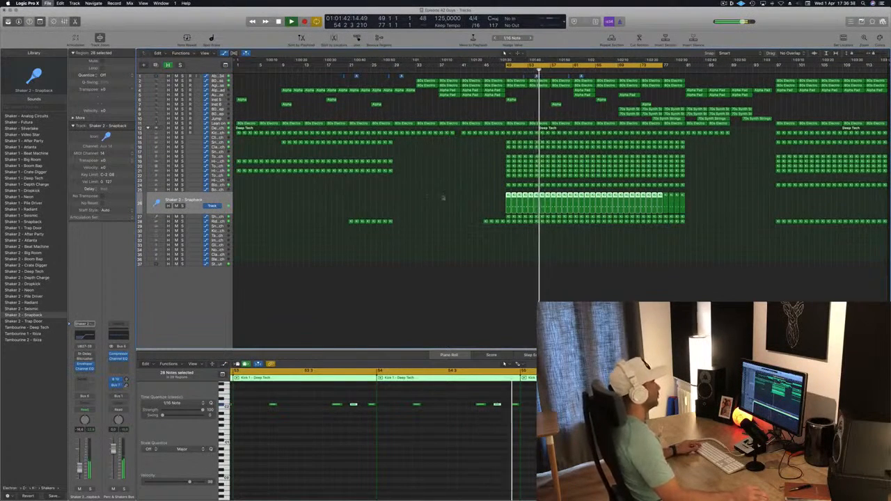
key("space")
key("space")
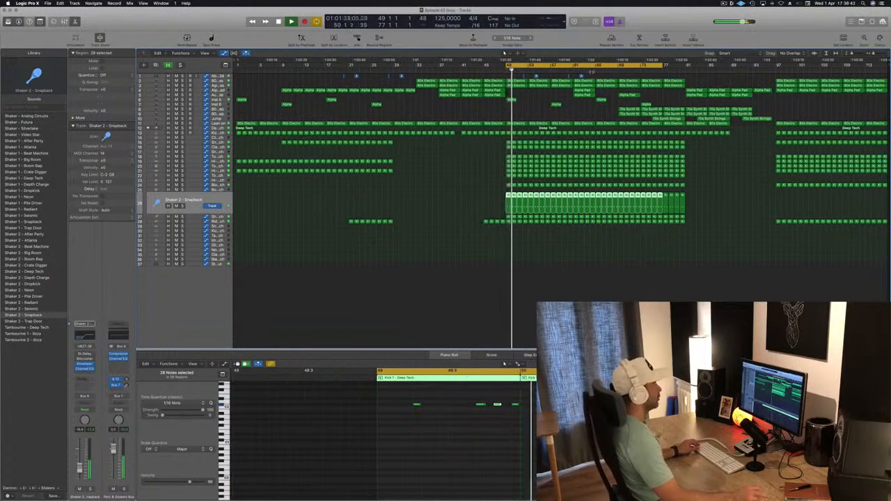
Jump playback to around bar 64 and listen to the second half of the main section with all shakers
left_click(591, 70)
scroll(541, 103, "up", 5)
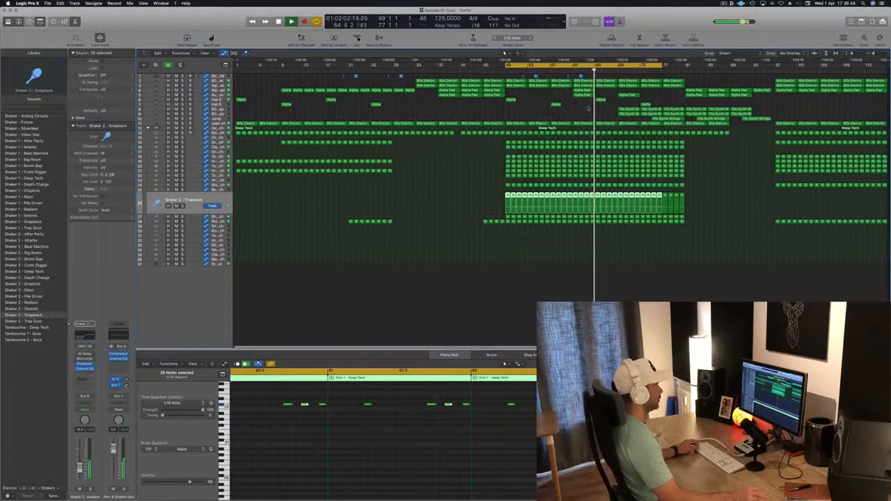
scroll(619, 110, "down", 4)
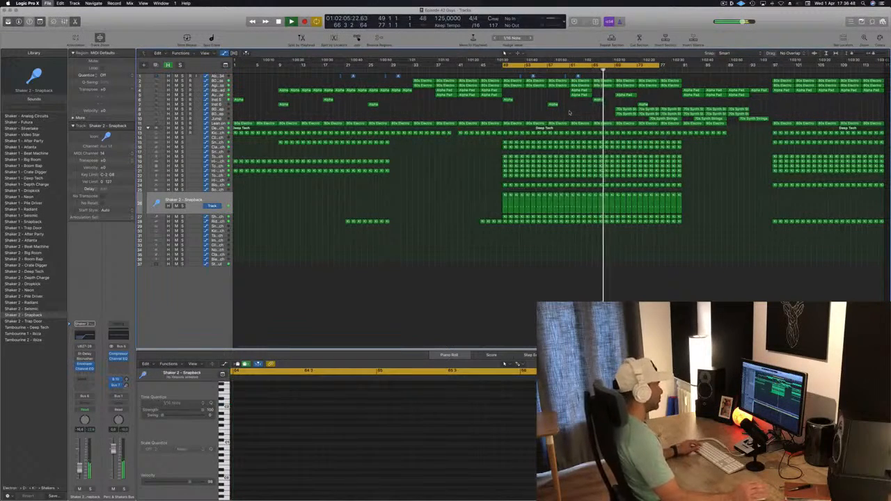
scroll(635, 114, "up", 2)
scroll(626, 115, "down", 2)
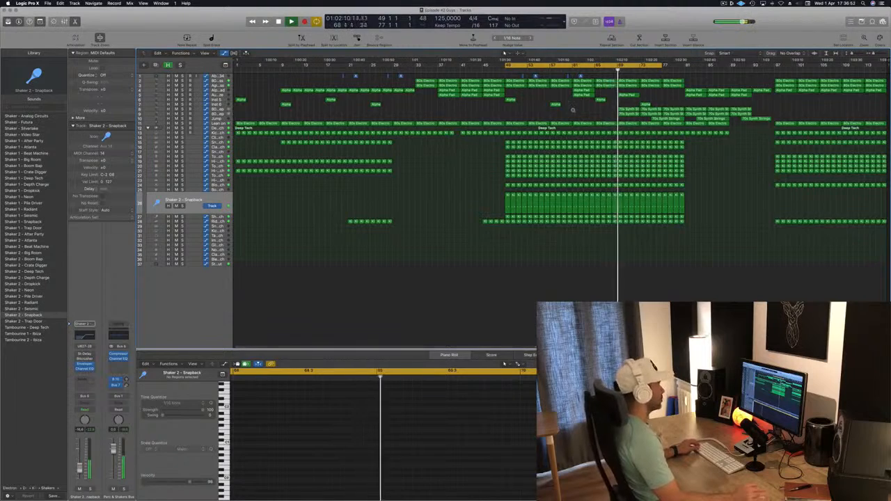
Restart playback from bar 49 and listen to the main section, leaving no region selected
scroll(575, 112, "up", 1)
scroll(583, 110, "down", 1)
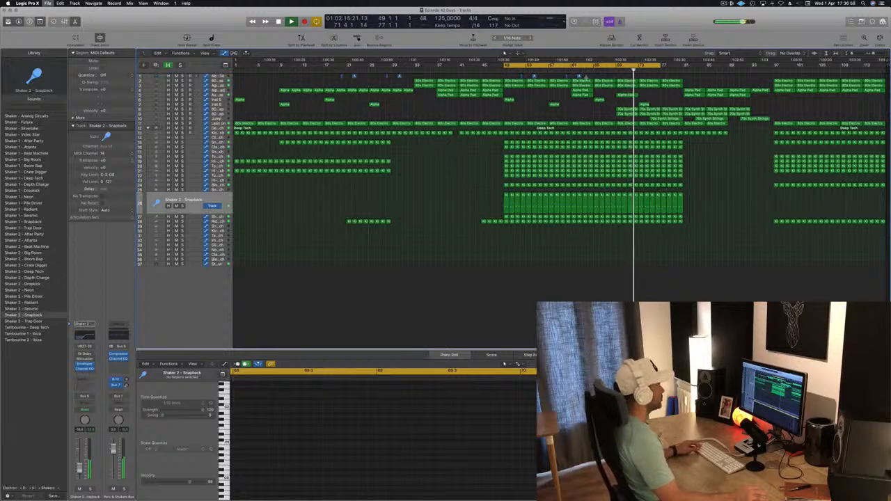
key("space")
key("space")
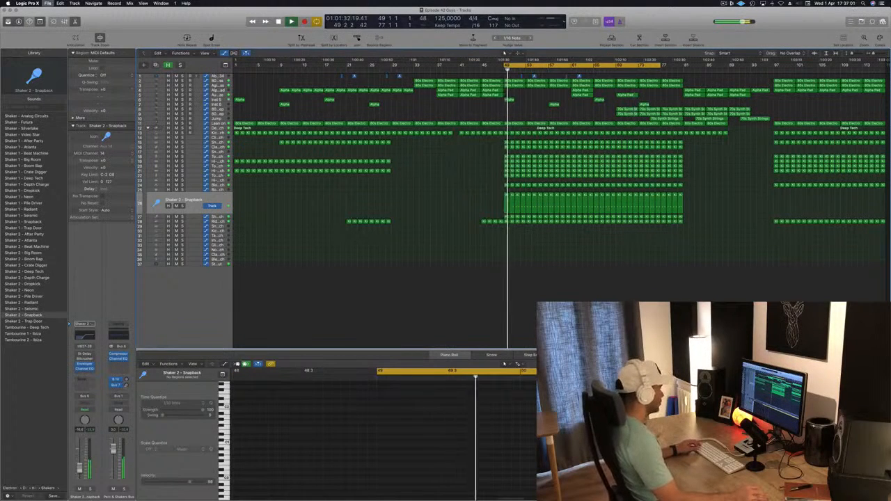
left_click(506, 170)
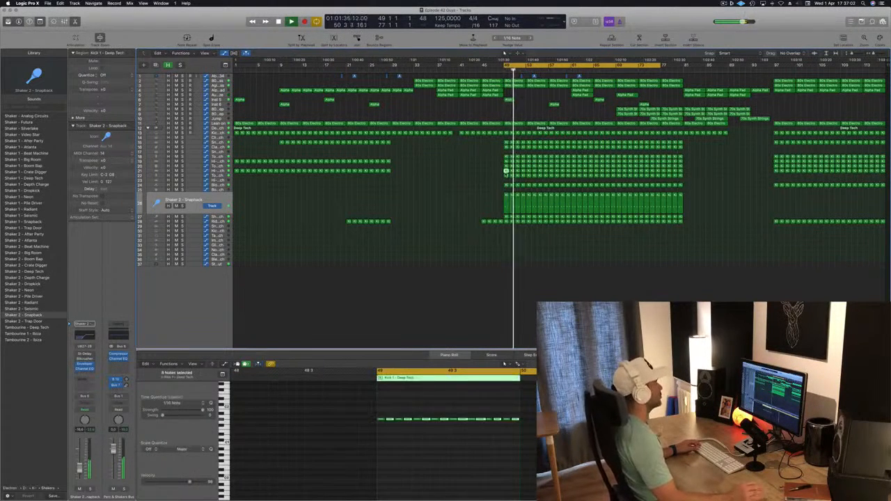
left_click(453, 200)
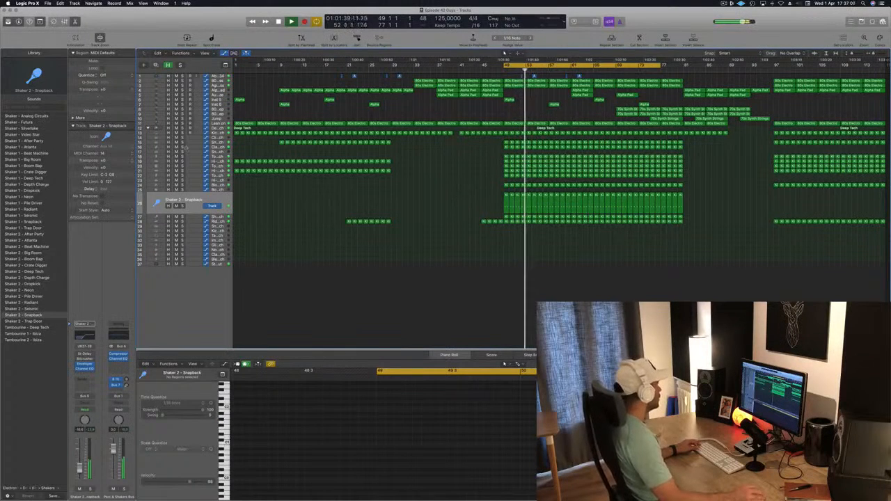
Adjust the band compression thresholds in the Deep Tech drum track's Multipressor during playback, and close the plug-in
left_click(214, 129)
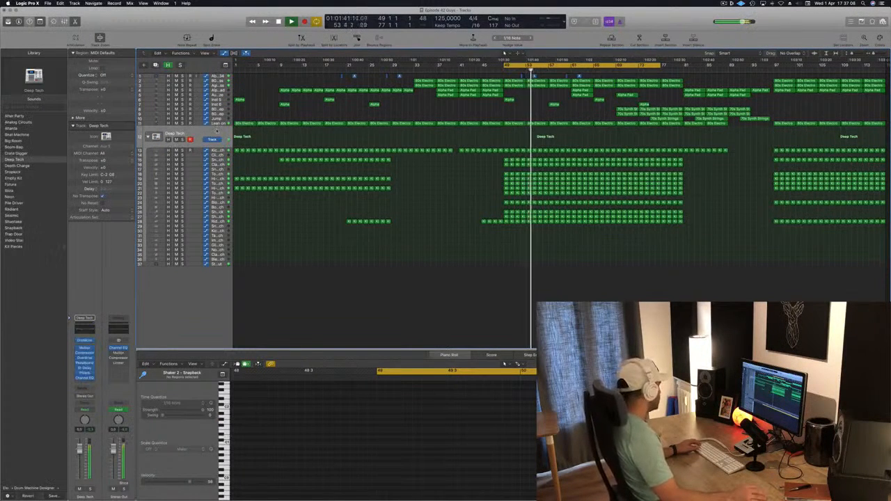
left_click(84, 347)
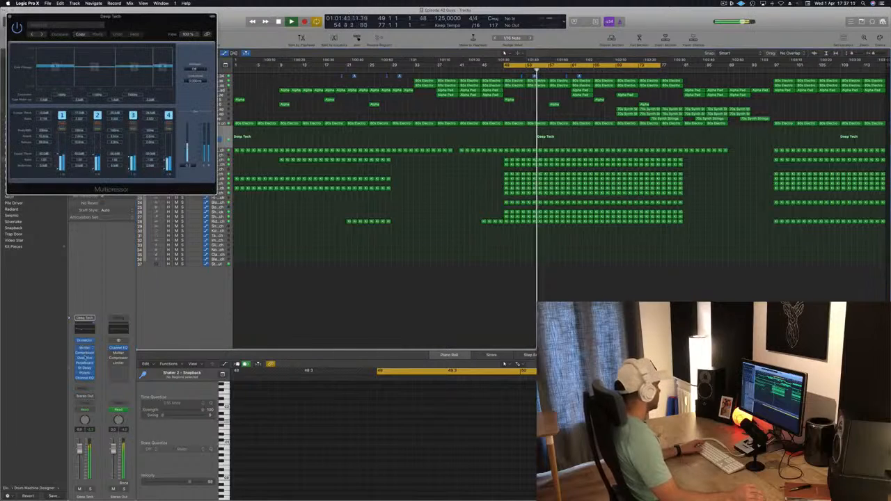
left_click_drag(111, 16, 584, 136)
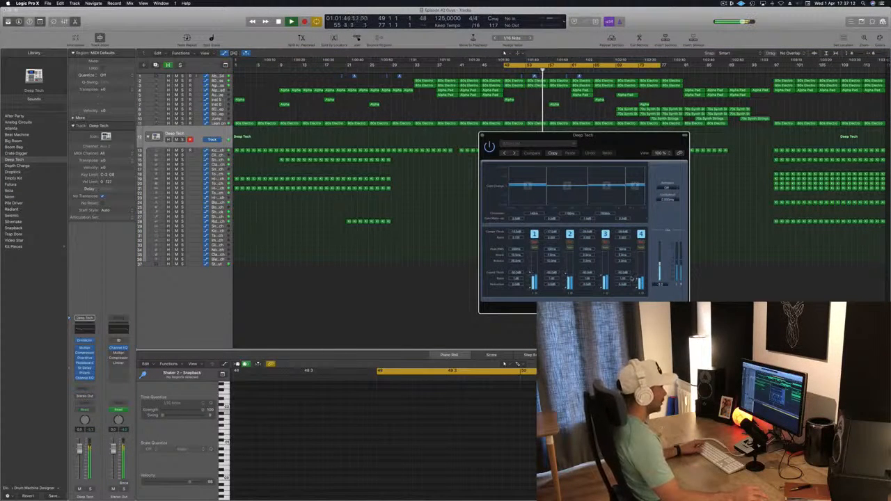
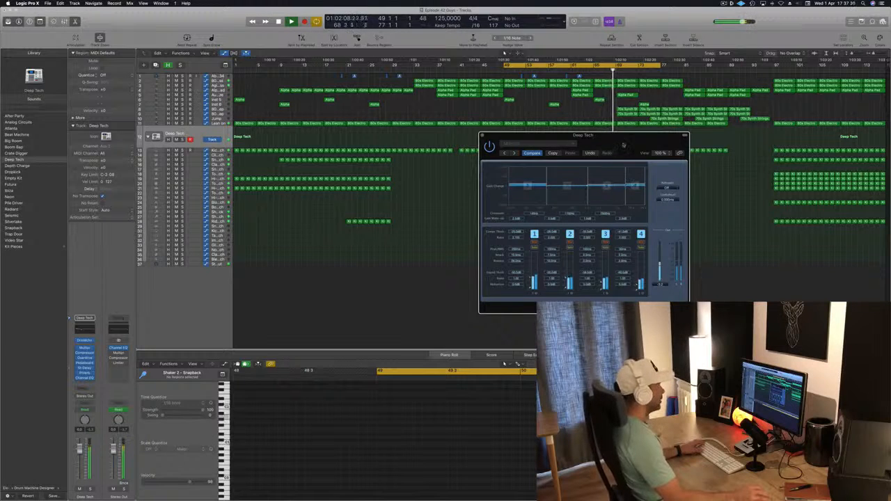
left_click_drag(518, 141, 480, 153)
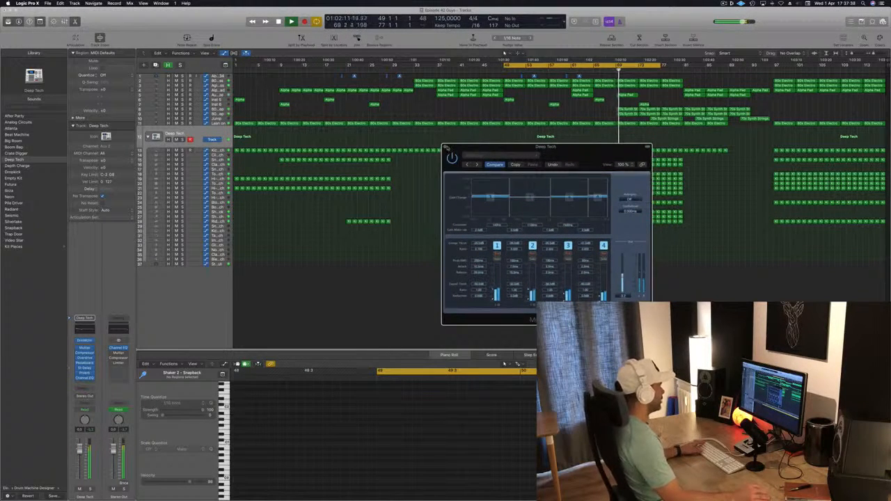
left_click(447, 149)
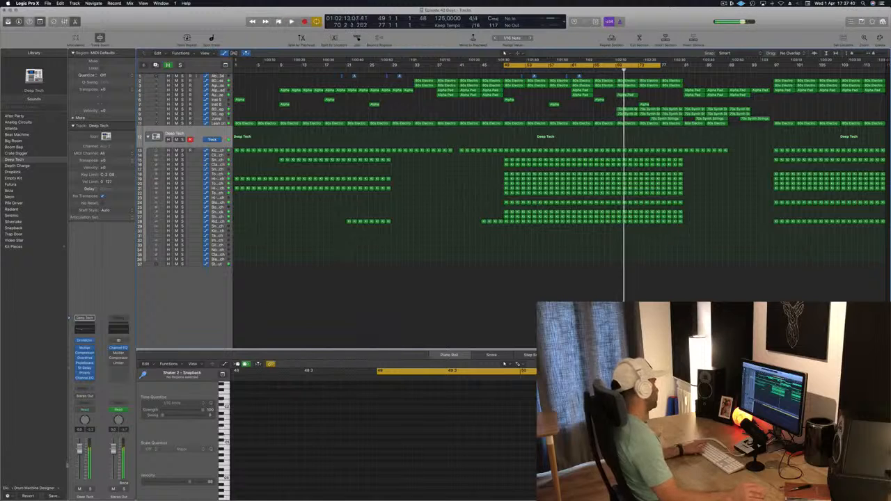
Replay from bar 49 with the Deep Tech drum track soloed, and compare it with the full mix
key("space")
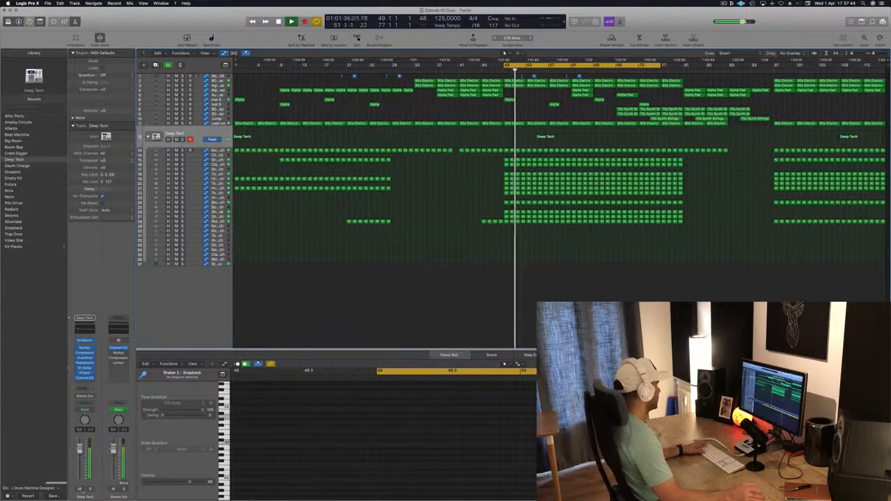
key("s")
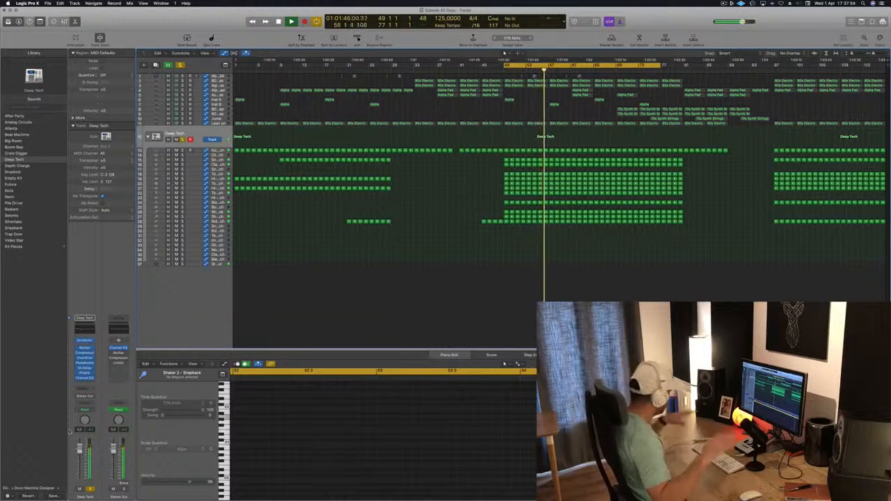
key("Return")
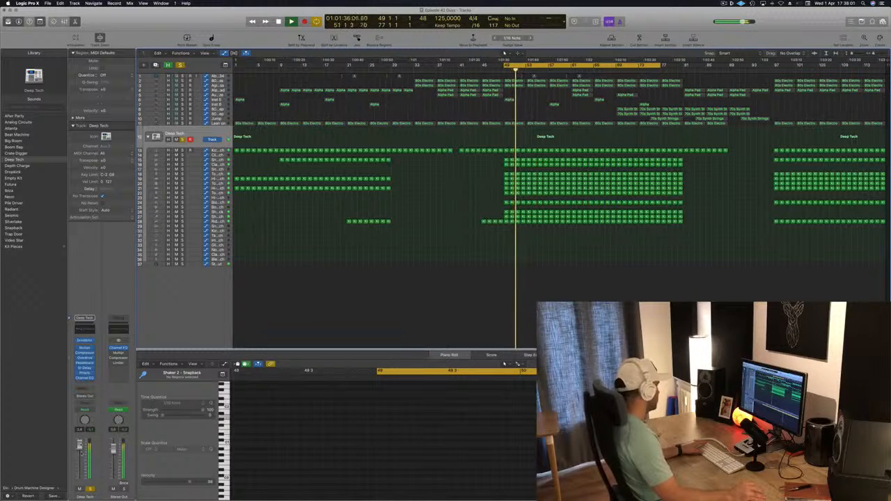
key("Return")
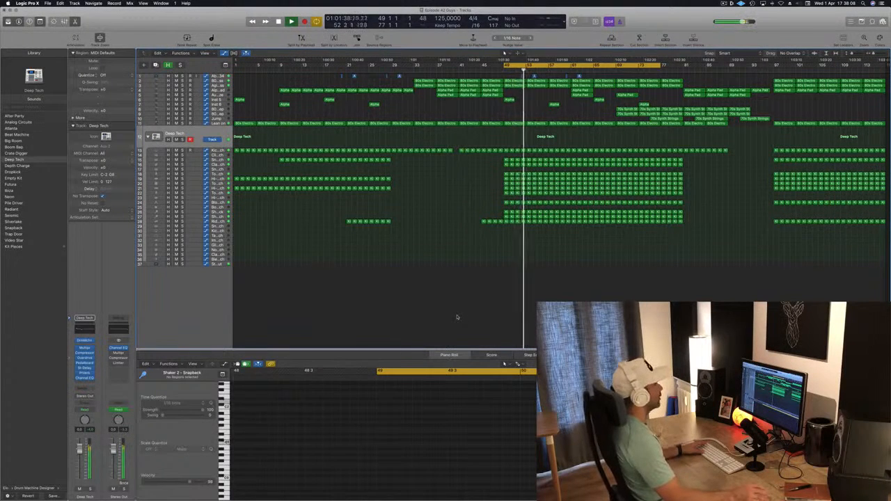
key("space")
key("space")
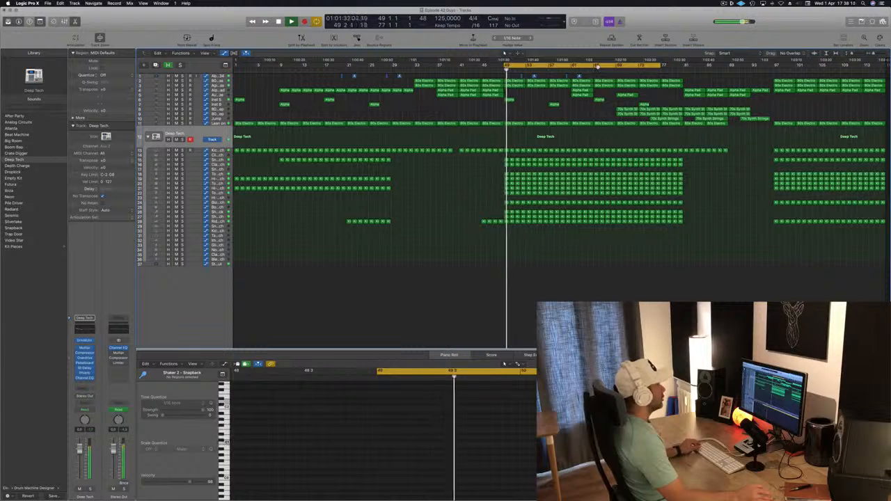
Move the cycle range to start at bar 69 and delete all regions from bar 113 onward
left_click_drag(591, 67, 690, 67)
key("space")
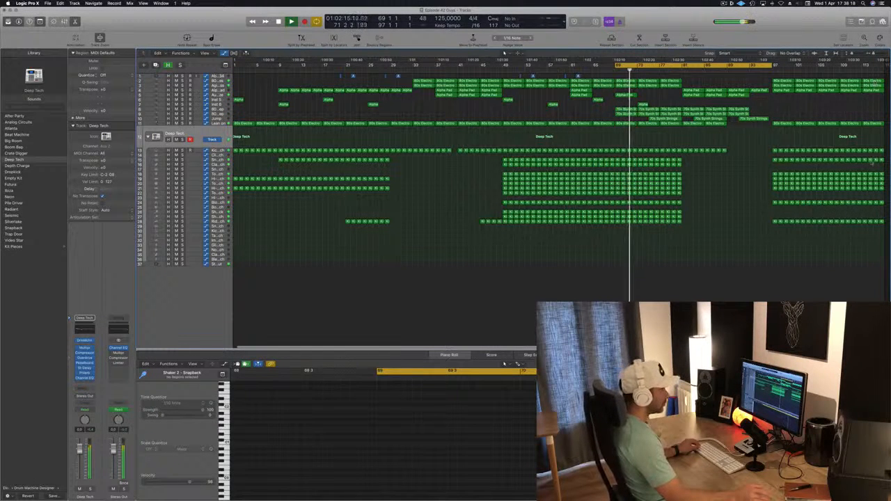
left_click_drag(866, 224, 881, 76)
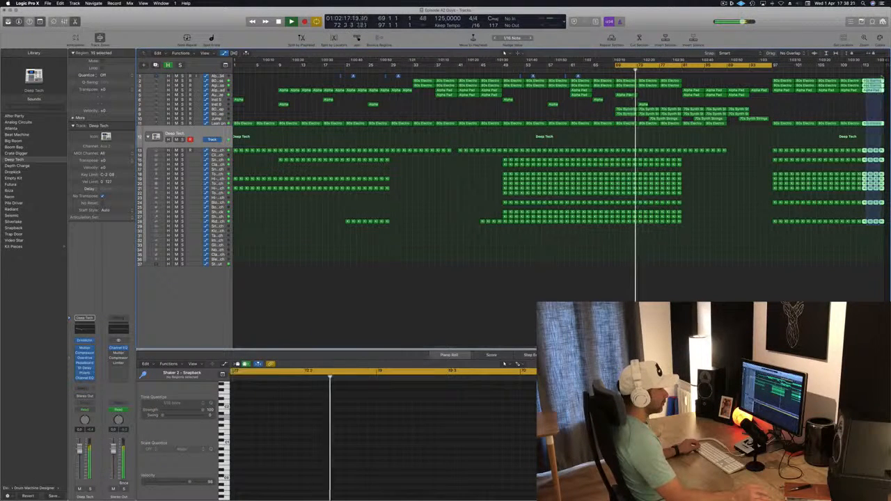
key("Delete")
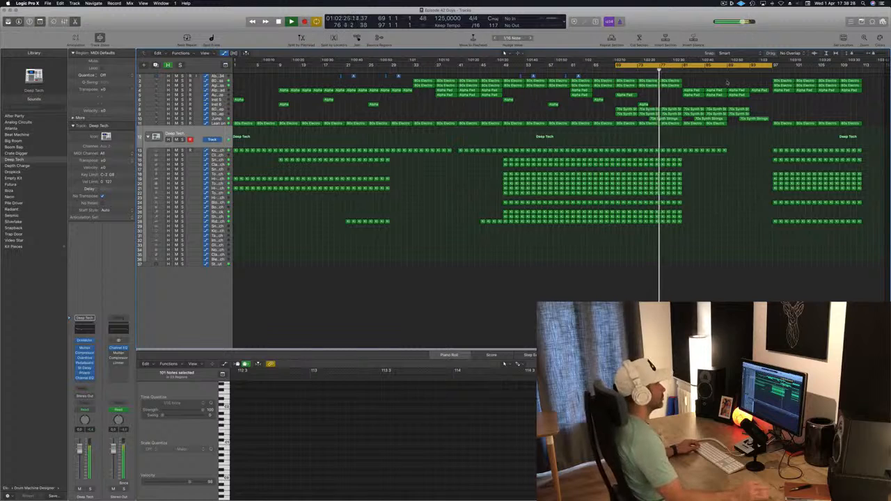
Move the first block of 70s Synth Strings regions four bars earlier to start at bar 65, and replay from there
left_click(585, 70)
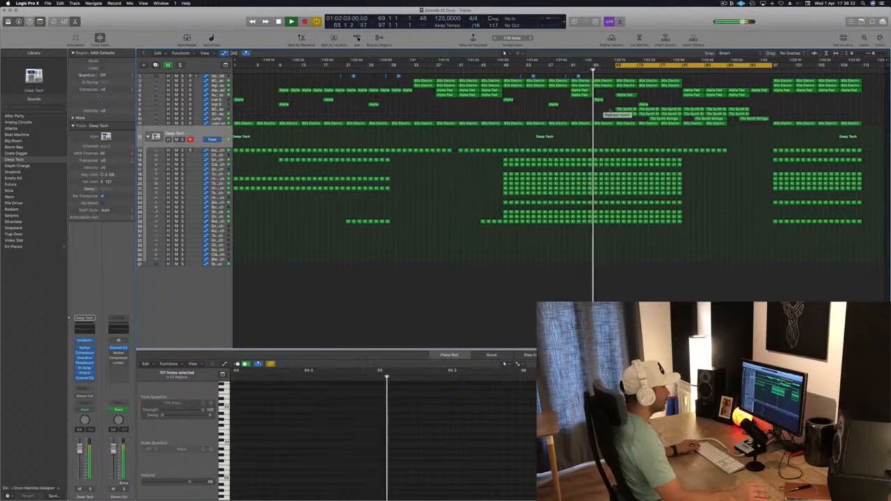
left_click_drag(603, 109, 680, 119)
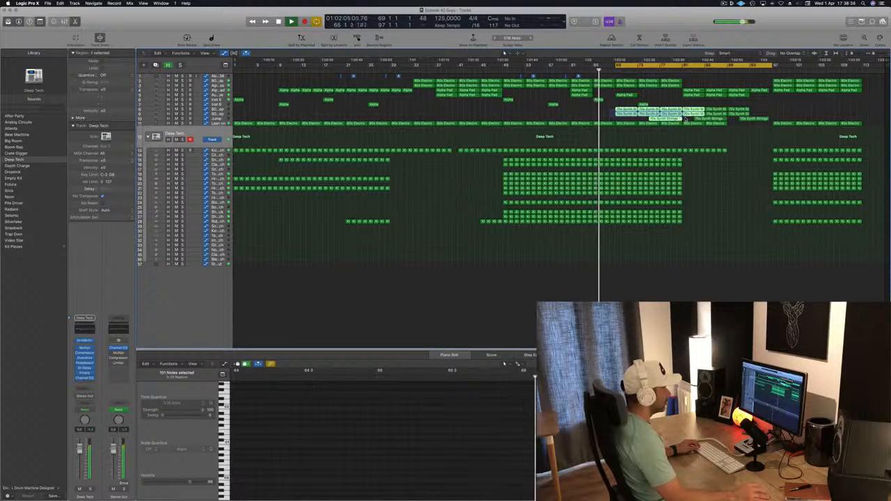
left_click(616, 110)
left_click_drag(616, 110, 594, 110)
left_click(588, 70)
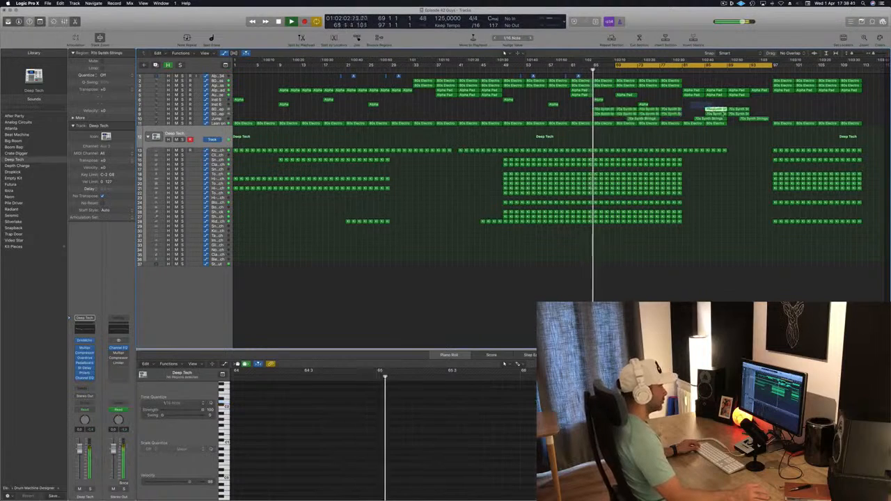
Delete the remaining 70s Synth Strings regions after bar 81 and save the project
left_click(728, 112)
key("Delete")
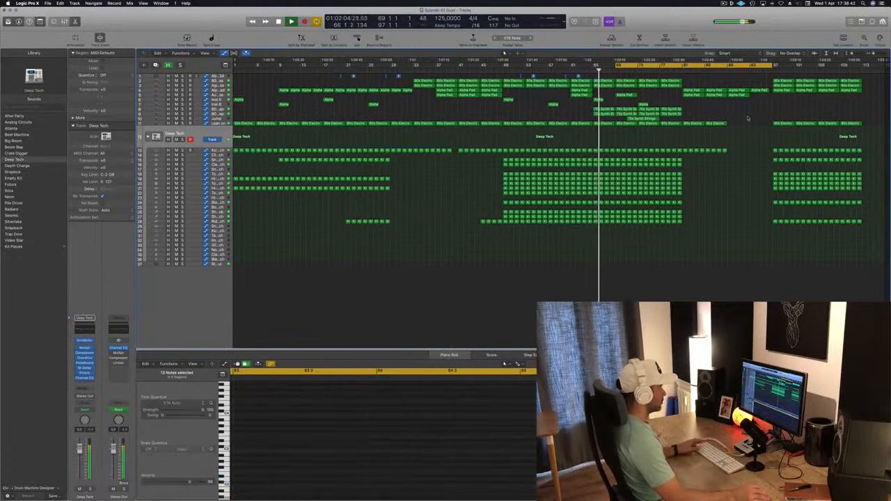
key("super+s")
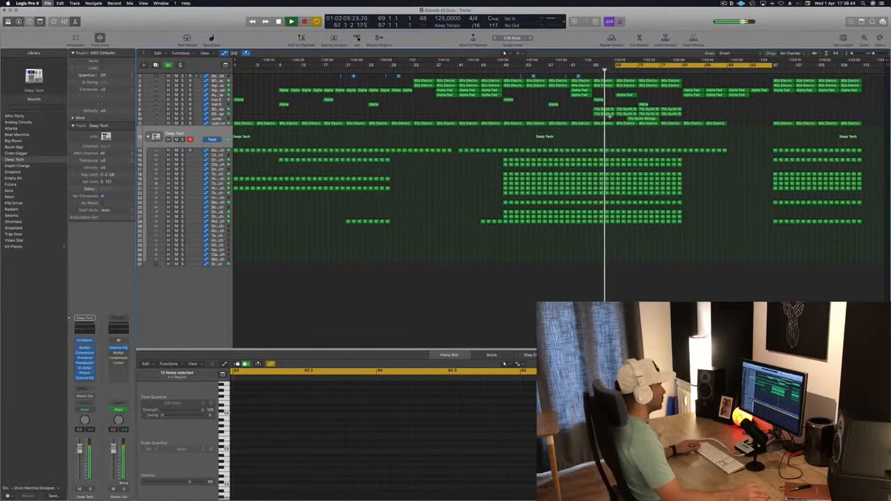
Delete the kick and lower 80s Electro regions between bars 81 and 89
scroll(551, 113, "left", 1)
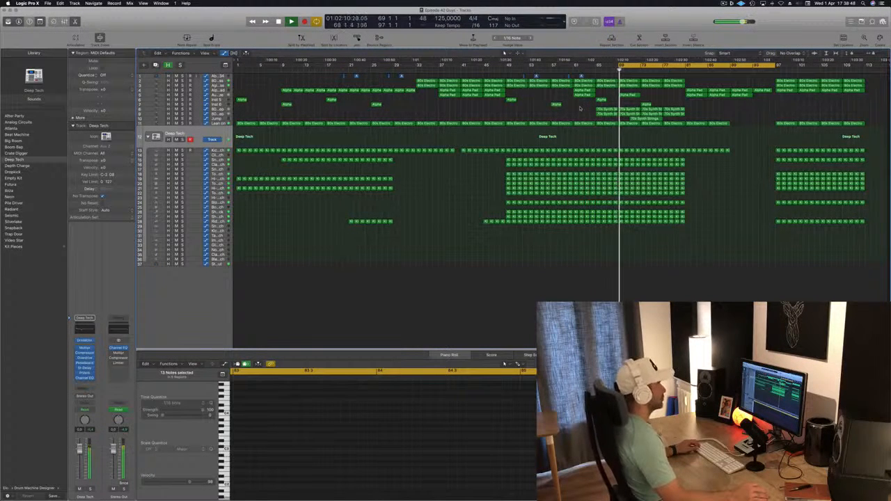
left_click_drag(745, 122, 688, 167)
key("BackSpace")
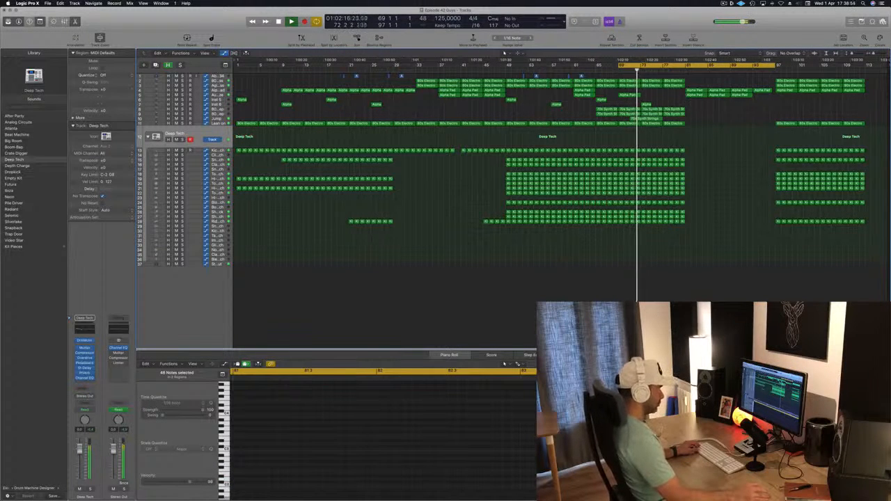
Set the cycle range to bars 81 to 97 and repeat that Alpha Pad section once directly after itself
left_click(655, 67)
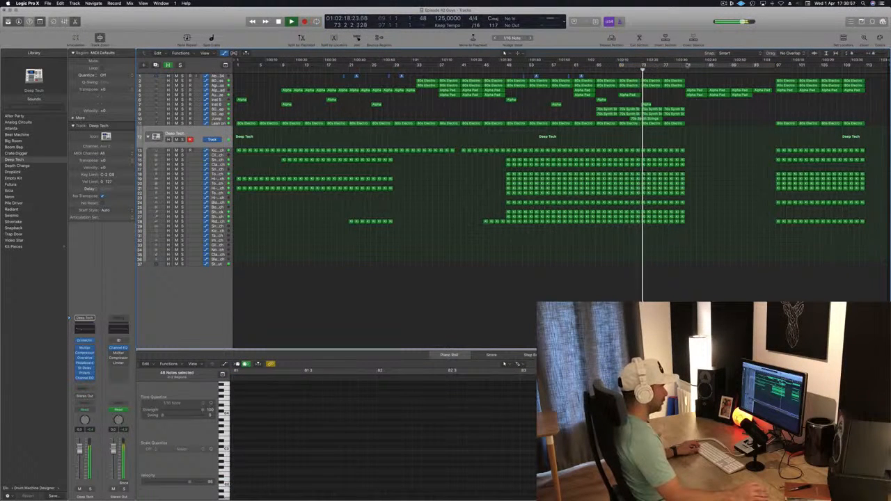
left_click(687, 65)
left_click_drag(685, 67, 776, 75)
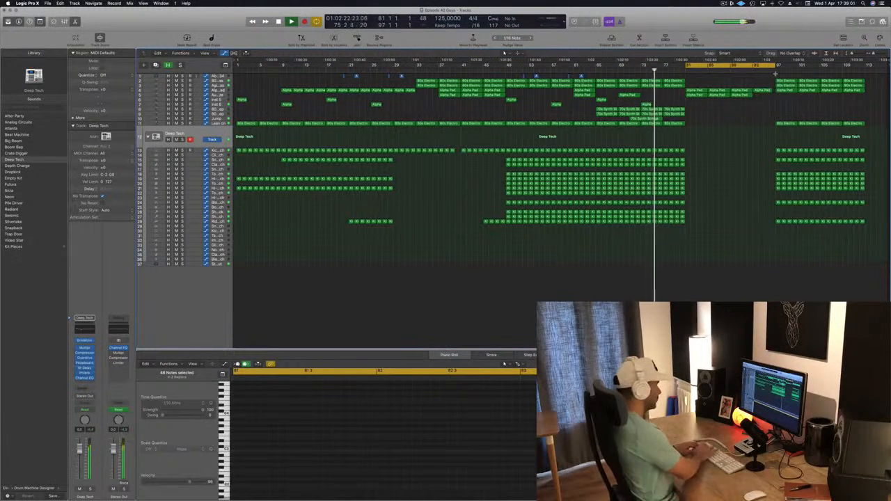
key("ctrl+super+r")
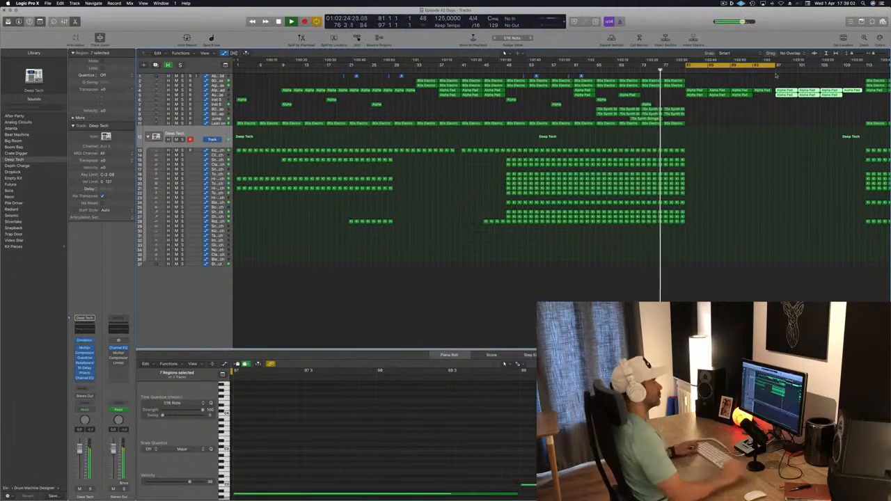
Repeat the full section in bars 113 to 129 three times up to bar 177, and resume playback around bar 72
scroll(794, 126, "down", 1)
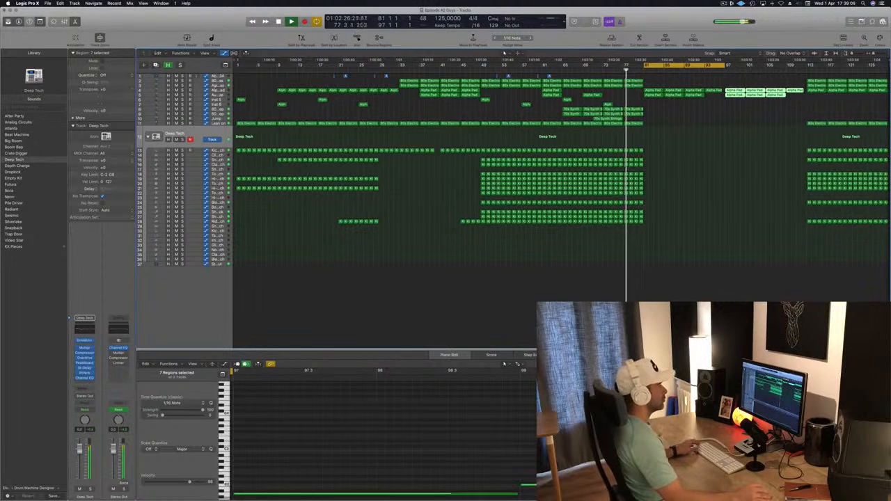
left_click_drag(807, 67, 887, 70)
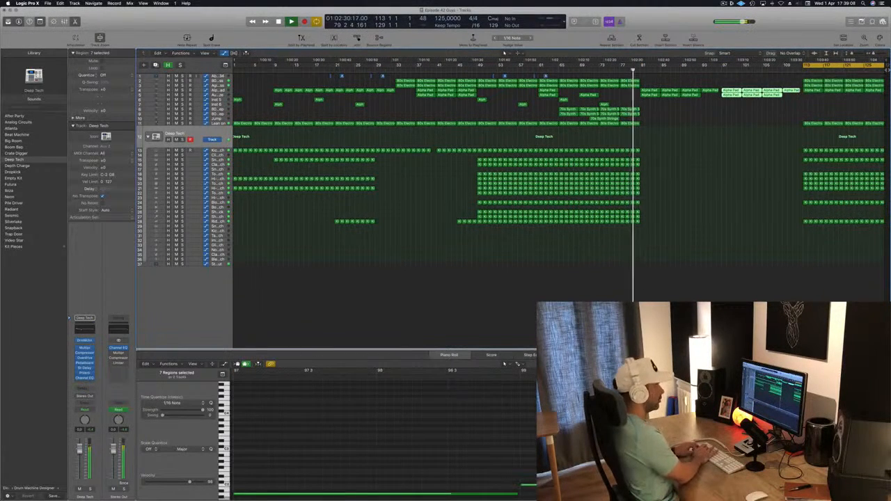
key("ctrl+super+r")
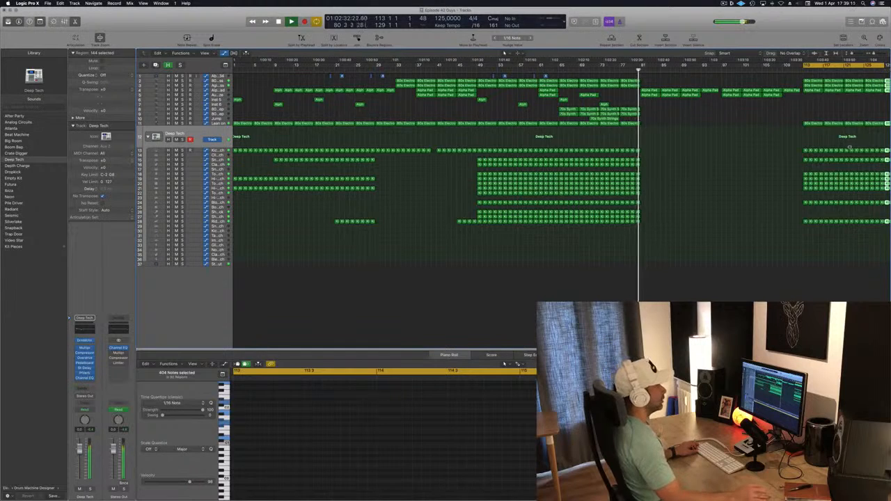
key("super+Left")
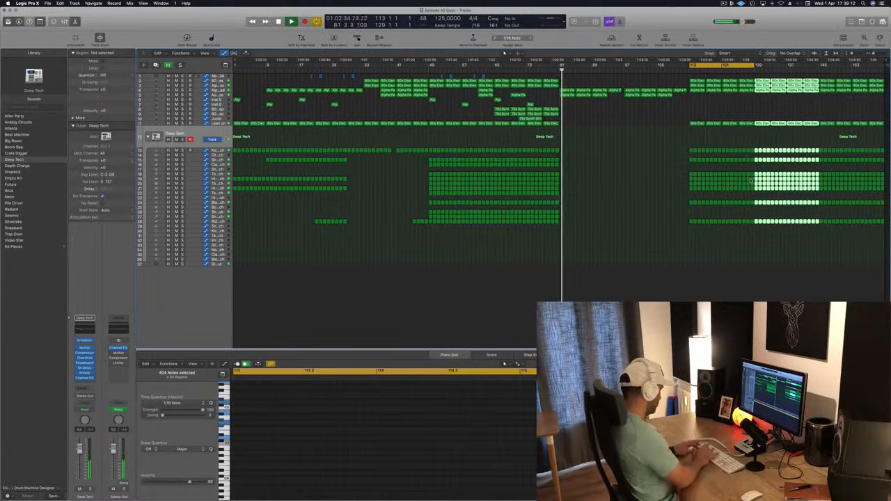
key("super+Left")
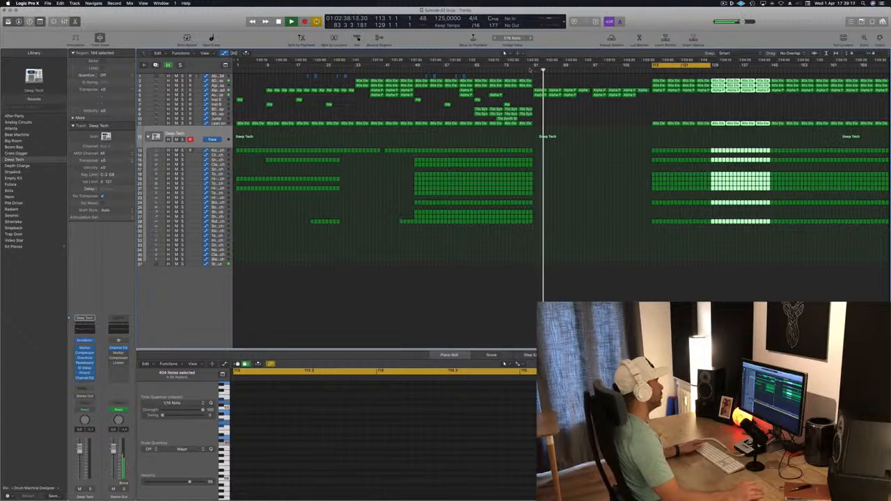
left_click(498, 72)
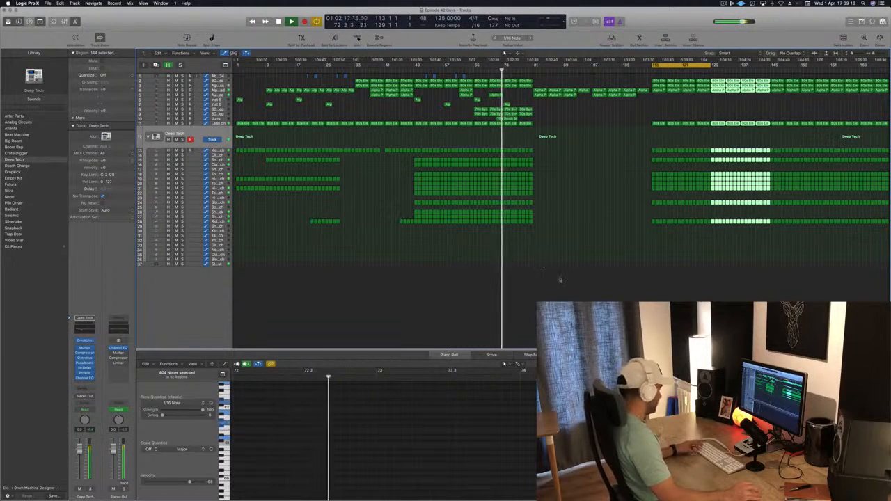
left_click(583, 209)
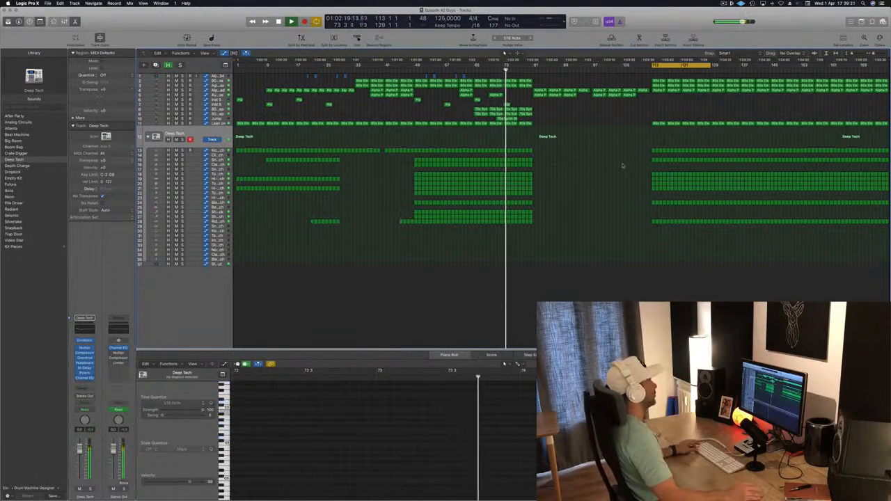
Copy the short Alpha Pad region at bar 65 on track 6 to bar 81 and save the project
key("super+Down")
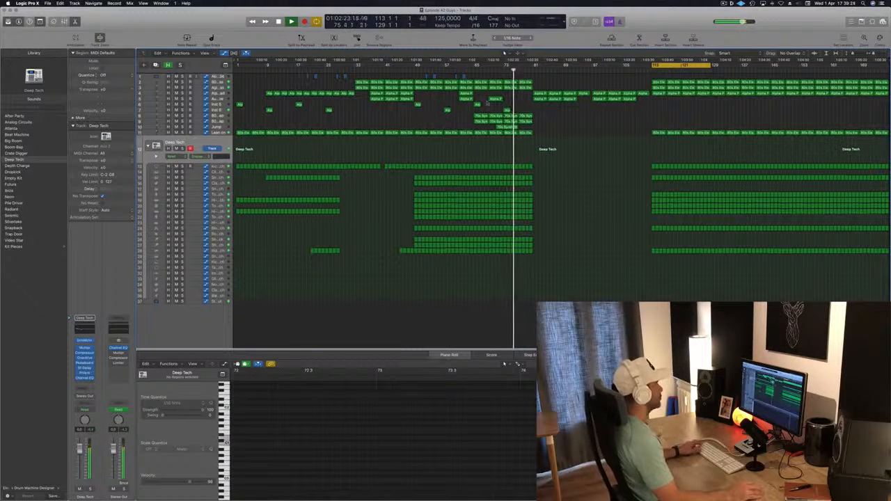
left_click(418, 105)
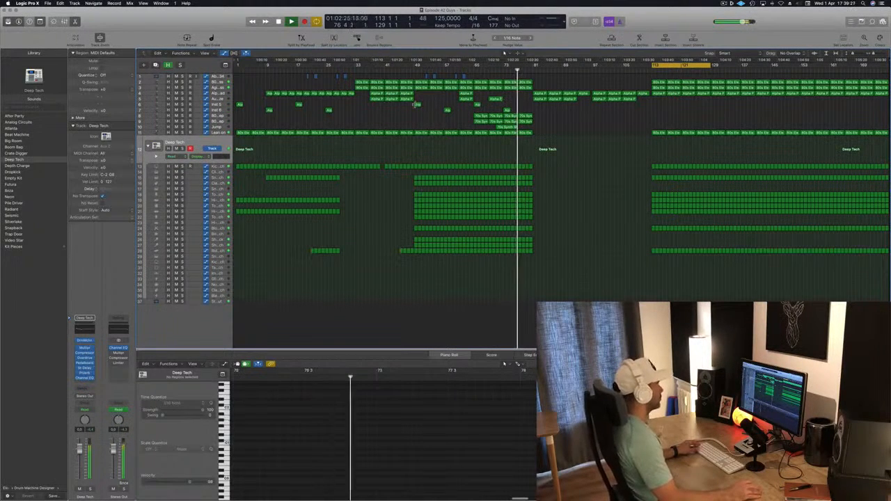
left_click(507, 110)
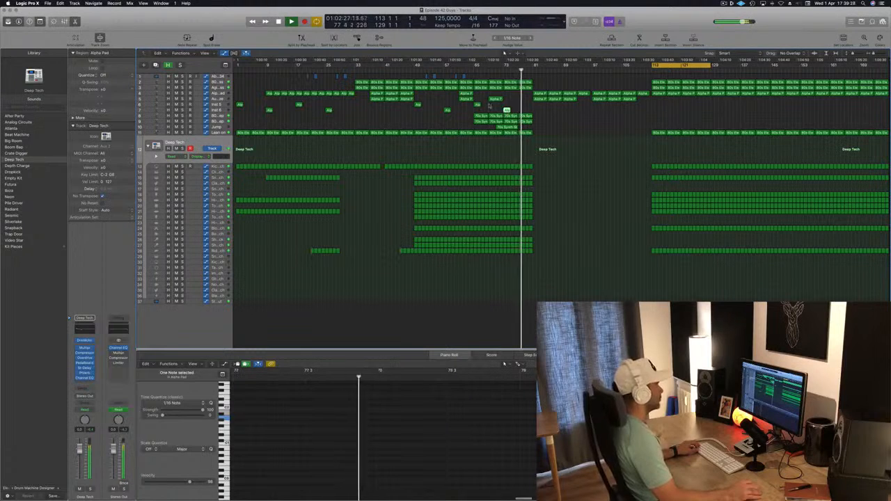
left_click_drag(478, 104, 536, 105)
left_click(499, 149)
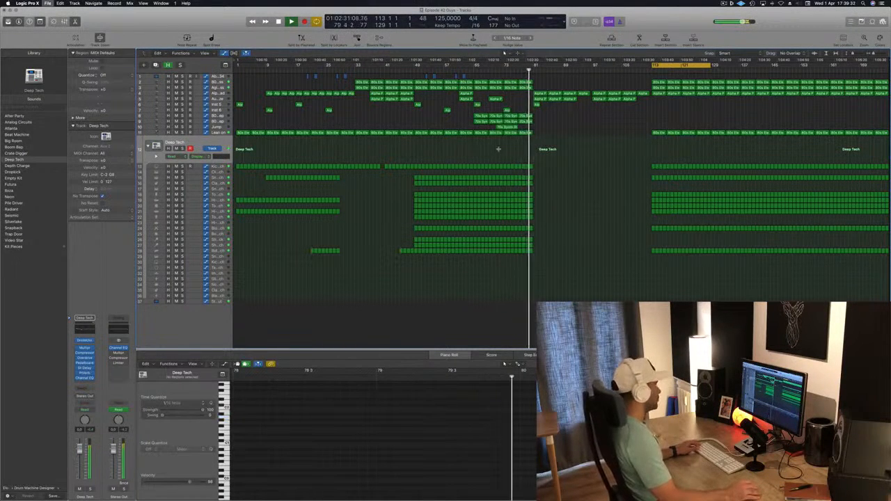
key("super+s")
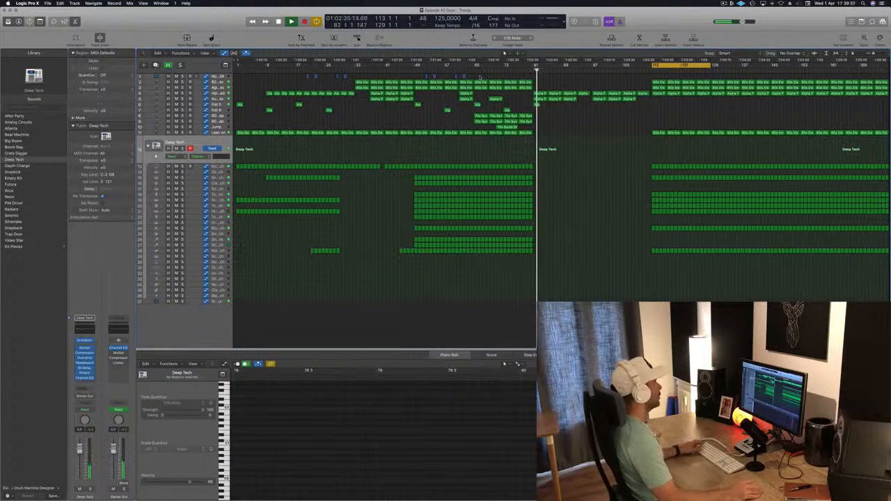
Shape the Lean on track's filter automation between bars 65 and 81 so it dips and rises to a peak at bar 81
left_click(464, 71)
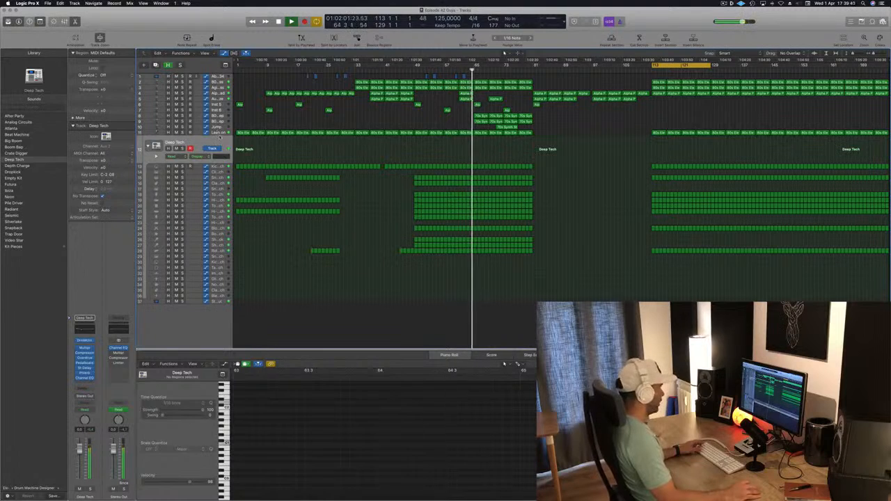
key("Up")
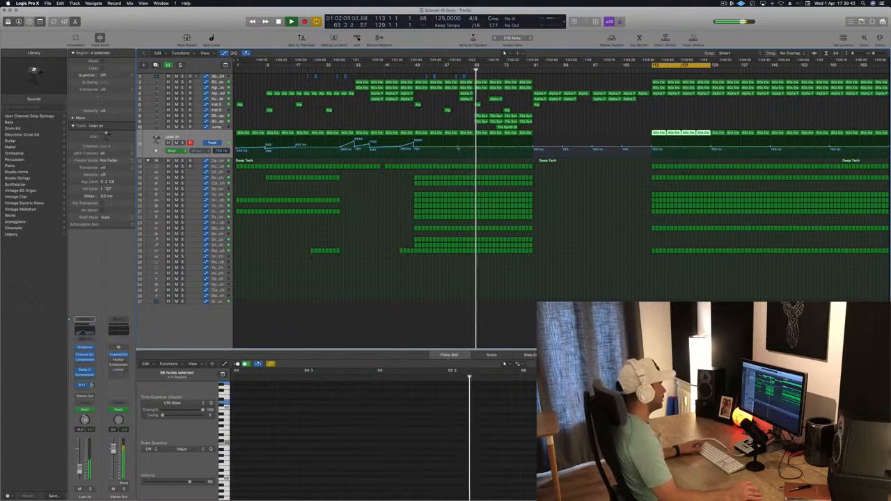
left_click(474, 148)
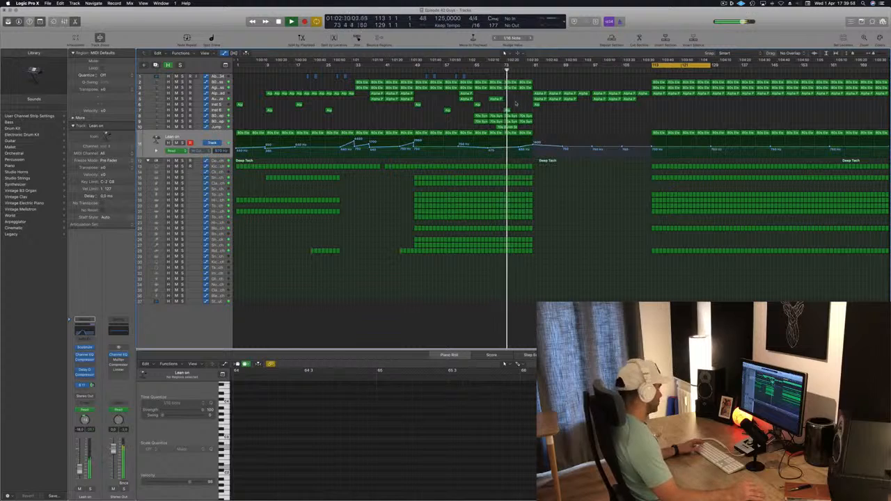
Delete the lower drum regions in bars 79 to 81, keeping the kick and upper percussion rows
scroll(561, 178, "up", 5)
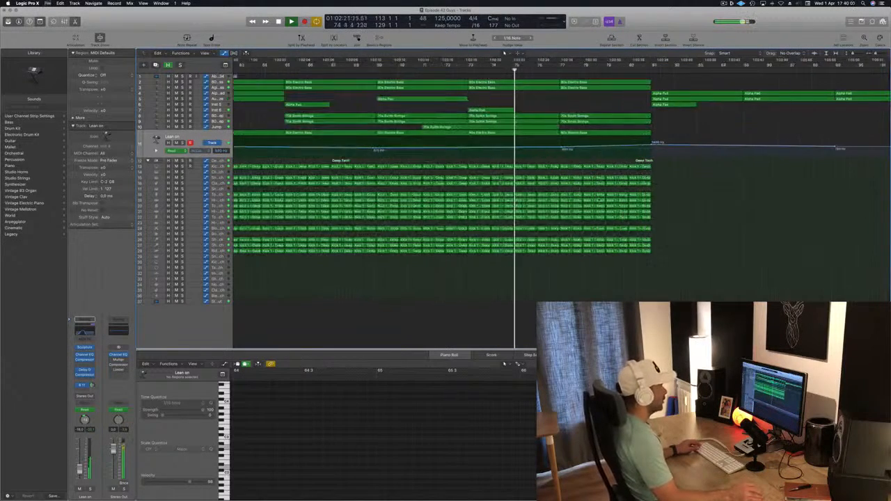
left_click_drag(673, 207, 612, 257)
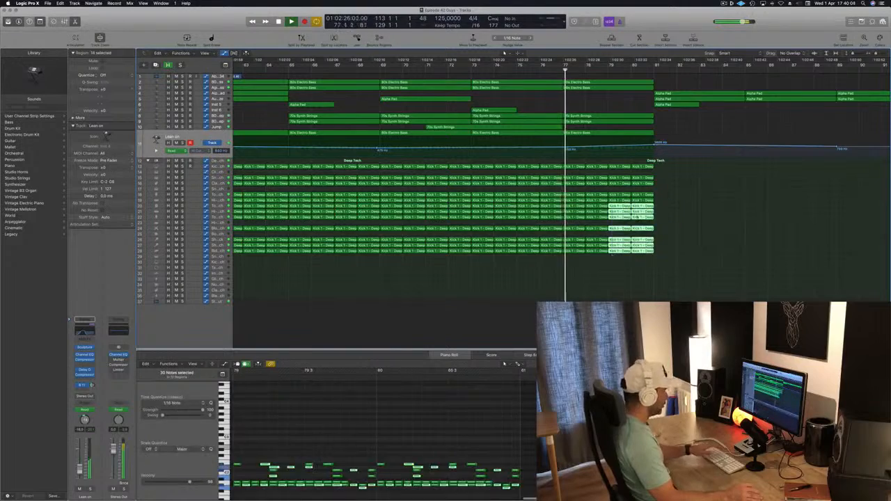
key("Delete")
scroll(657, 216, "down", 6)
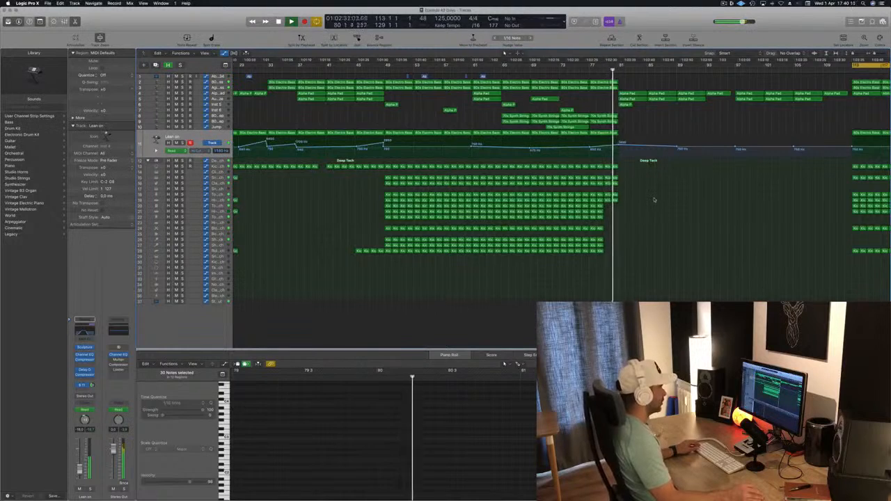
scroll(657, 206, "down", 4)
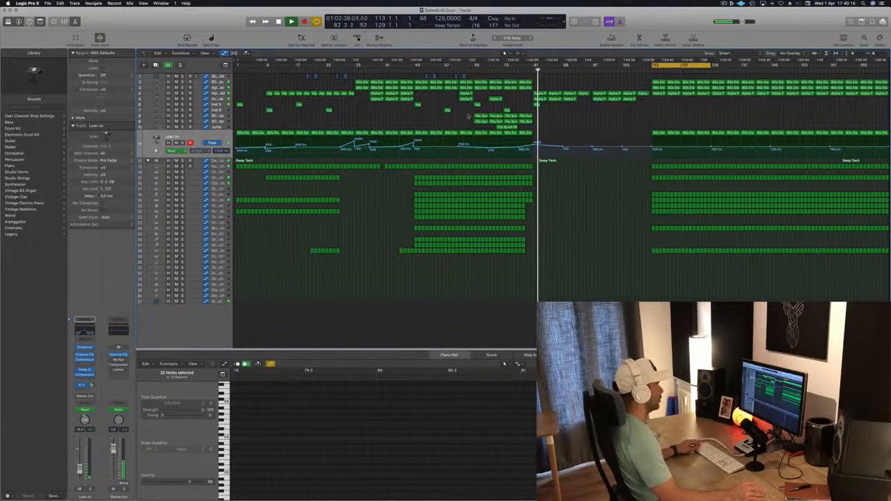
Copy the 70s Synth Strings regions from bars 65 to 81 to bar 81 and play the transition from around bar 64
mouse_move(535, 131)
left_mouse_down()
mouse_move(564, 119)
mouse_move(603, 122)
mouse_move(543, 121)
left_mouse_up()
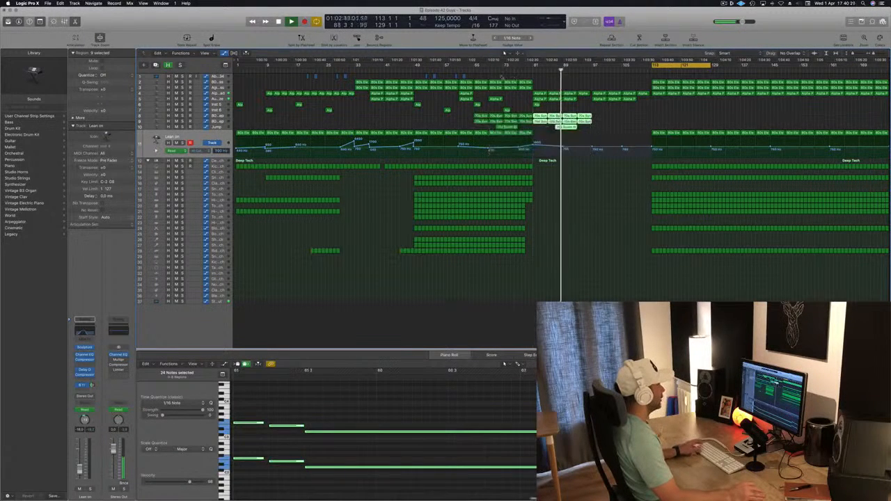
key("space")
key("space")
left_click(471, 69)
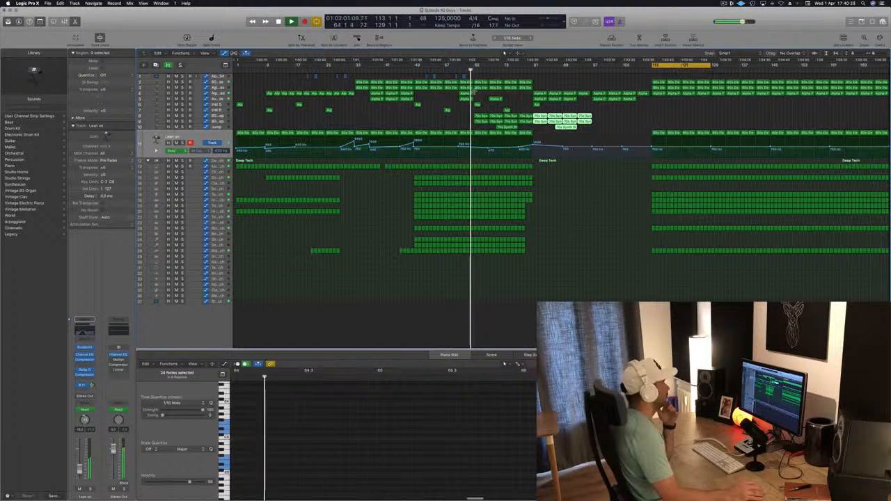
left_click(434, 122)
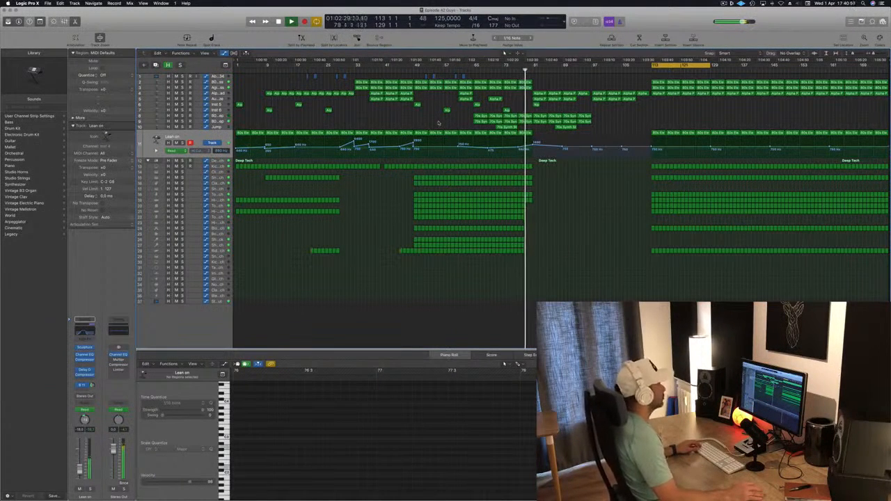
Copy the Lean on regions of bars 65 to 81 with their automation to bar 97, and the 70s Synth Strings regions to bar 113
scroll(439, 123, "up", 5)
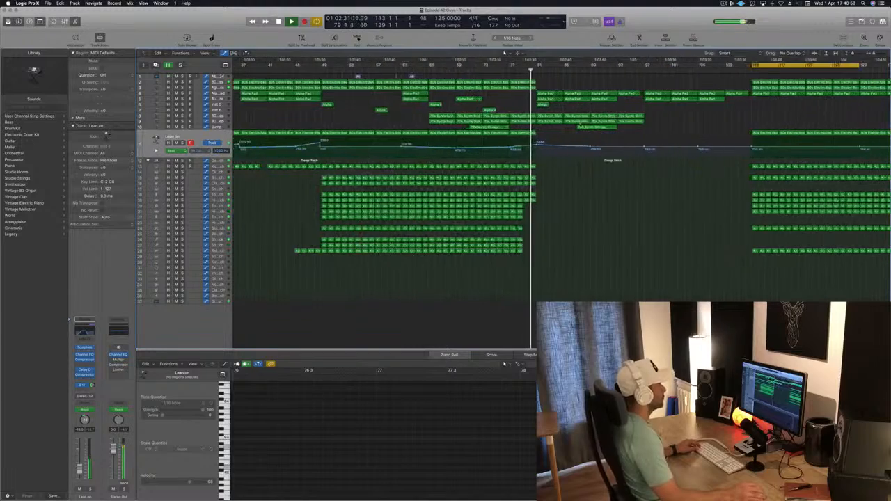
scroll(576, 125, "down", 3)
scroll(532, 119, "down", 3)
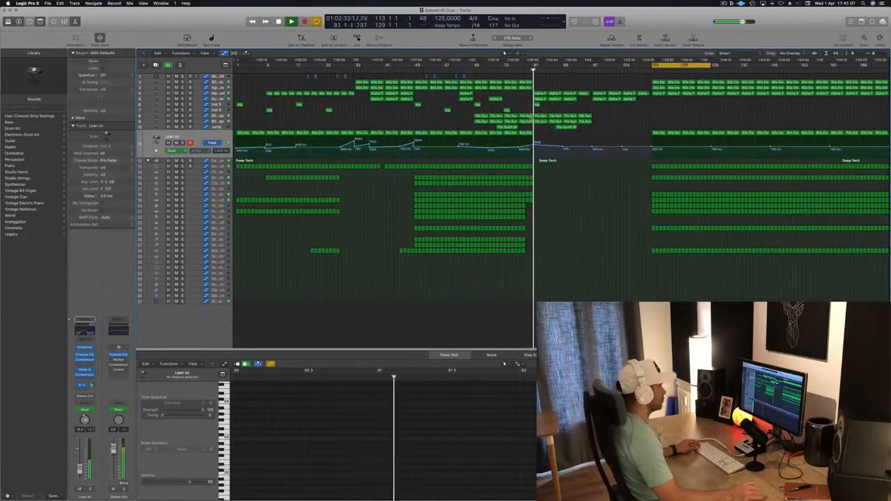
scroll(531, 118, "down", 2)
scroll(567, 111, "up", 1)
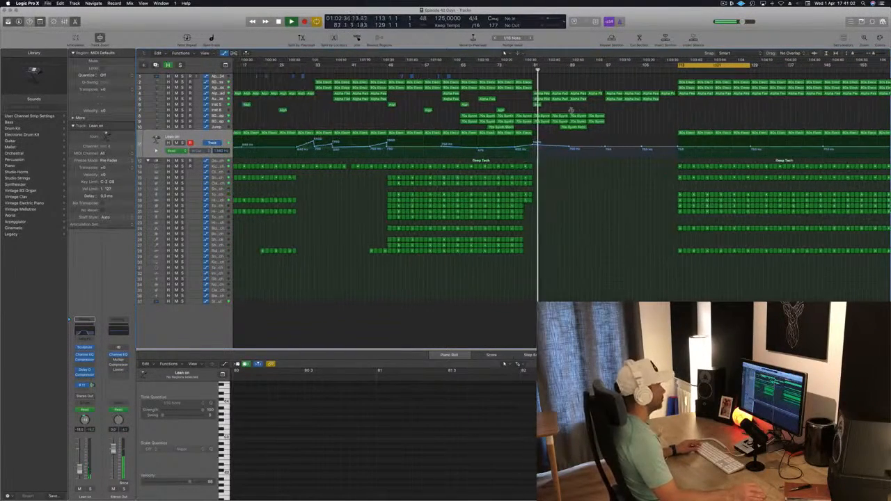
scroll(570, 113, "down", 2)
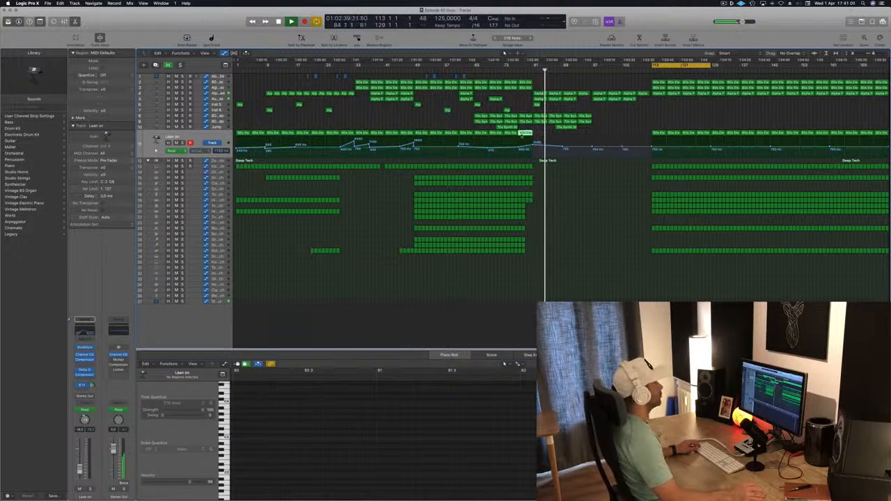
left_click_drag(476, 137, 600, 141)
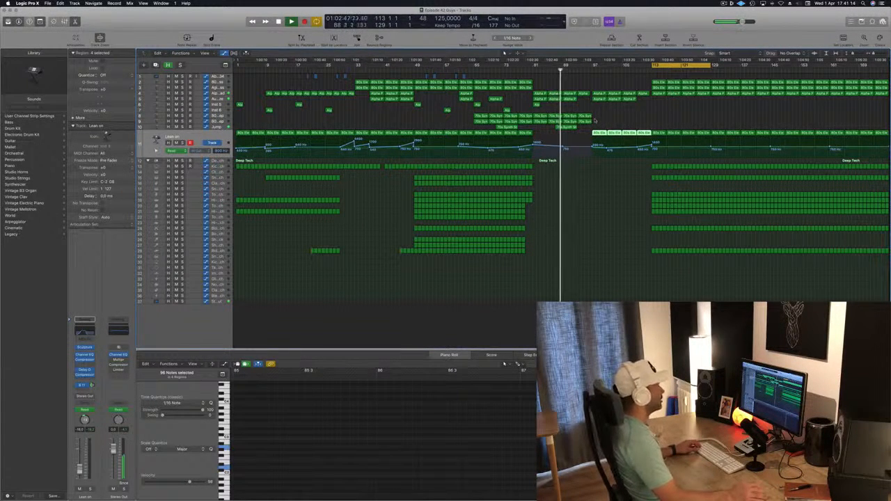
left_click_drag(596, 112, 660, 123)
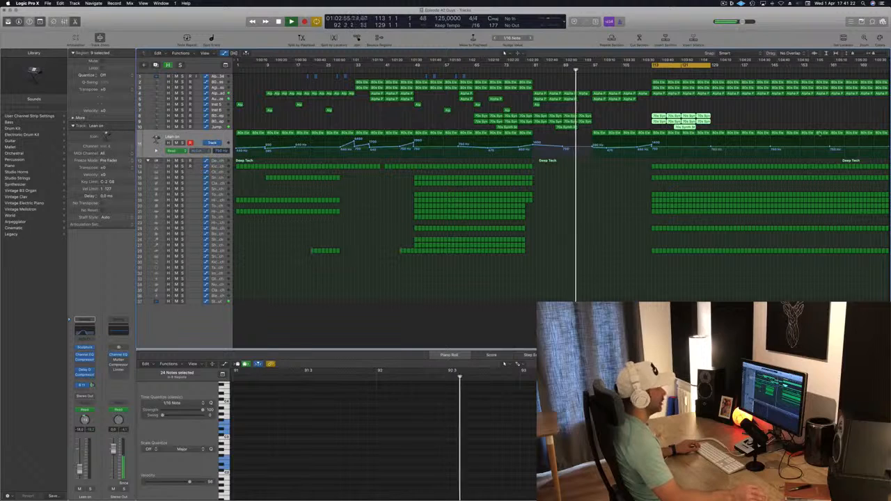
Copy the drum regions on tracks 16, 22, 26 and 27 from bar 49 onward to start at bar 113
scroll(583, 254, "right", 3)
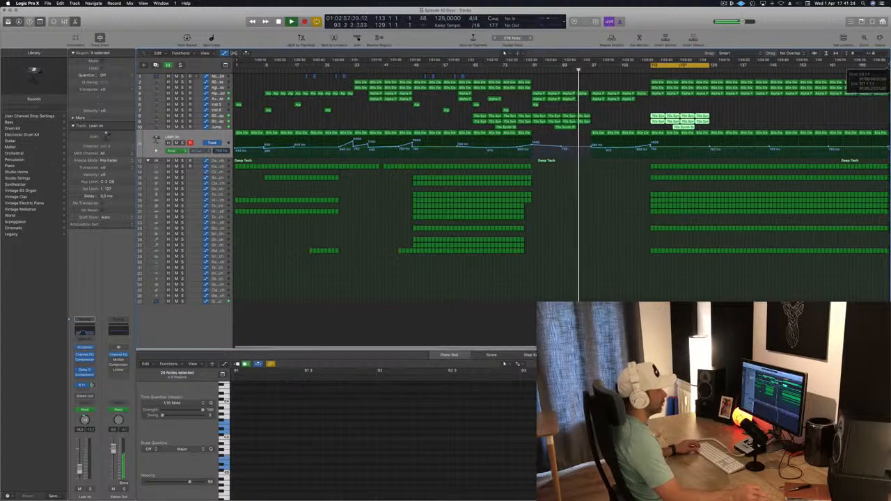
left_click(499, 313)
key("super+Down")
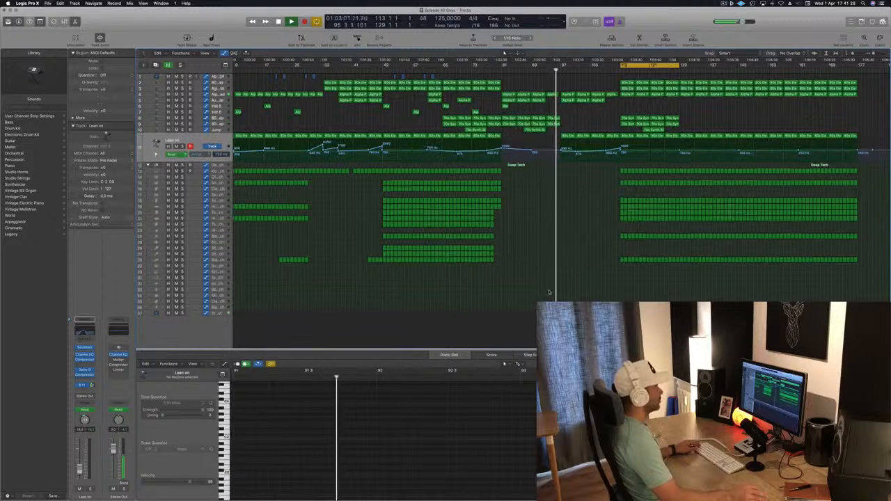
left_click_drag(511, 190, 622, 192)
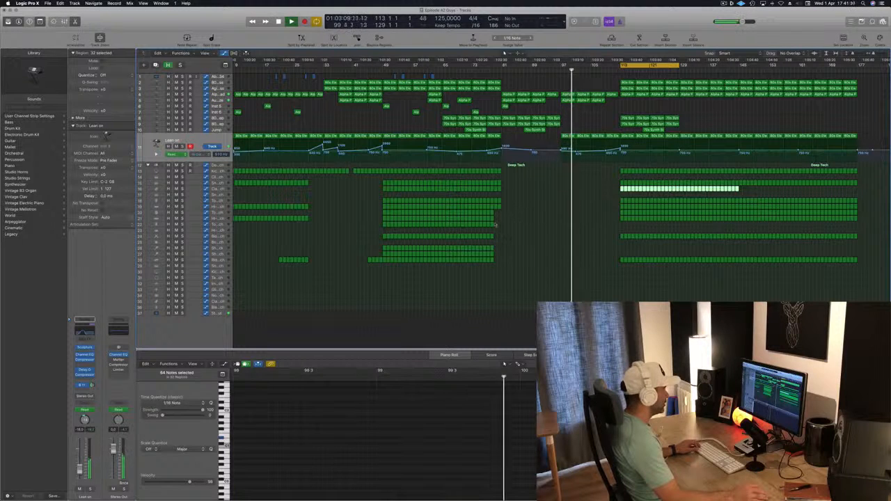
left_click(493, 224)
left_click(385, 225)
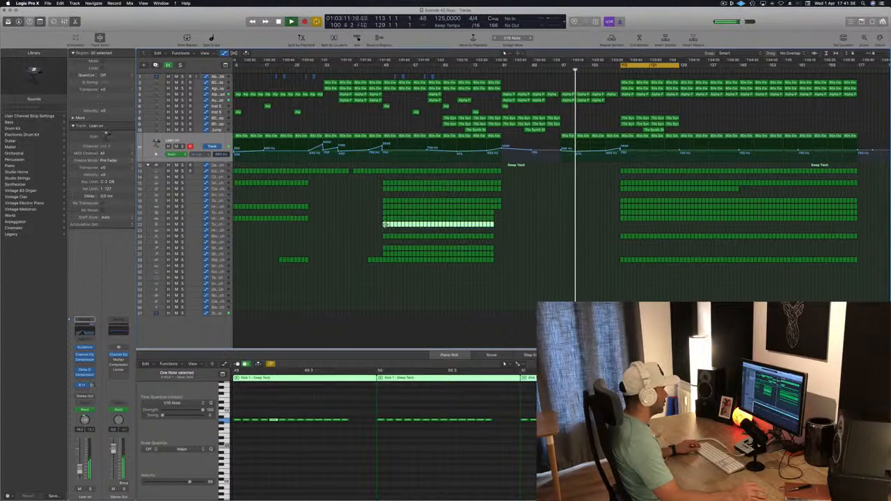
left_click_drag(422, 226, 621, 229)
left_click_drag(536, 246, 586, 224)
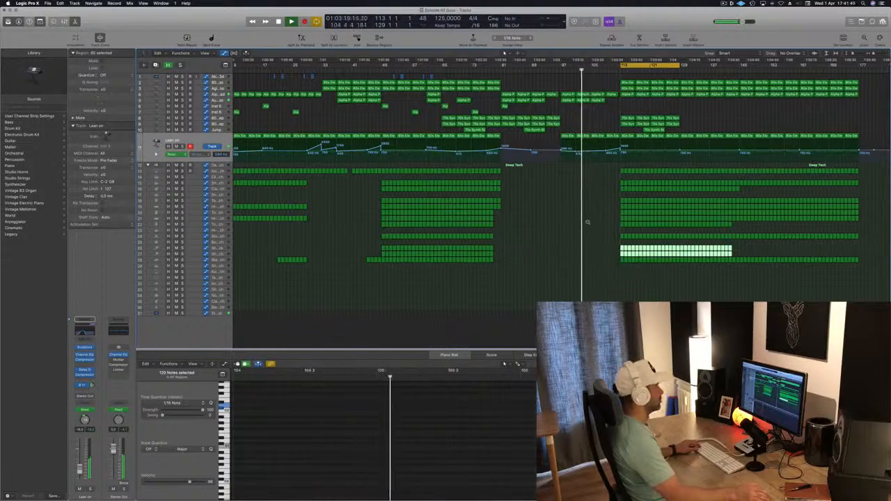
Play from around bar 97 and check the Aurora Haze track briefly in solo
scroll(587, 223, "right", 5)
scroll(608, 163, "left", 4)
key("super+Left")
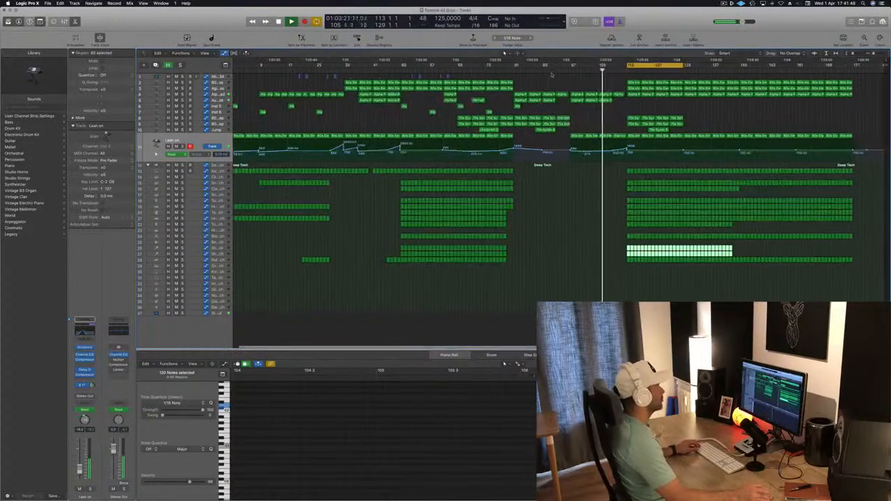
left_click(566, 70)
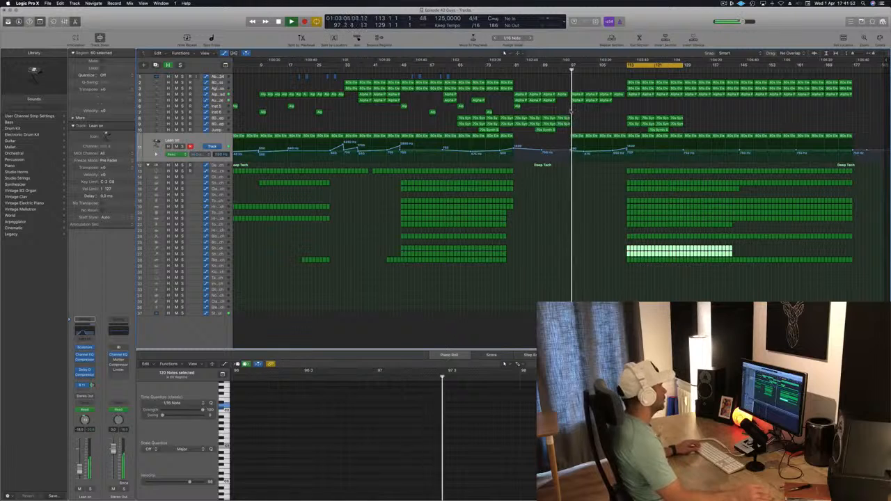
left_click(216, 102)
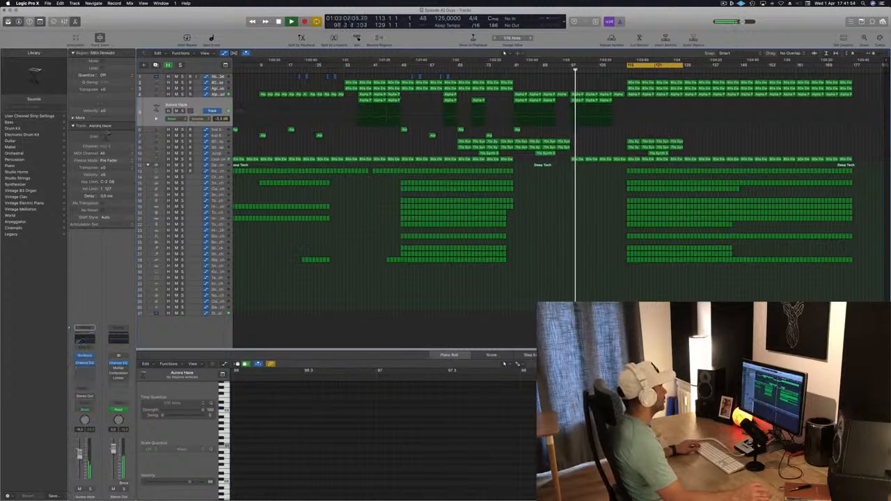
left_click(183, 111)
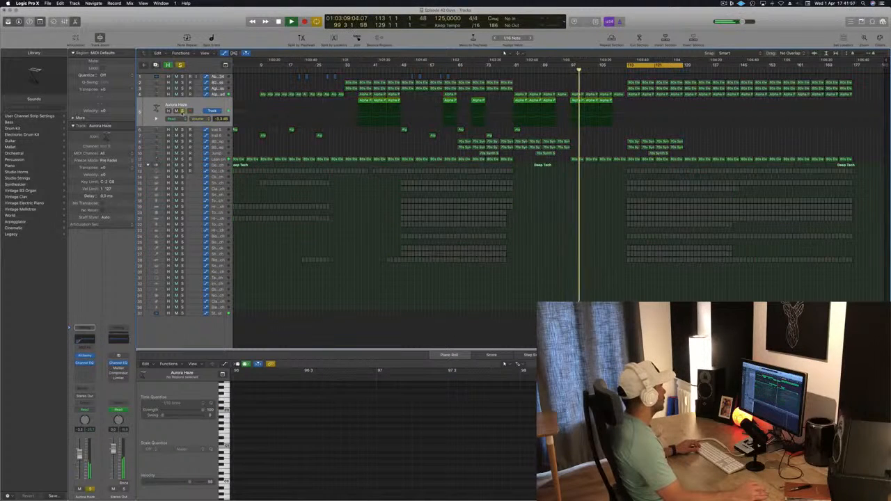
left_click(182, 112)
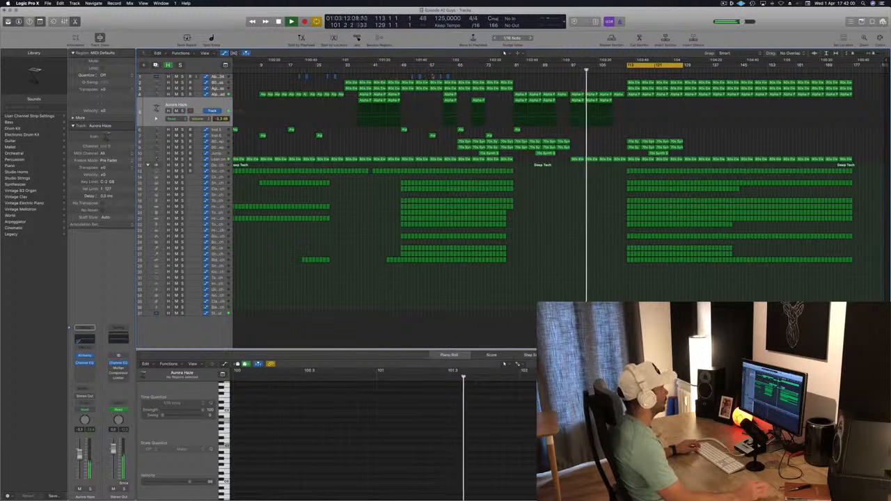
Copy one 80s Electro Bass region on each of tracks 2 and 3 to bar 109, and select the Alpha Pad track
key("super+Left")
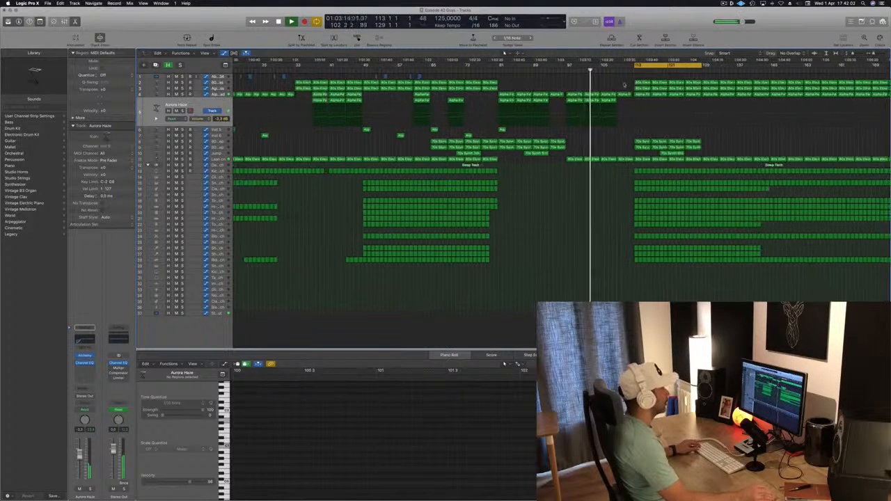
left_click_drag(628, 83, 623, 84)
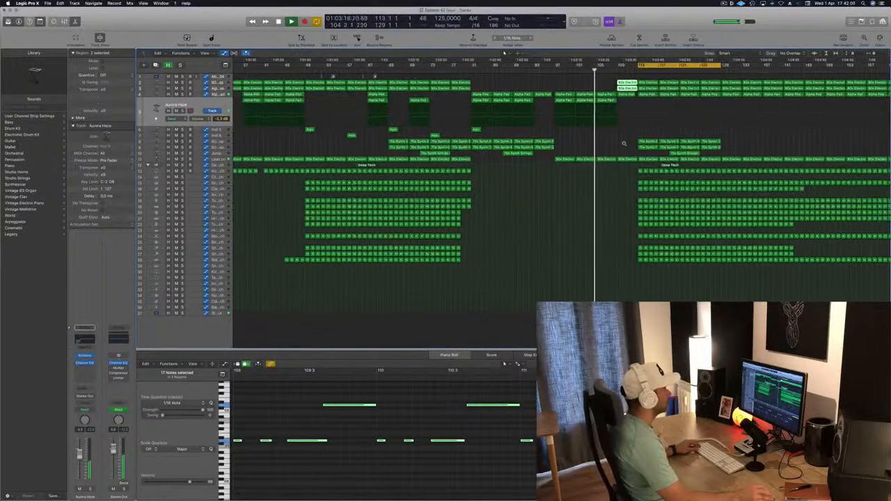
key("super+Left")
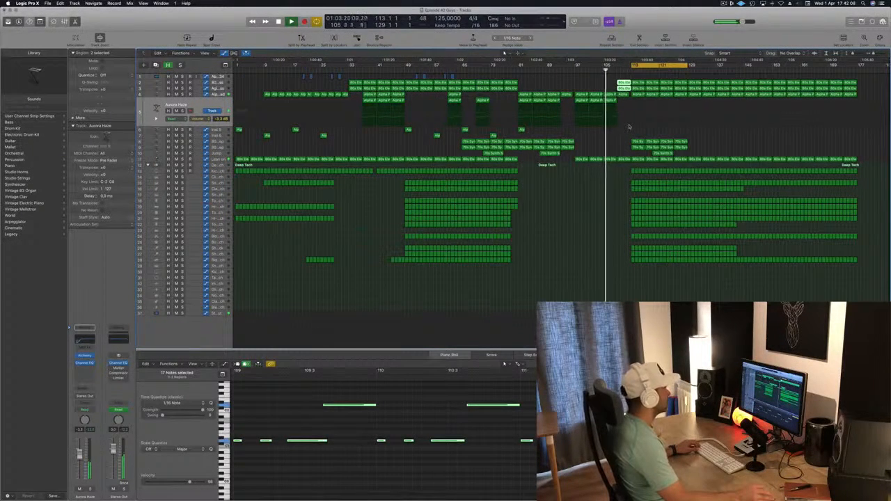
left_click(213, 95)
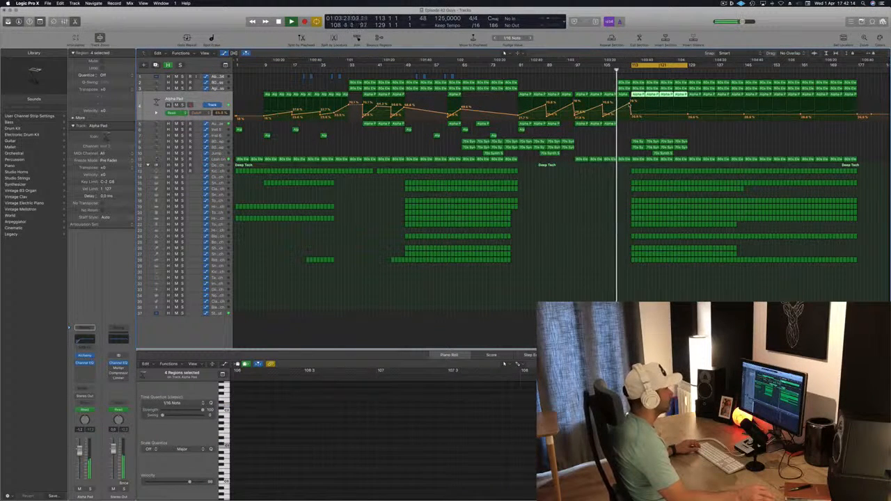
Delete the extra bass region at bar 109 on track 3
key("super+Right")
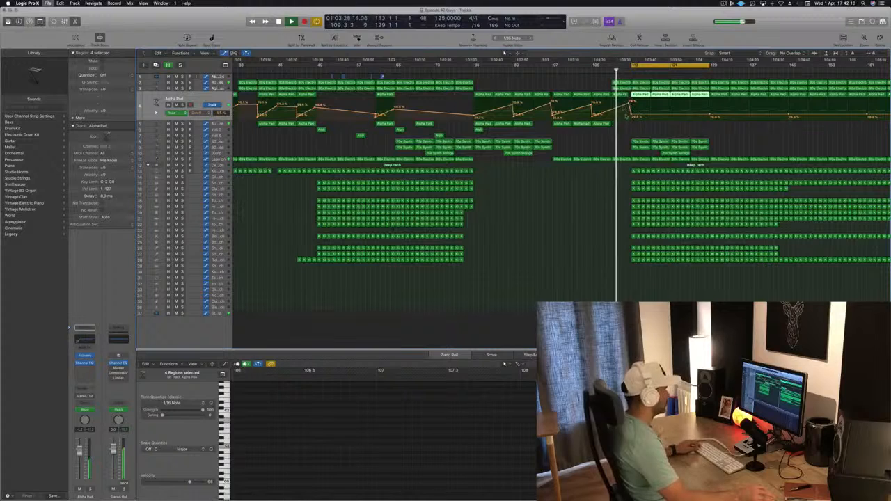
key("super+Left")
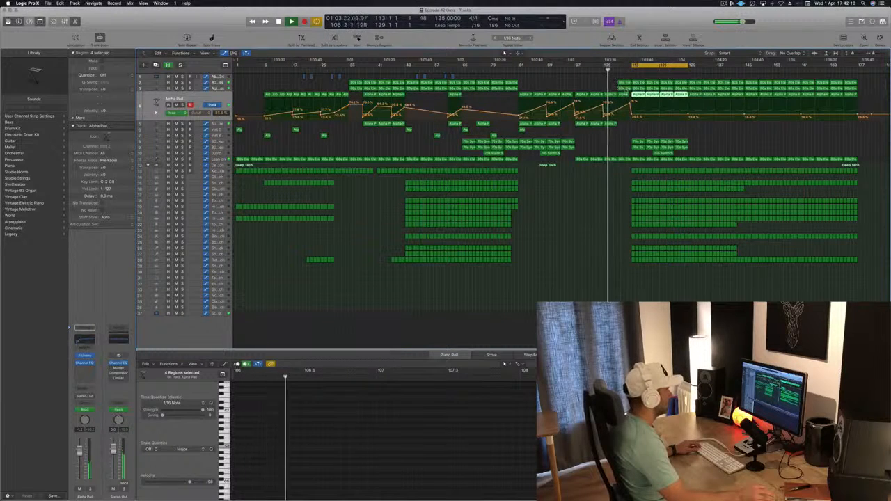
left_click(624, 89)
key("Delete")
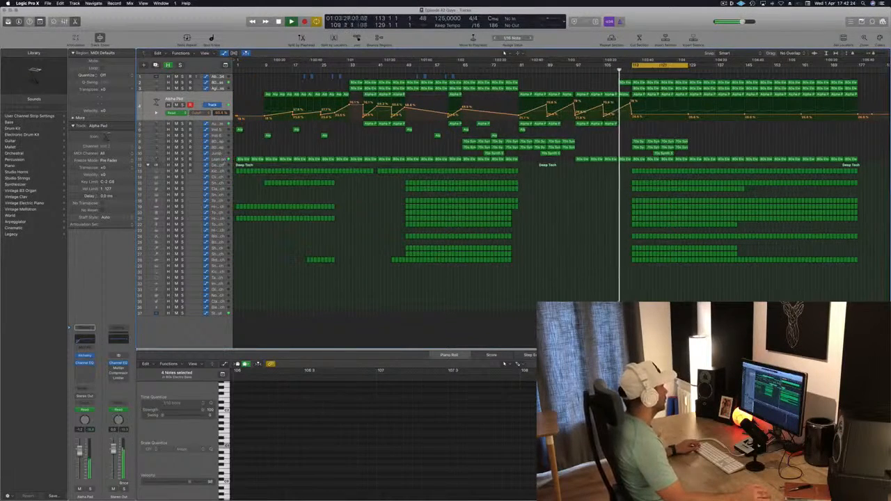
Play the Lean on track's transition into bar 113 and move the cycle range to bars 129 to 145
left_click(221, 160)
scroll(630, 162, "up", 8)
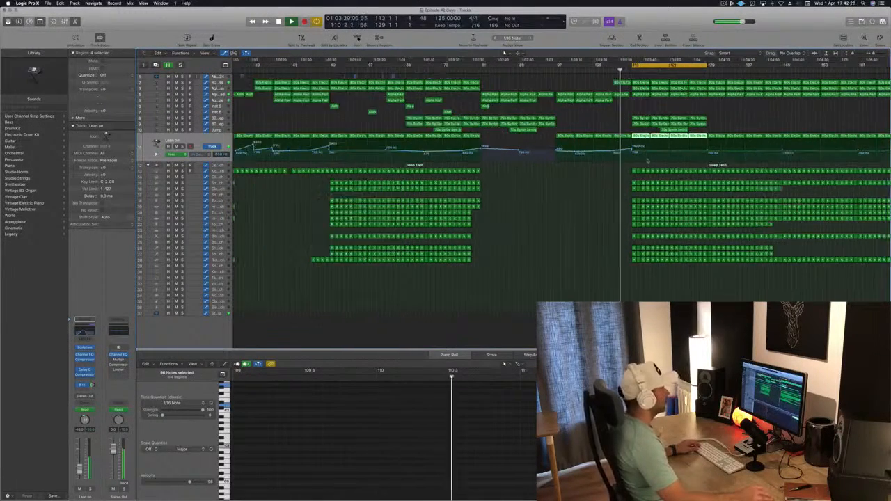
scroll(637, 109, "down", 2)
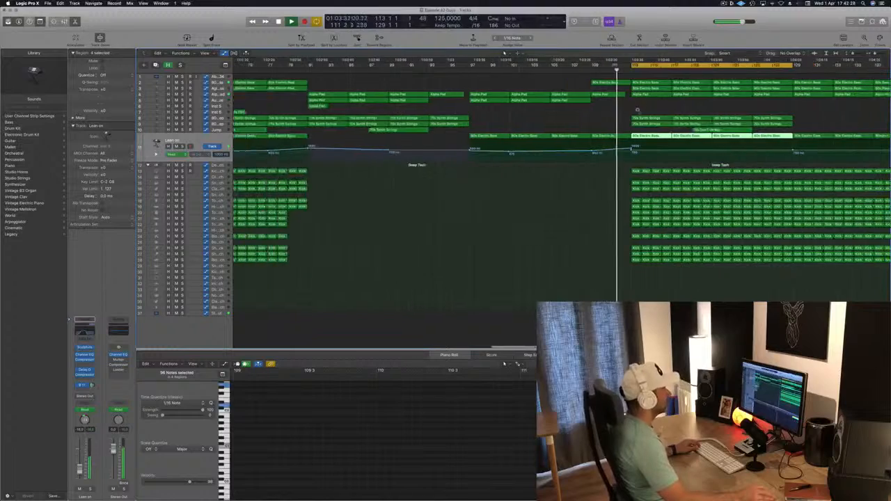
scroll(638, 112, "down", 5)
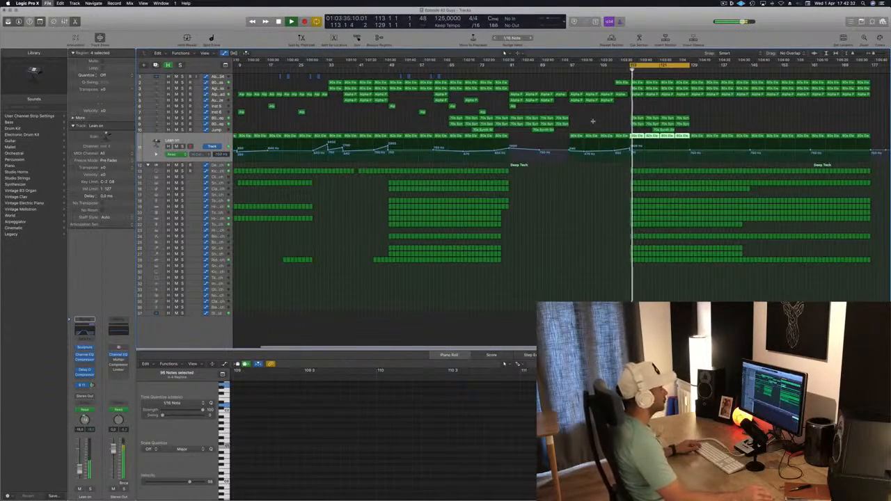
scroll(592, 121, "down", 1)
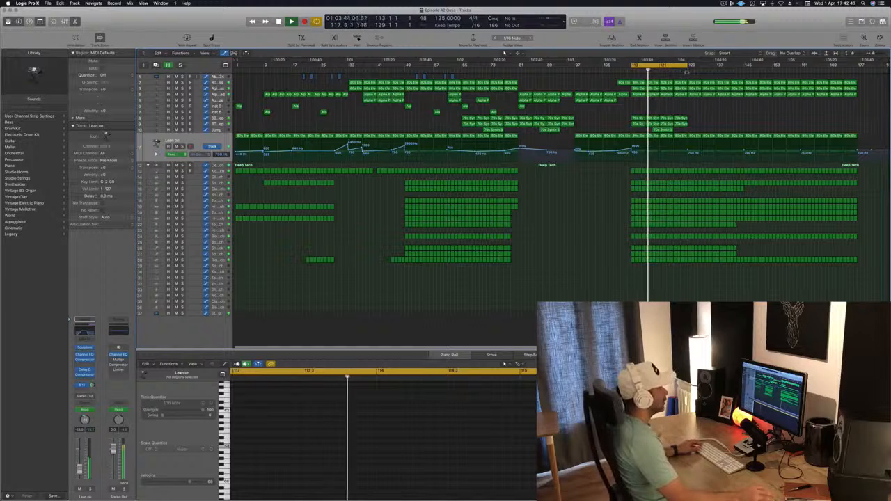
left_click_drag(662, 66, 727, 68)
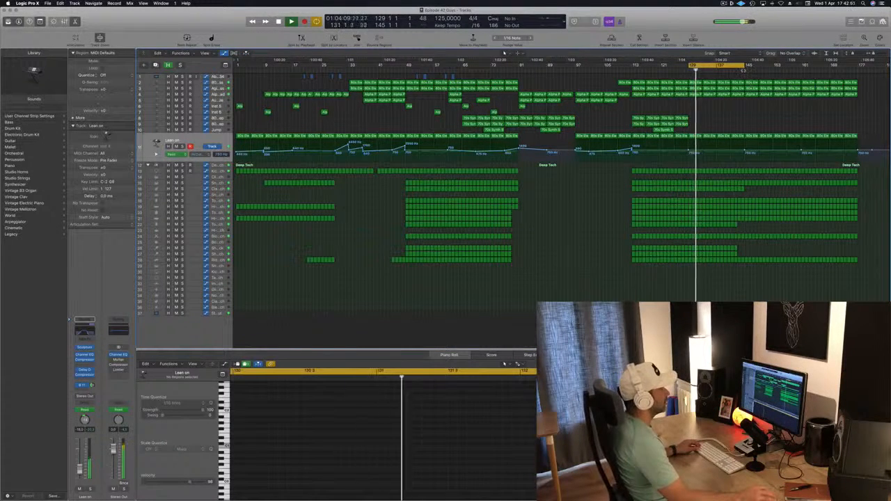
Delete the bass regions on tracks 2 and 3 from bar 145 to the end of the arrangement
left_click_drag(746, 77, 802, 94)
key("Delete")
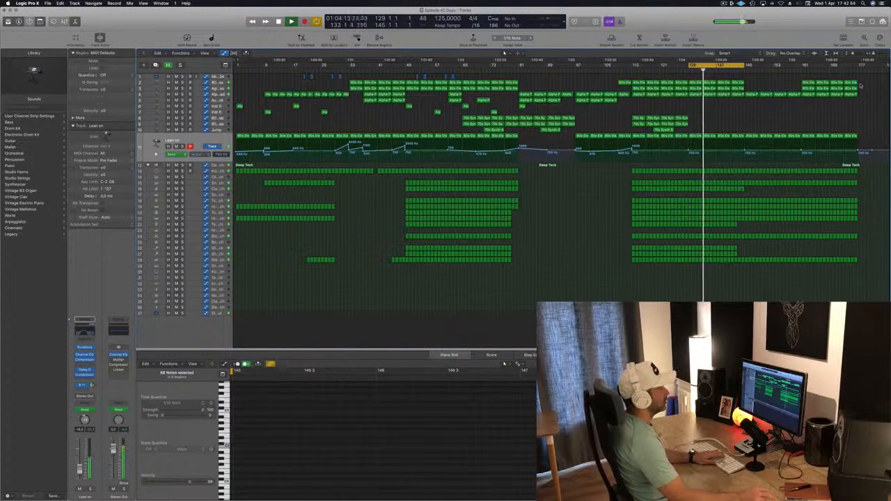
left_click_drag(861, 86, 812, 89)
key("Delete")
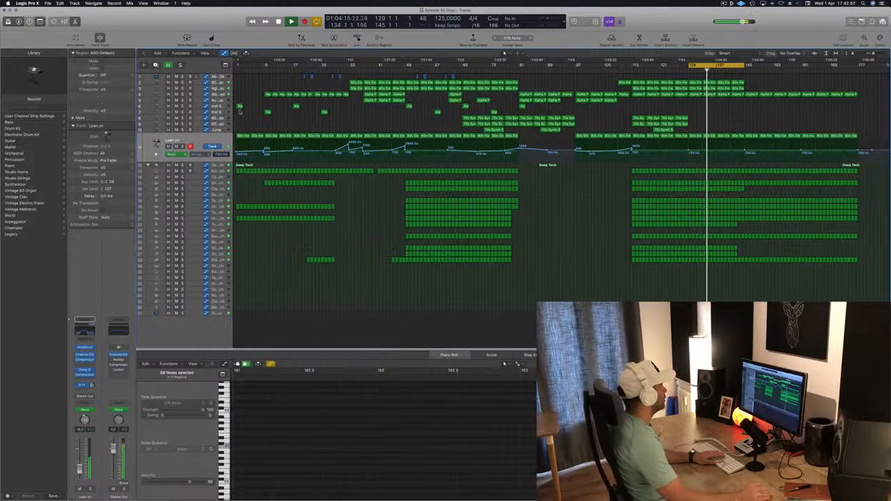
Raise the Alpha Pad track's automation point at bar 129 to about 34% while playing from bar 113
left_click(218, 95)
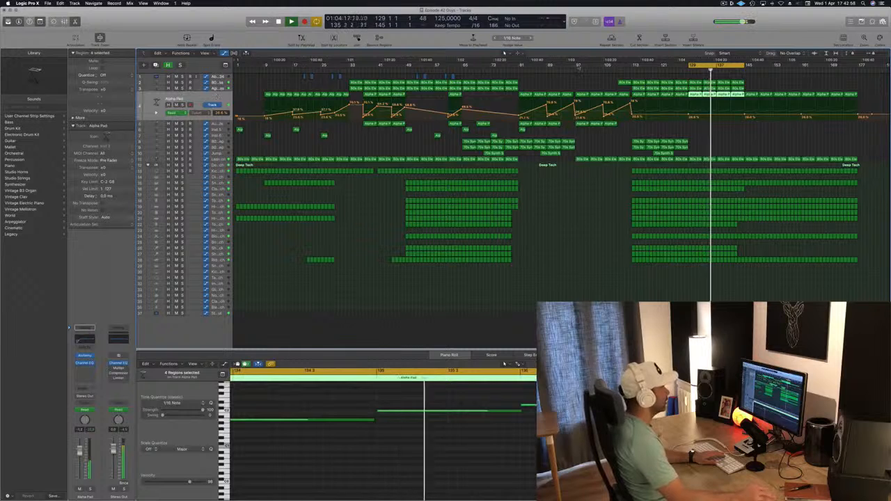
left_click(631, 70)
left_click_drag(688, 114, 689, 110)
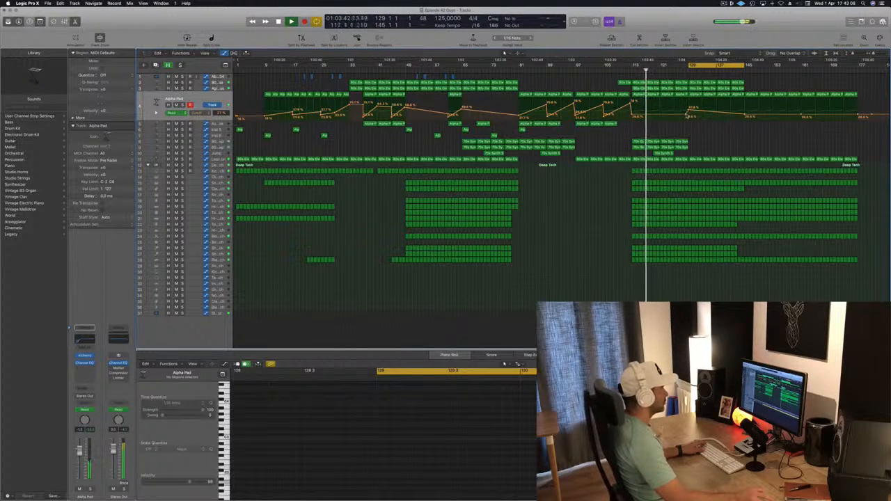
left_click_drag(688, 110, 688, 108)
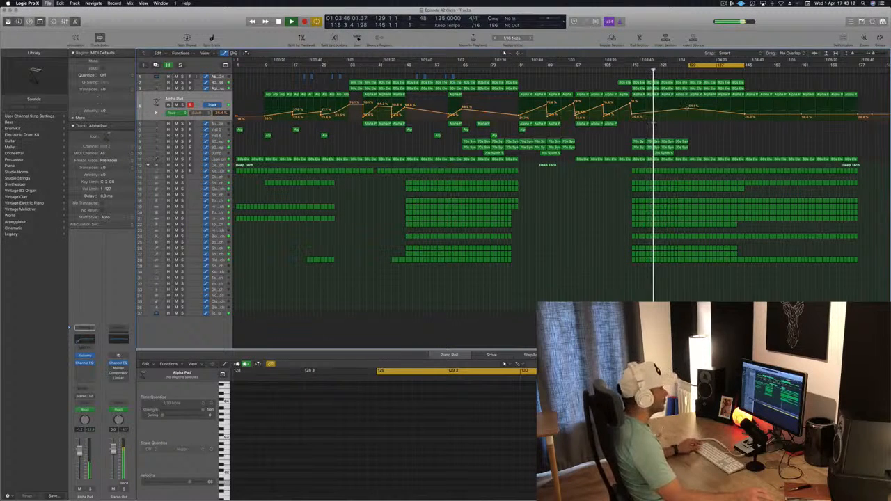
scroll(653, 123, "up", 1)
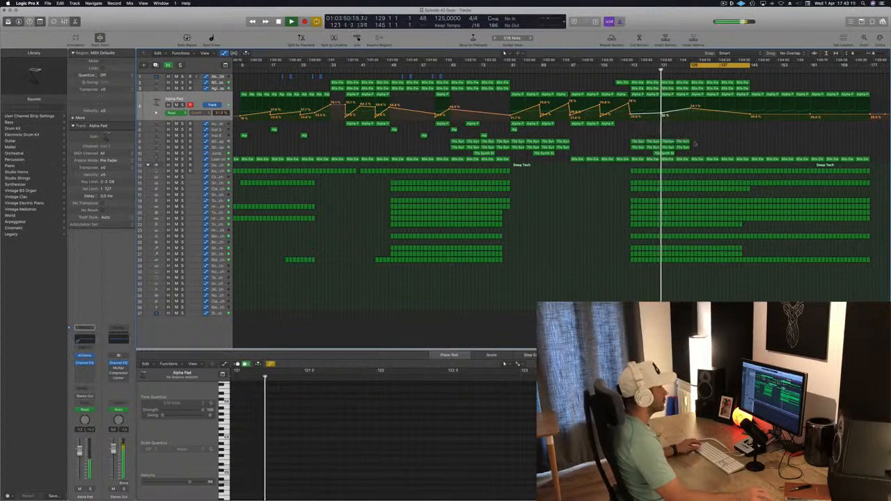
Play the Lean on track's transition from bar 112 and save the project
left_click(216, 159)
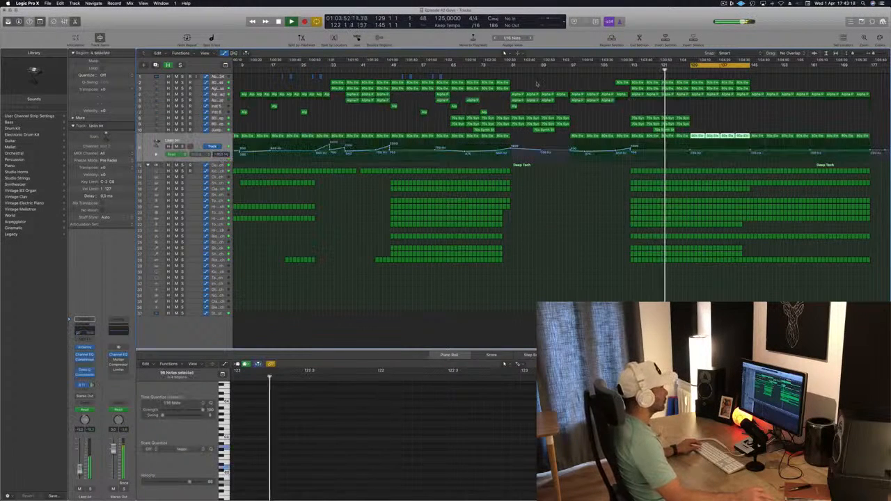
left_click(627, 69)
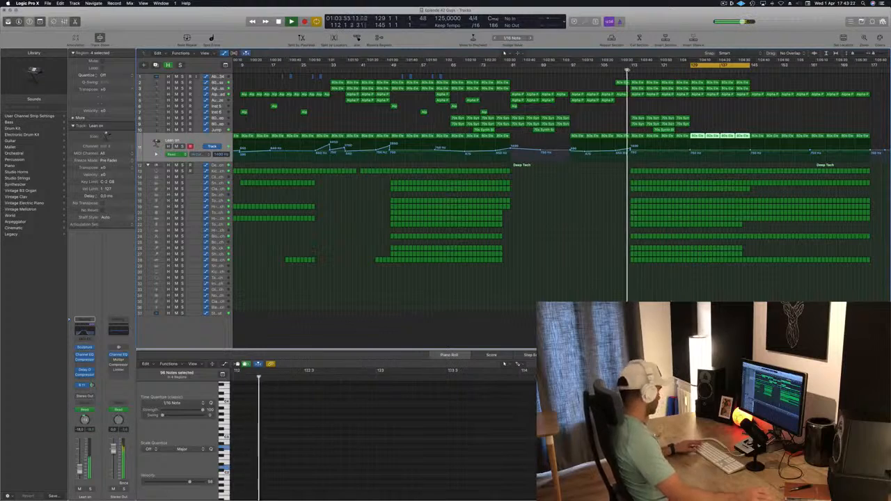
key("super+s")
scroll(580, 205, "left", 2)
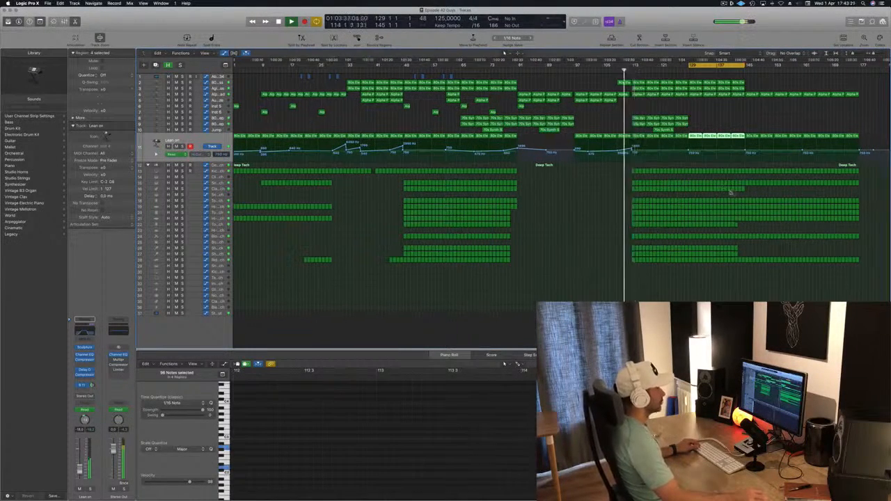
Delete the drum regions across bars 113 to 121 on the Tom Low - Deep Tech track and tracks 26 and 27
key("super+Right")
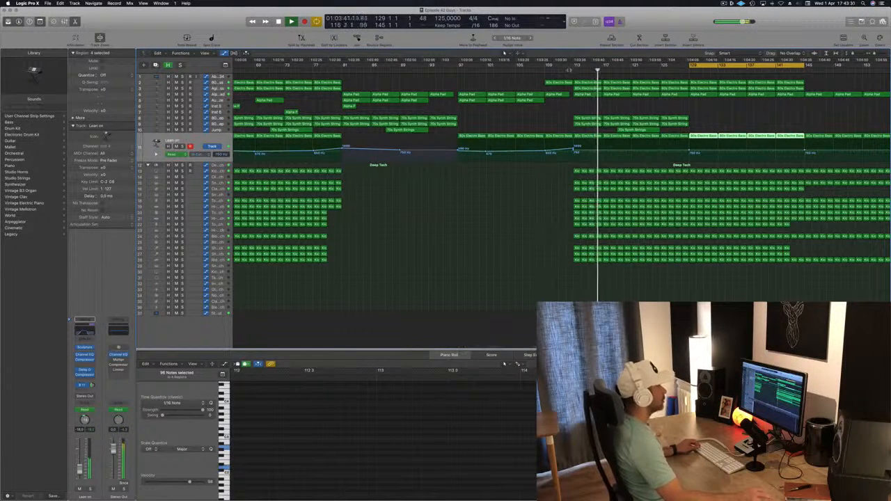
key("comma")
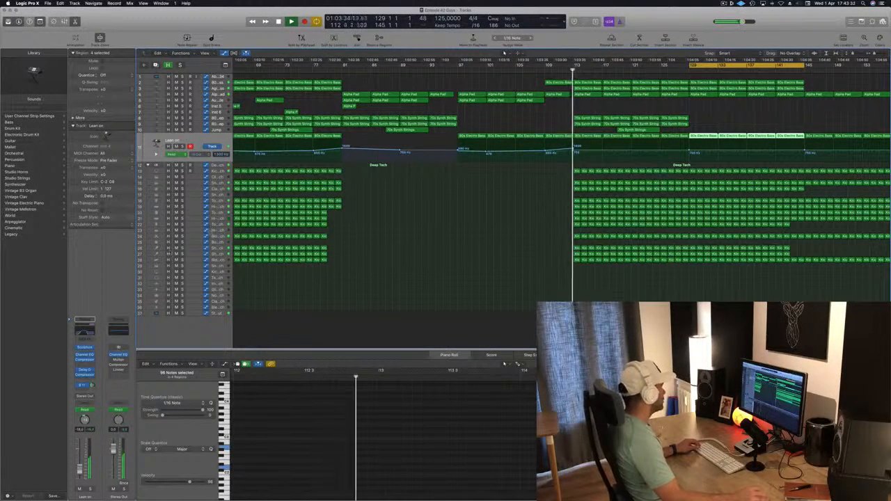
left_click(217, 236)
key("Up")
key("Up")
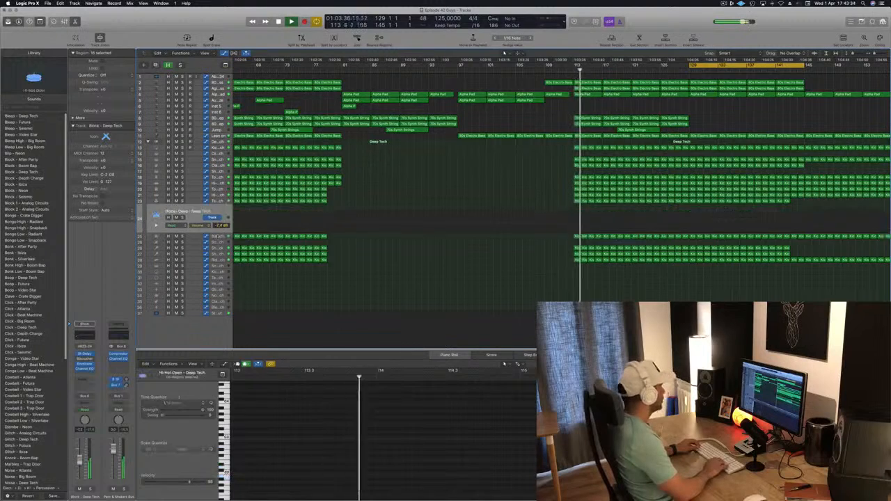
left_click(565, 215)
left_click_drag(565, 215, 630, 218)
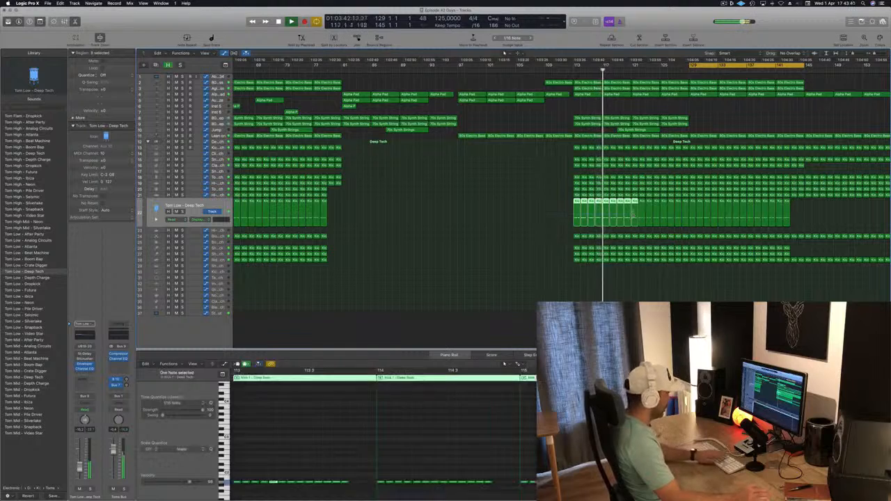
key("Delete")
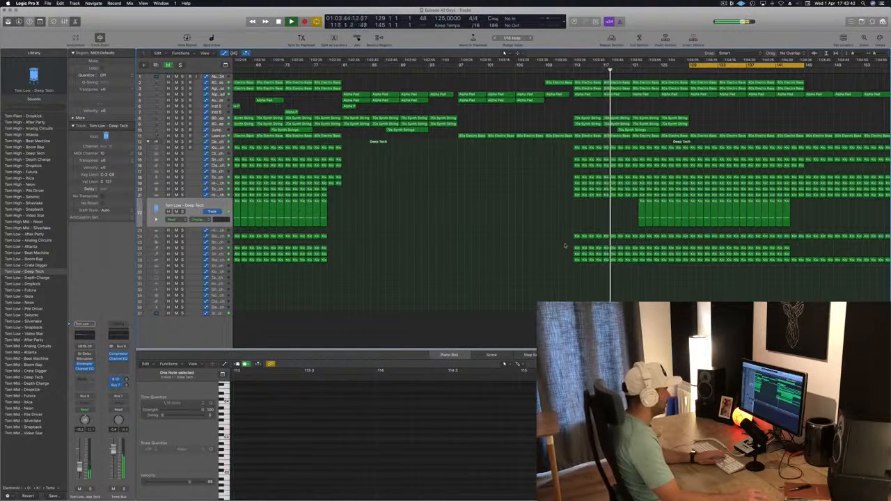
left_click_drag(564, 245, 631, 248)
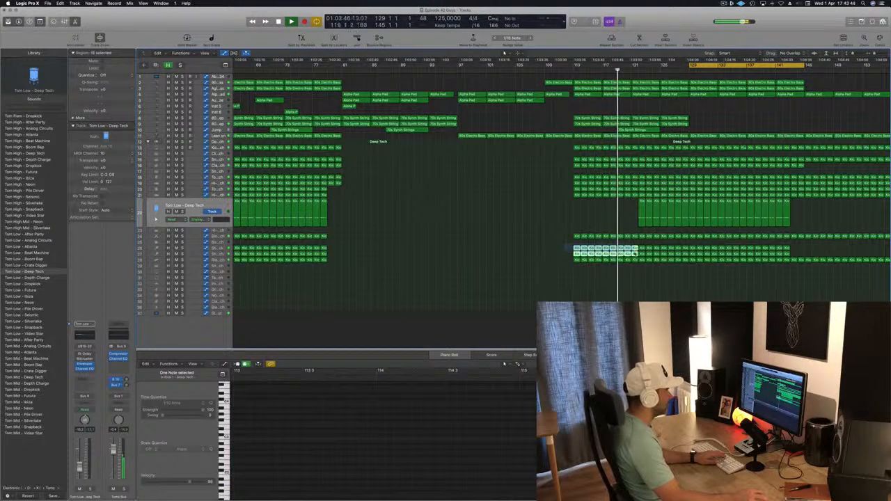
key("Delete")
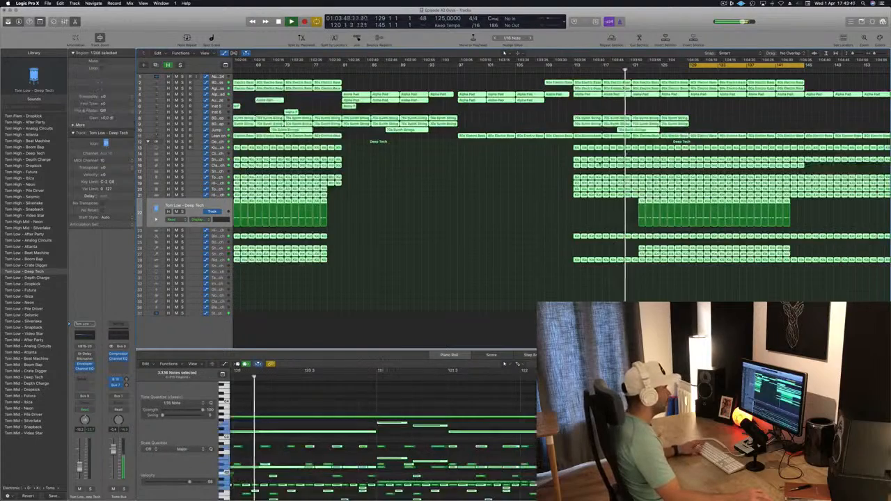
Name all regions in the arrangement after their tracks and save the project
key("super+a")
right_click(600, 160)
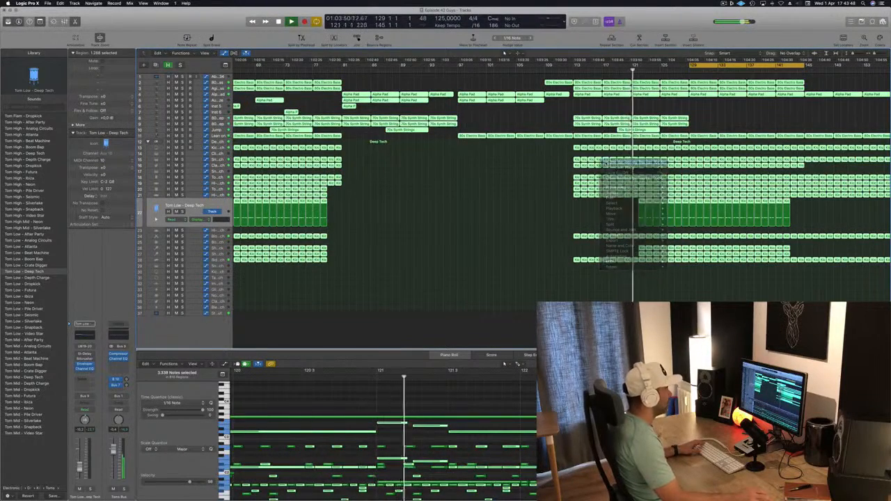
left_click(602, 162)
left_click(592, 214)
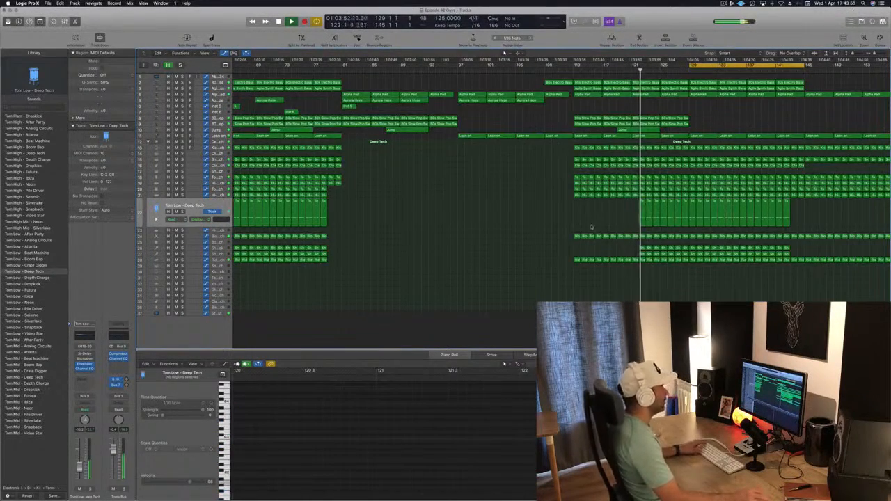
key("super+s")
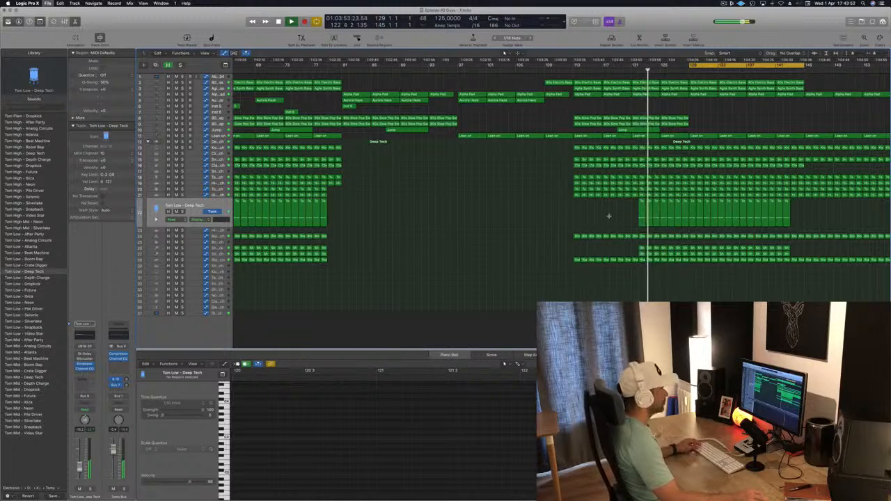
Delete the remaining regions before bar 129 in the closing section on the Tom Low - Deep Tech track and tracks 26 and 27
scroll(610, 216, "right", 2)
scroll(609, 217, "left", 2)
left_click_drag(619, 214, 687, 214)
key("Delete")
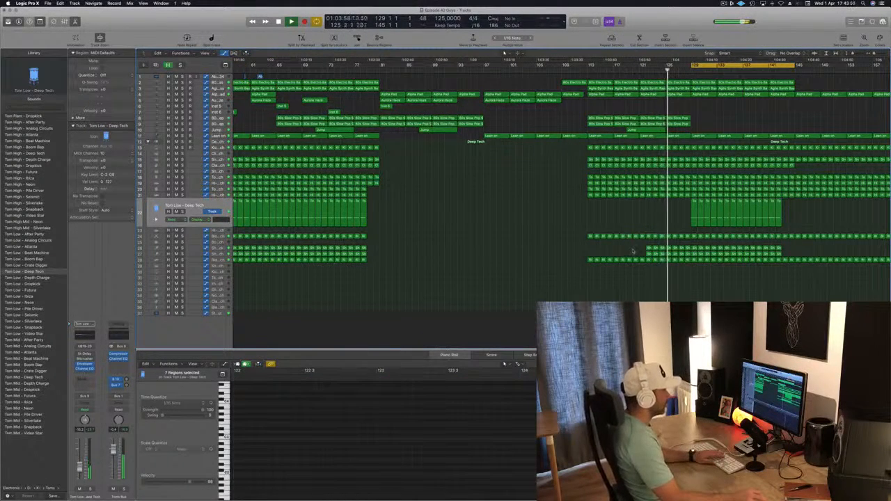
left_click_drag(632, 252, 692, 255)
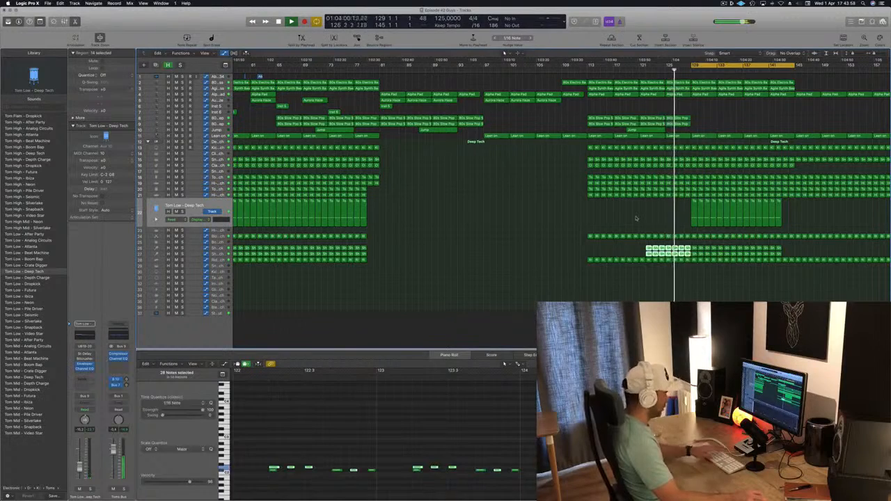
key("Delete")
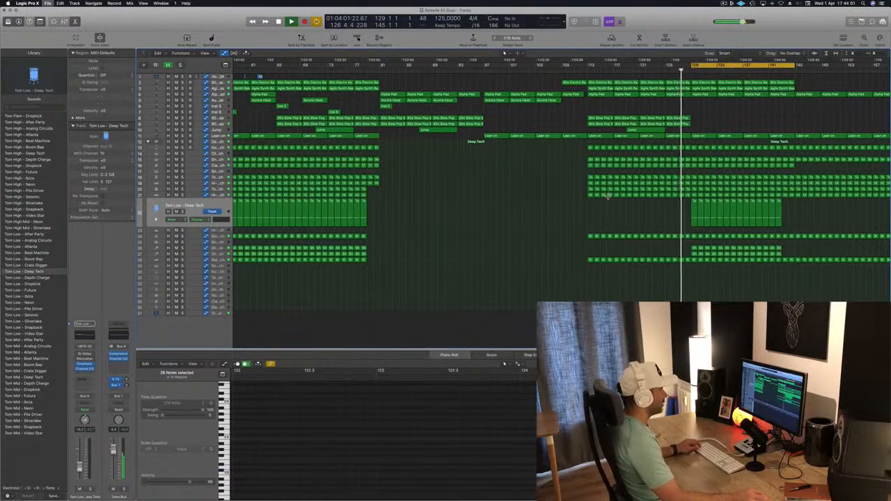
Copy the four alternating Inst 5 and Inst 6 regions that begin at bar 49 to start at bar 129
scroll(608, 198, "left", 5)
scroll(617, 218, "right", 2)
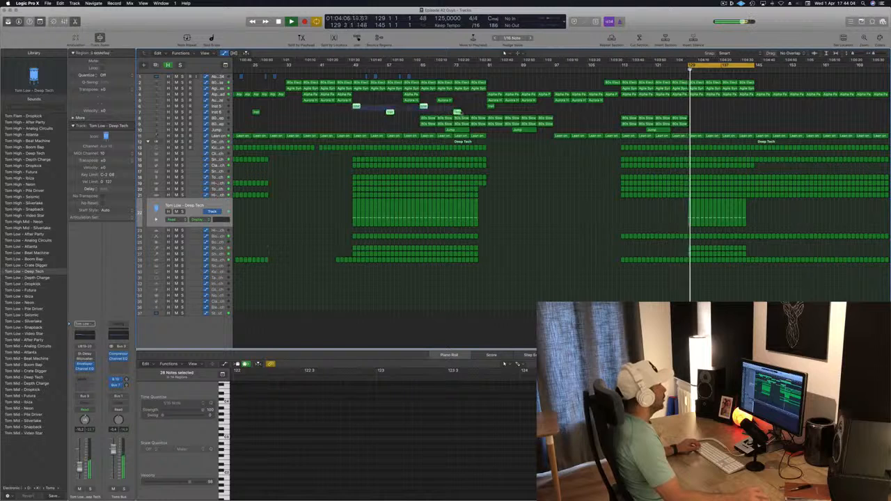
left_click(358, 106)
left_click_drag(356, 106, 692, 110)
Play from bar 128 to check the transition into bar 129 against the whole arrangement
left_click(683, 71)
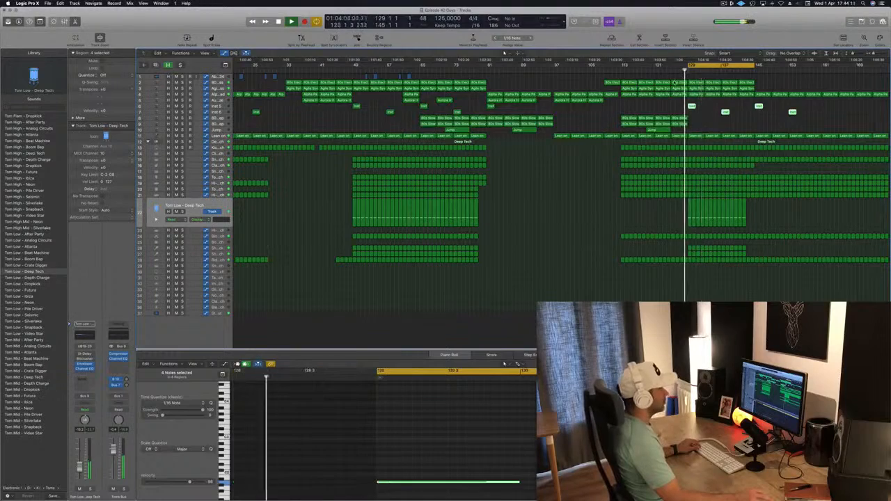
scroll(641, 119, "down", 3)
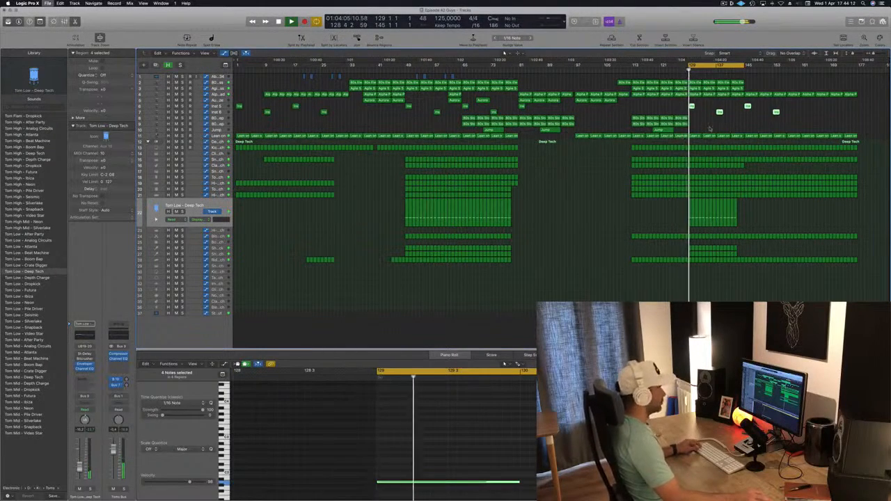
left_click(710, 128)
scroll(710, 127, "up", 3)
scroll(709, 126, "down", 2)
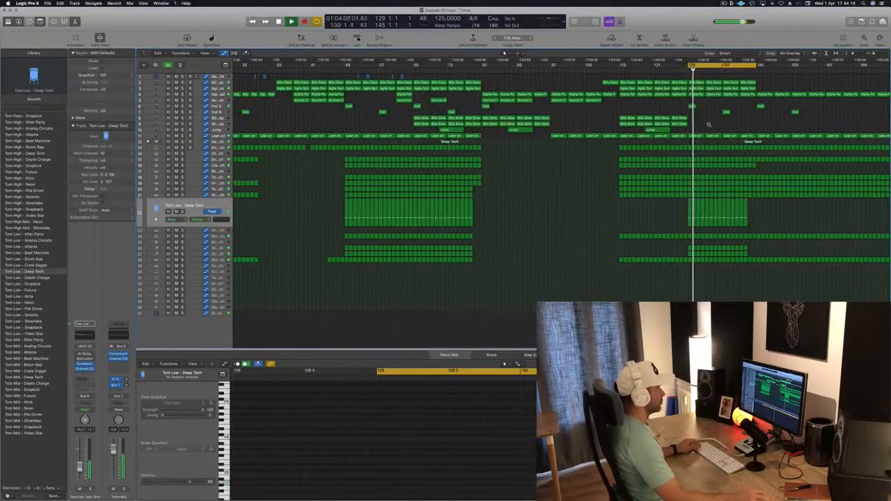
scroll(710, 126, "down", 1)
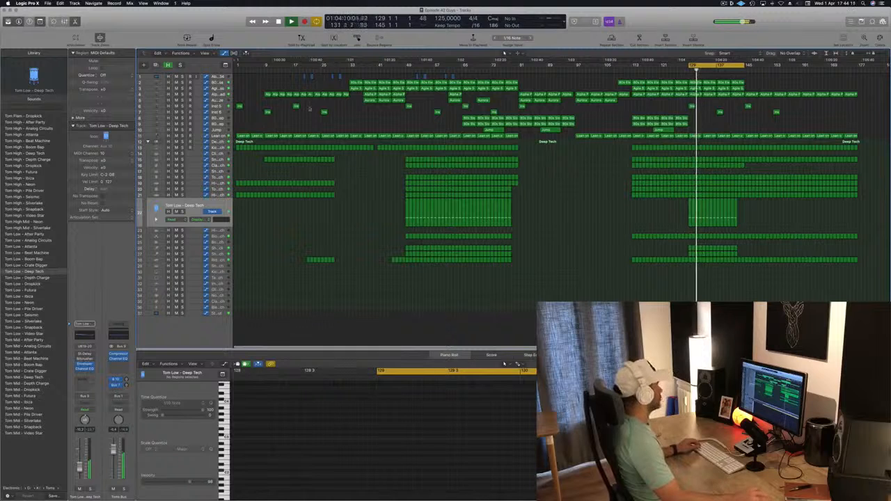
Replace the Alpha Pad regions from bar 145 onward with a copy of the opening Alpha Pad regions that begin at bar 9
left_click(220, 94)
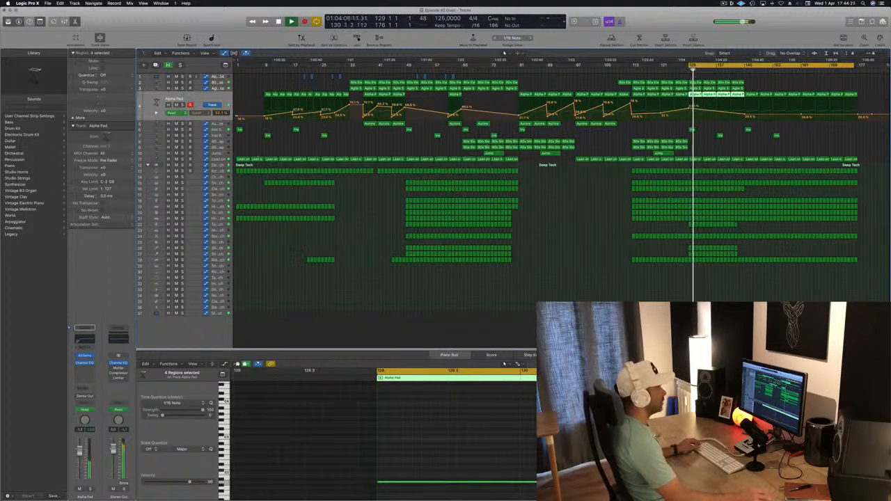
left_click_drag(861, 93, 807, 98)
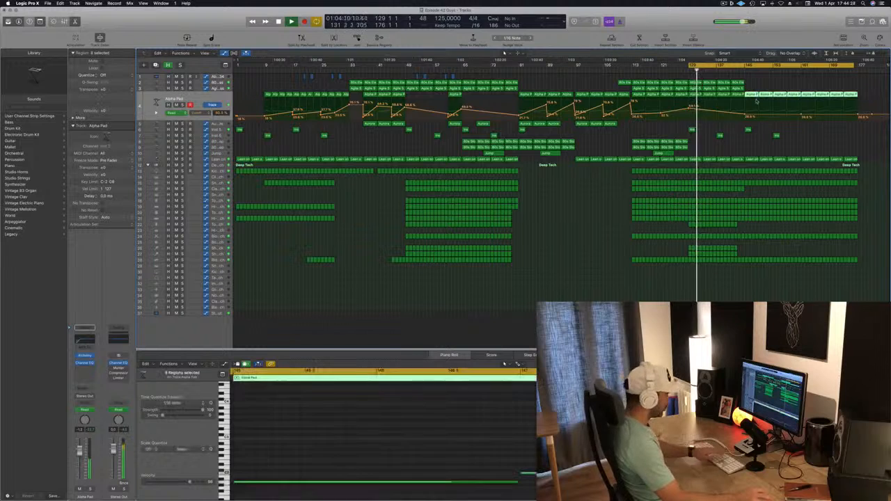
key("Delete")
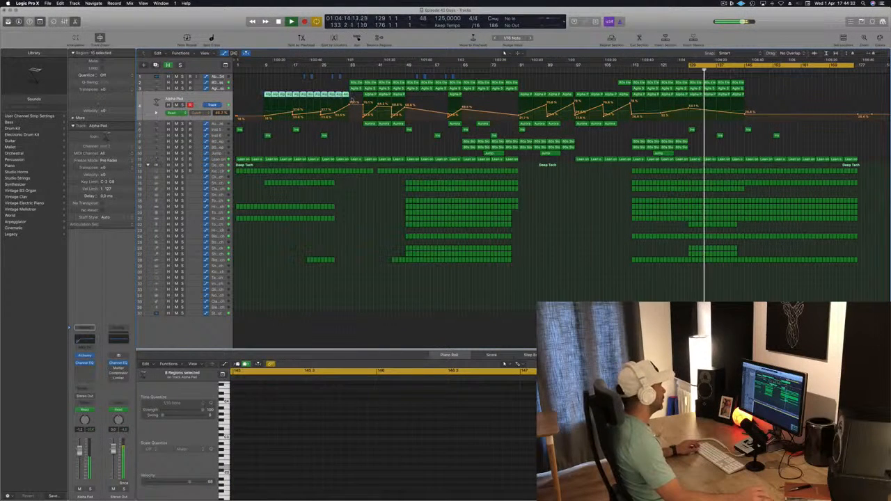
left_click_drag(352, 99, 352, 100)
left_click_drag(268, 101, 772, 116)
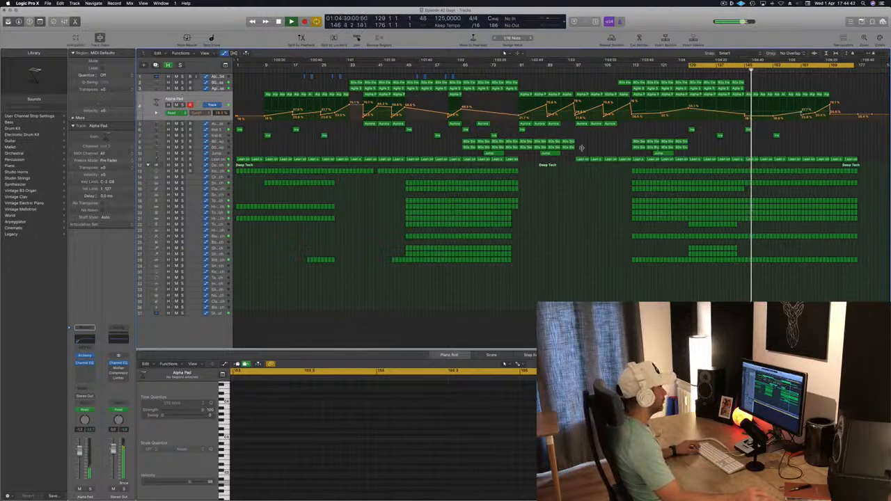
Lower the Lean on track's frequency automation at bar 145 and delete its regions from that bar onward
left_click(216, 161)
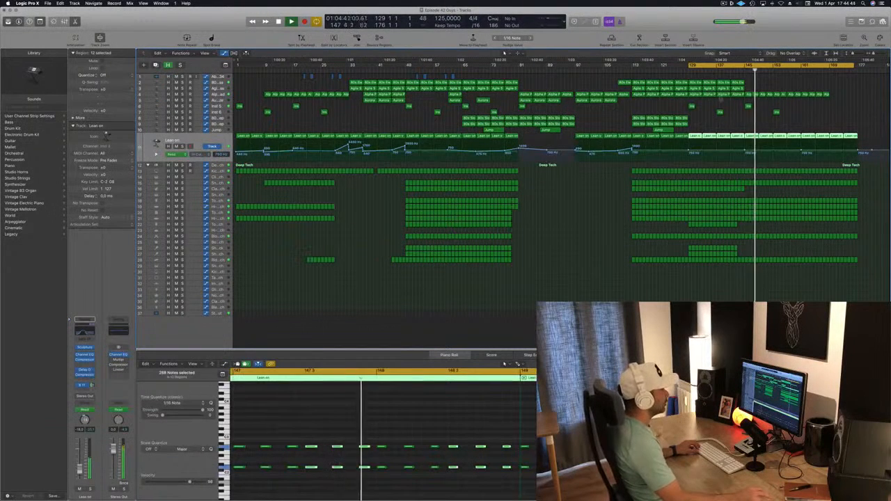
left_click(710, 68)
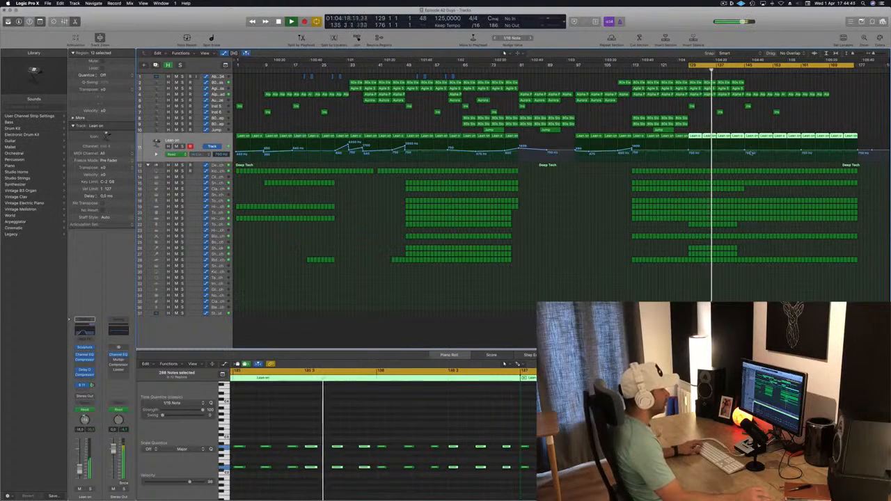
left_click(746, 151)
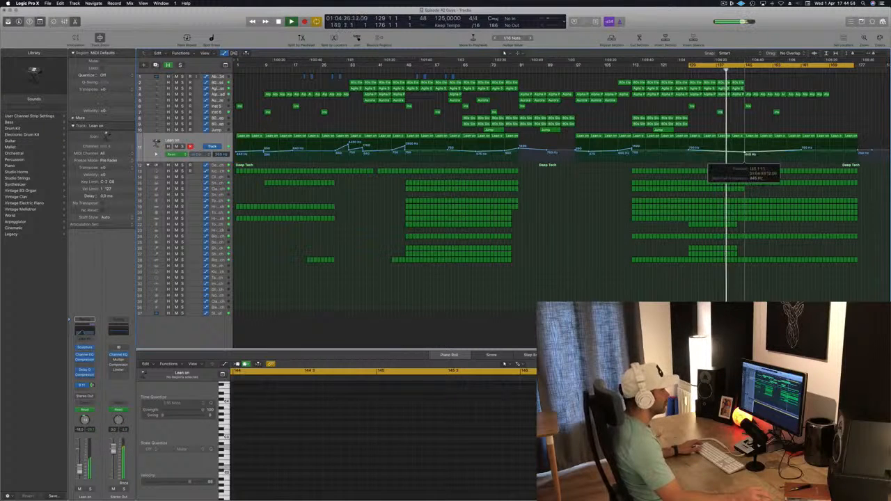
left_click_drag(750, 127, 877, 137)
key("Delete")
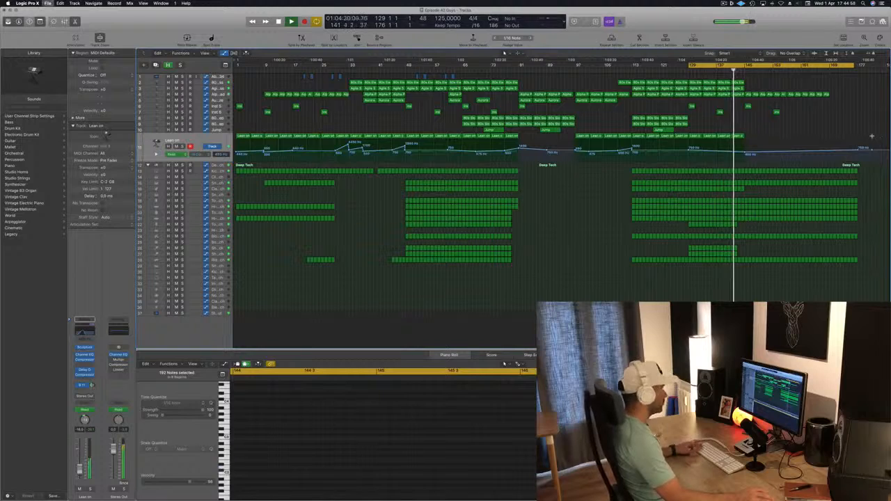
Delete the last four Alpha Pad regions in the closing section, from bar 161 onward
scroll(811, 175, "up", 4)
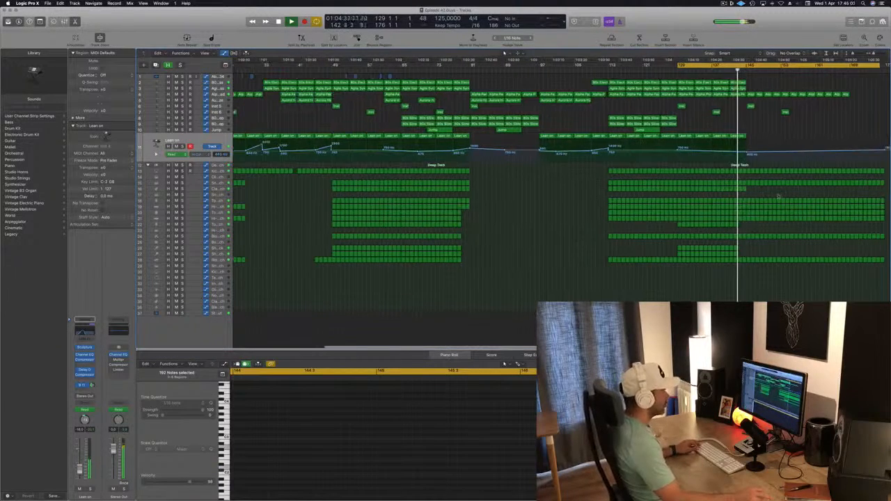
scroll(778, 197, "up", 4)
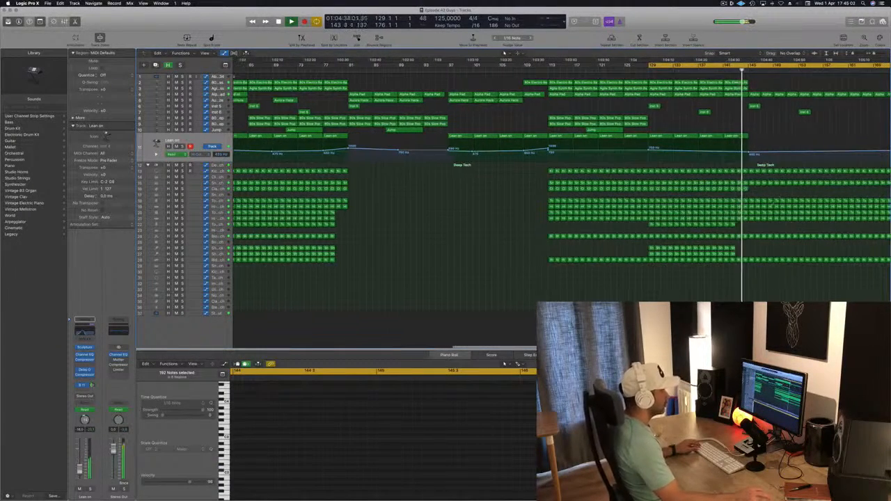
scroll(734, 225, "down", 3)
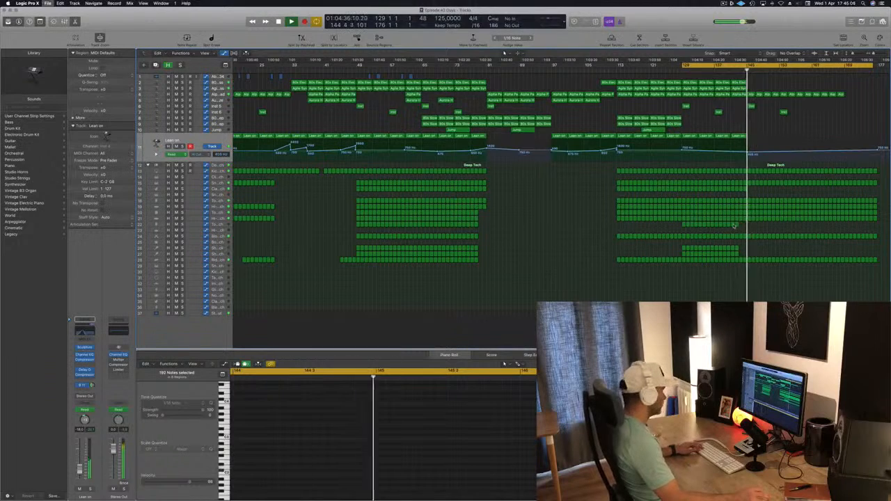
scroll(770, 224, "down", 1)
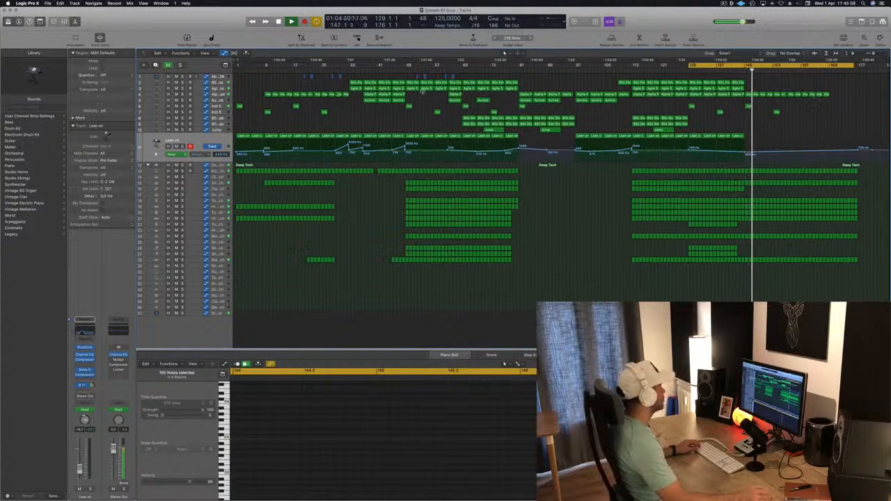
left_click(220, 93)
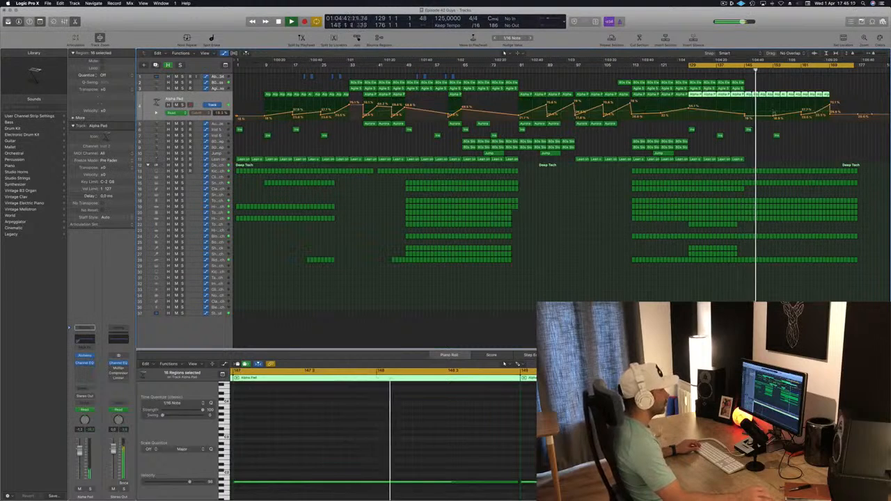
left_click_drag(841, 90, 826, 95)
left_click(819, 94, "shift")
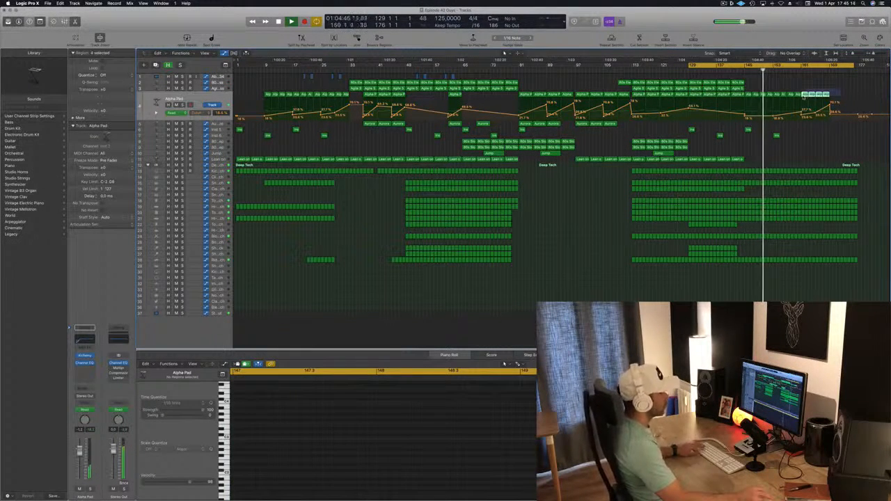
left_click_drag(804, 97, 802, 95)
key("BackSpace")
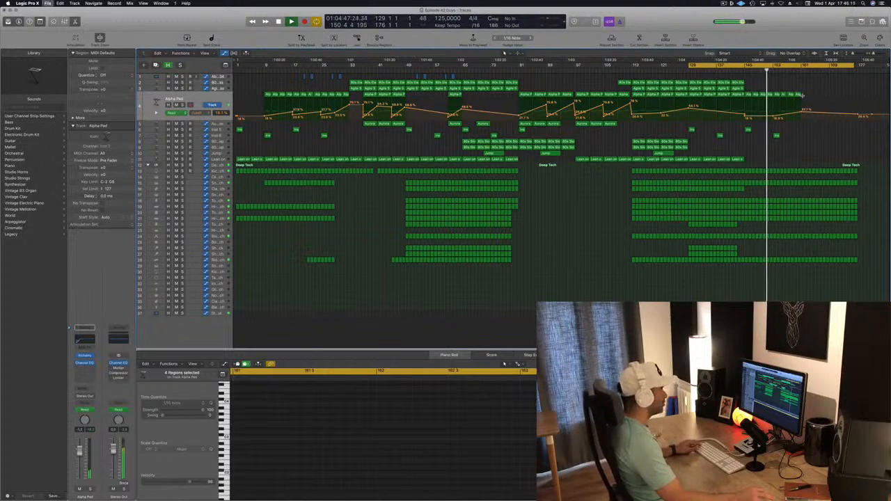
Copy the Inst 5 and Inst 6 regions at bars 145 and 153 to bars 161 and 169
key("super+Right")
key("super+Right")
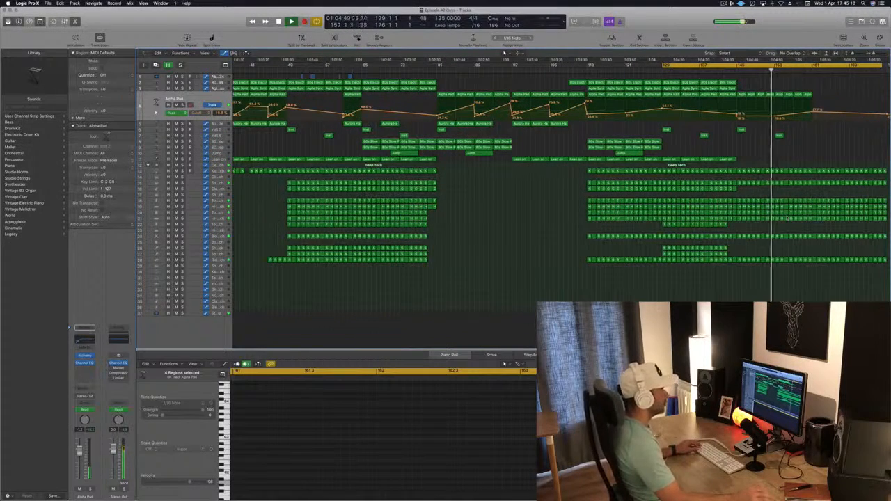
key("super+Left")
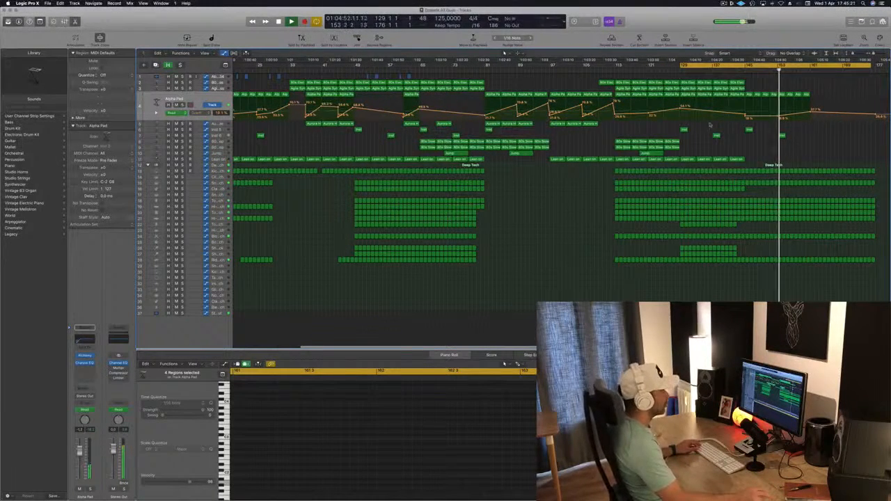
left_click_drag(727, 125, 803, 139)
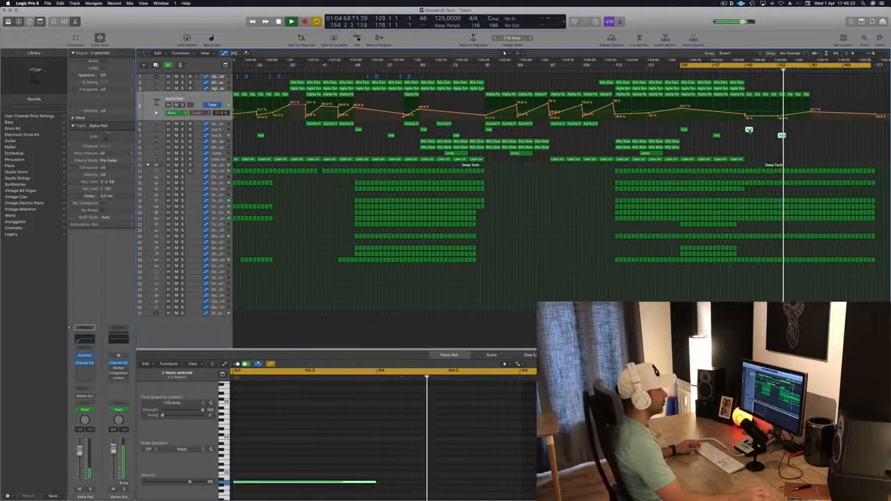
left_click_drag(749, 130, 803, 145)
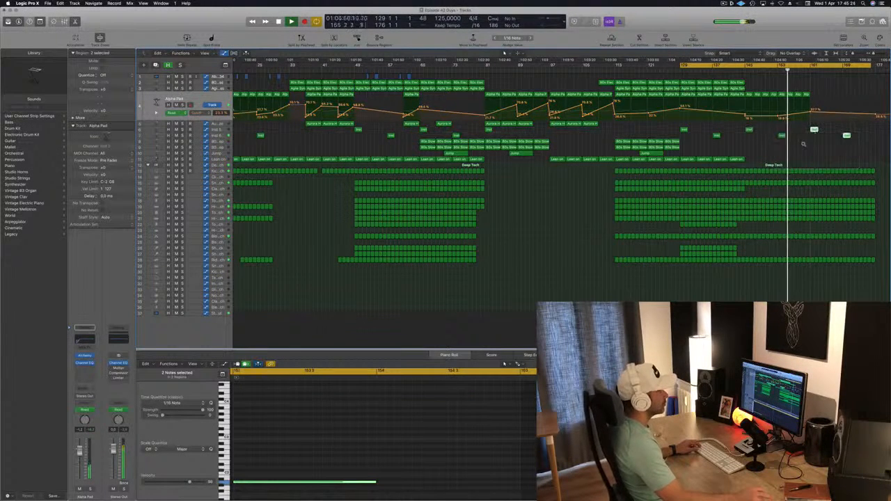
key("super+Left")
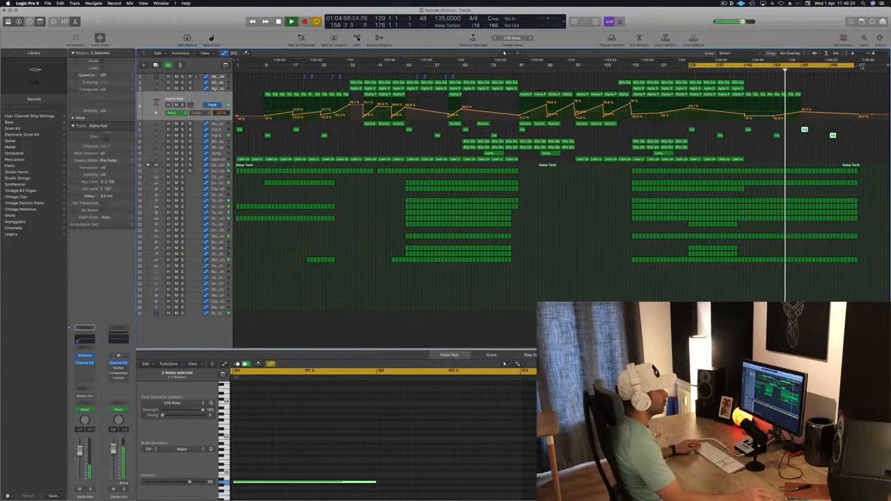